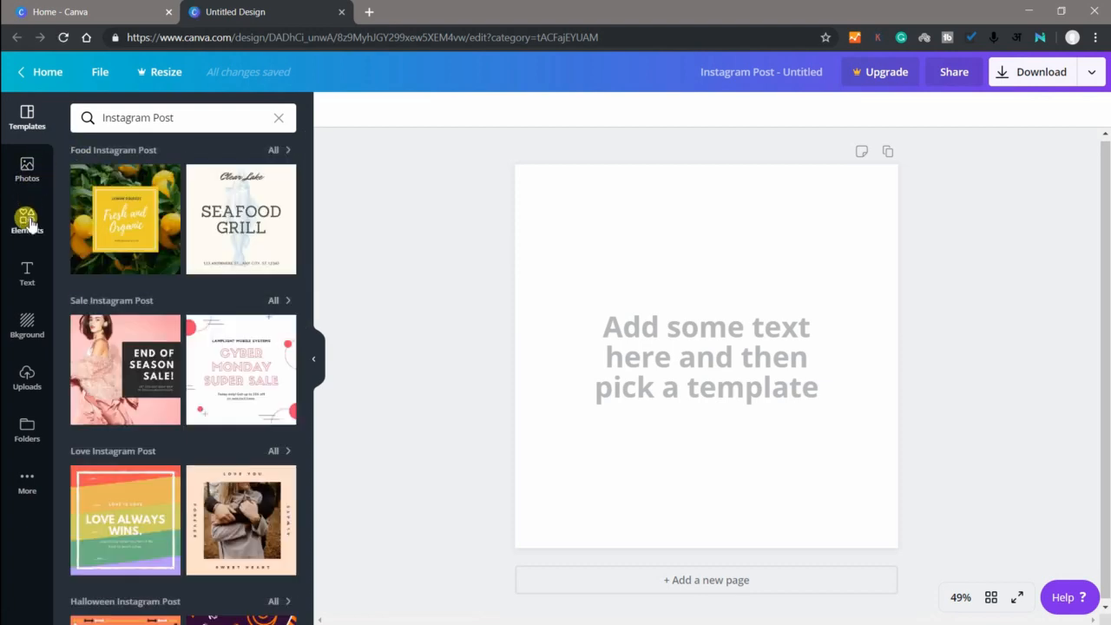
Search the elements for "rectangle" and add the light grey rectangle with a dot in each corner to the page
{"action": "left_click", "coordinate": [31, 227]}
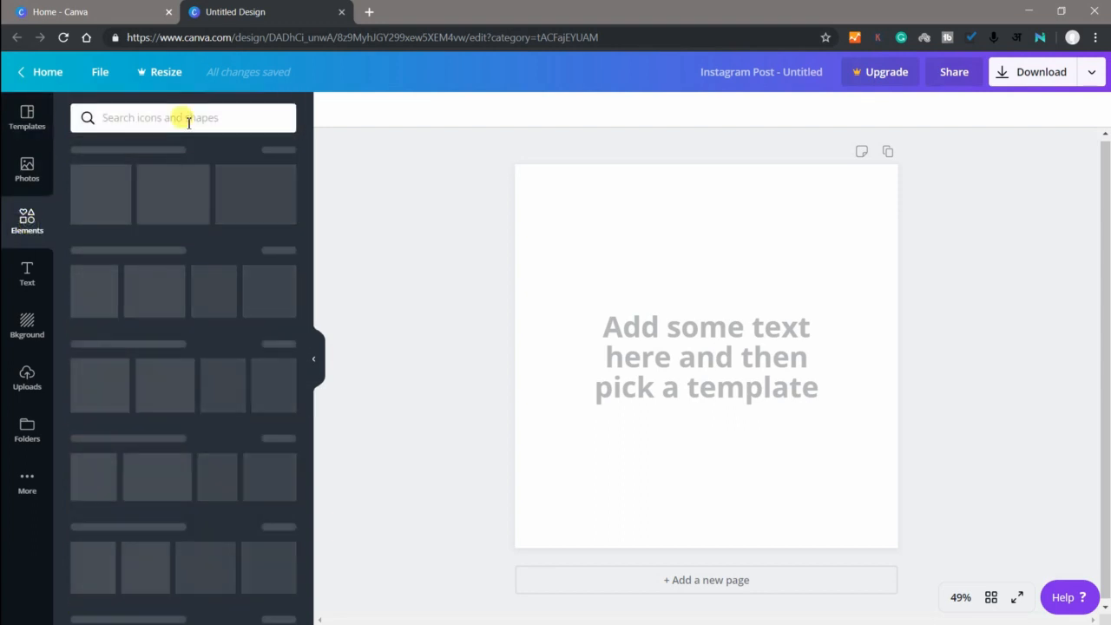
{"action": "left_click", "coordinate": [183, 118]}
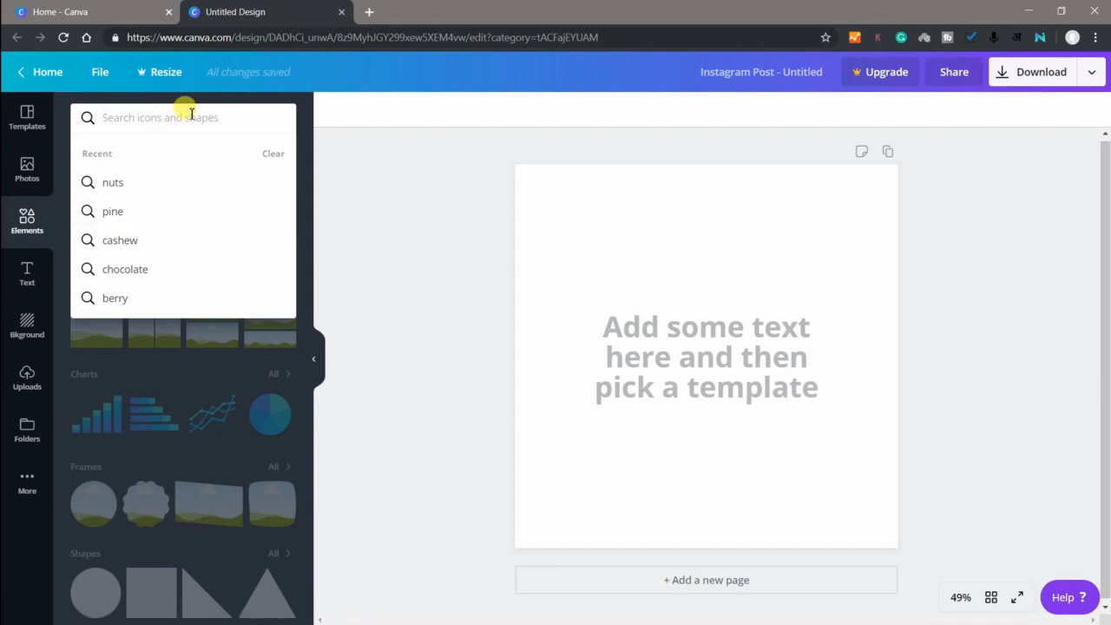
{"action": "type", "text": "rectangle"}
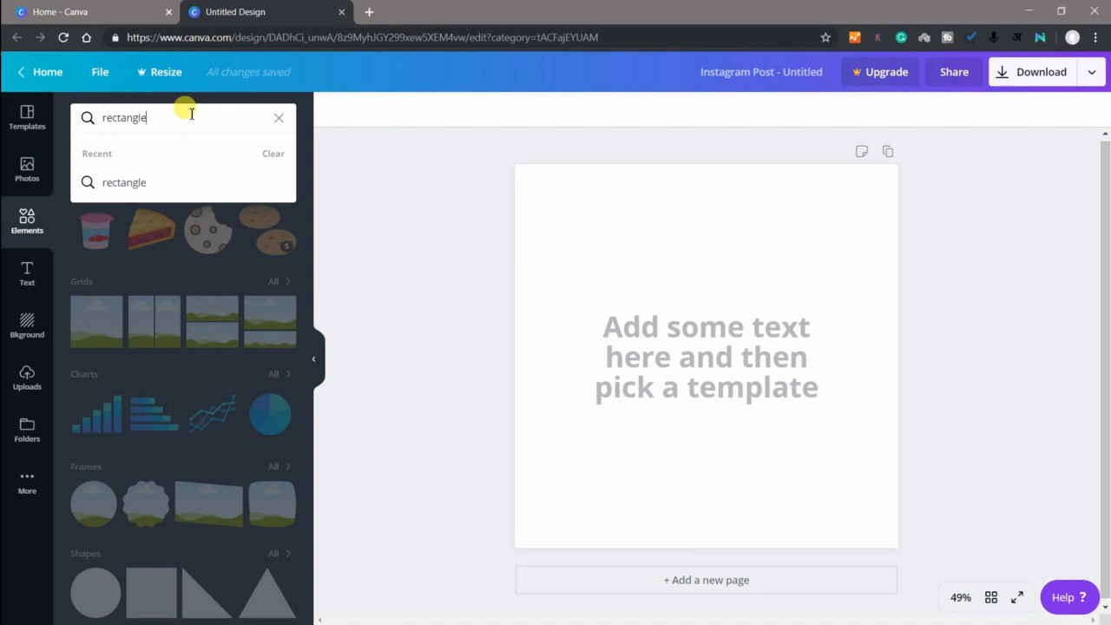
{"action": "key", "text": "Return"}
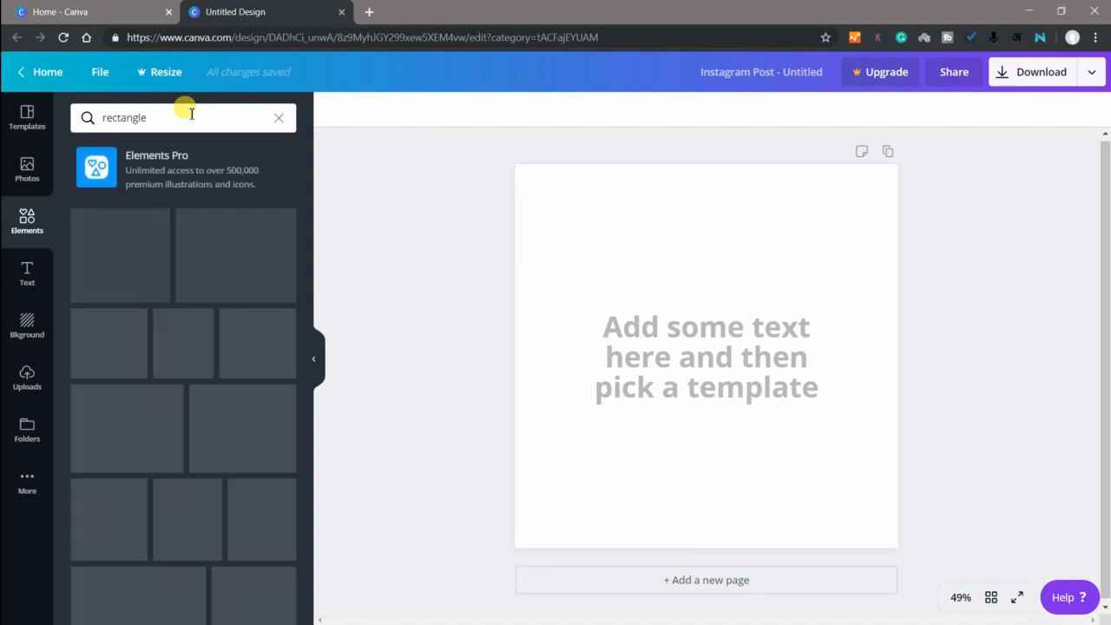
{"action": "scroll", "coordinate": [225, 380], "scroll_direction": "down", "scroll_amount": 3}
{"action": "scroll", "coordinate": [226, 380], "scroll_direction": "down", "scroll_amount": 3}
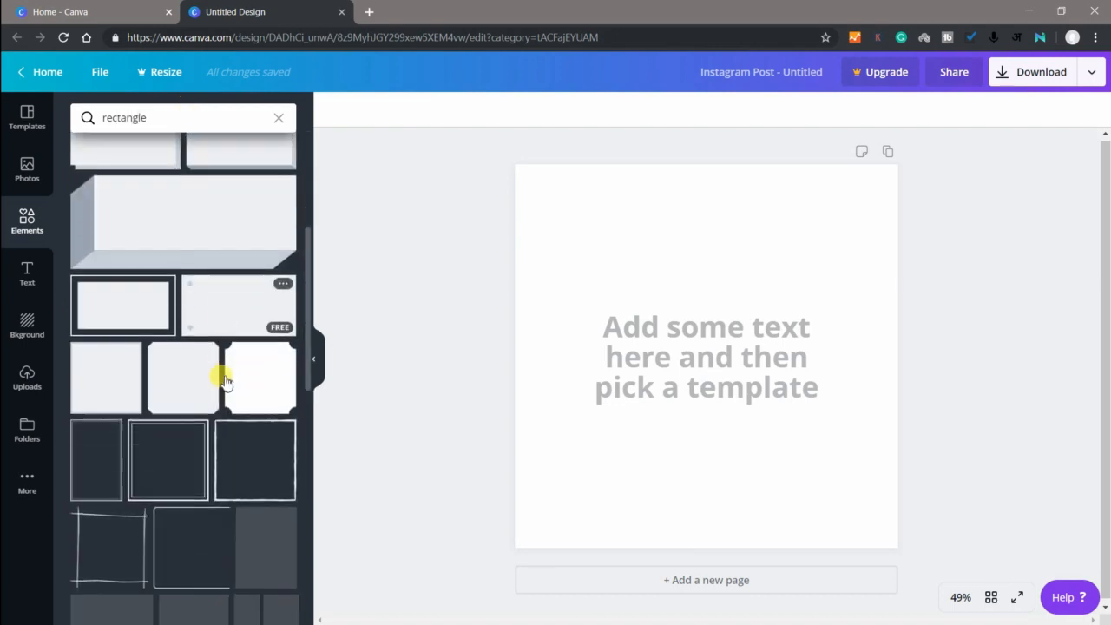
{"action": "left_click", "coordinate": [251, 256]}
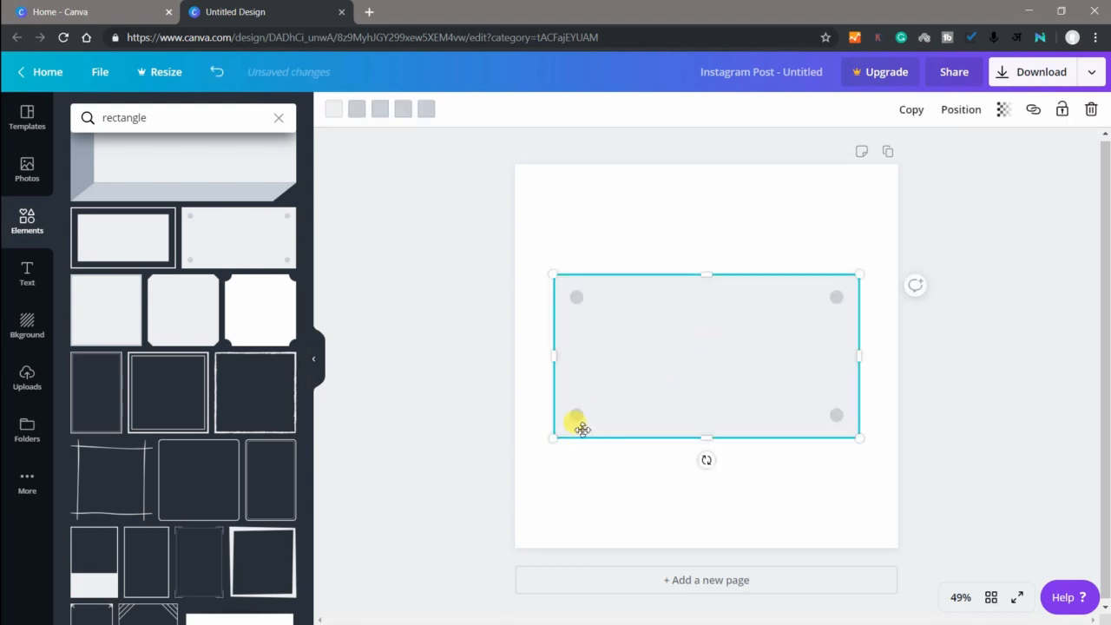
Rotate the rectangle upright and stretch it past the page's top and bottom edges to cover exactly the left half, 540 across
{"action": "left_click_drag", "start_coordinate": [705, 458], "coordinate": [635, 391]}
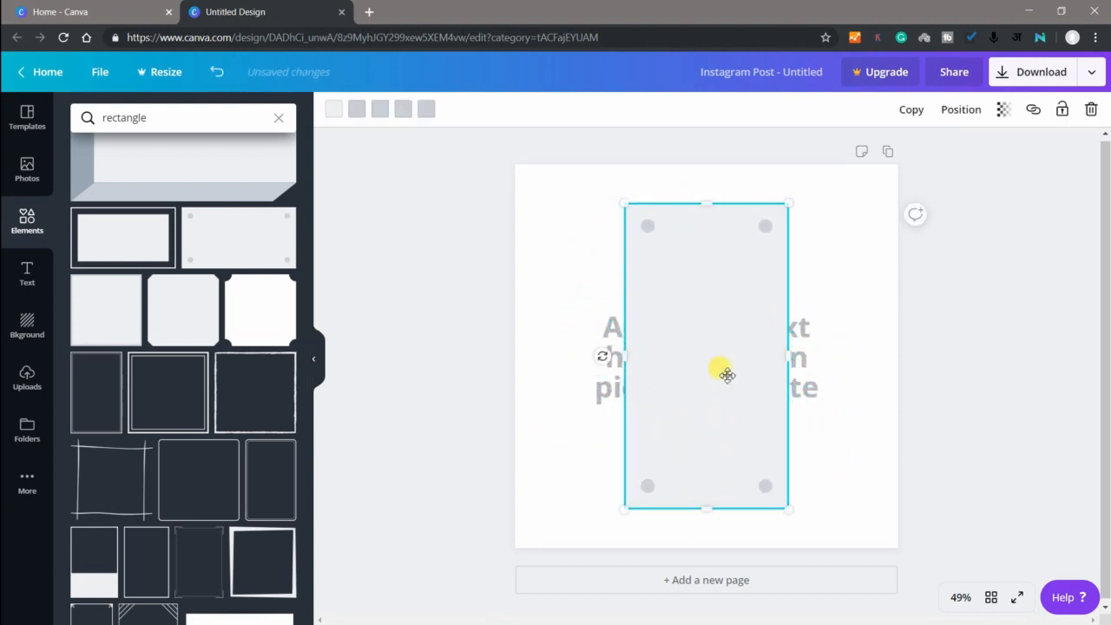
{"action": "left_click_drag", "start_coordinate": [721, 372], "coordinate": [630, 339]}
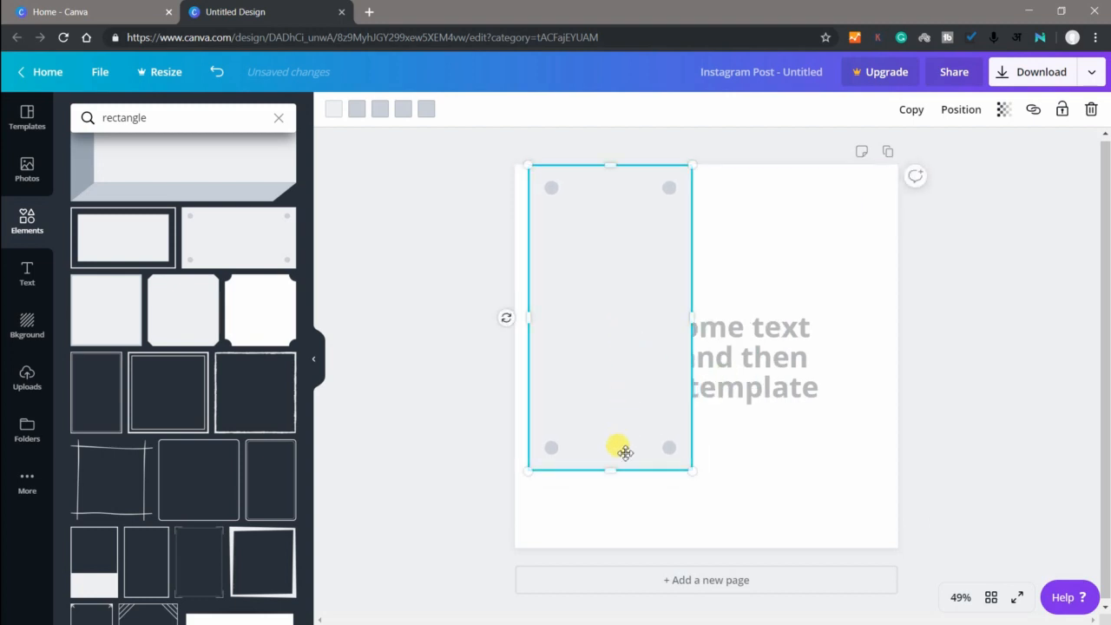
{"action": "left_click_drag", "start_coordinate": [607, 467], "coordinate": [608, 579]}
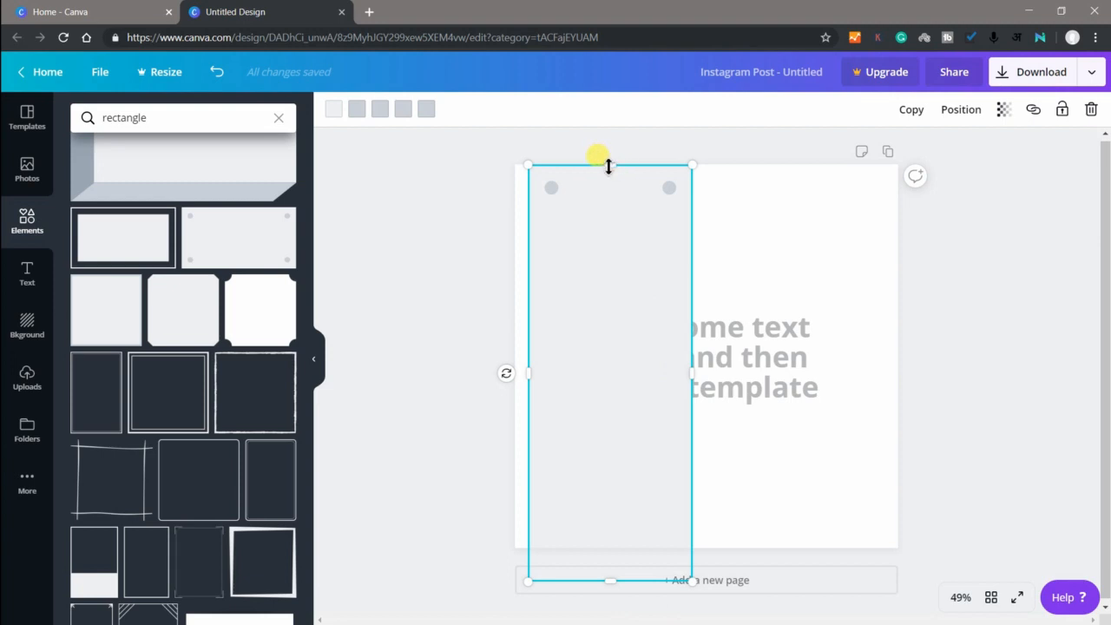
{"action": "left_click_drag", "start_coordinate": [609, 166], "coordinate": [598, 129]}
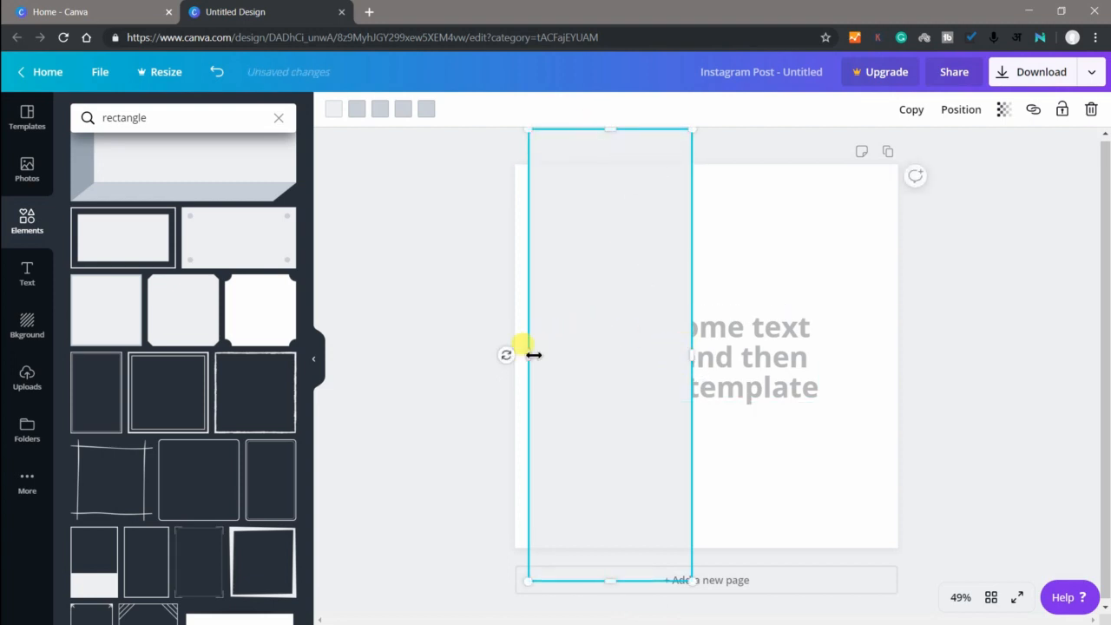
{"action": "left_click_drag", "start_coordinate": [526, 355], "coordinate": [516, 355]}
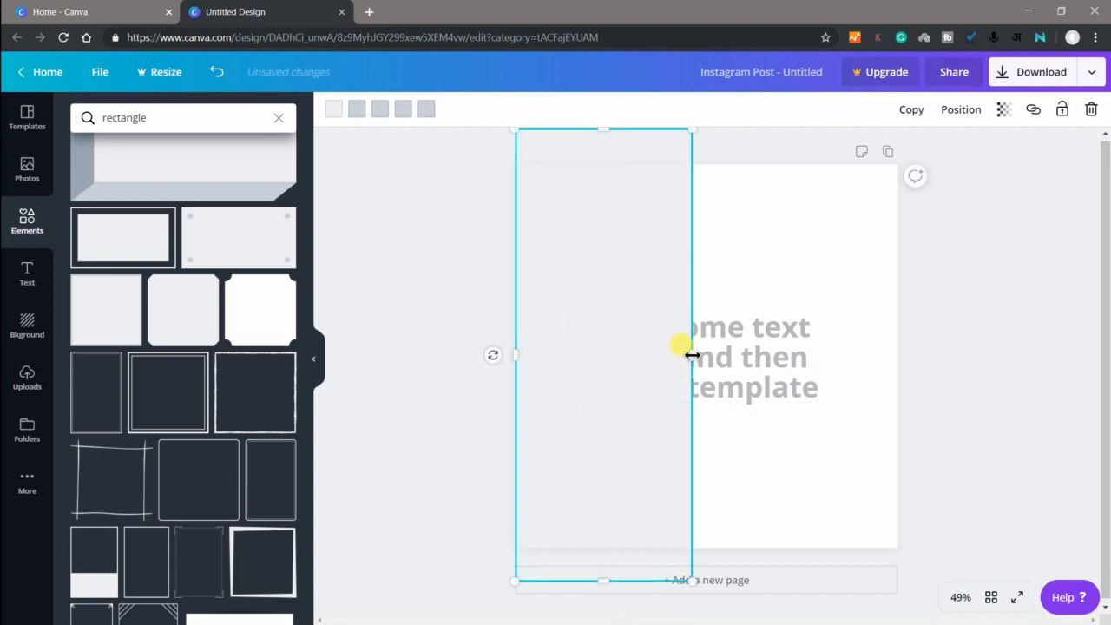
{"action": "mouse_move", "coordinate": [691, 354]}
{"action": "left_mouse_down"}
{"action": "mouse_move", "coordinate": [737, 347]}
{"action": "mouse_move", "coordinate": [702, 347]}
{"action": "left_mouse_up"}
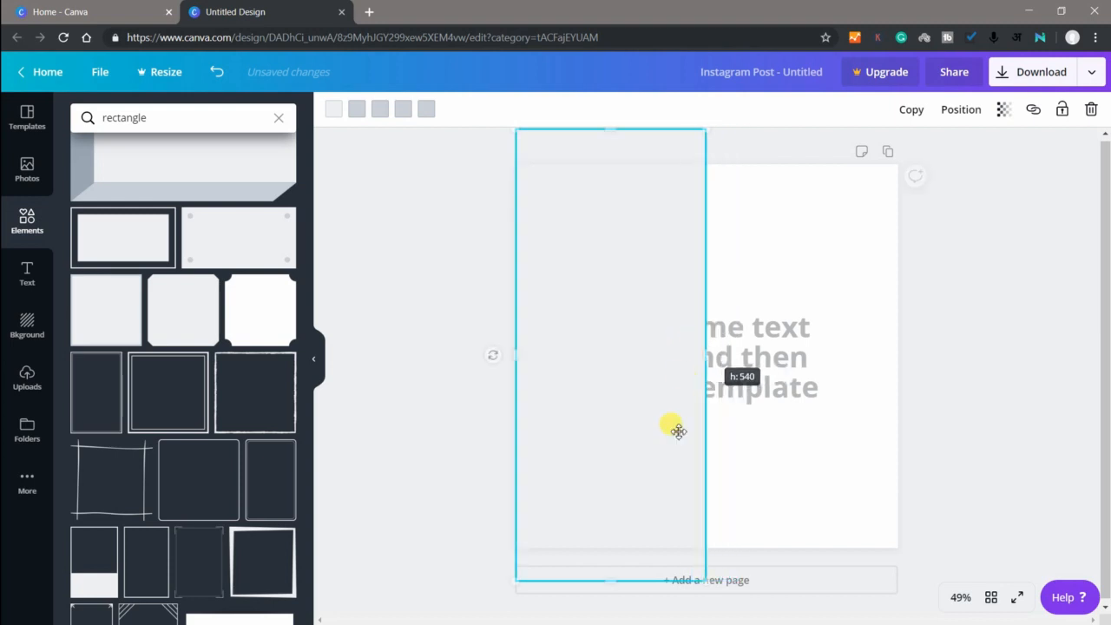
{"action": "left_click", "coordinate": [729, 352]}
{"action": "left_click_drag", "start_coordinate": [761, 310], "coordinate": [448, 562]}
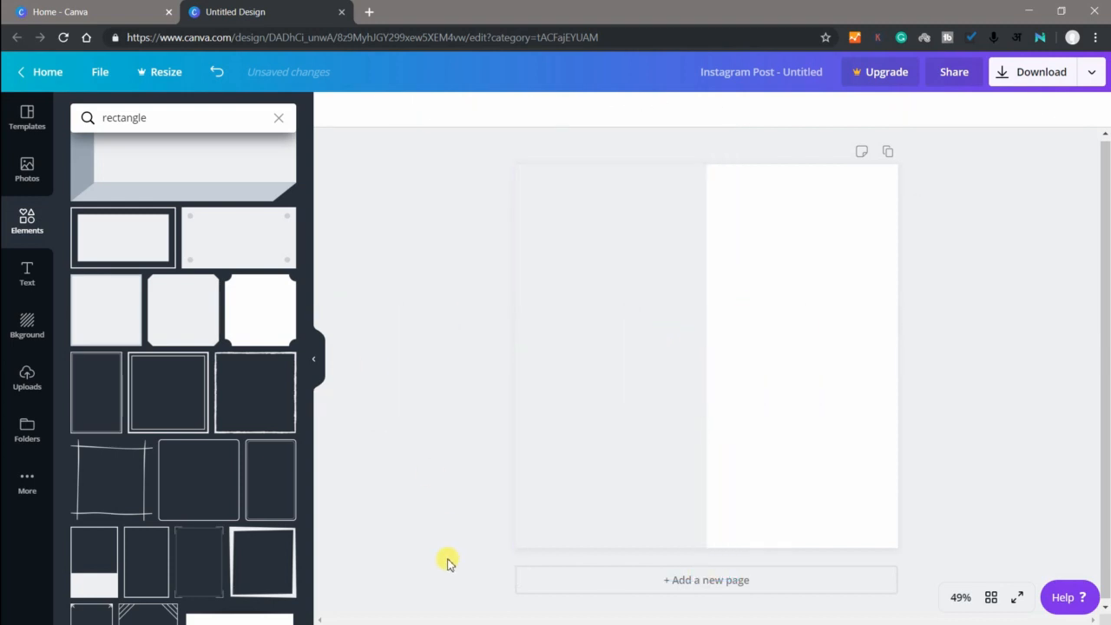
Add a second grey rectangle with corner dots and rotate it to -90°
{"action": "left_click", "coordinate": [236, 249]}
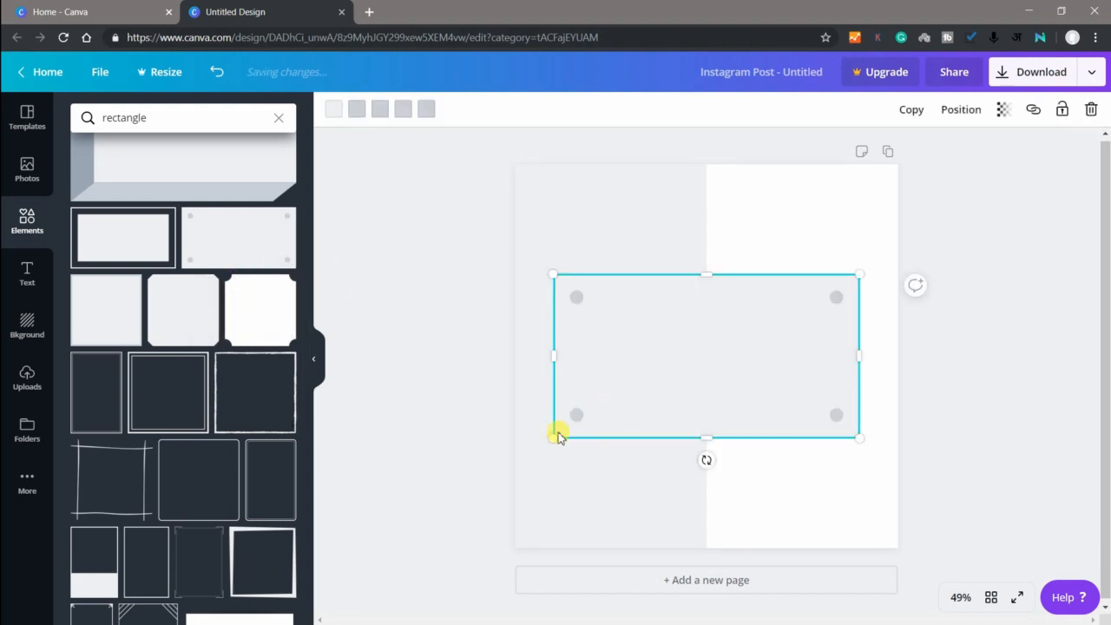
{"action": "left_click_drag", "start_coordinate": [552, 434], "coordinate": [550, 410]}
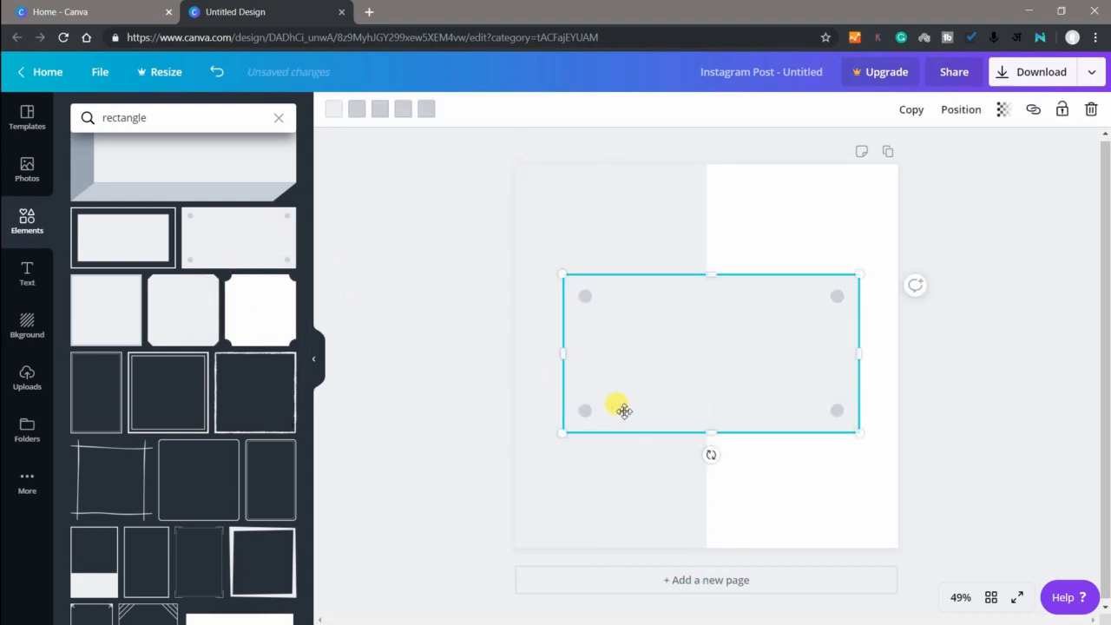
{"action": "left_click_drag", "start_coordinate": [711, 454], "coordinate": [841, 359]}
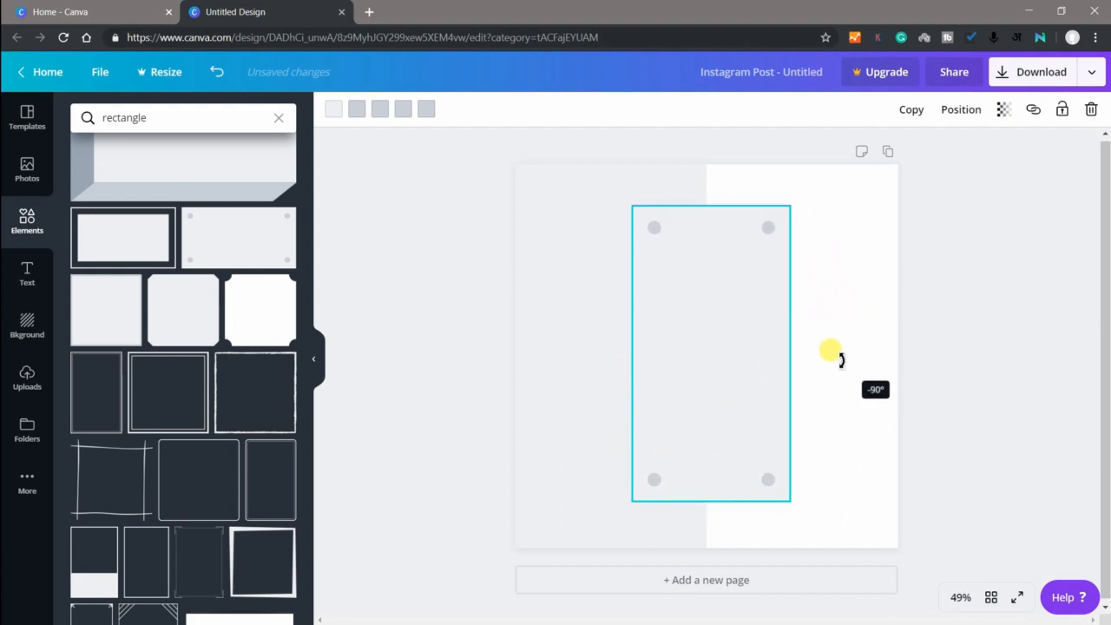
Move the second rectangle to the page's right half and stretch it past the top and bottom edges to fill that half
{"action": "left_click_drag", "start_coordinate": [709, 397], "coordinate": [791, 379]}
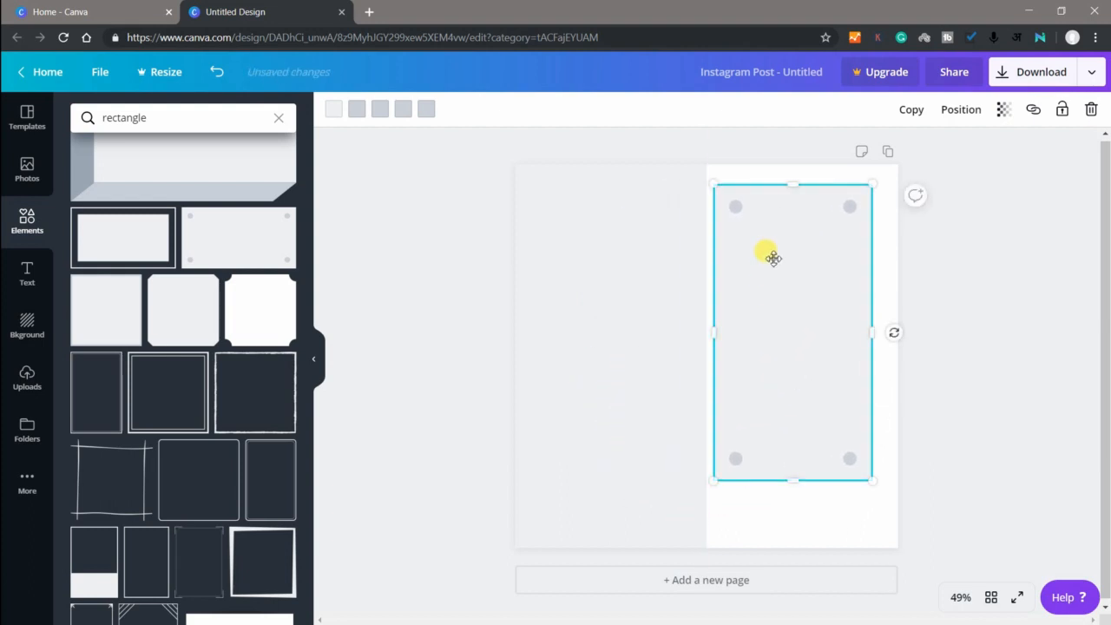
{"action": "left_click_drag", "start_coordinate": [788, 183], "coordinate": [783, 128]}
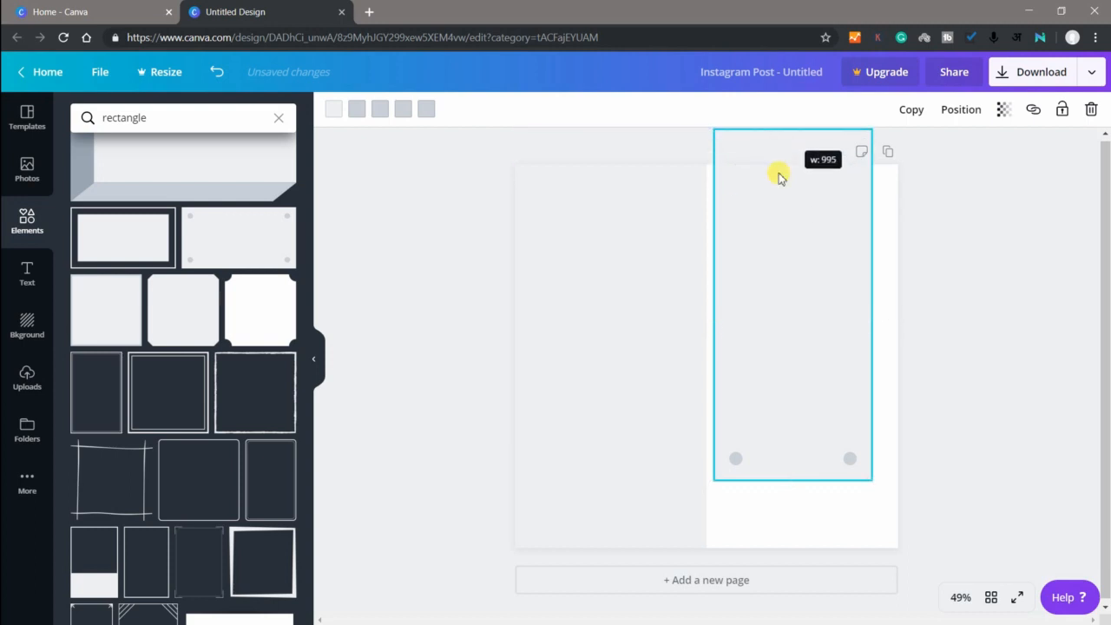
{"action": "left_click_drag", "start_coordinate": [793, 480], "coordinate": [793, 580]}
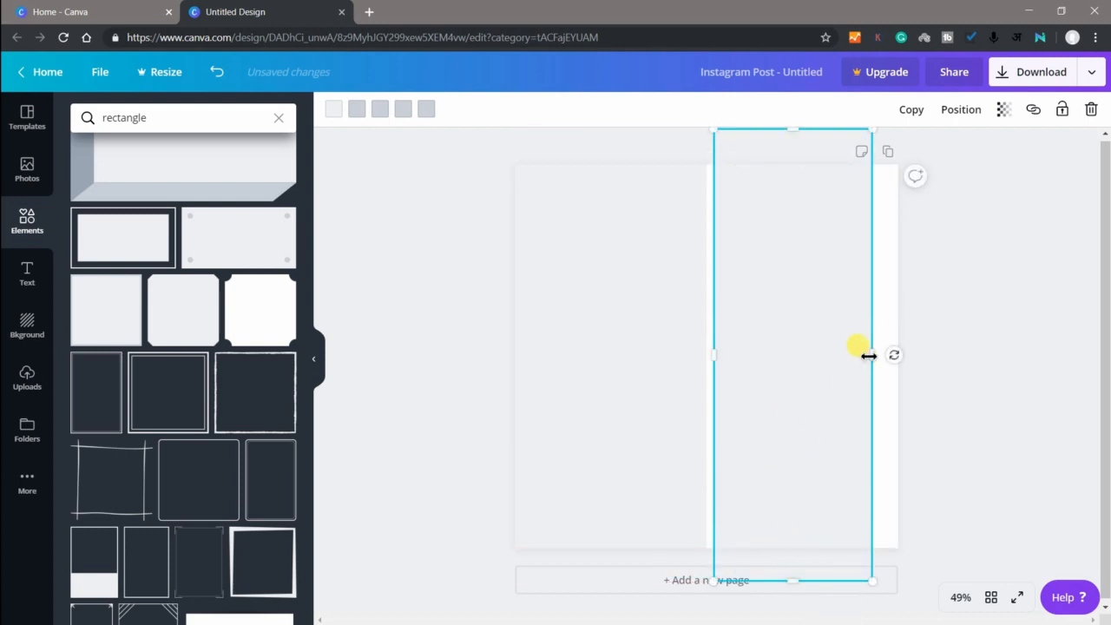
{"action": "left_click_drag", "start_coordinate": [871, 354], "coordinate": [897, 352]}
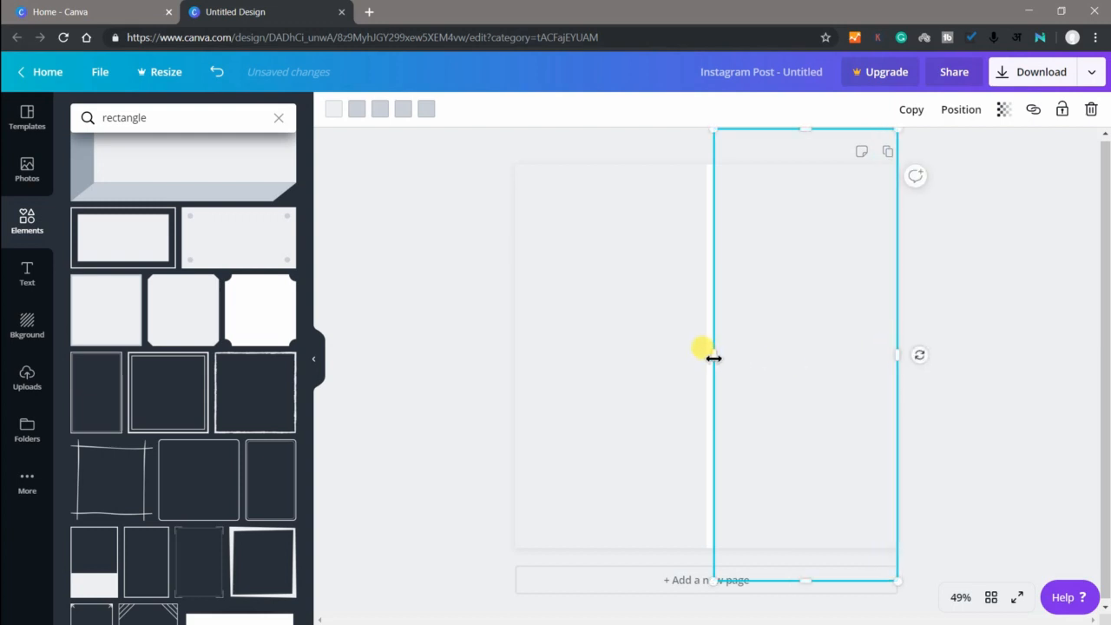
{"action": "left_click_drag", "start_coordinate": [713, 358], "coordinate": [704, 355]}
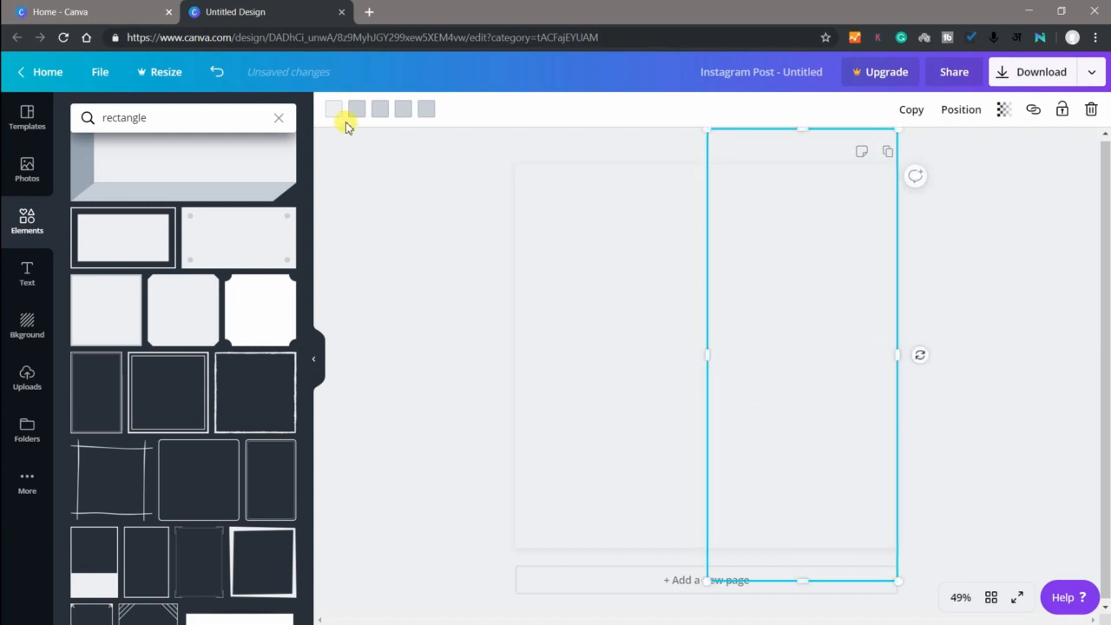
Colour the right rectangle with the default green and the left rectangle with the default coral red
{"action": "left_click", "coordinate": [333, 110]}
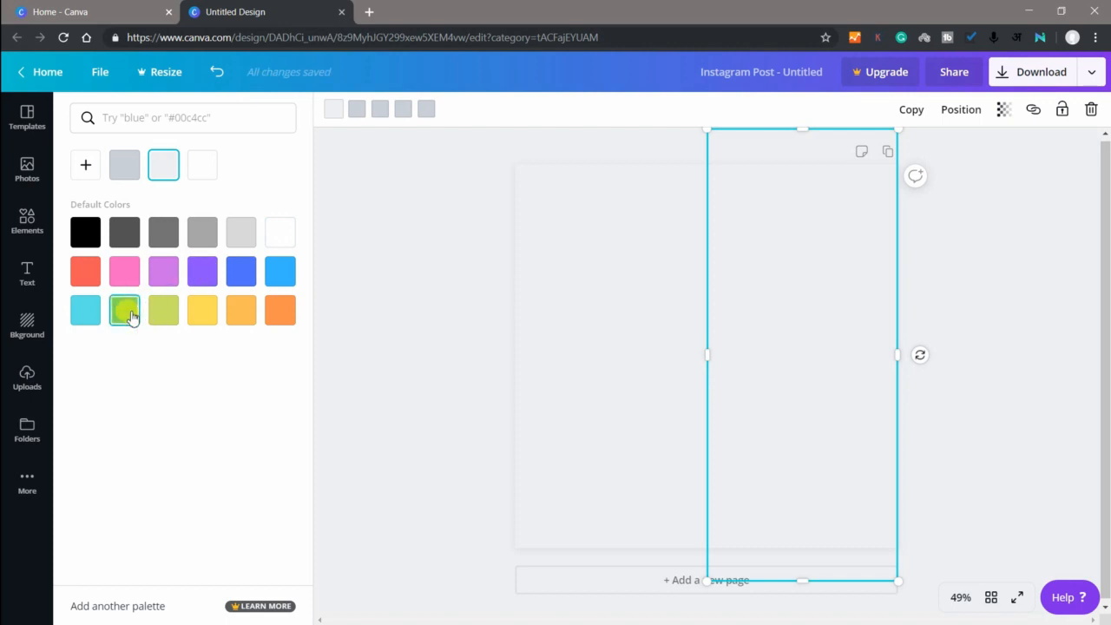
{"action": "left_click", "coordinate": [132, 315]}
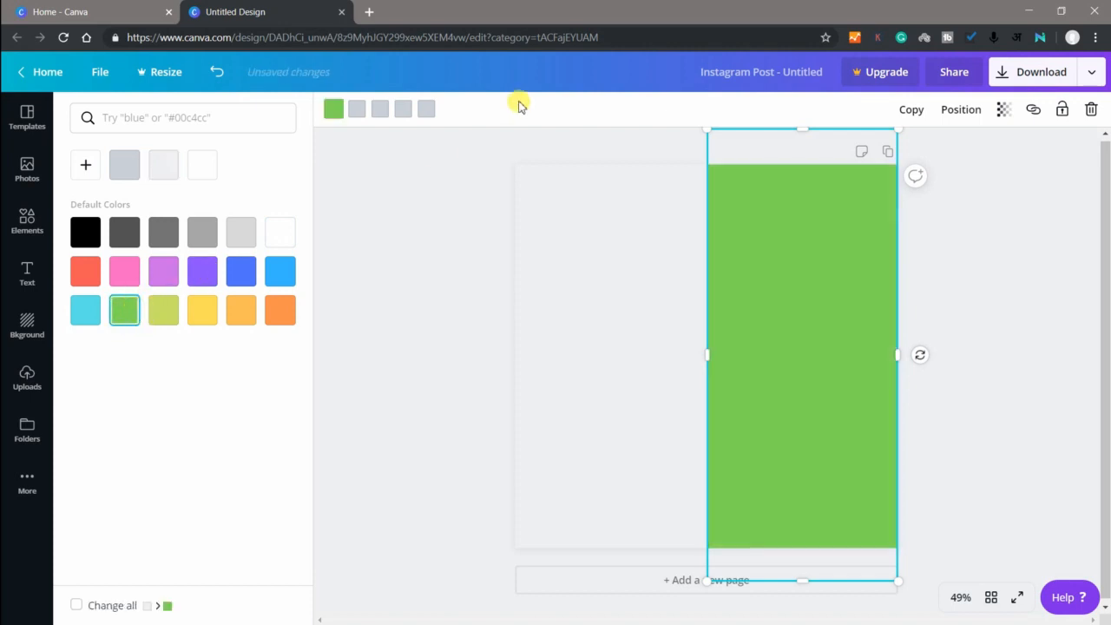
{"action": "left_click", "coordinate": [476, 221]}
{"action": "left_click", "coordinate": [337, 113]}
{"action": "left_click", "coordinate": [338, 122]}
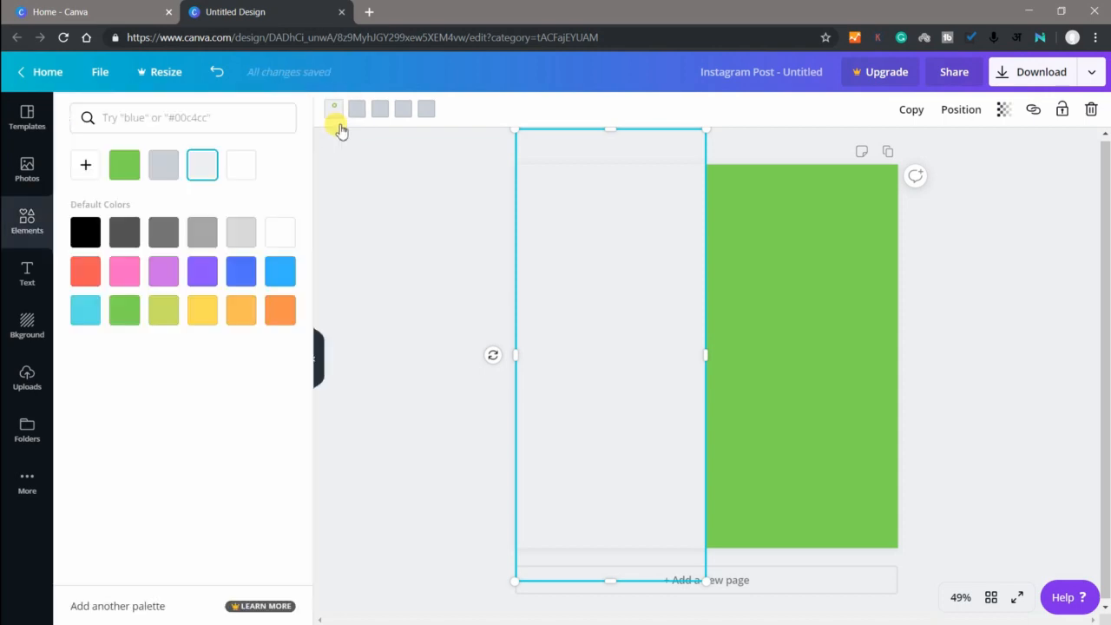
{"action": "left_click", "coordinate": [86, 273]}
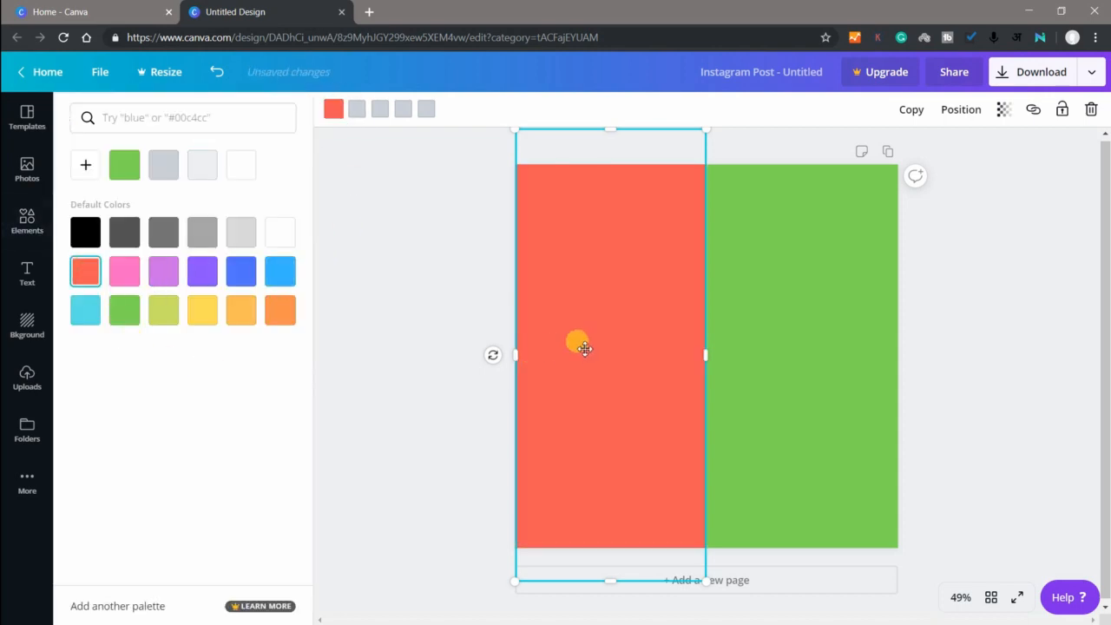
{"action": "left_click", "coordinate": [504, 388]}
Search the elements for "hexagon" and add the wide, elongated black hexagon as a picture frame on the page
{"action": "scroll", "coordinate": [136, 248], "scroll_direction": "up", "scroll_amount": 3}
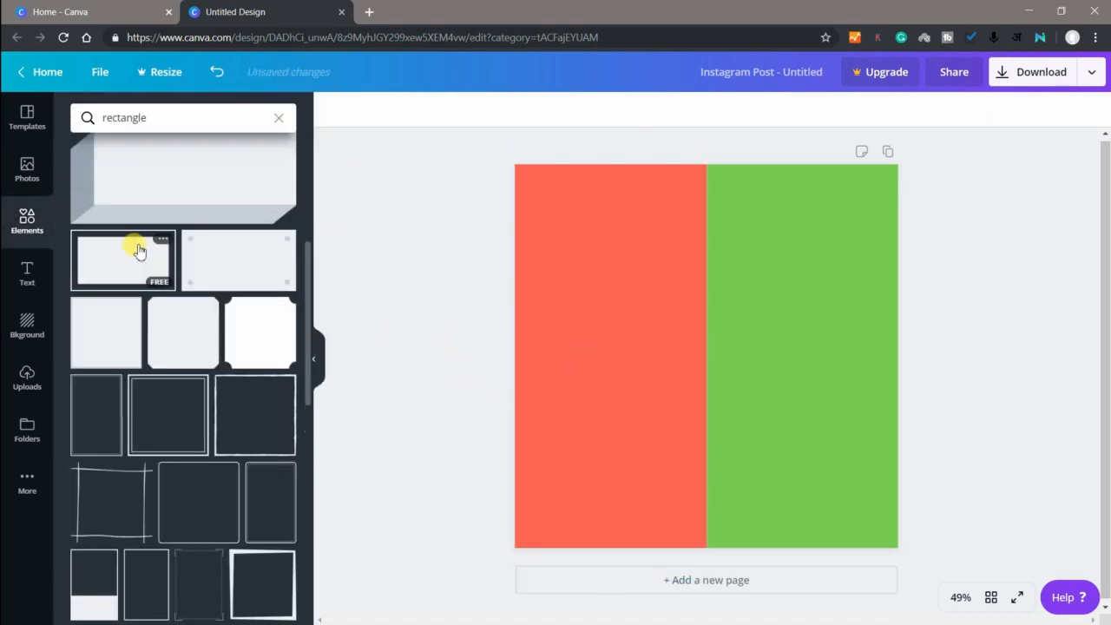
{"action": "left_click", "coordinate": [238, 121]}
{"action": "key", "text": "BackSpace"}
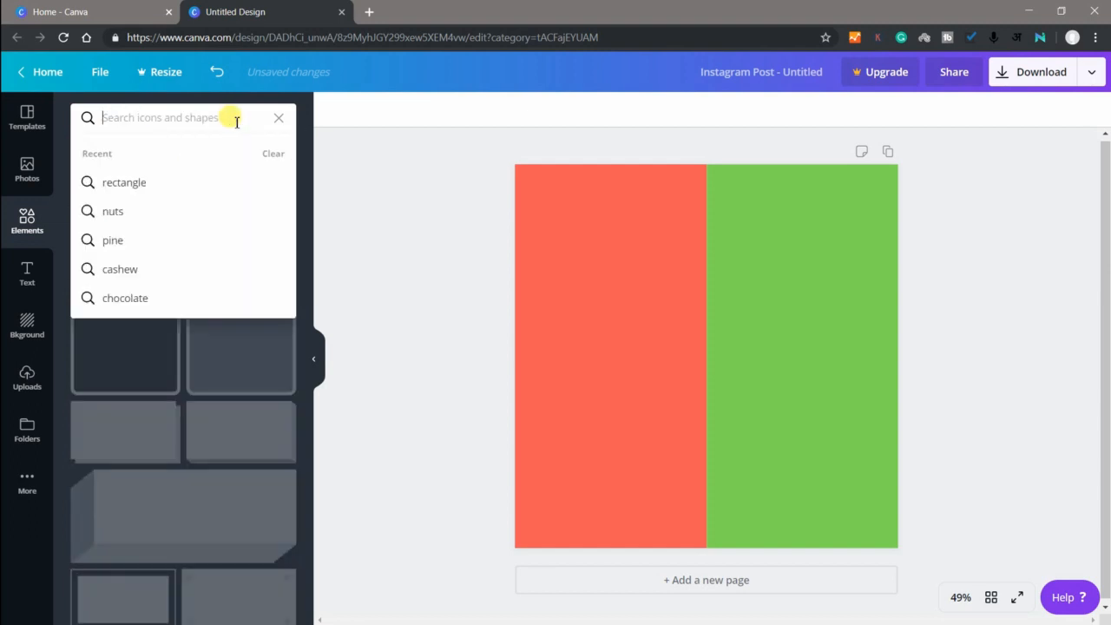
{"action": "type", "text": "h"}
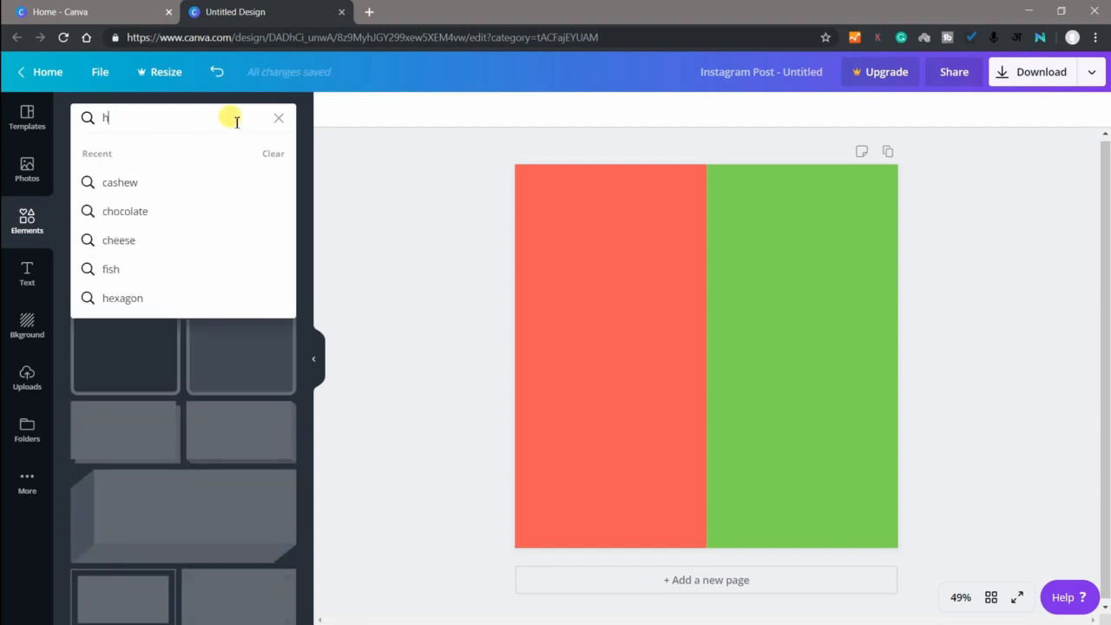
{"action": "type", "text": "exago"}
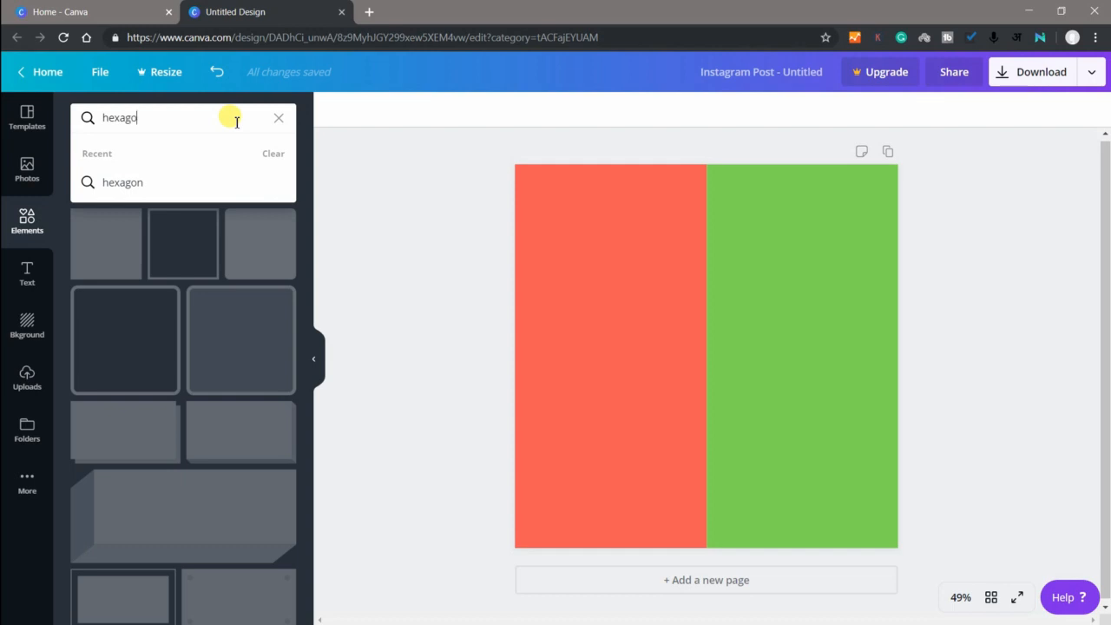
{"action": "type", "text": "n"}
{"action": "key", "text": "Return"}
{"action": "scroll", "coordinate": [219, 351], "scroll_direction": "down", "scroll_amount": 3}
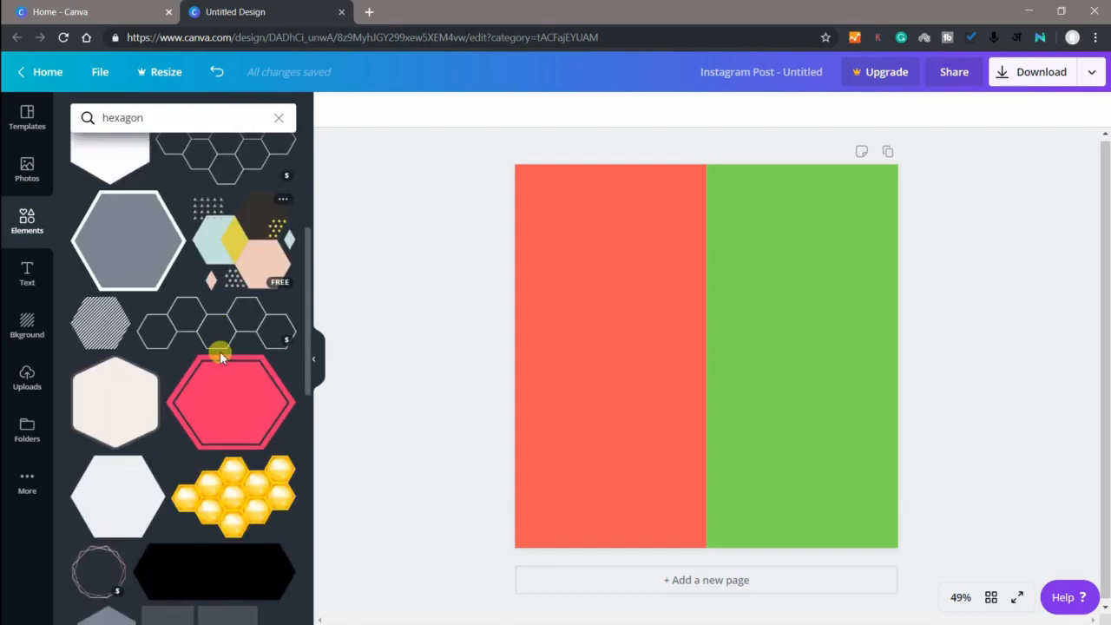
{"action": "scroll", "coordinate": [220, 350], "scroll_direction": "down", "scroll_amount": 7}
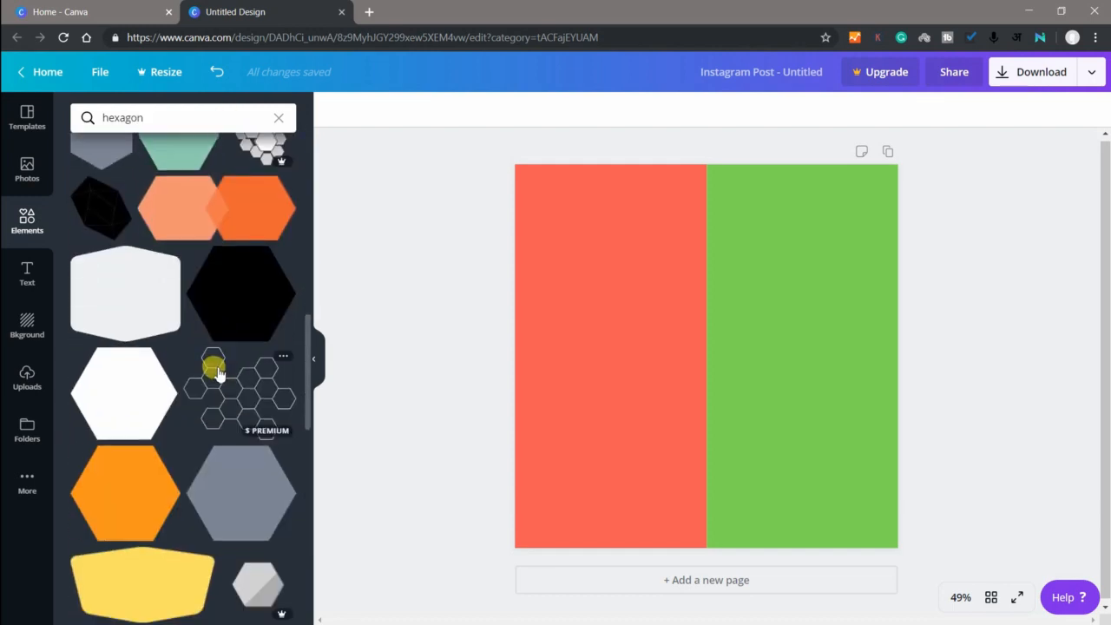
{"action": "scroll", "coordinate": [217, 373], "scroll_direction": "down", "scroll_amount": 10}
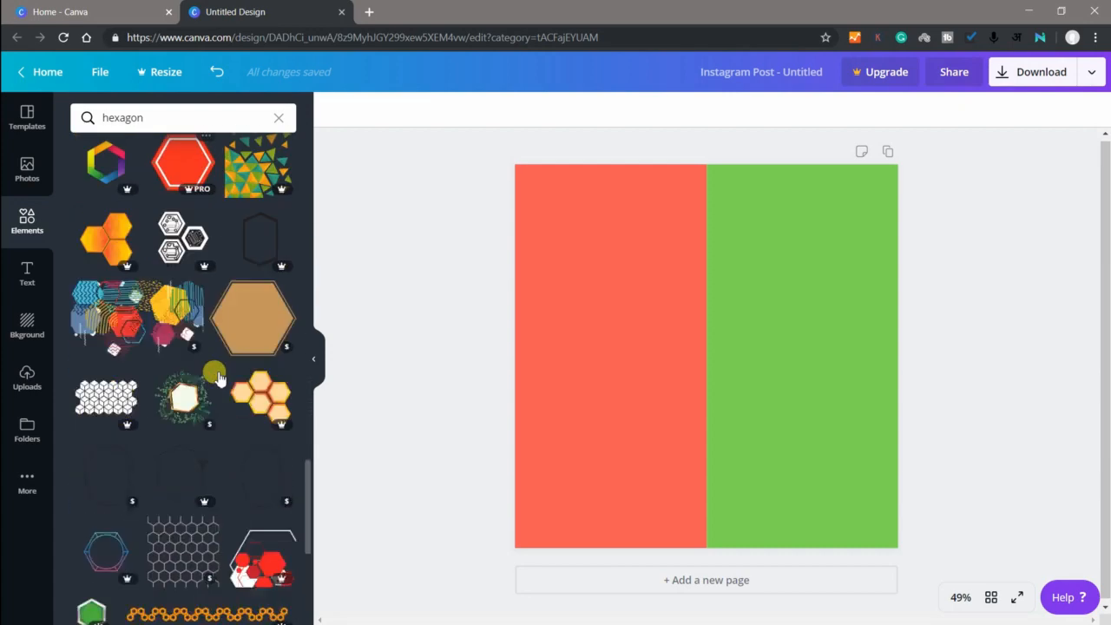
{"action": "scroll", "coordinate": [217, 378], "scroll_direction": "down", "scroll_amount": 10}
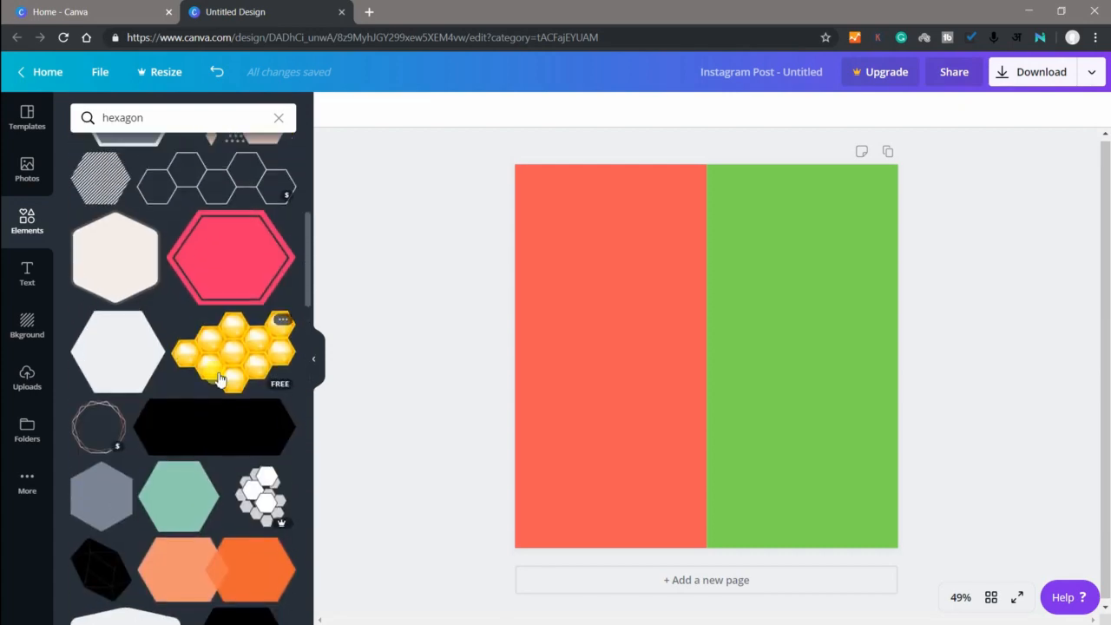
{"action": "scroll", "coordinate": [220, 378], "scroll_direction": "up", "scroll_amount": 5}
{"action": "scroll", "coordinate": [220, 377], "scroll_direction": "down", "scroll_amount": 3}
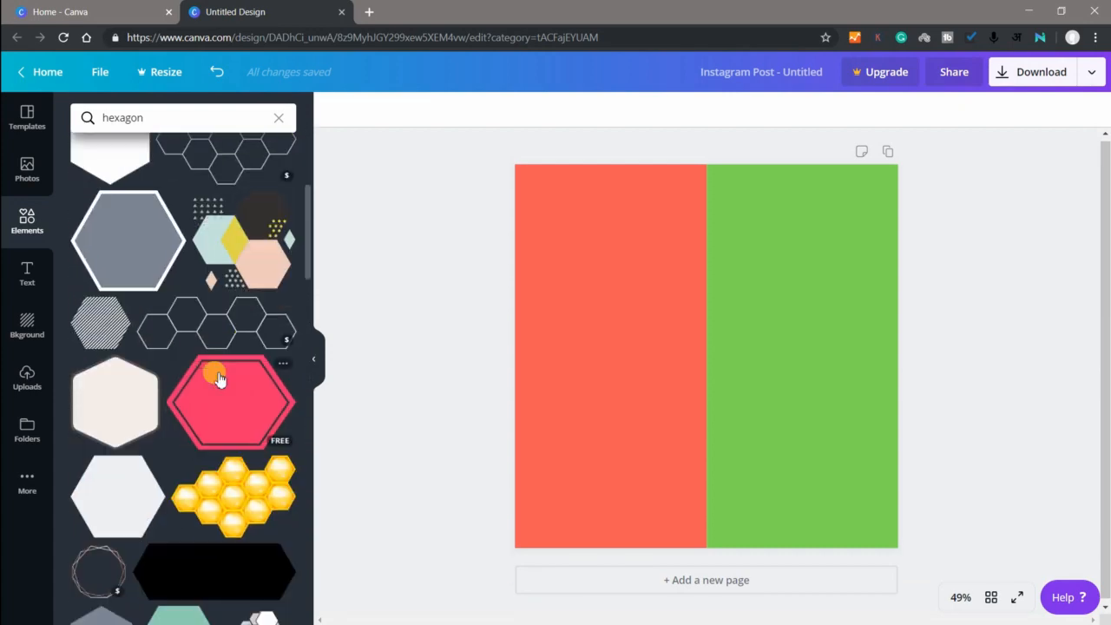
{"action": "scroll", "coordinate": [220, 377], "scroll_direction": "down", "scroll_amount": 2}
{"action": "left_click", "coordinate": [206, 434]}
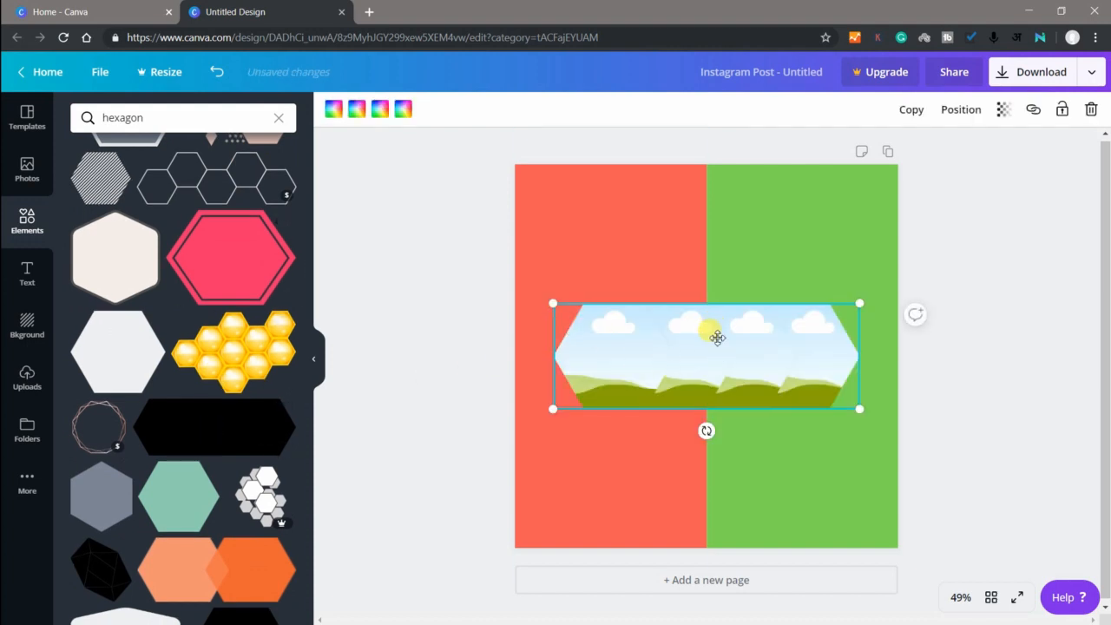
Move the hexagon frame up until its upper half extends past the page's top edge, and colour all four of its sections white
{"action": "left_click_drag", "start_coordinate": [717, 337], "coordinate": [714, 146]}
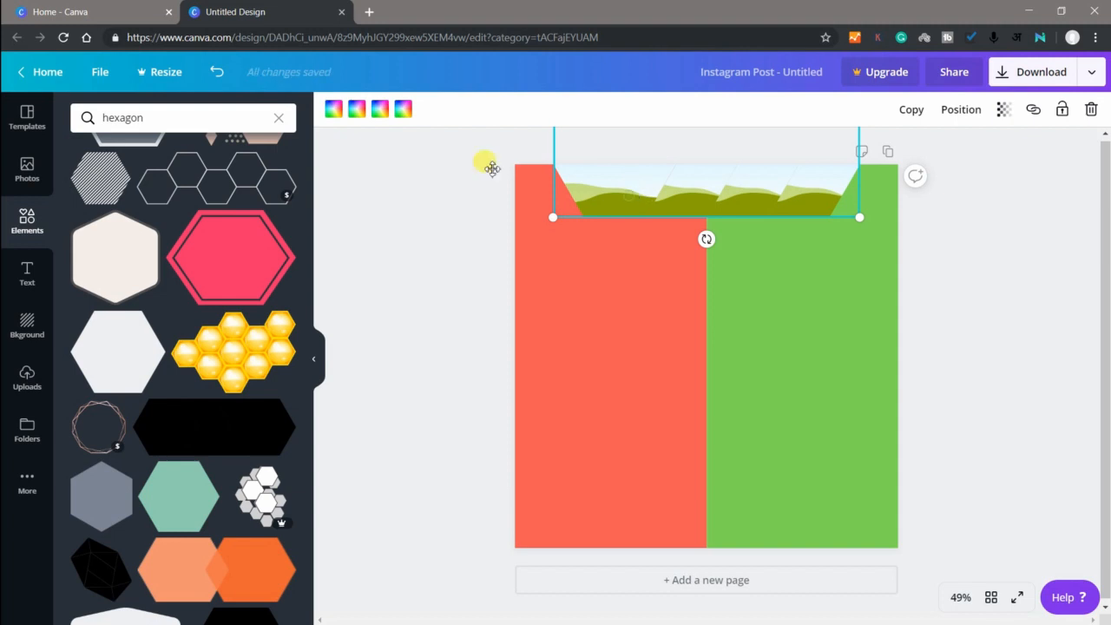
{"action": "left_click", "coordinate": [333, 109]}
{"action": "left_click", "coordinate": [279, 231]}
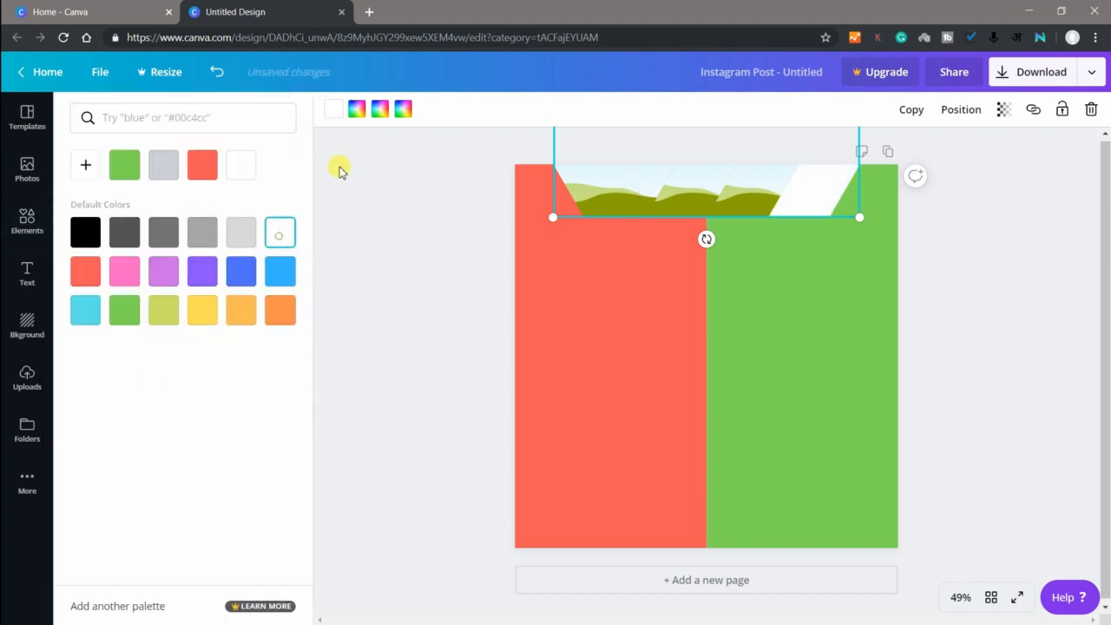
{"action": "left_click", "coordinate": [357, 111]}
{"action": "left_click", "coordinate": [283, 229]}
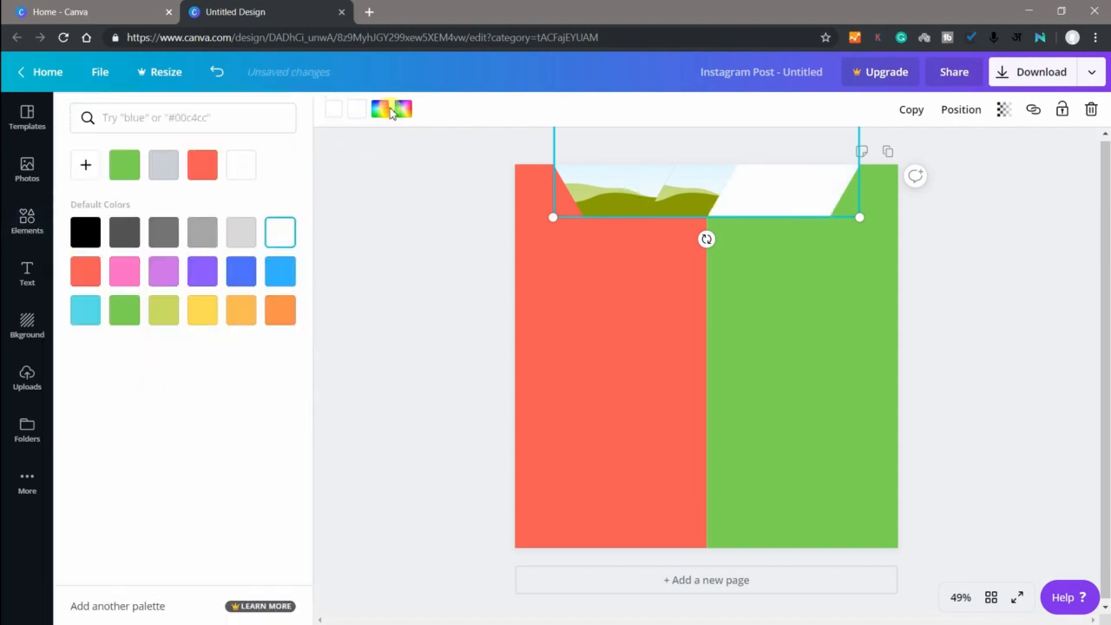
{"action": "left_click", "coordinate": [380, 110]}
{"action": "left_click", "coordinate": [281, 236]}
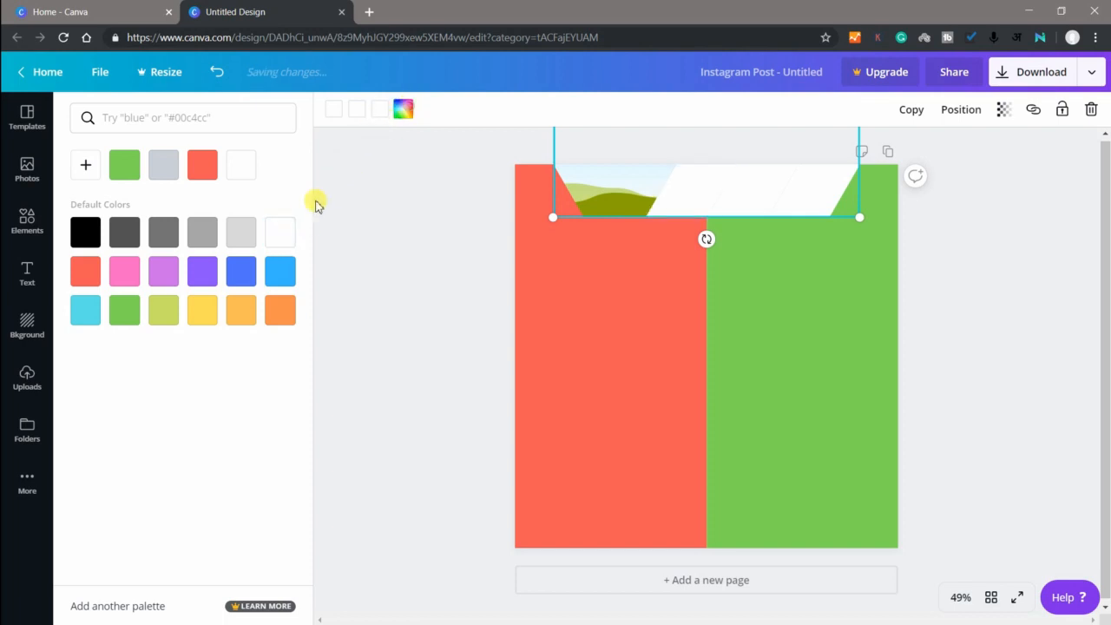
{"action": "left_click", "coordinate": [439, 229]}
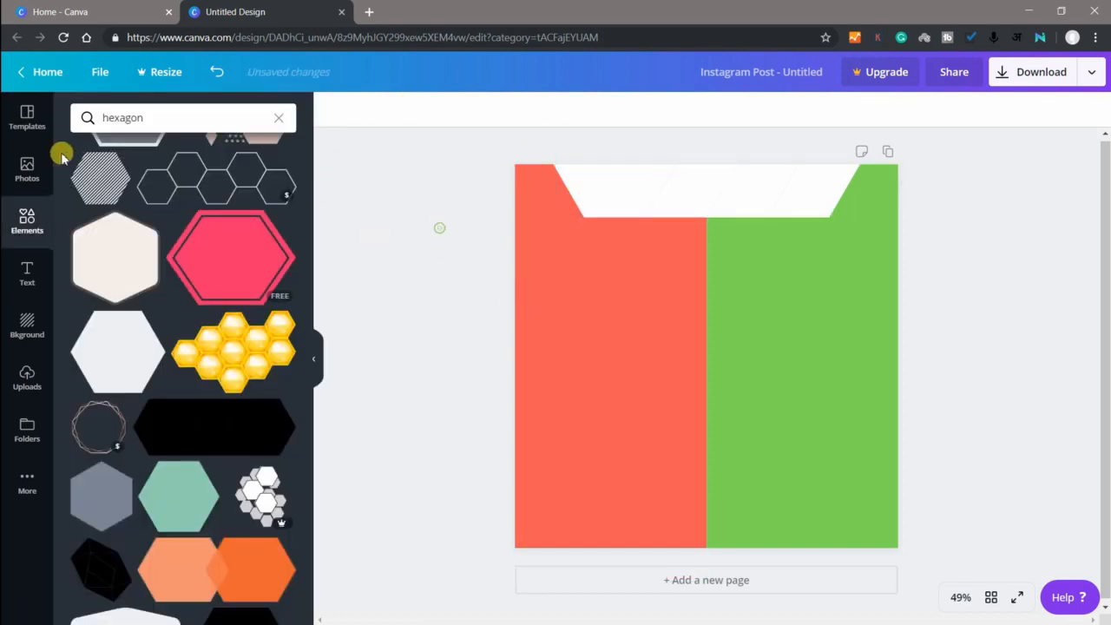
Add the heading "What Your Body Needs" and centre it on the white banner at the top of the page
{"action": "left_click", "coordinate": [21, 276]}
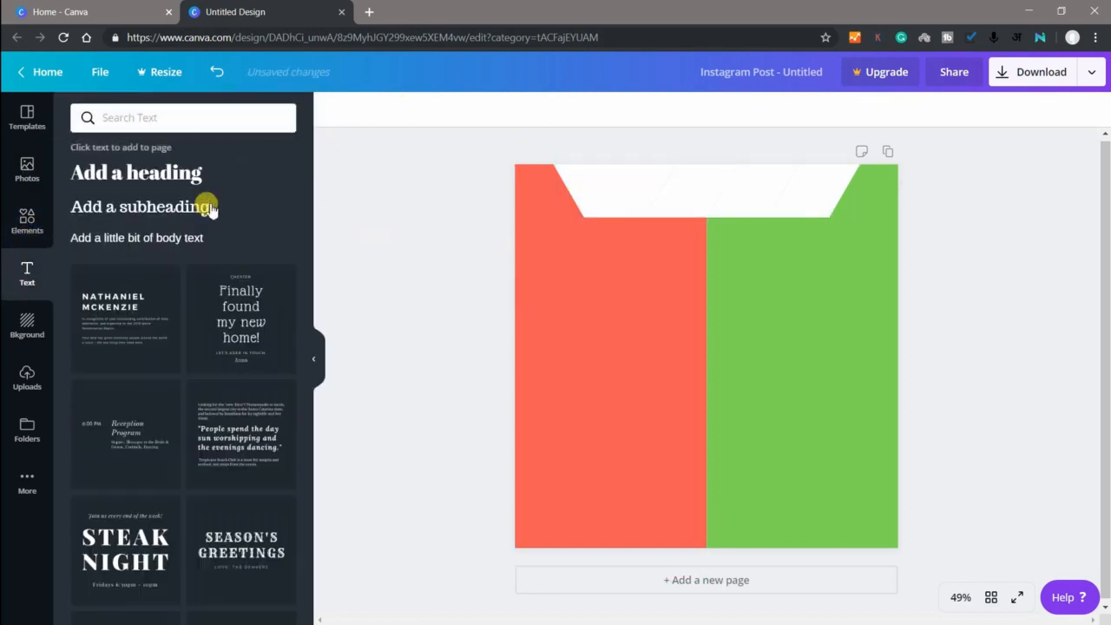
{"action": "left_click", "coordinate": [134, 173]}
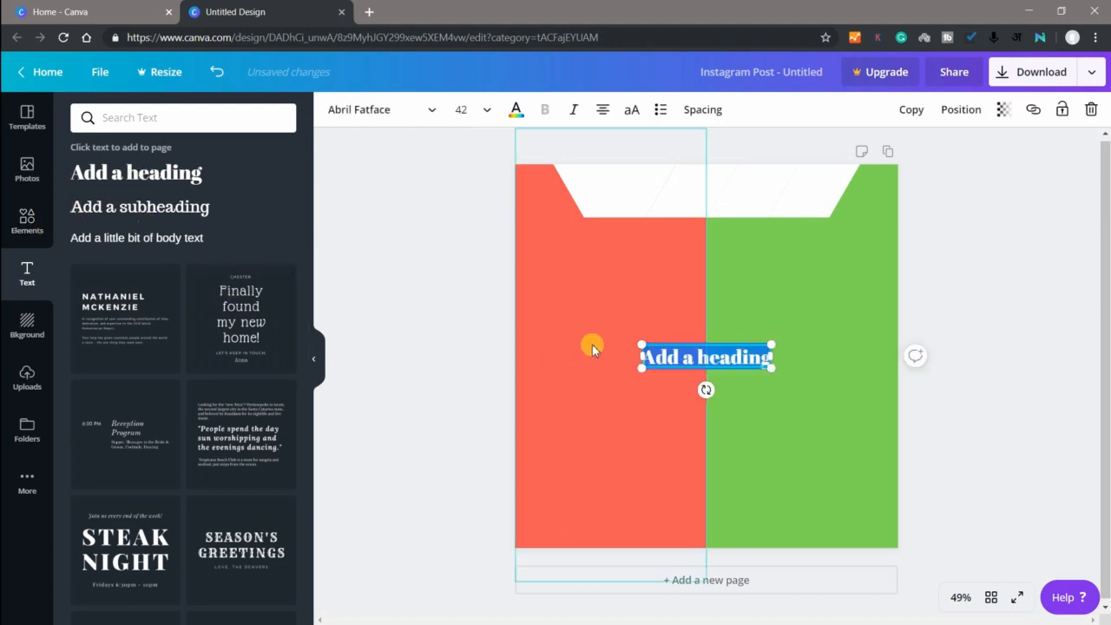
{"action": "key", "text": "BackSpace"}
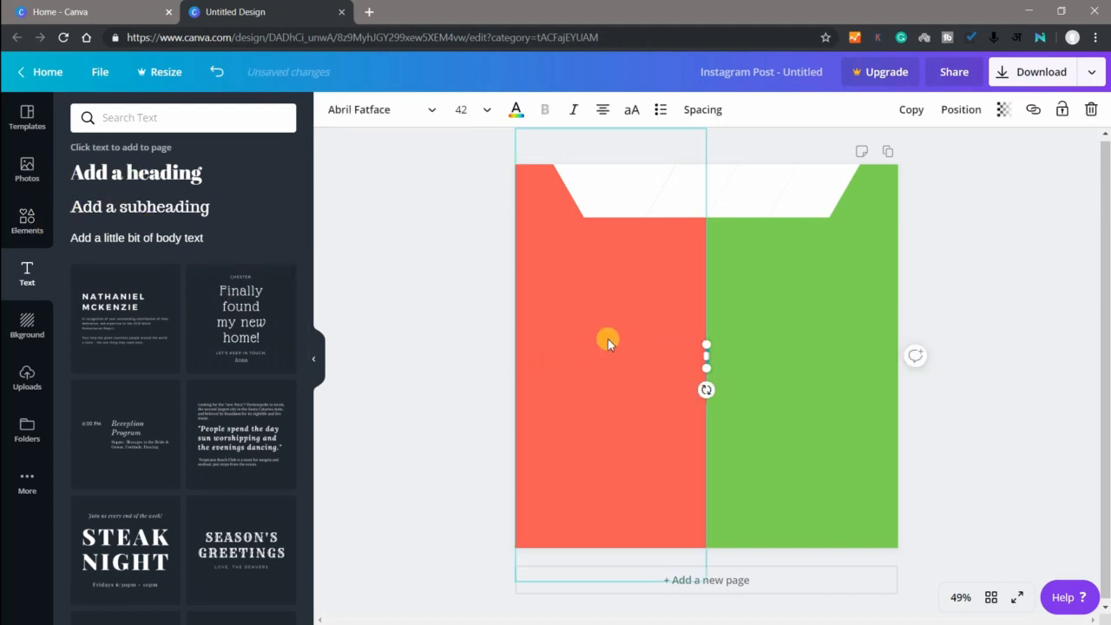
{"action": "type", "text": "Wh"}
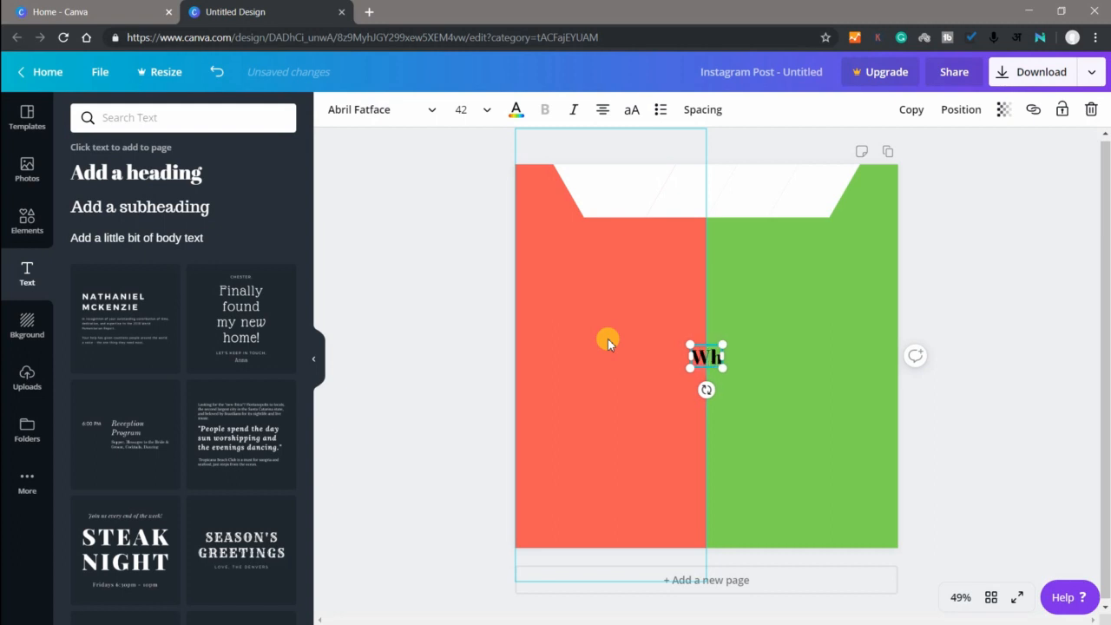
{"action": "type", "text": "at Yo"}
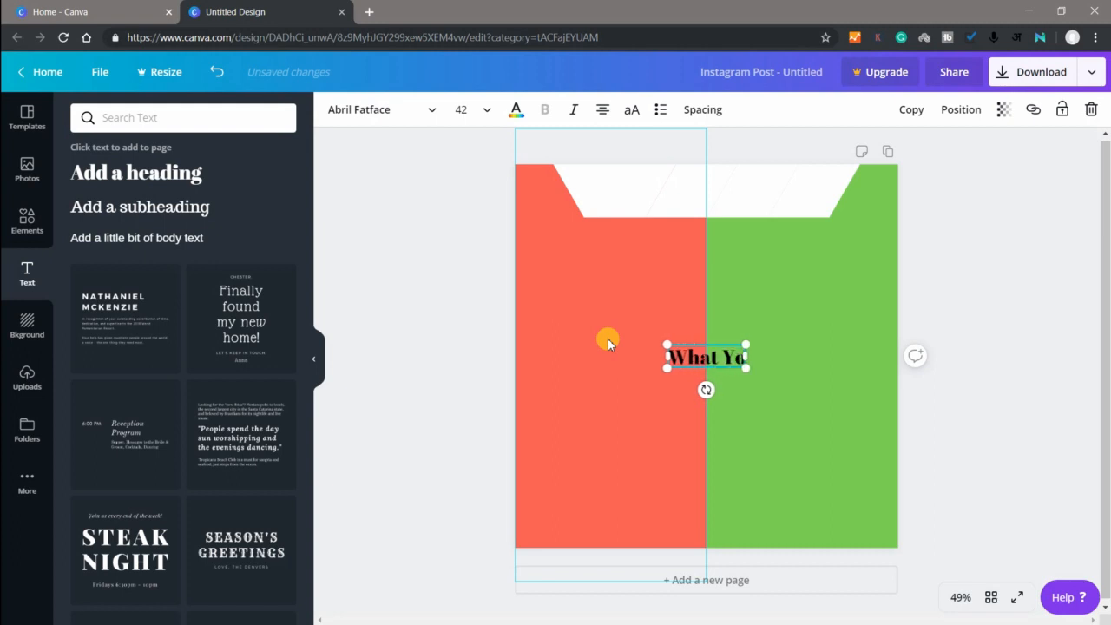
{"action": "type", "text": "ur Bo"}
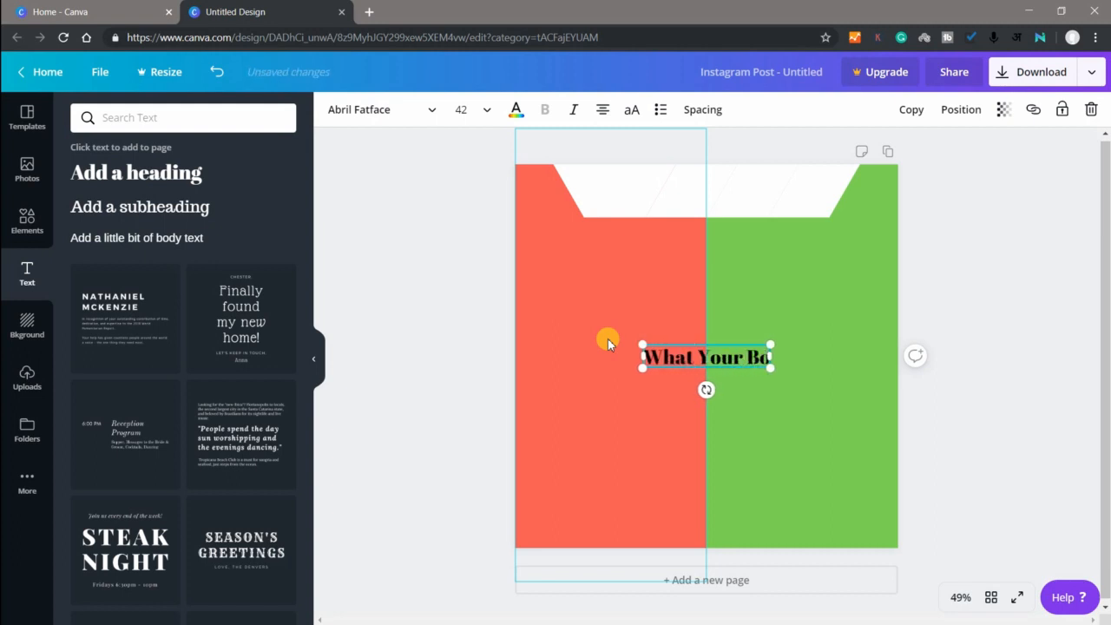
{"action": "type", "text": "dy Neesd"}
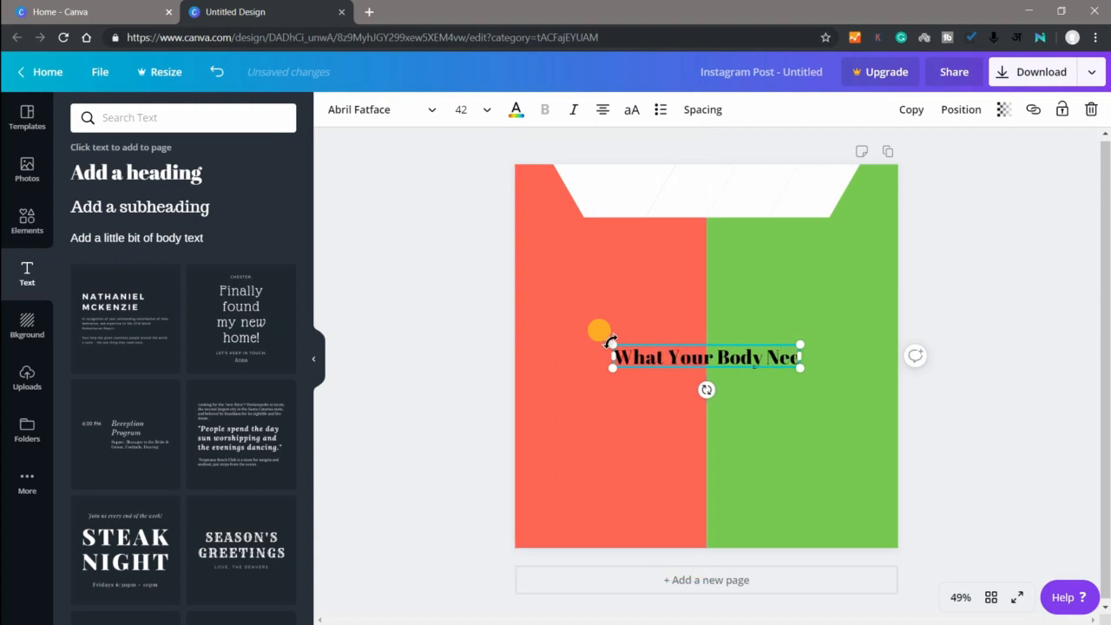
{"action": "key", "text": "BackSpace"}
{"action": "key", "text": "BackSpace"}
{"action": "type", "text": "ds"}
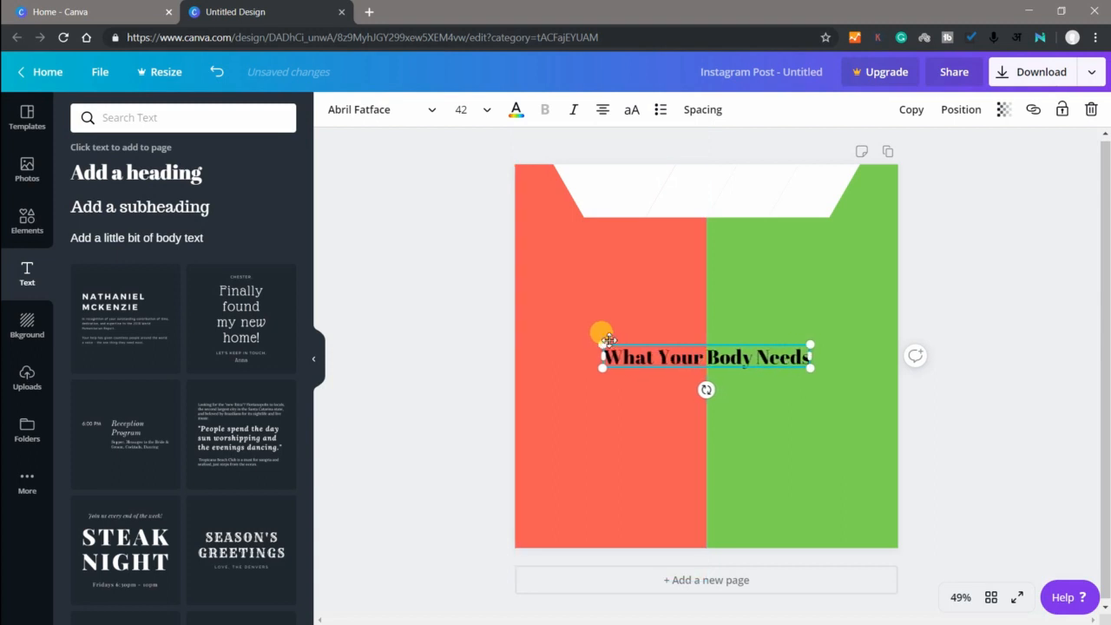
{"action": "left_click_drag", "start_coordinate": [707, 343], "coordinate": [709, 178]}
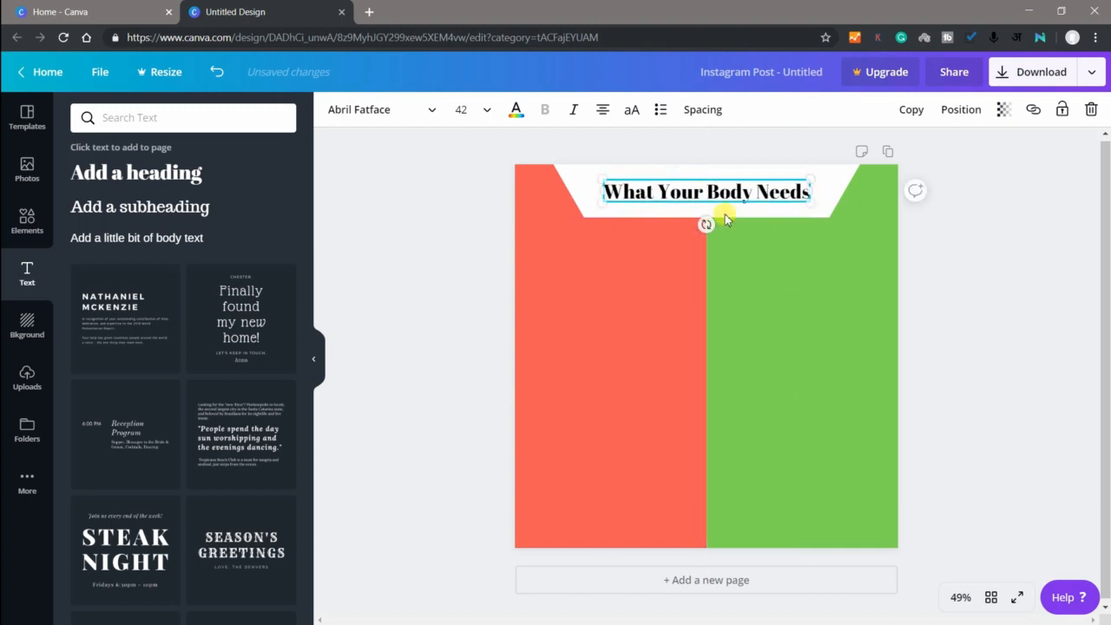
Colour the "What Your Body Needs" heading with the default green
{"action": "double_click", "coordinate": [756, 192]}
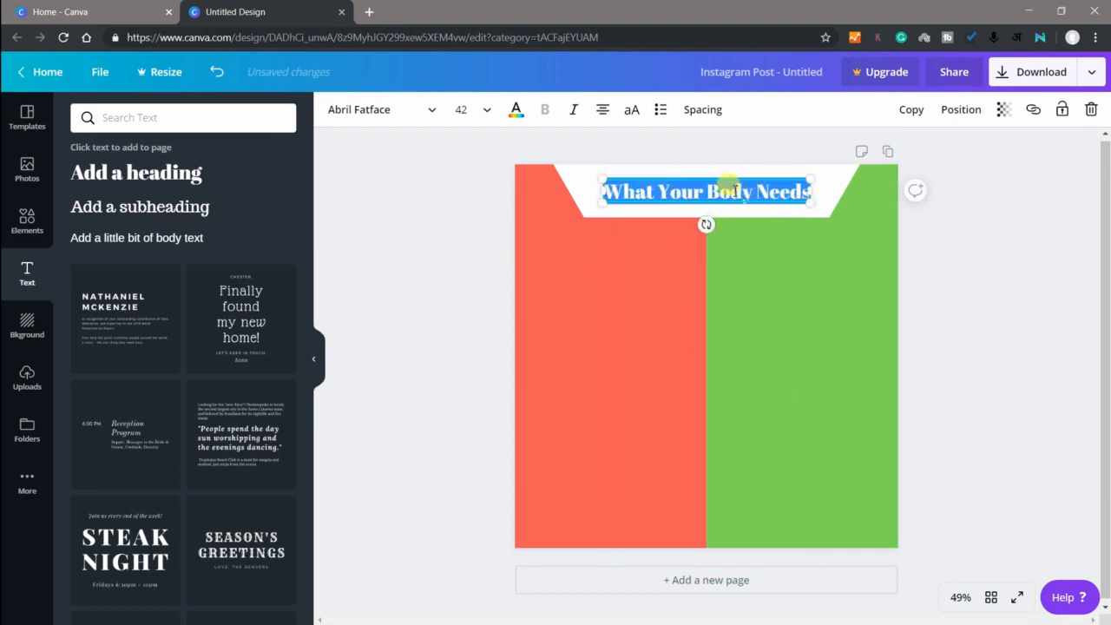
{"action": "left_click", "coordinate": [514, 111]}
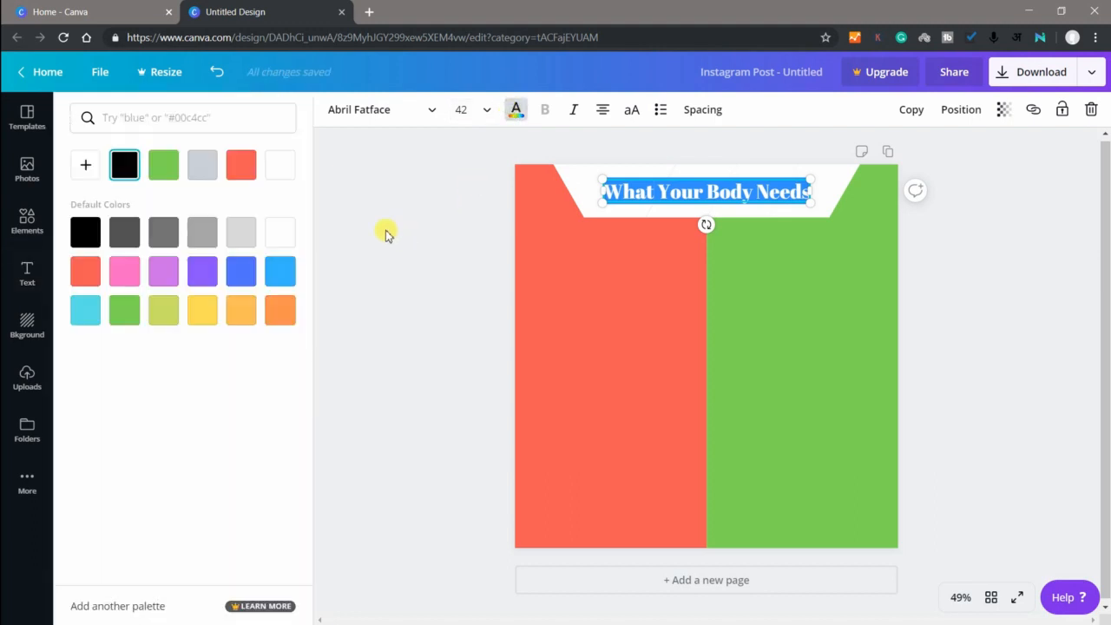
{"action": "left_click", "coordinate": [129, 309]}
{"action": "left_click", "coordinate": [397, 329]}
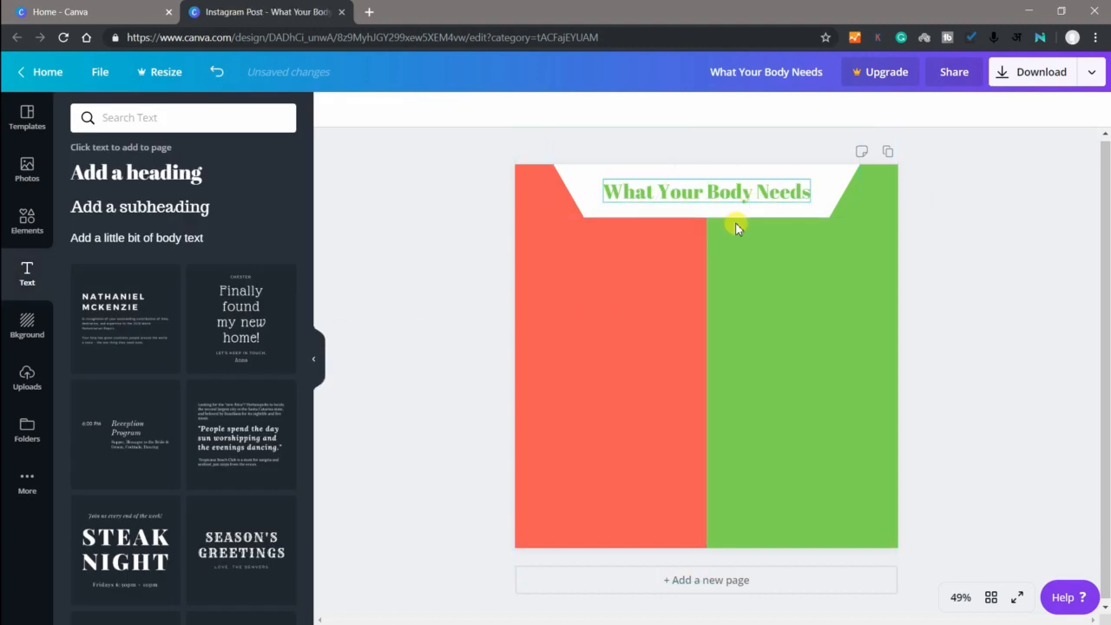
{"action": "left_click", "coordinate": [609, 341]}
{"action": "left_click", "coordinate": [351, 227]}
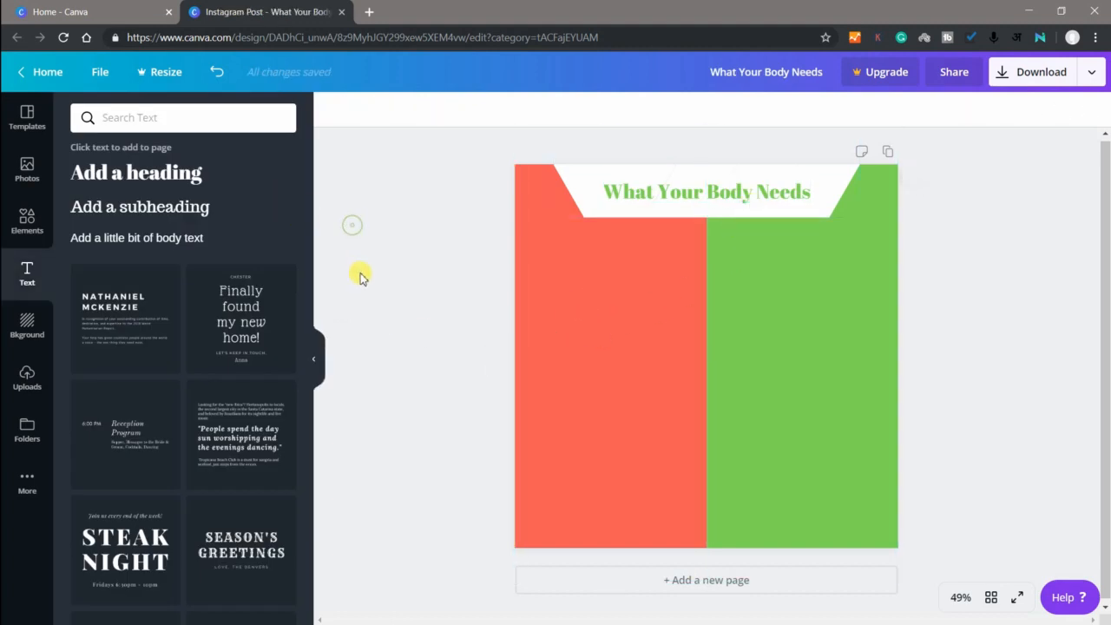
Add a heading reading "You want" and place it on the red half, just below the white banner
{"action": "left_click", "coordinate": [161, 174]}
{"action": "key", "text": "BackSpace"}
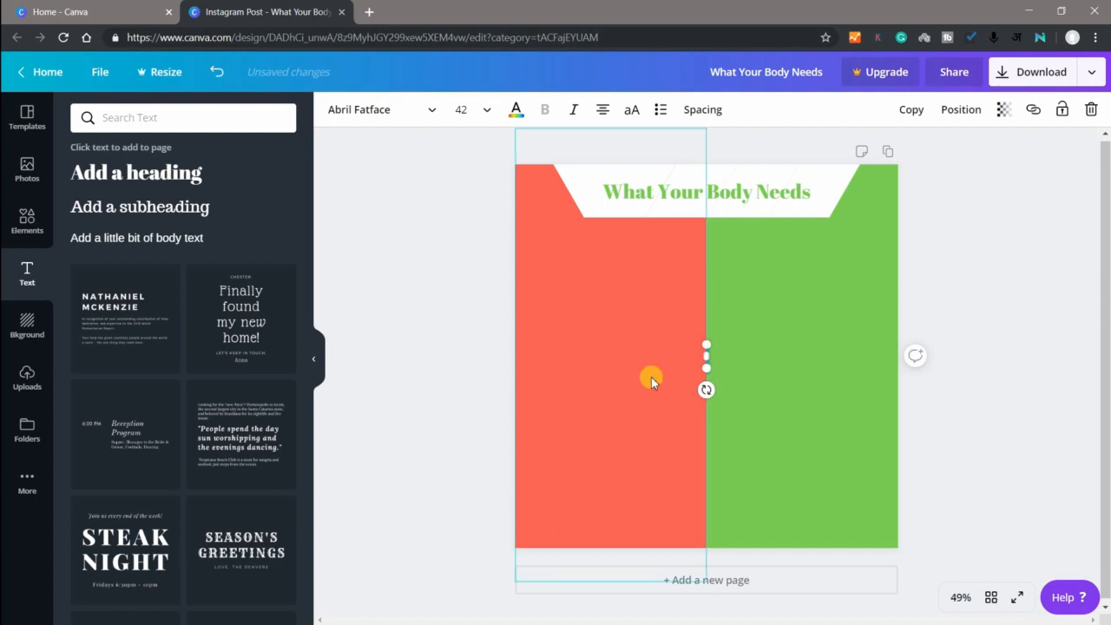
{"action": "type", "text": "You wa"}
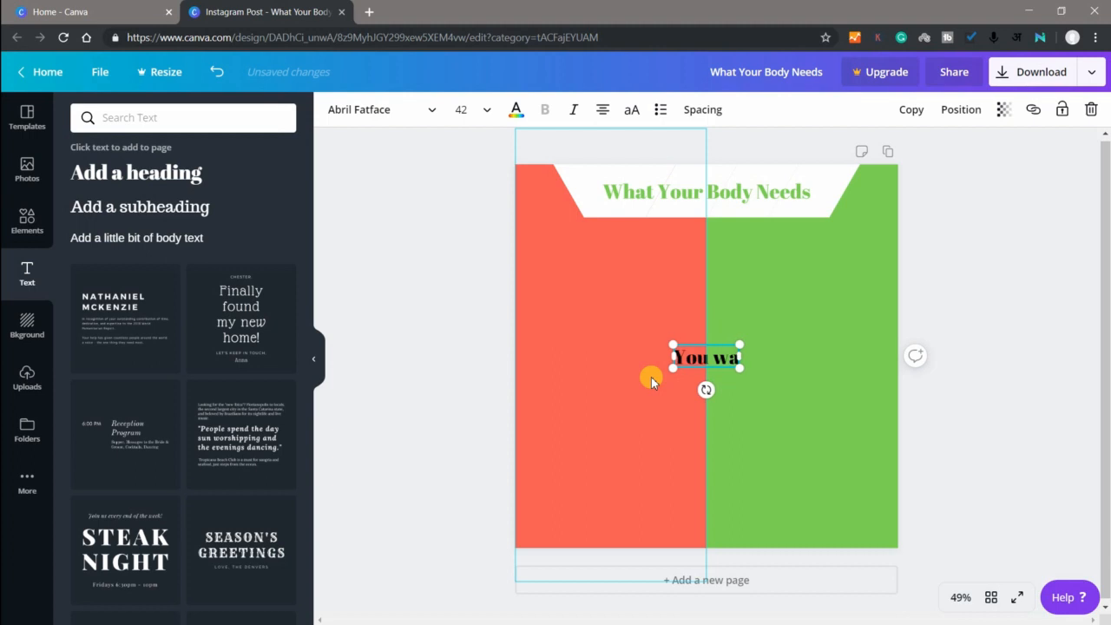
{"action": "type", "text": "nt"}
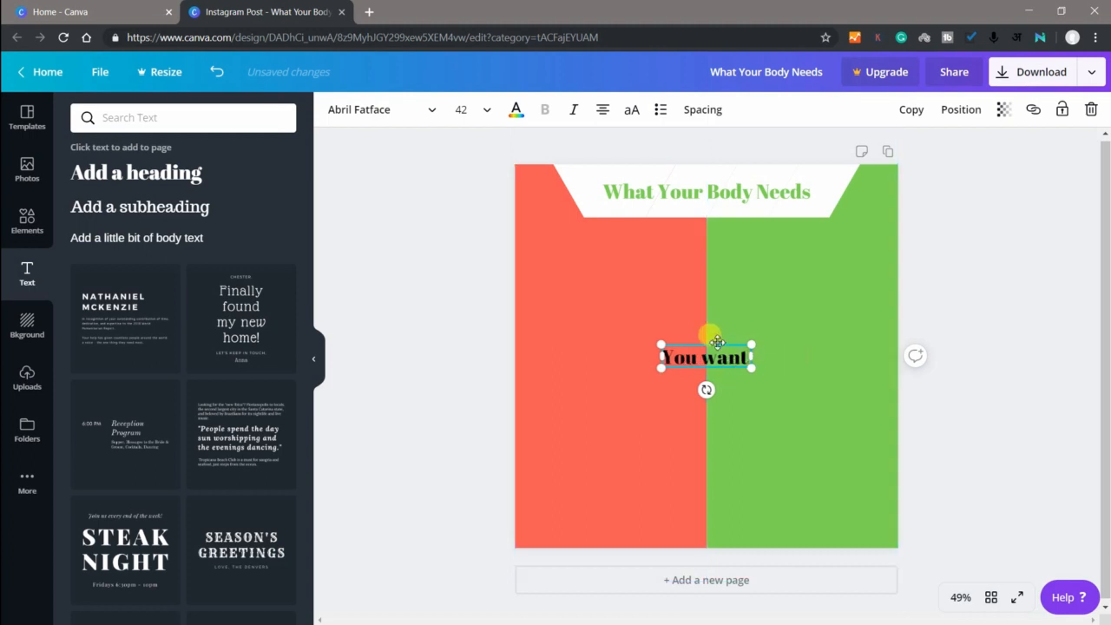
{"action": "left_click_drag", "start_coordinate": [701, 331], "coordinate": [607, 228]}
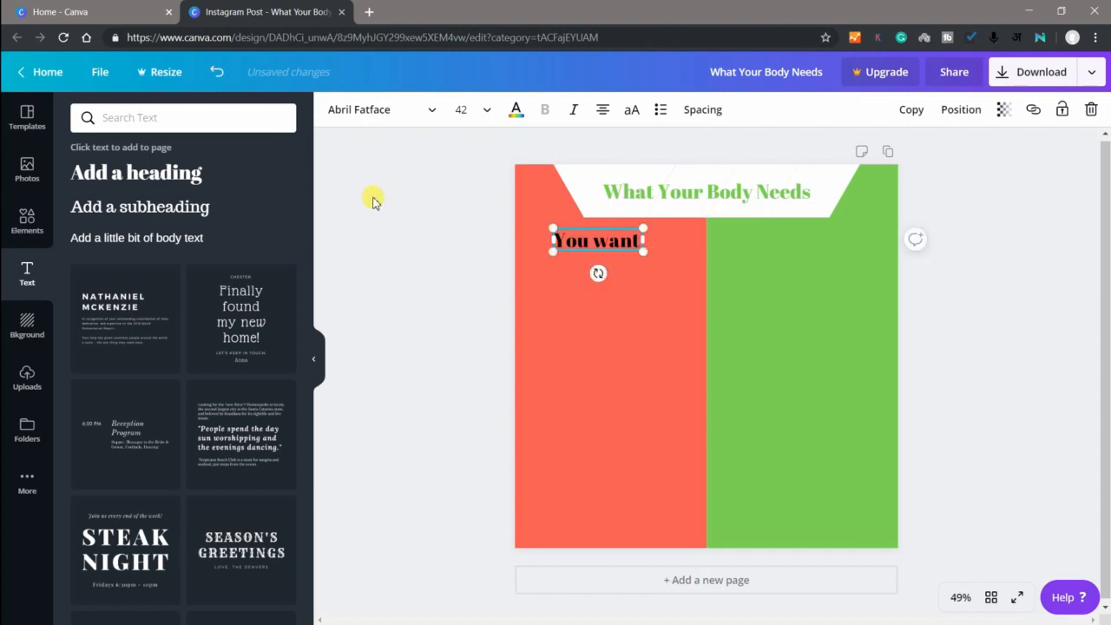
Add a heading reading "Replace with" on one line and place it on the green half, level with "You want"
{"action": "left_click", "coordinate": [177, 172]}
{"action": "key", "text": "BackSpace"}
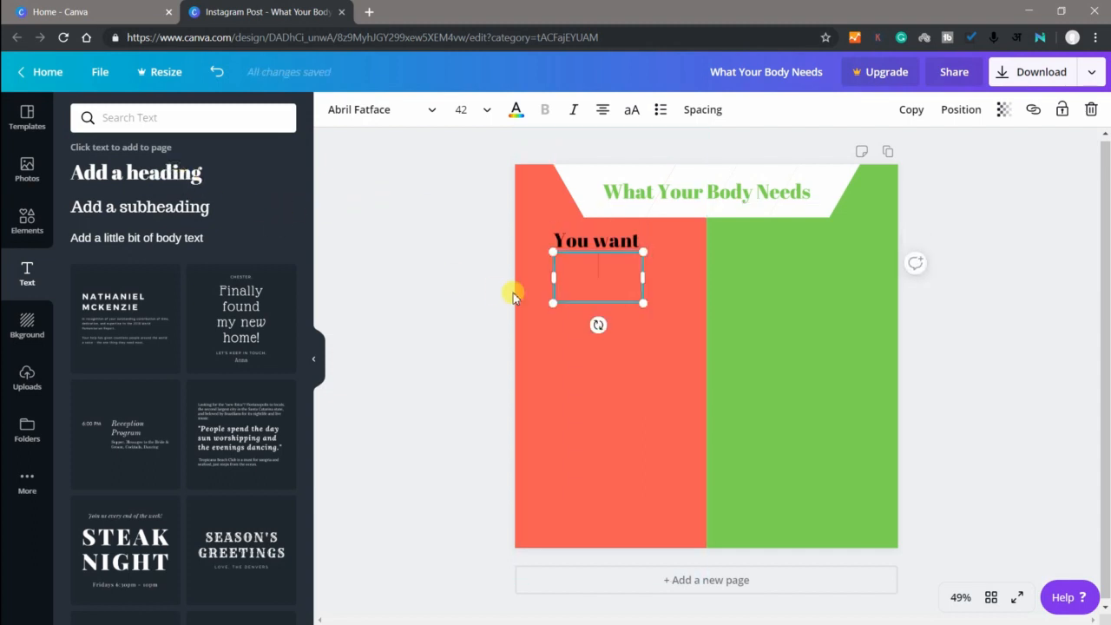
{"action": "type", "text": "Replace"}
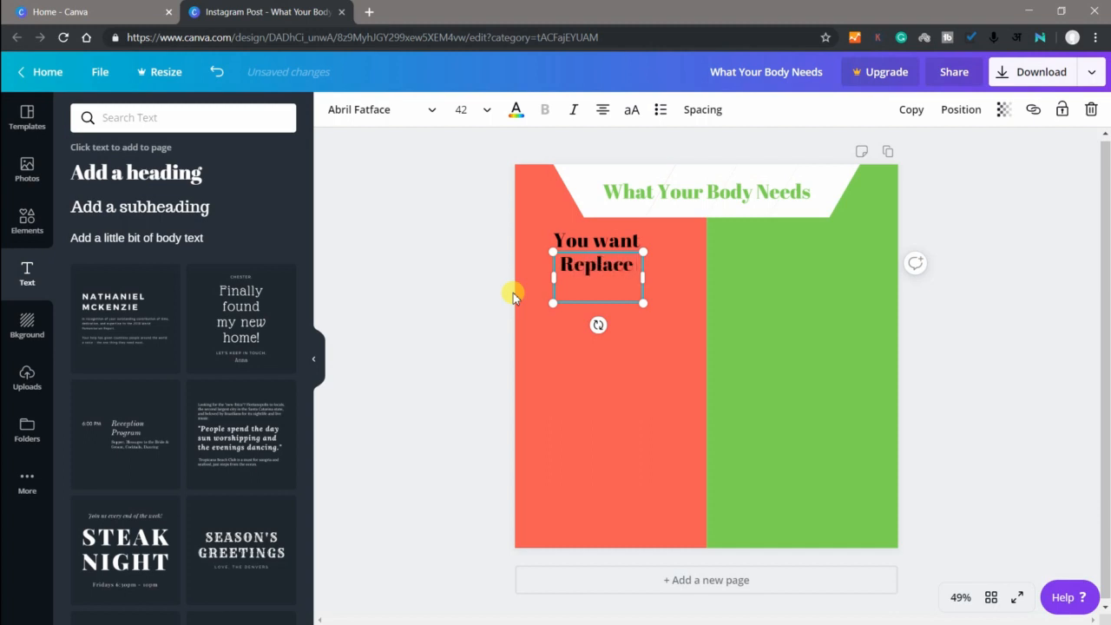
{"action": "type", "text": " with"}
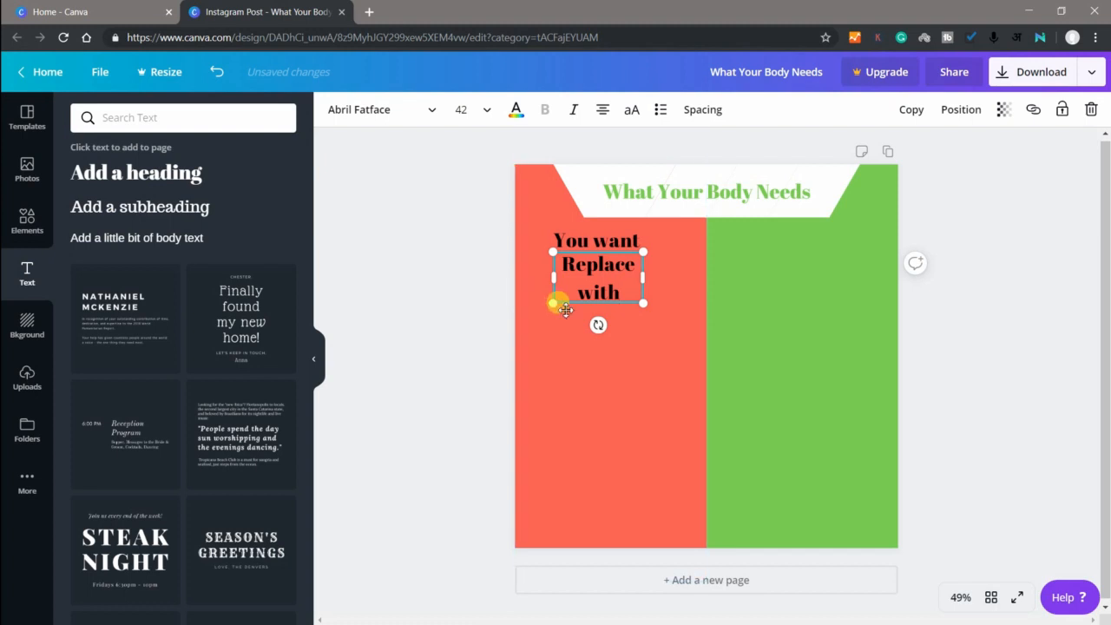
{"action": "left_click_drag", "start_coordinate": [642, 272], "coordinate": [823, 253]}
{"action": "left_click", "coordinate": [604, 281]}
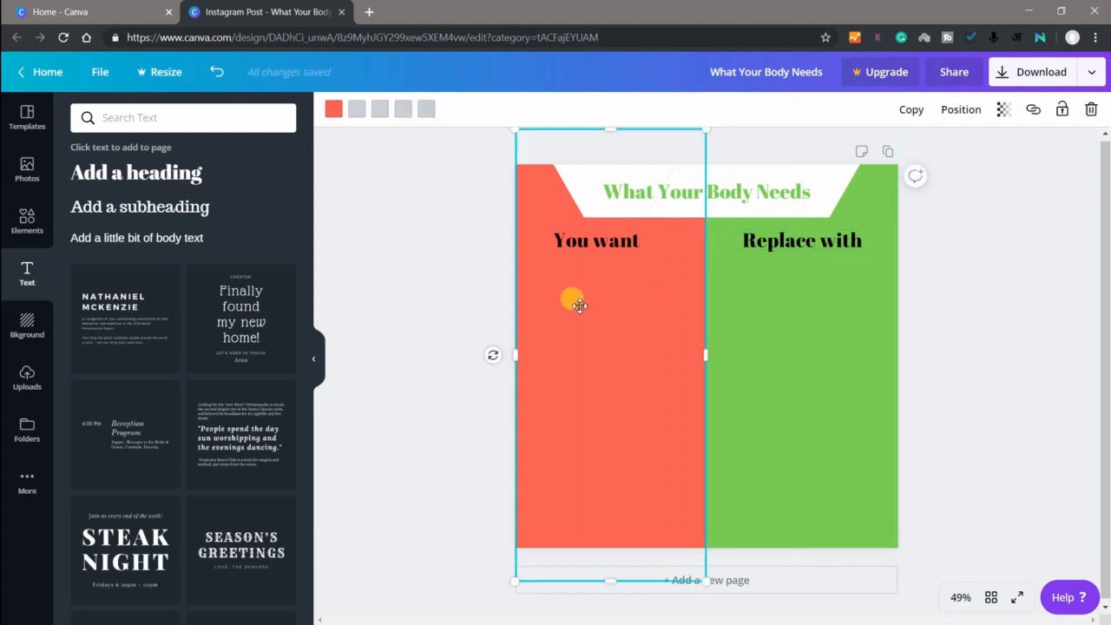
Colour the "You want" heading white
{"action": "left_click", "coordinate": [597, 242]}
{"action": "left_click", "coordinate": [599, 240]}
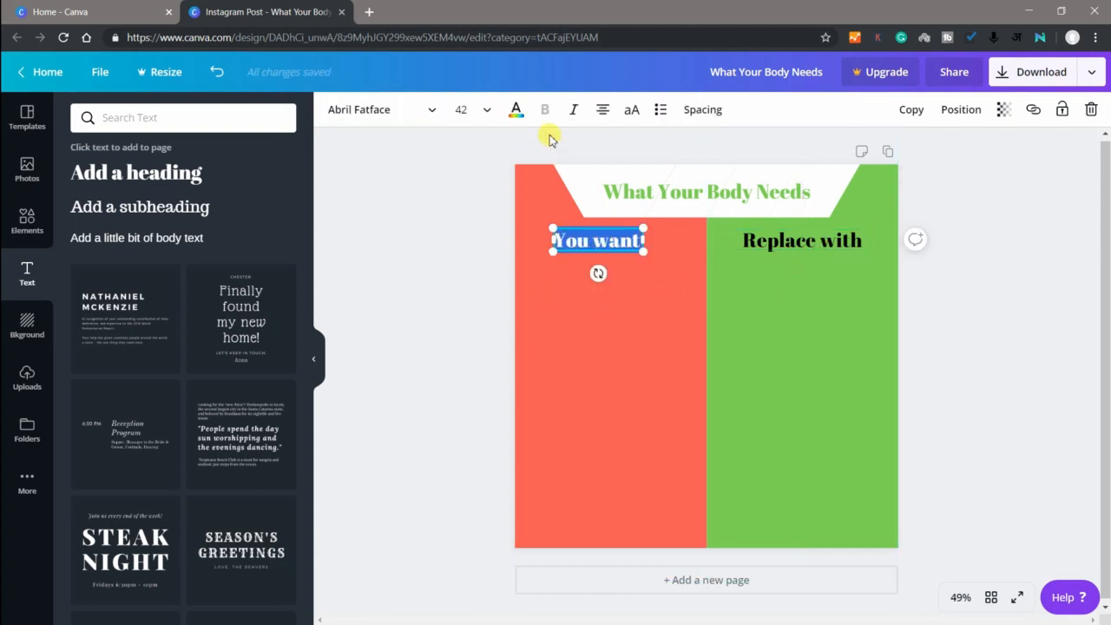
{"action": "left_click", "coordinate": [516, 111]}
{"action": "left_click", "coordinate": [279, 232]}
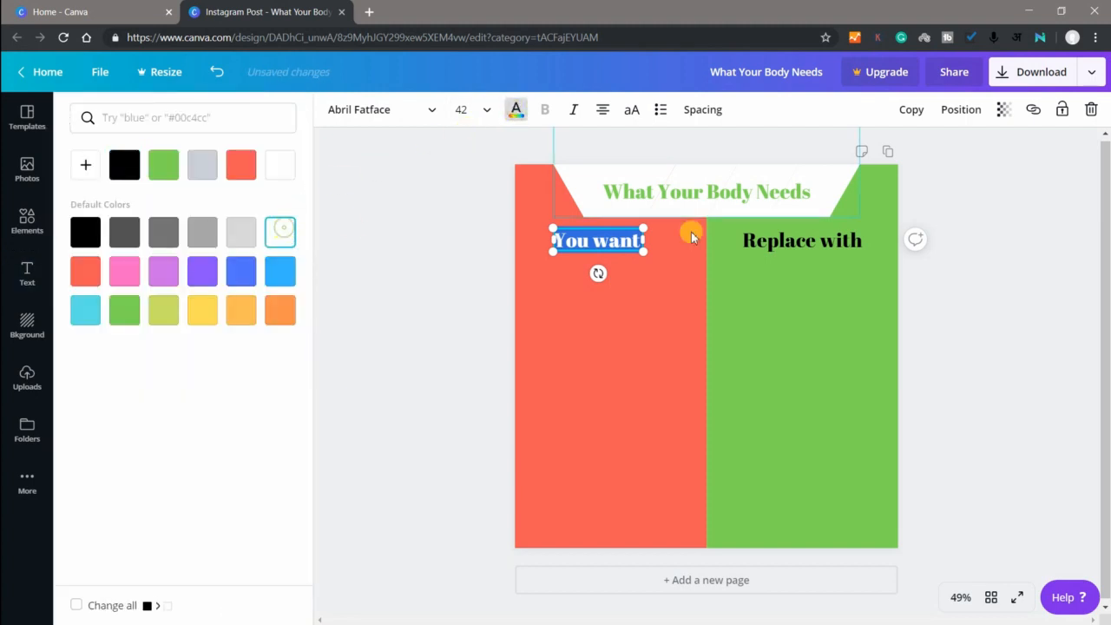
Colour the "Replace with" heading white
{"action": "left_click", "coordinate": [788, 242]}
{"action": "double_click", "coordinate": [784, 237]}
{"action": "triple_click", "coordinate": [785, 236]}
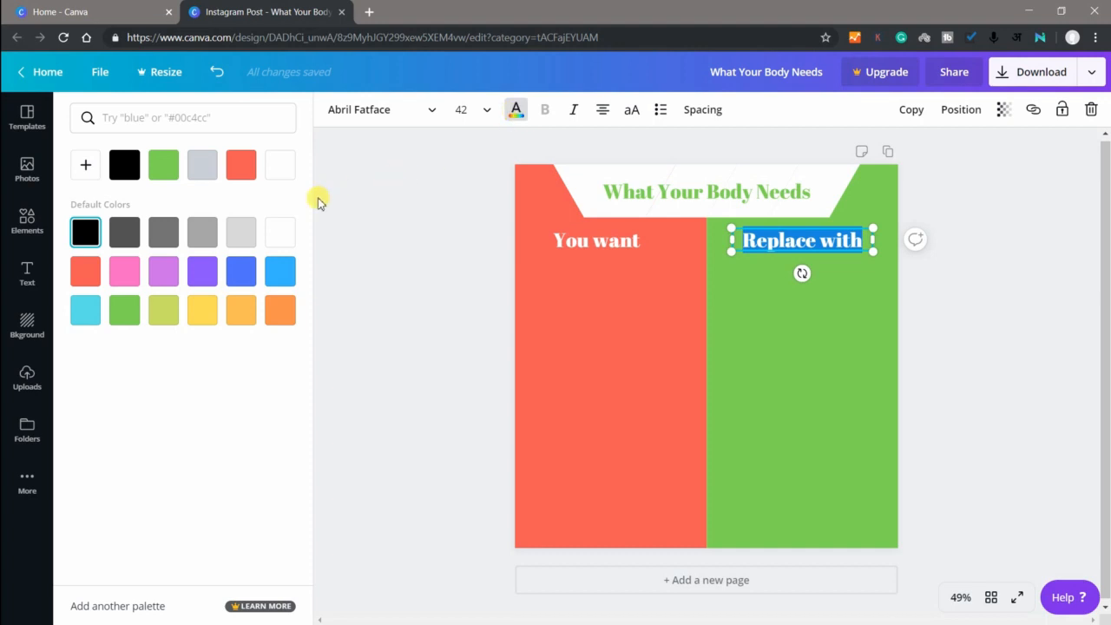
{"action": "left_click", "coordinate": [278, 230]}
{"action": "left_click", "coordinate": [517, 112]}
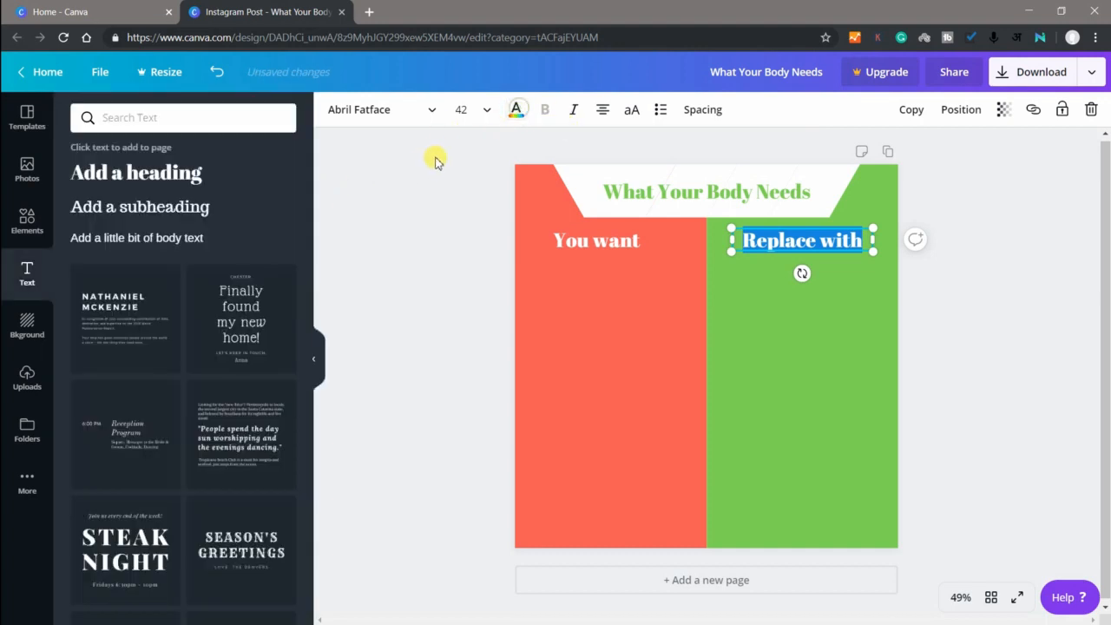
{"action": "left_click", "coordinate": [515, 109]}
{"action": "left_click", "coordinate": [520, 272]}
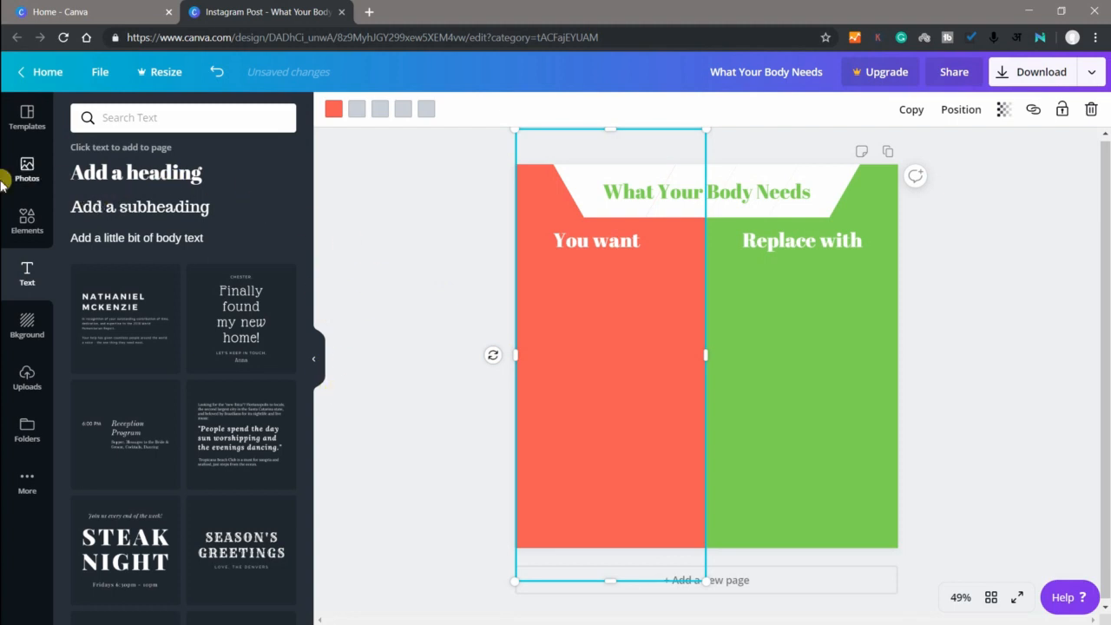
Search the elements for "pie" in place of the earlier hexagon search
{"action": "left_click", "coordinate": [26, 218]}
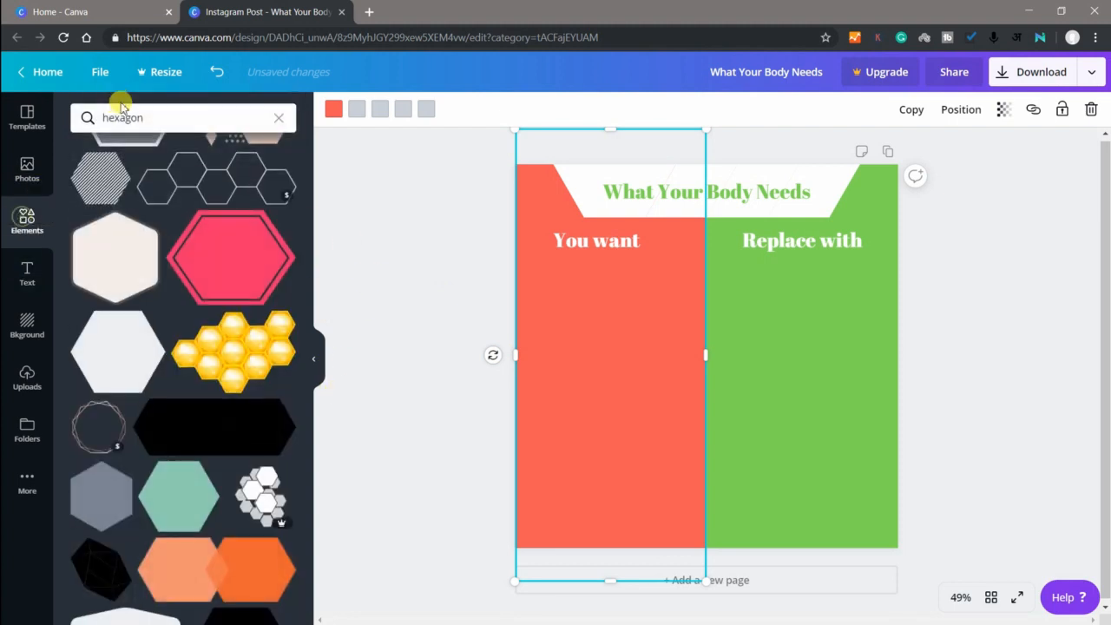
{"action": "left_click", "coordinate": [187, 123]}
{"action": "key", "text": "BackSpace"}
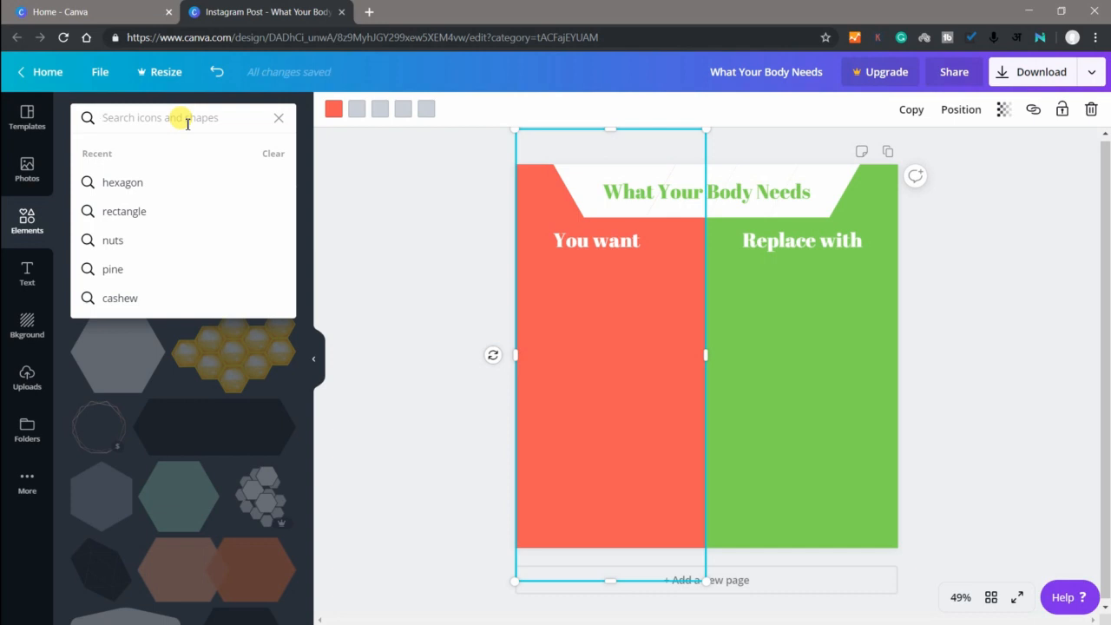
{"action": "type", "text": "pie"}
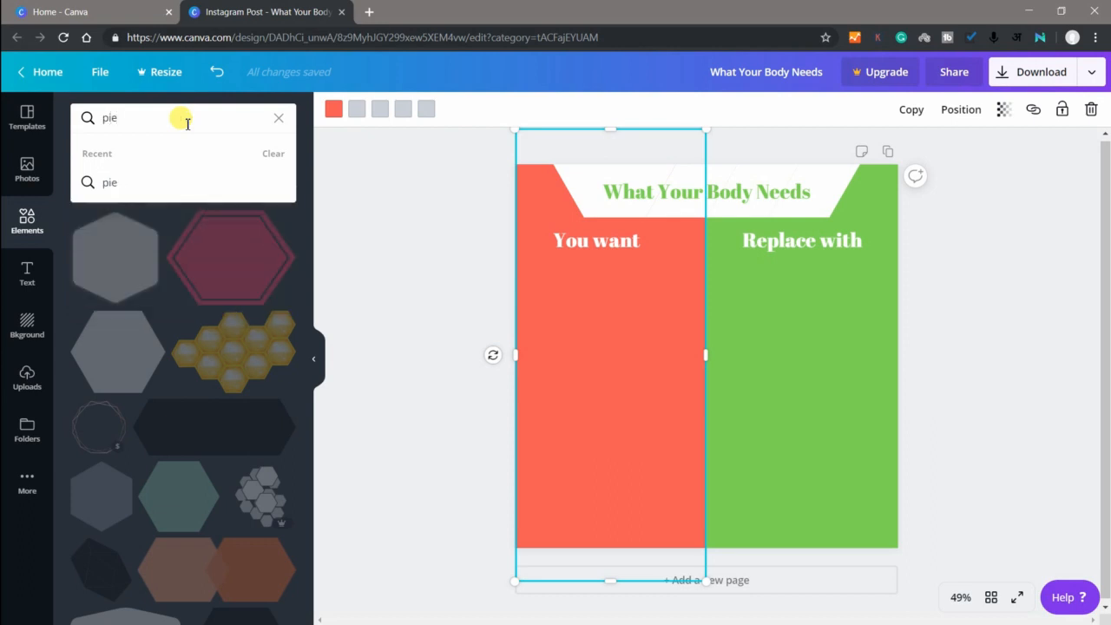
{"action": "key", "text": "Return"}
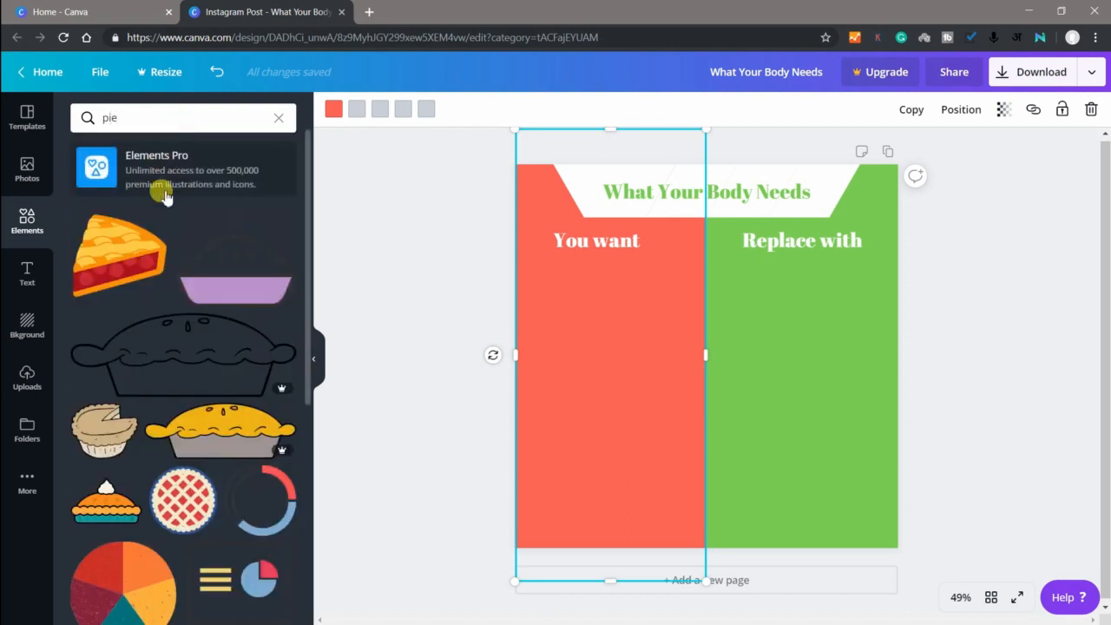
Add the lattice pie slice to the design, shrink it to icon size and place it just below "You want"
{"action": "left_click", "coordinate": [131, 256]}
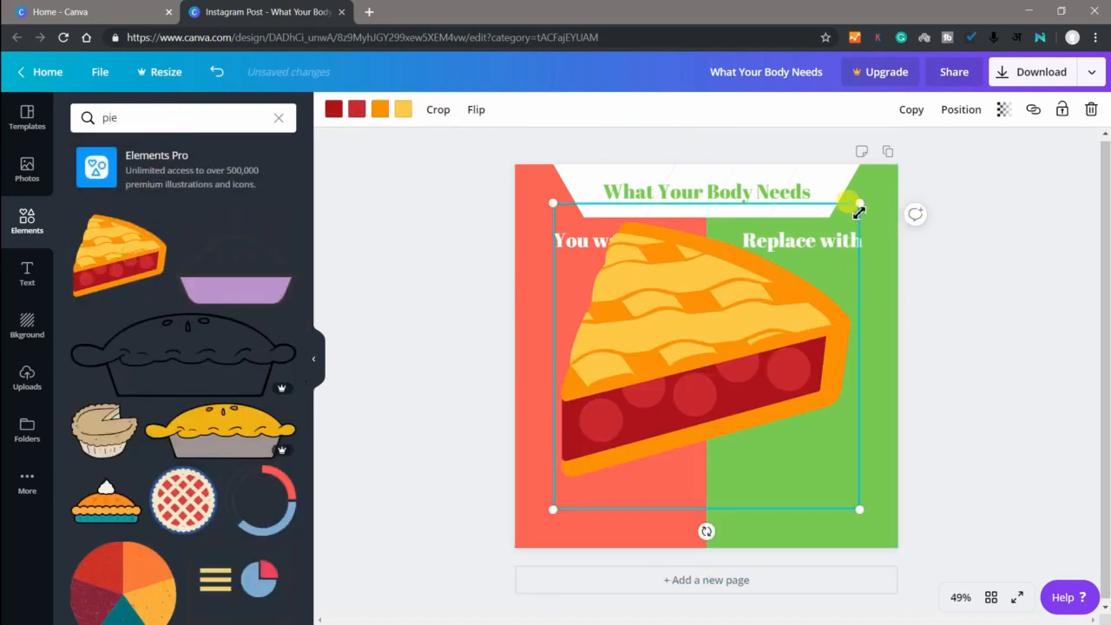
{"action": "left_click_drag", "start_coordinate": [857, 201], "coordinate": [579, 477]}
{"action": "left_click_drag", "start_coordinate": [576, 492], "coordinate": [581, 264]}
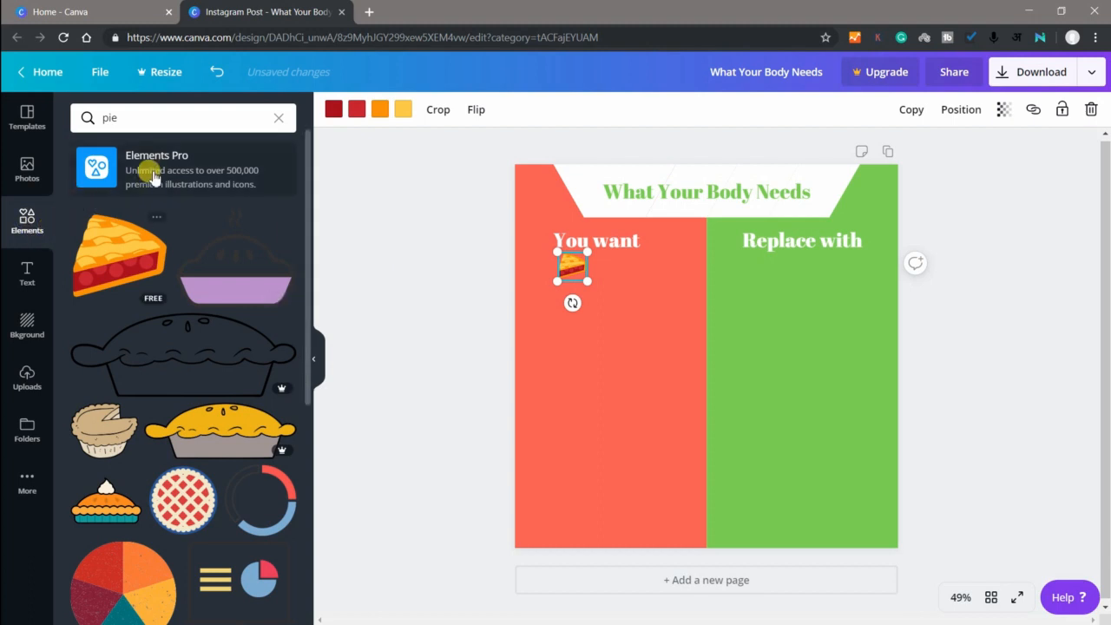
Search the elements for "cookie" in place of "pie"
{"action": "left_click", "coordinate": [155, 118]}
{"action": "key", "text": "BackSpace"}
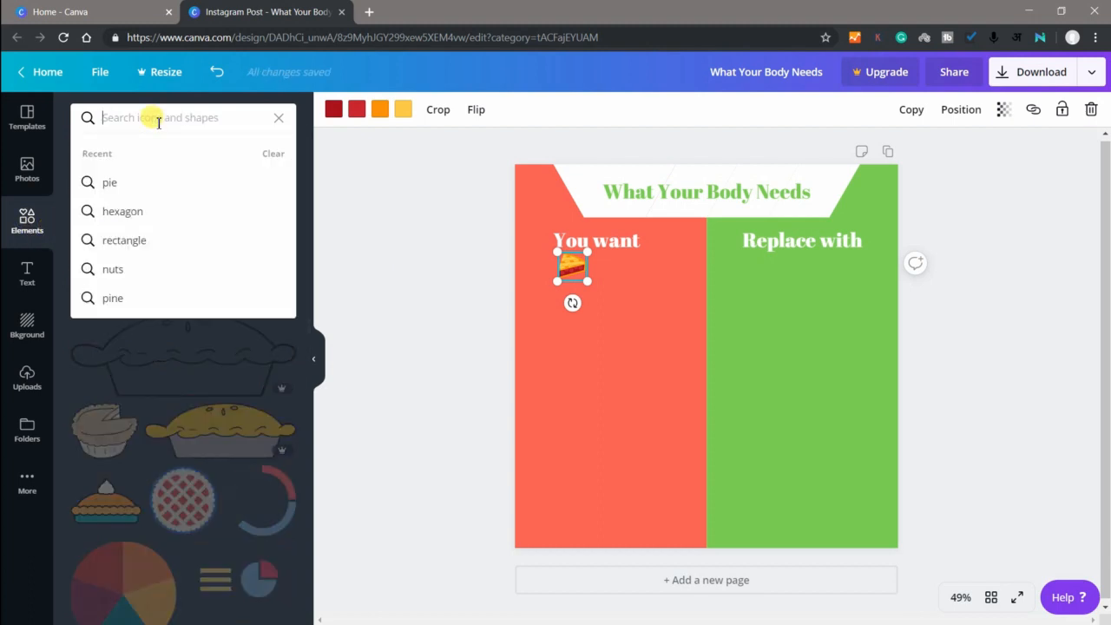
{"action": "type", "text": "coo"}
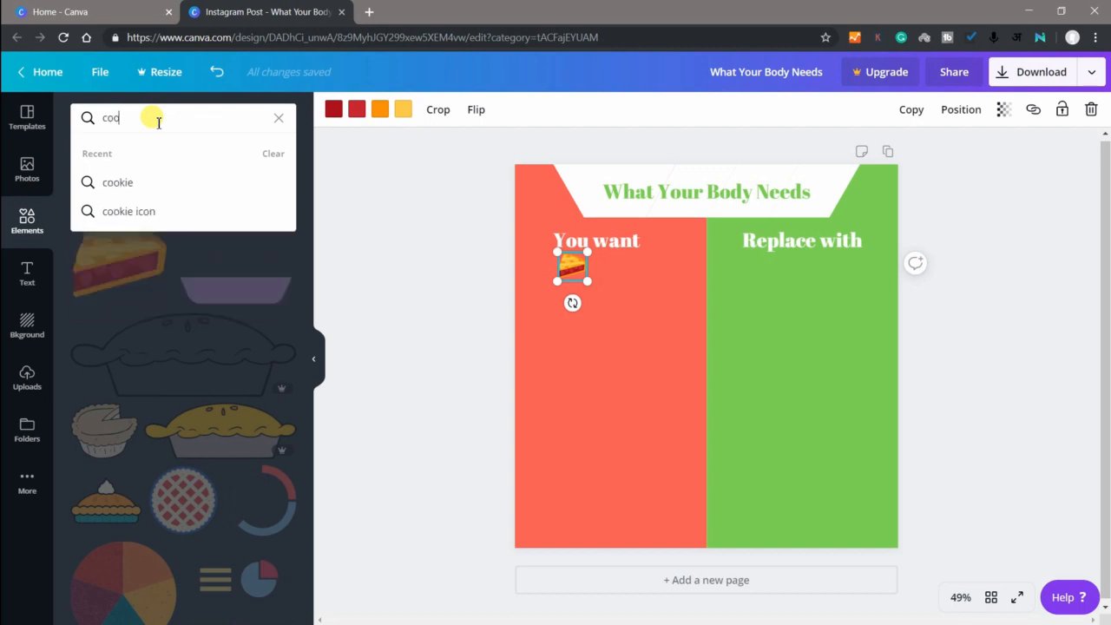
{"action": "type", "text": "kie"}
{"action": "key", "text": "Return"}
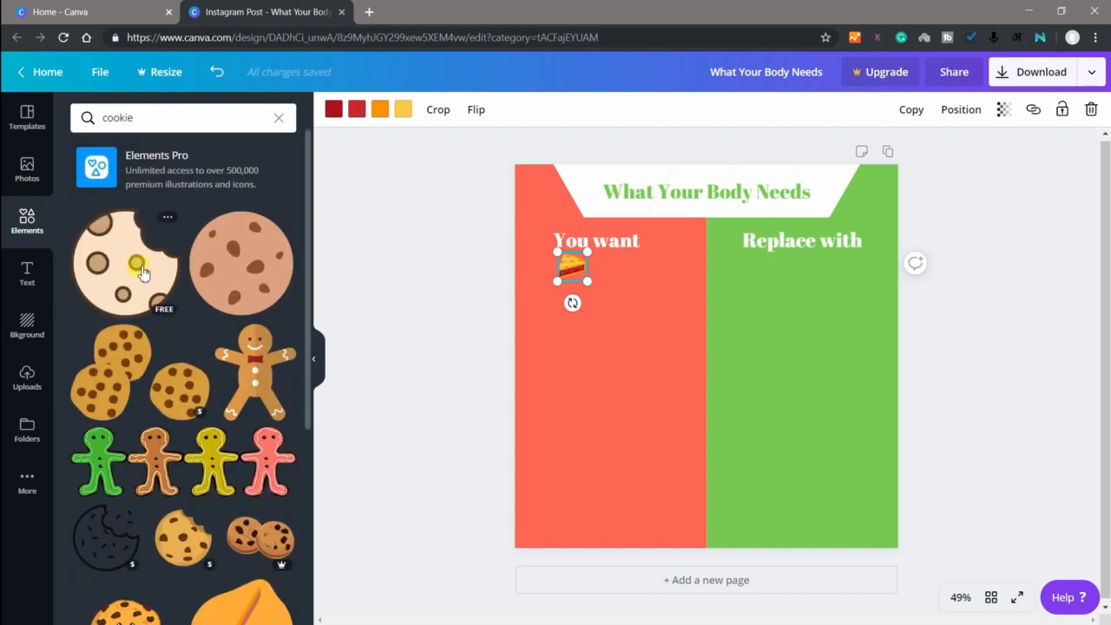
{"action": "left_click", "coordinate": [133, 285]}
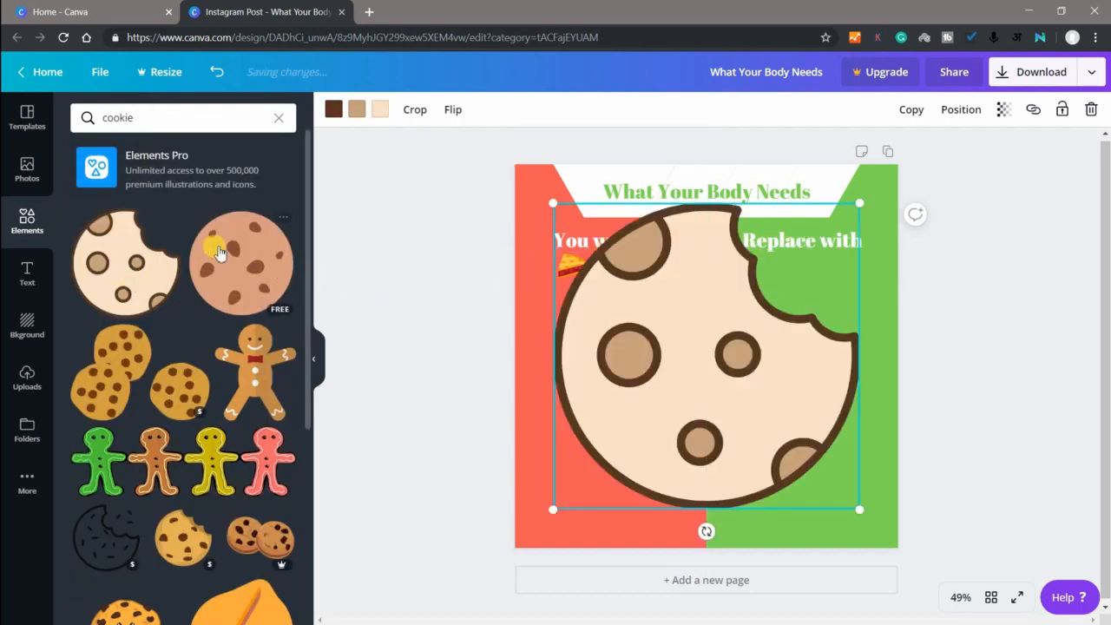
{"action": "key", "text": "Escape"}
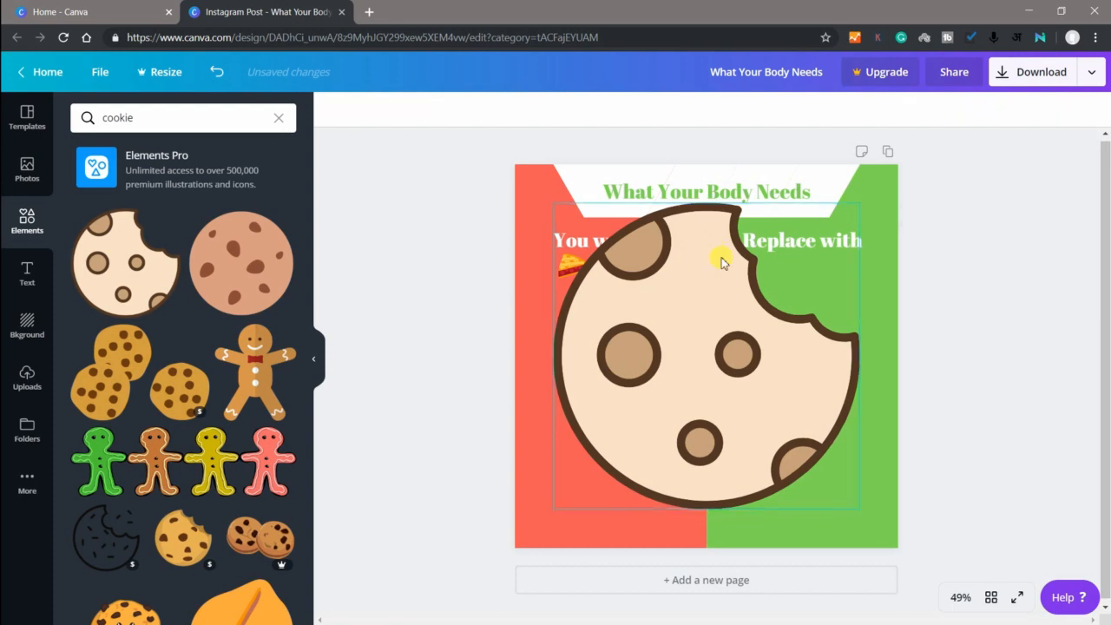
{"action": "left_click", "coordinate": [736, 327]}
{"action": "key", "text": "Delete"}
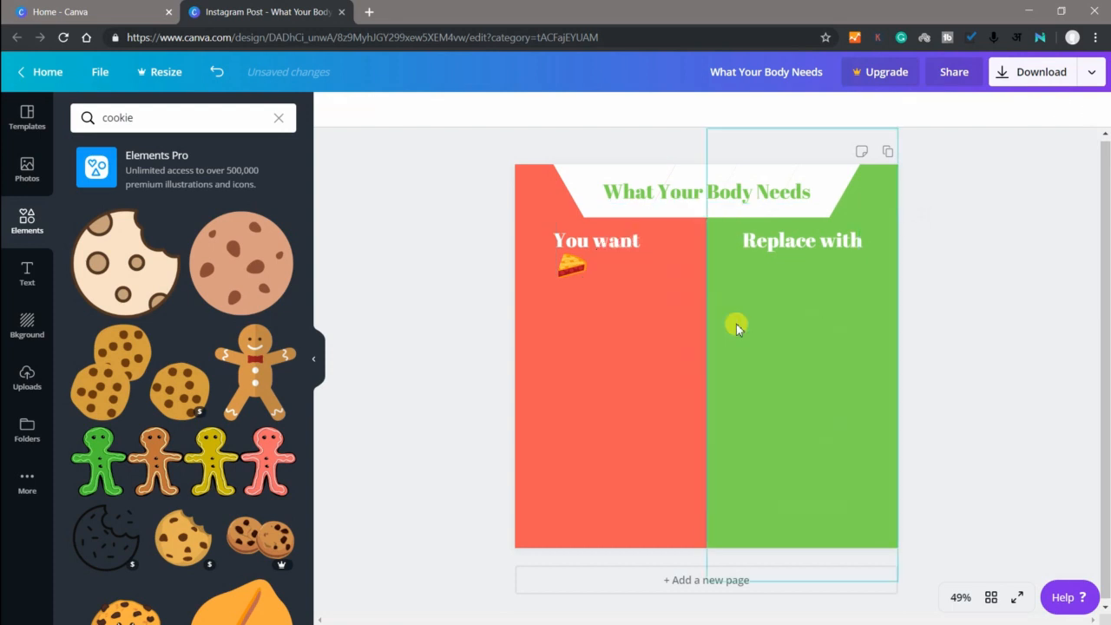
Add the whole round cookie at icon size beside the pie slice on the red half, and slightly shrink the pie slice
{"action": "left_click", "coordinate": [243, 263]}
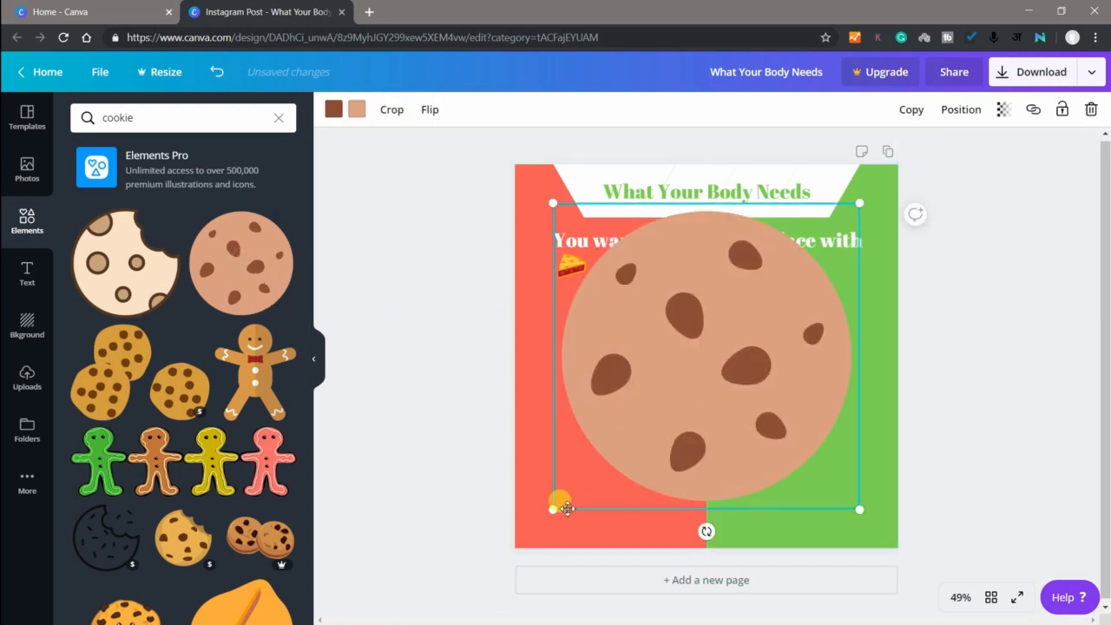
{"action": "left_click_drag", "start_coordinate": [546, 506], "coordinate": [613, 269]}
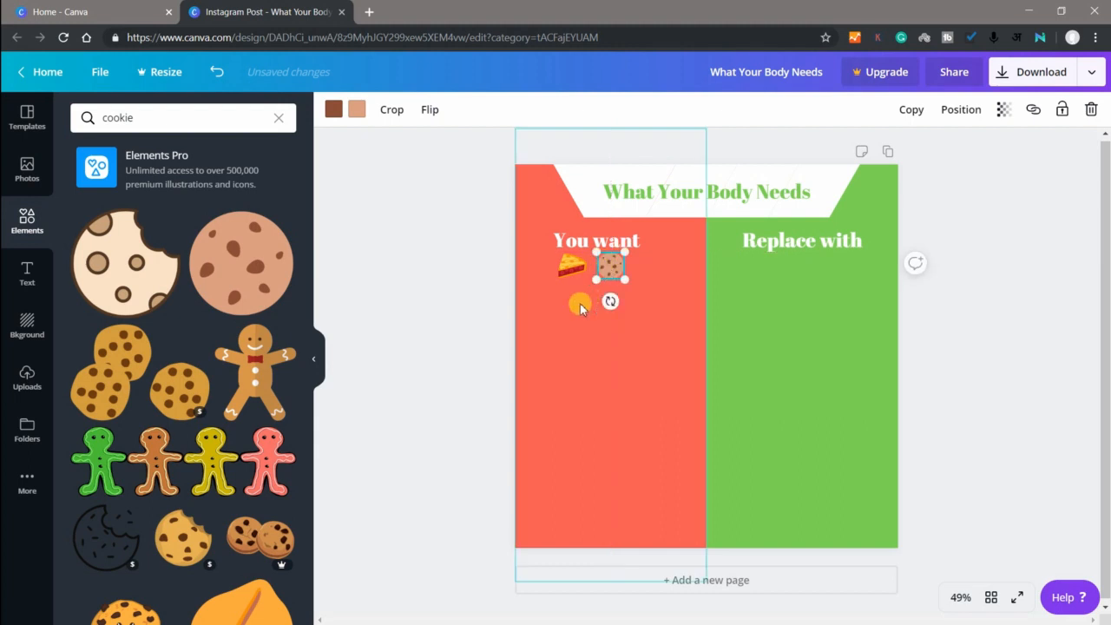
{"action": "left_click", "coordinate": [568, 308]}
{"action": "left_click", "coordinate": [568, 274]}
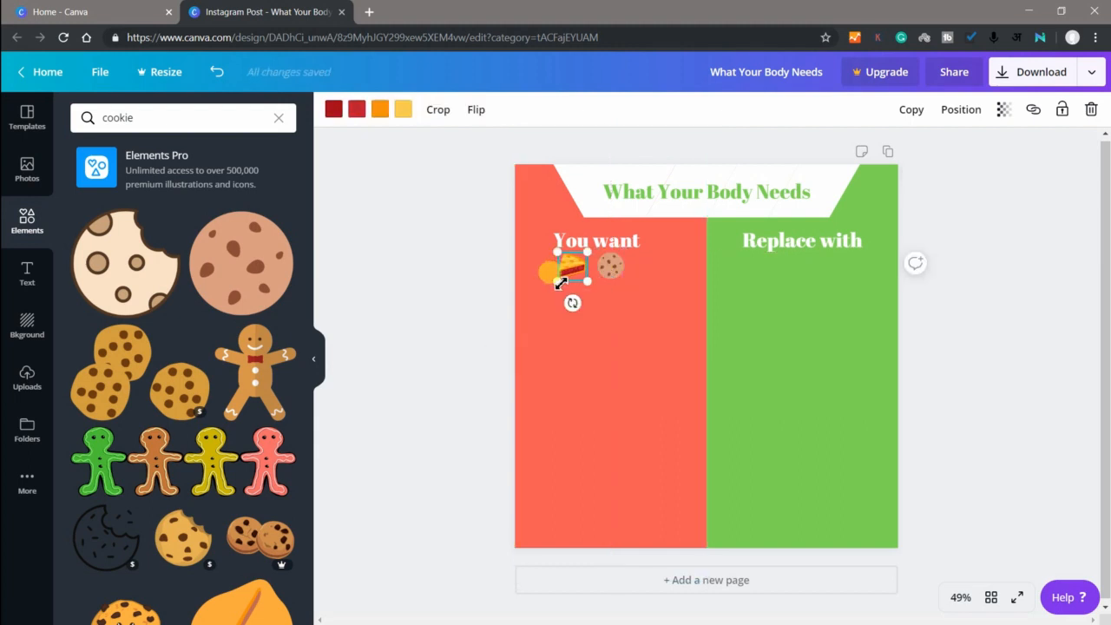
{"action": "left_click_drag", "start_coordinate": [557, 279], "coordinate": [556, 278]}
{"action": "left_click", "coordinate": [471, 295]}
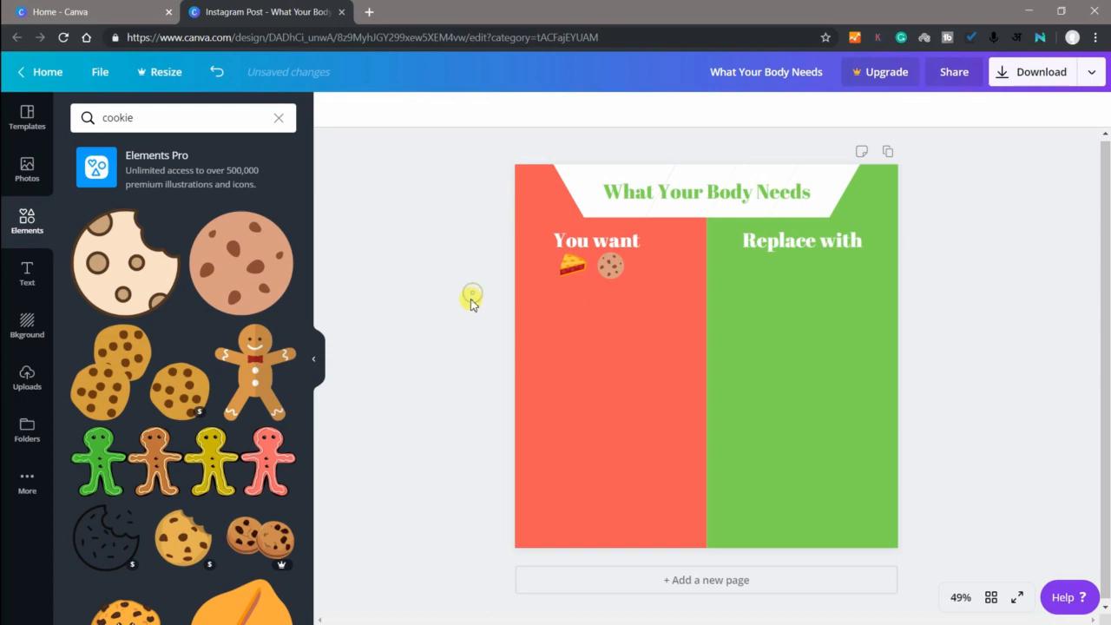
Search the elements for "yogurt" in place of "cookie"
{"action": "left_click", "coordinate": [31, 265]}
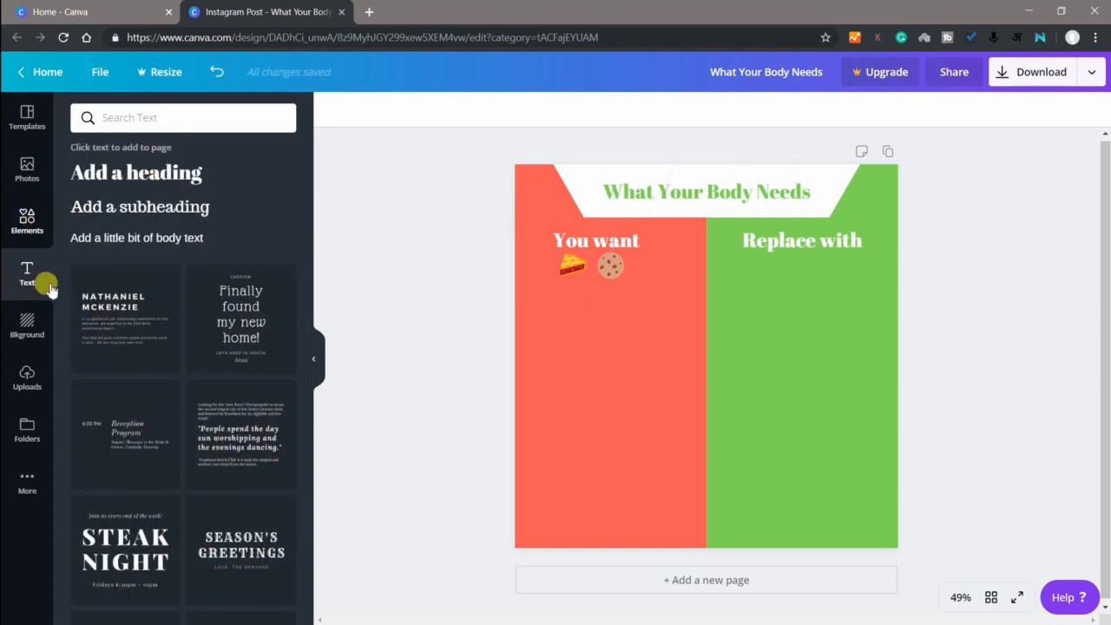
{"action": "left_click", "coordinate": [39, 227]}
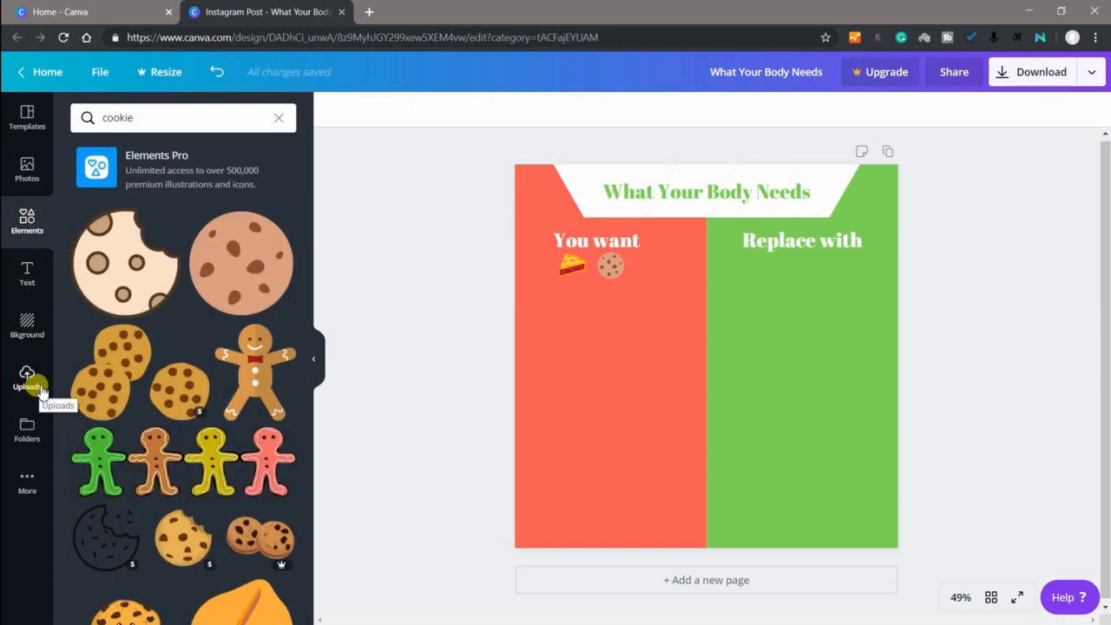
{"action": "left_click", "coordinate": [178, 113]}
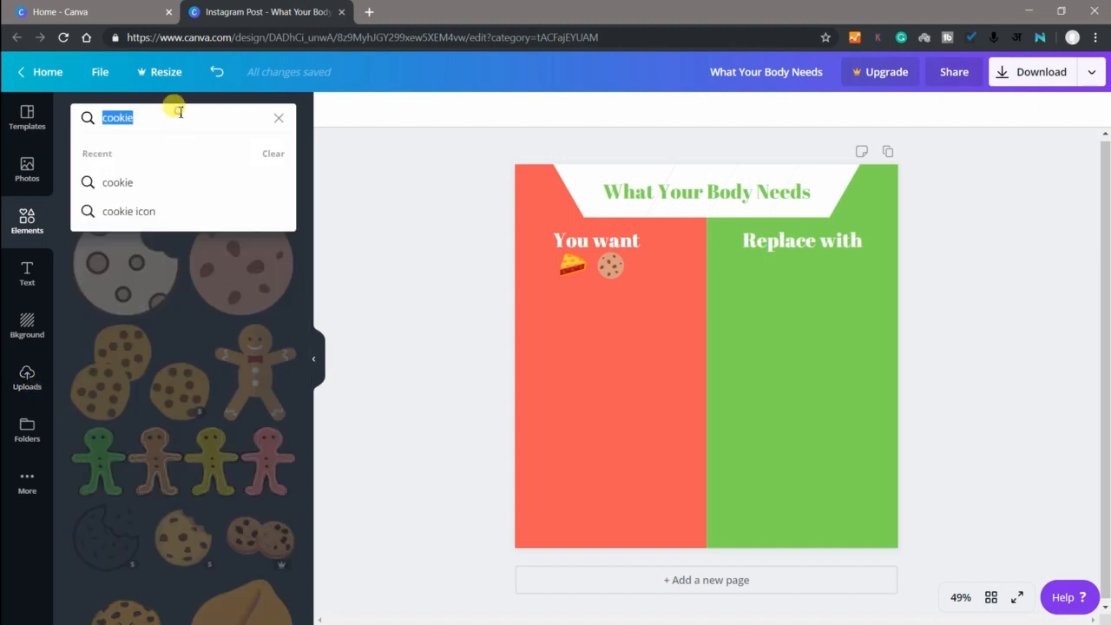
{"action": "key", "text": "BackSpace"}
{"action": "type", "text": "y"}
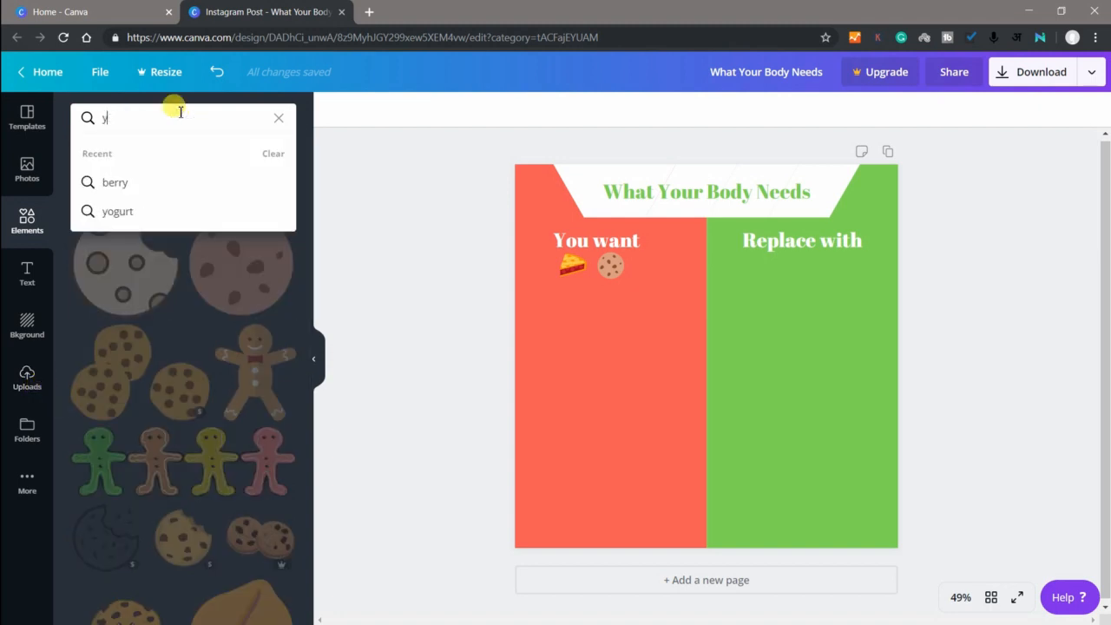
{"action": "type", "text": "ogurt"}
{"action": "key", "text": "Return"}
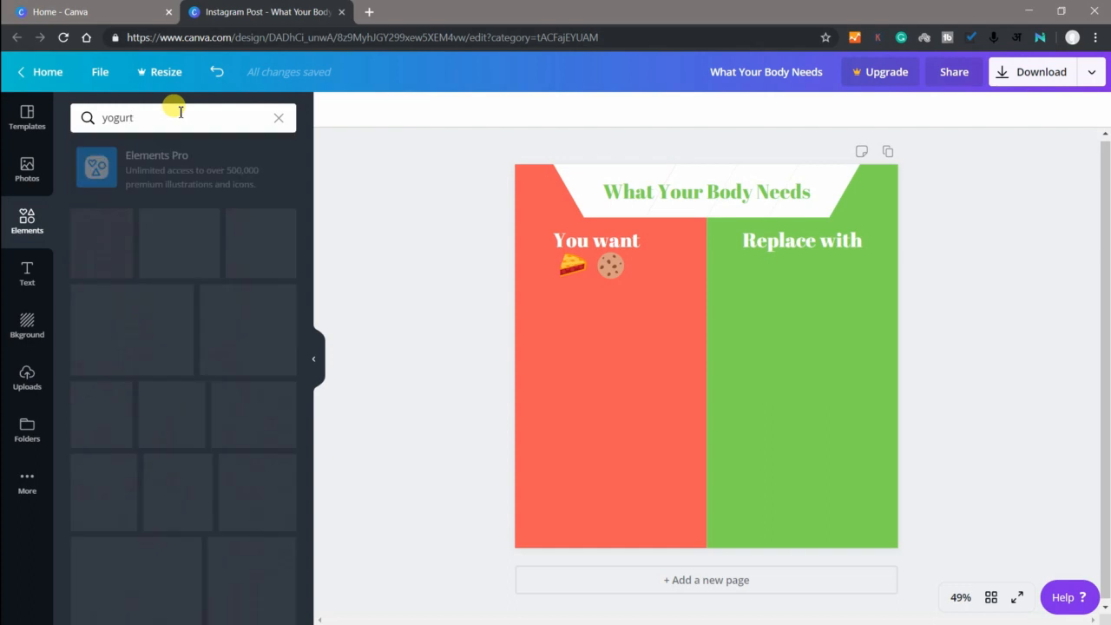
Add the pink-lidded yogurt cup, shrink it to icon size and centre it just below "Replace with"
{"action": "left_click", "coordinate": [108, 262]}
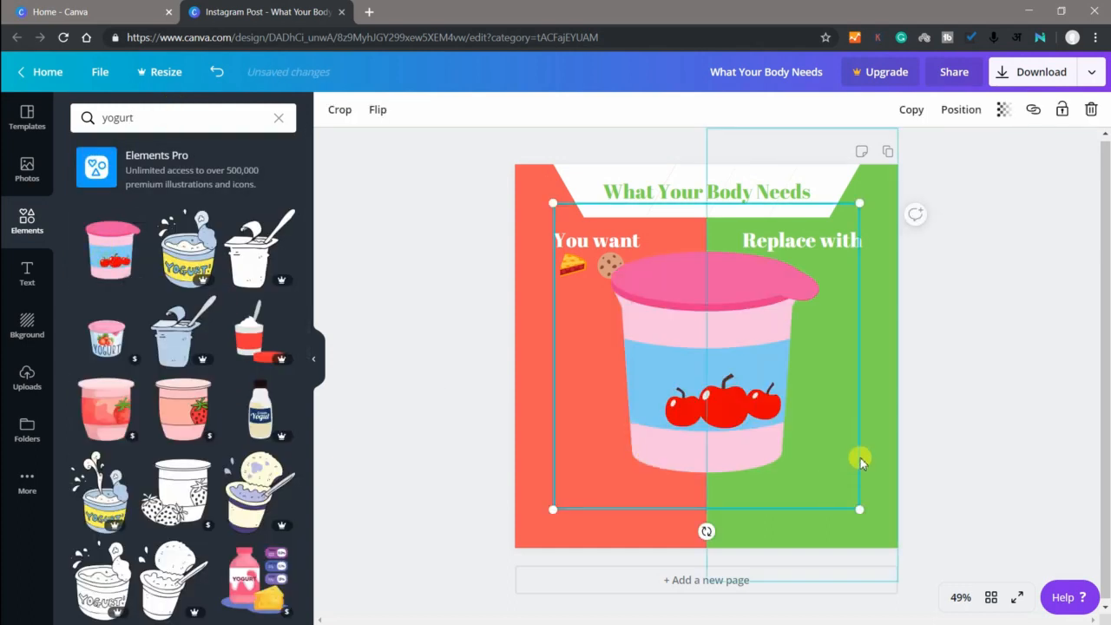
{"action": "left_click_drag", "start_coordinate": [544, 503], "coordinate": [803, 262]}
{"action": "left_click", "coordinate": [761, 347]}
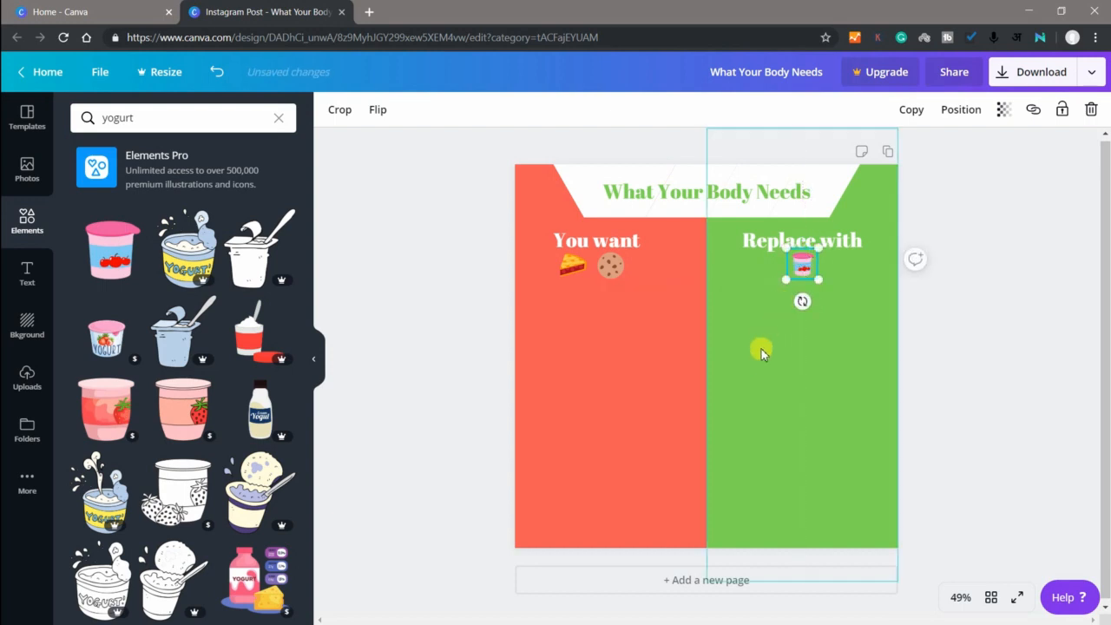
Add a new heading to the design reading "Smoked foods"
{"action": "left_click", "coordinate": [27, 274]}
{"action": "left_click", "coordinate": [162, 124]}
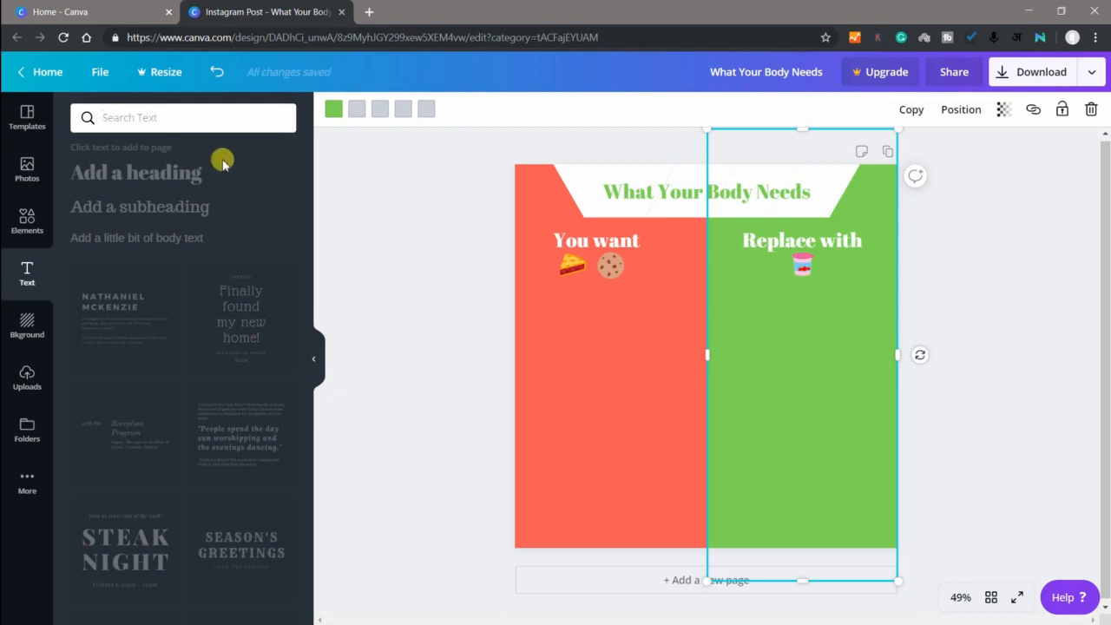
{"action": "left_click", "coordinate": [198, 177]}
{"action": "key", "text": "BackSpace"}
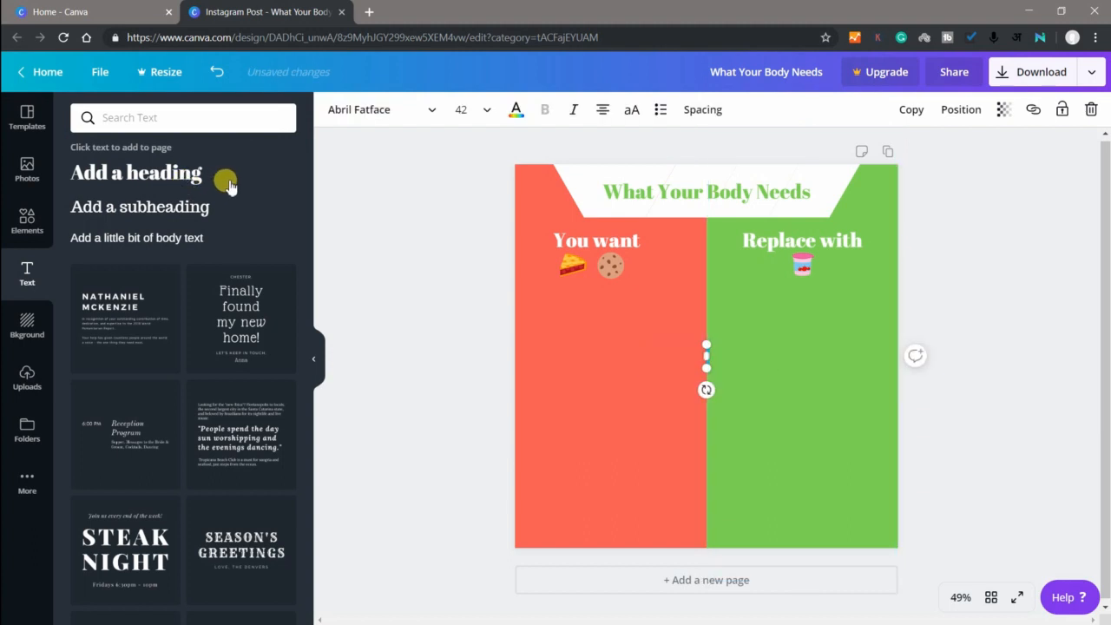
{"action": "type", "text": "Smokked"}
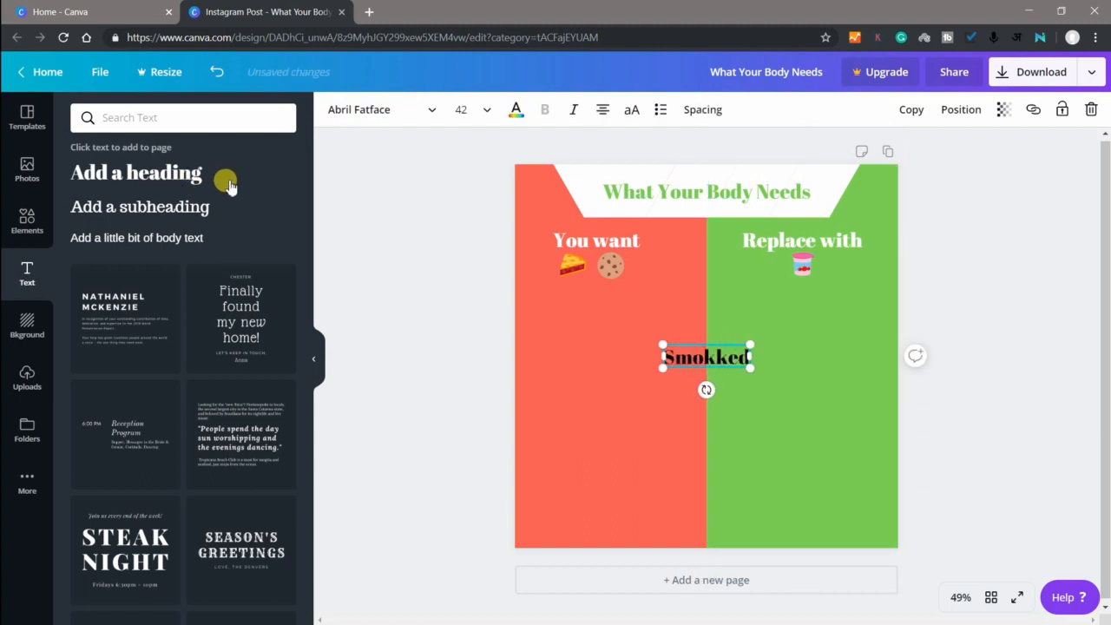
{"action": "key", "text": "BackSpace"}
{"action": "key", "text": "BackSpace"}
{"action": "key", "text": "BackSpace"}
{"action": "type", "text": "ed foods"}
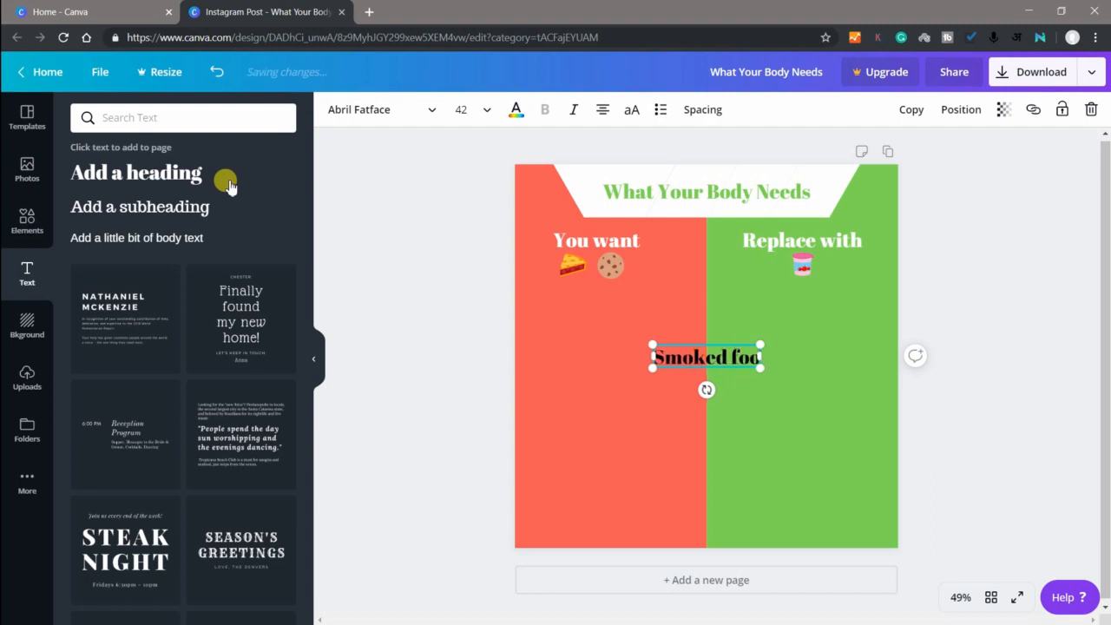
Set the "Smoked foods" text to size 24 and place it below the pie and cookie on the red half
{"action": "key", "text": "shift+Left"}
{"action": "key", "text": "shift+Left"}
{"action": "key", "text": "shift+Left"}
{"action": "key", "text": "shift+Left"}
{"action": "key", "text": "shift+Left"}
{"action": "key", "text": "shift+Left"}
{"action": "key", "text": "shift+Left"}
{"action": "key", "text": "shift+Left"}
{"action": "key", "text": "shift+Left"}
{"action": "key", "text": "shift+Left"}
{"action": "key", "text": "shift+Left"}
{"action": "key", "text": "shift+Left"}
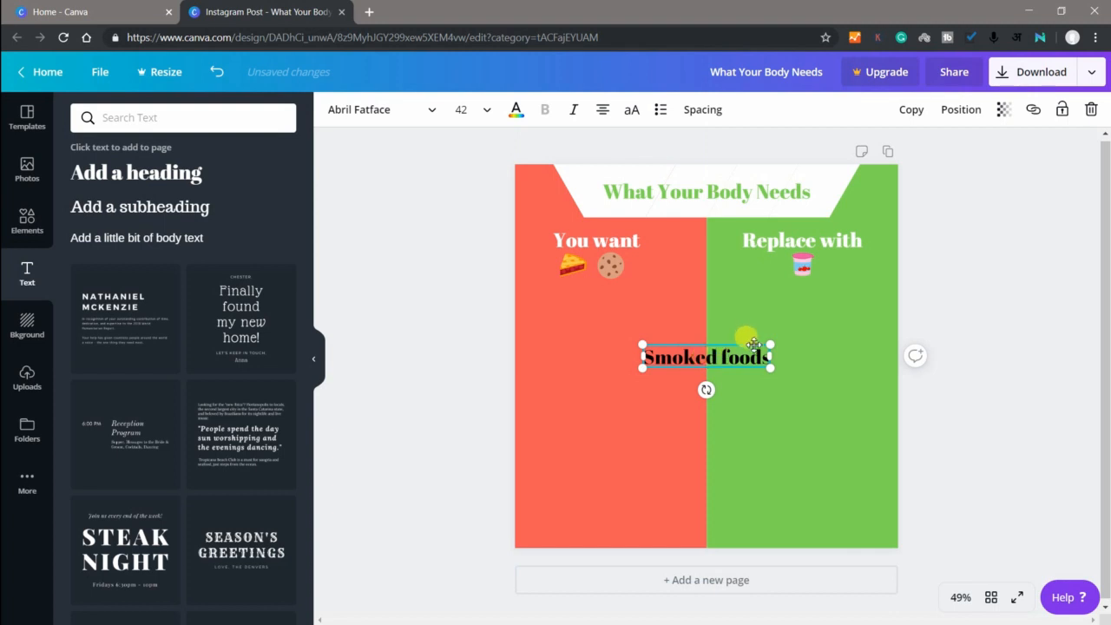
{"action": "left_click", "coordinate": [464, 111]}
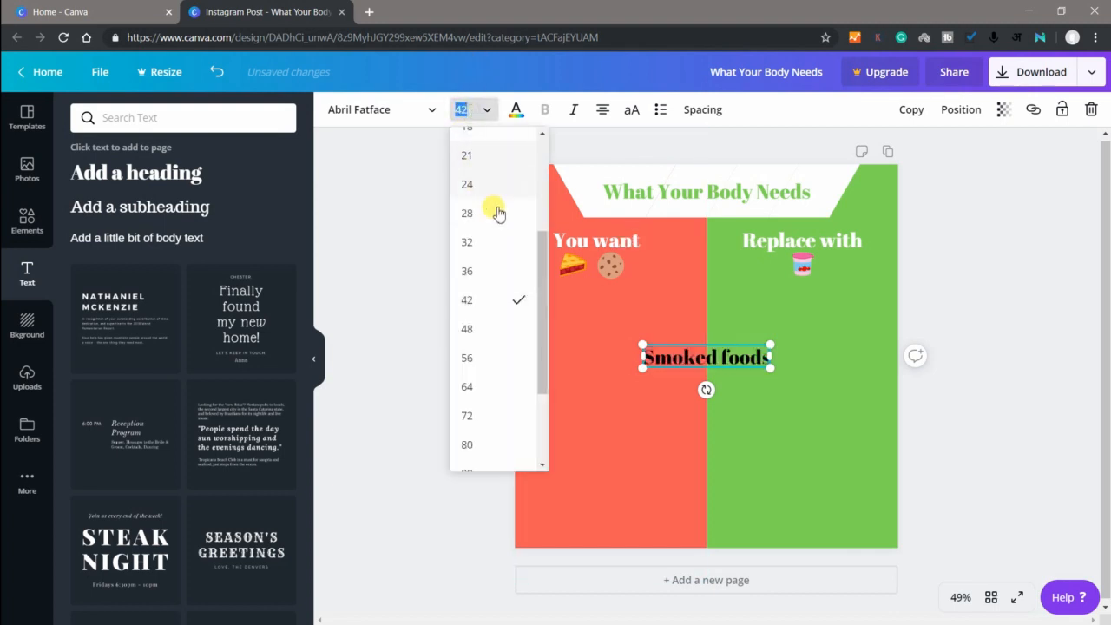
{"action": "left_click", "coordinate": [496, 185]}
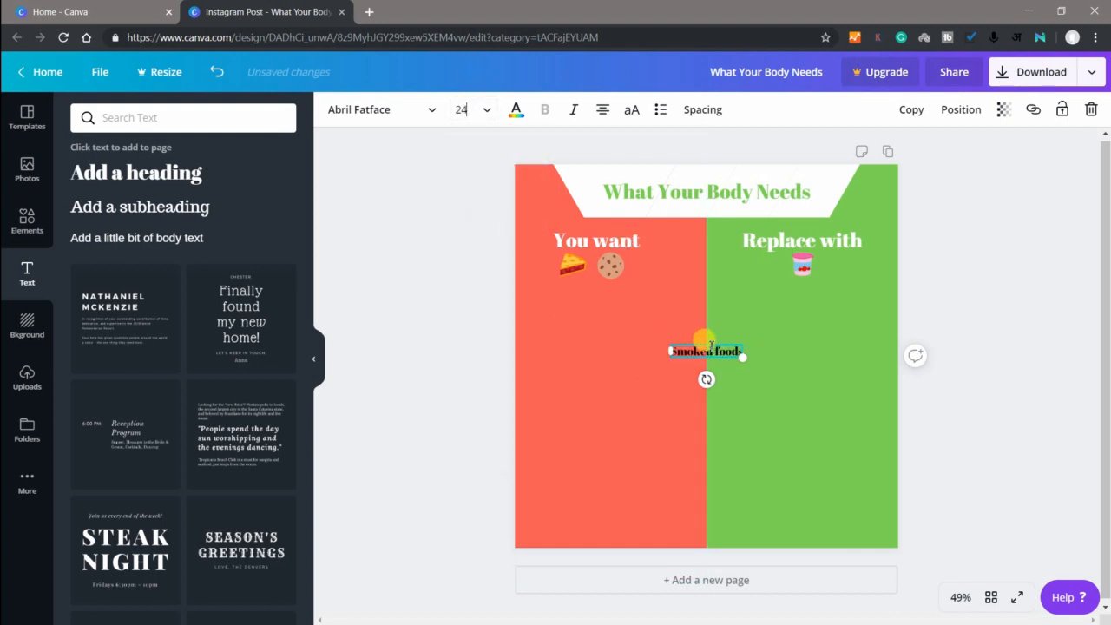
{"action": "left_click_drag", "start_coordinate": [709, 341], "coordinate": [593, 283]}
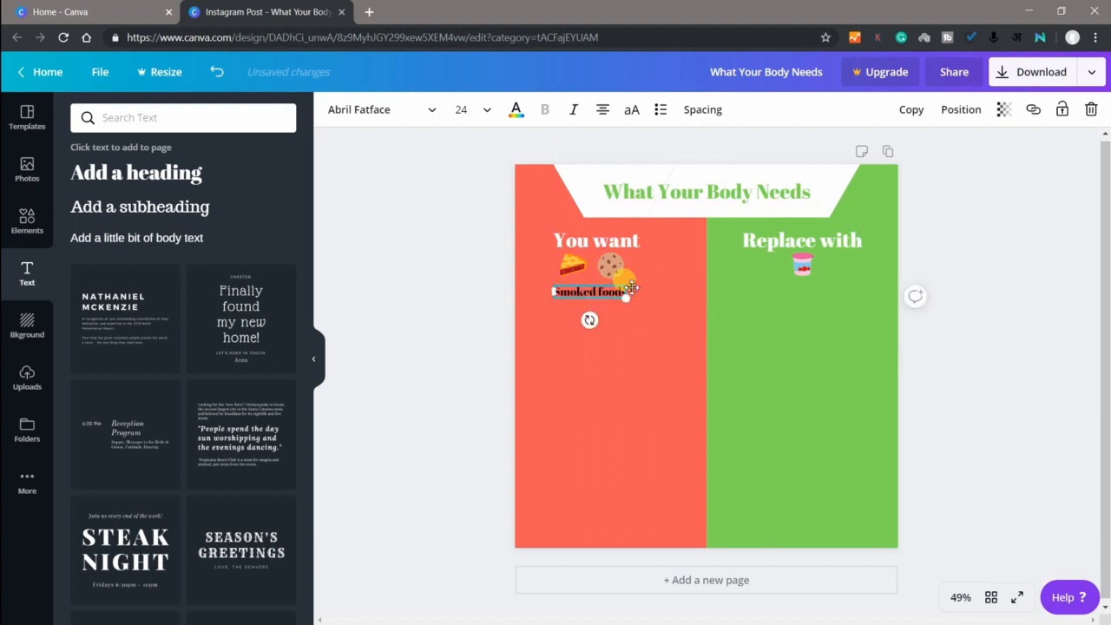
Add another heading to the design reading "Low-fat yougurt"
{"action": "left_click", "coordinate": [165, 170]}
{"action": "key", "text": "BackSpace"}
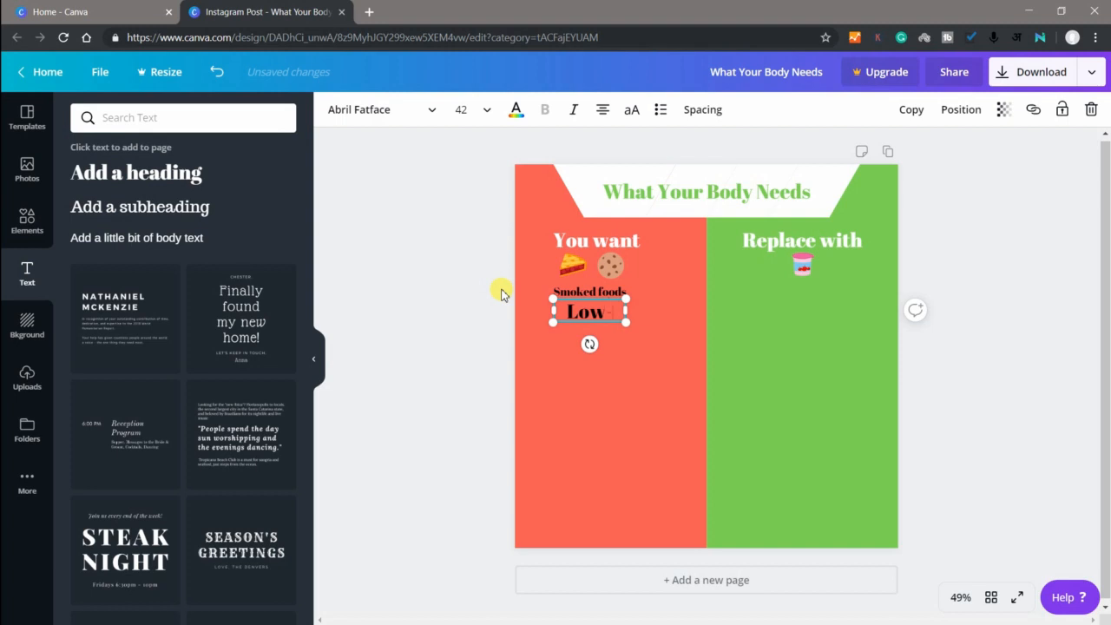
{"action": "type", "text": "Low-fat"}
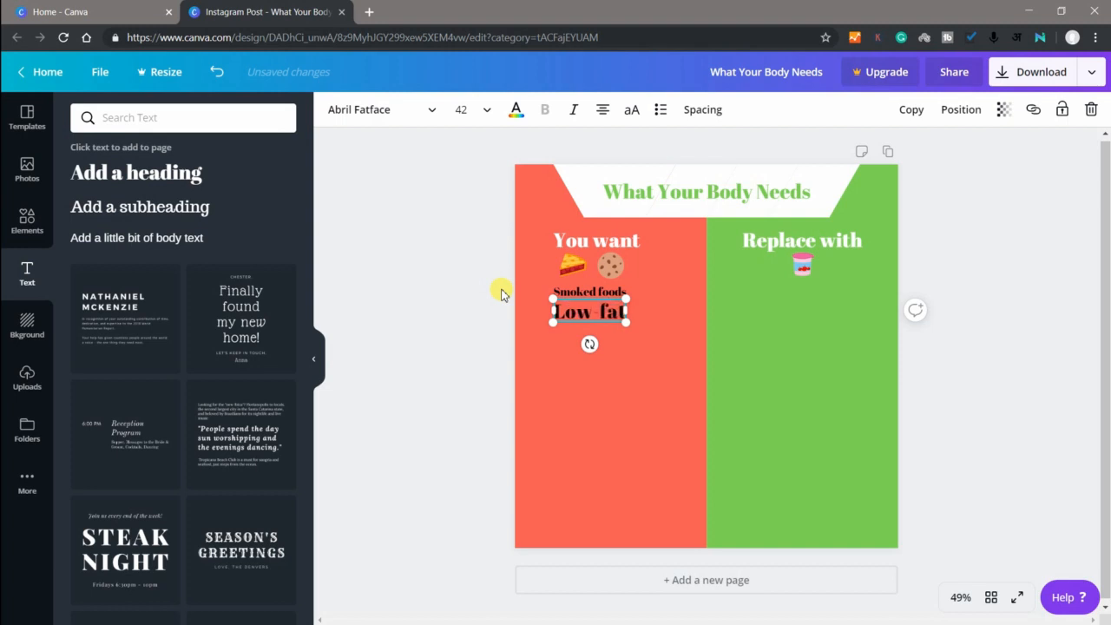
{"action": "type", "text": " yougurt"}
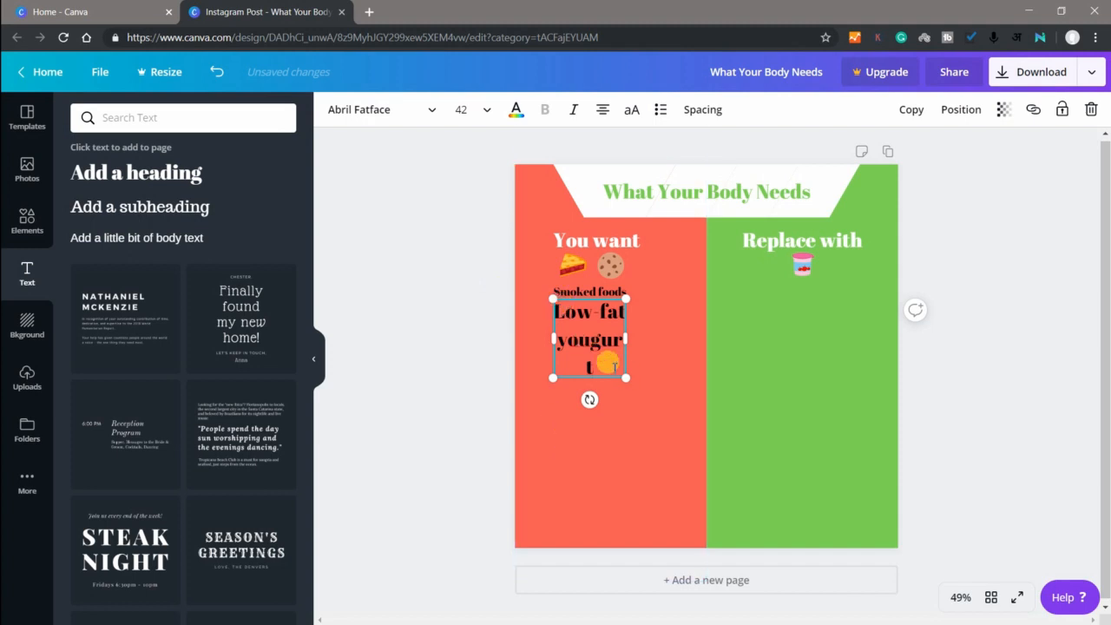
Set the "Low-fat yougurt" text to size 24 and place it on one line below the yogurt cup, level with "Smoked foods"
{"action": "left_click_drag", "start_coordinate": [614, 366], "coordinate": [556, 316]}
{"action": "left_click", "coordinate": [483, 109]}
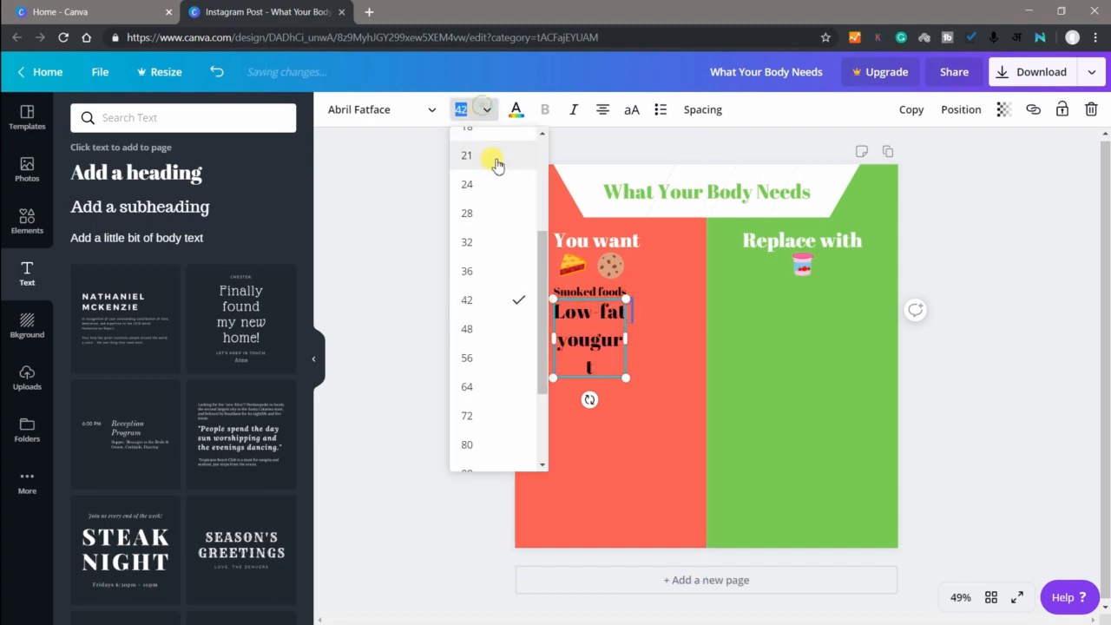
{"action": "left_click", "coordinate": [490, 182]}
{"action": "left_click_drag", "start_coordinate": [626, 314], "coordinate": [844, 284]}
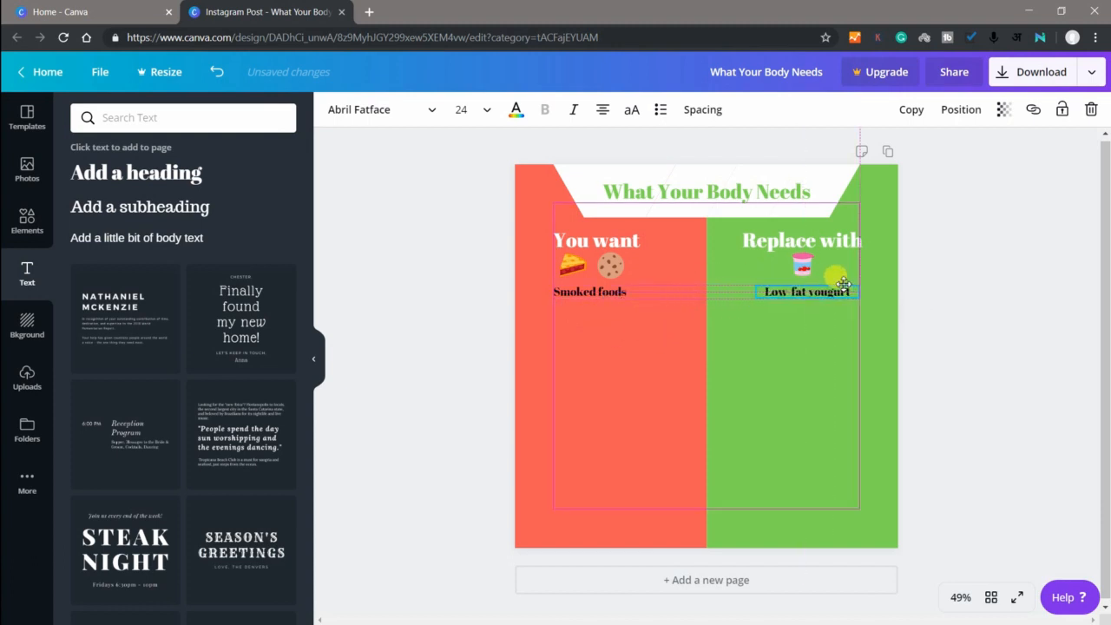
{"action": "left_click", "coordinate": [779, 328]}
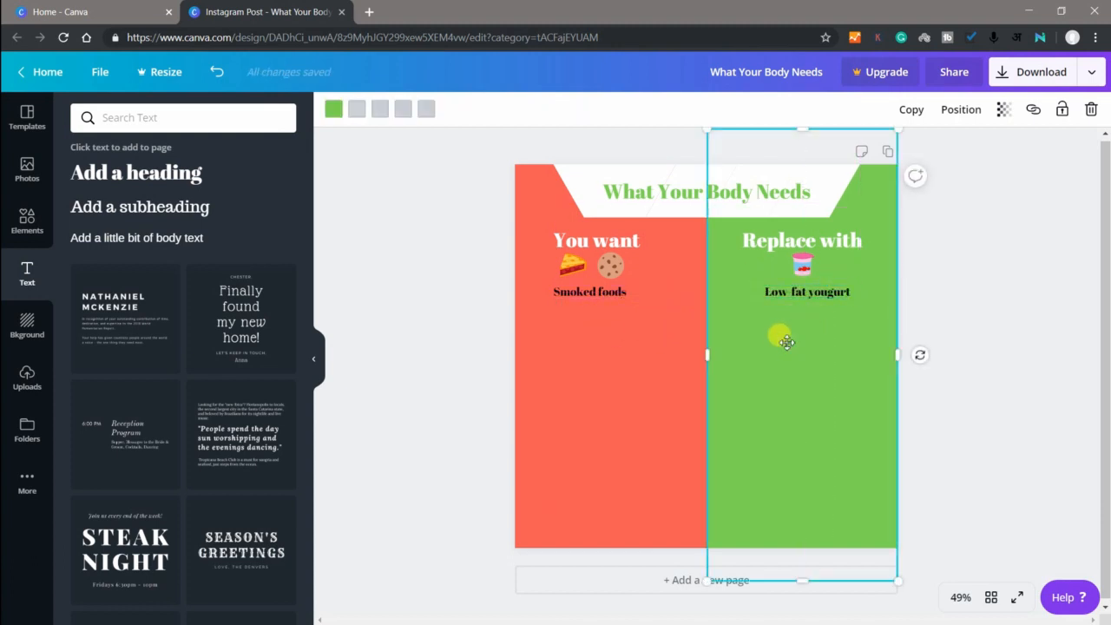
Colour the "Smoked foods" text white
{"action": "left_click", "coordinate": [607, 294]}
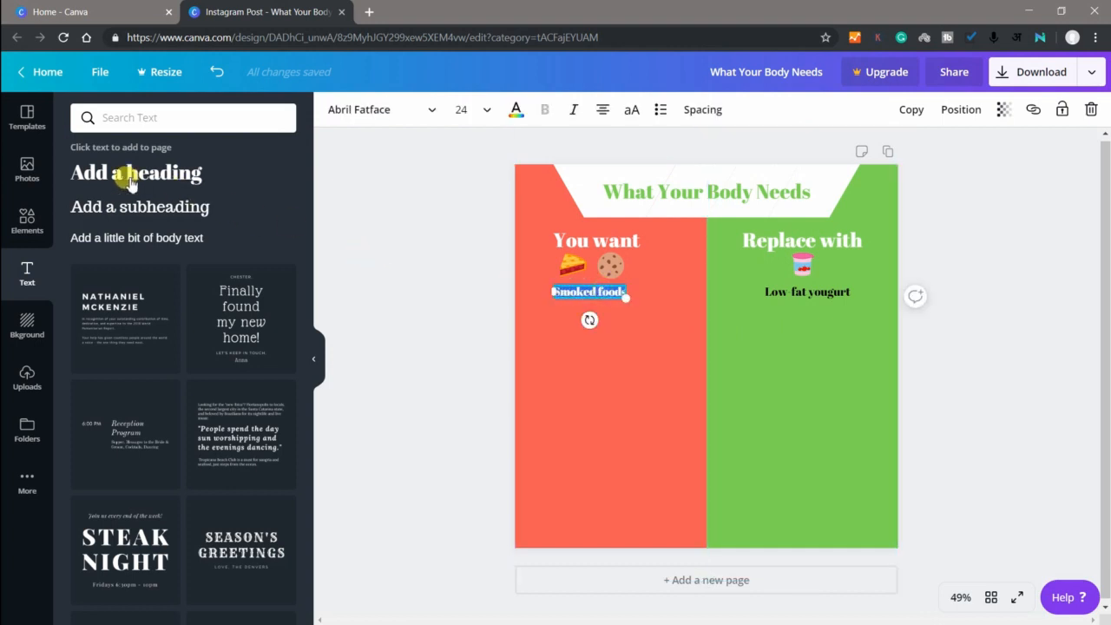
{"action": "left_click", "coordinate": [515, 111]}
{"action": "left_click", "coordinate": [279, 203]}
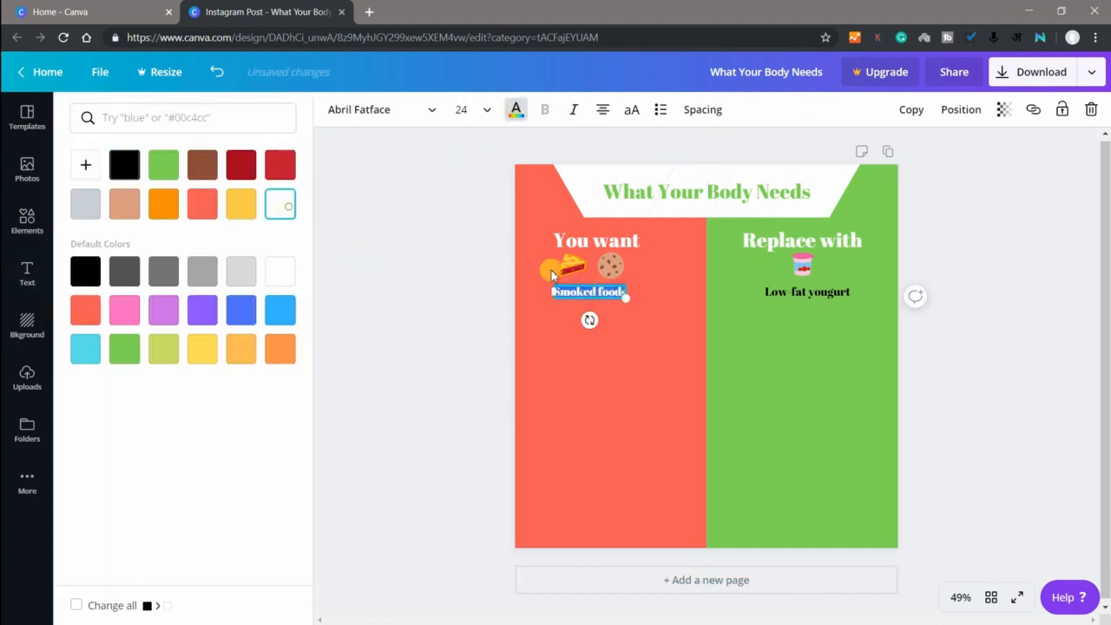
Colour the "Low-fat yougurt" text white
{"action": "left_click", "coordinate": [837, 302]}
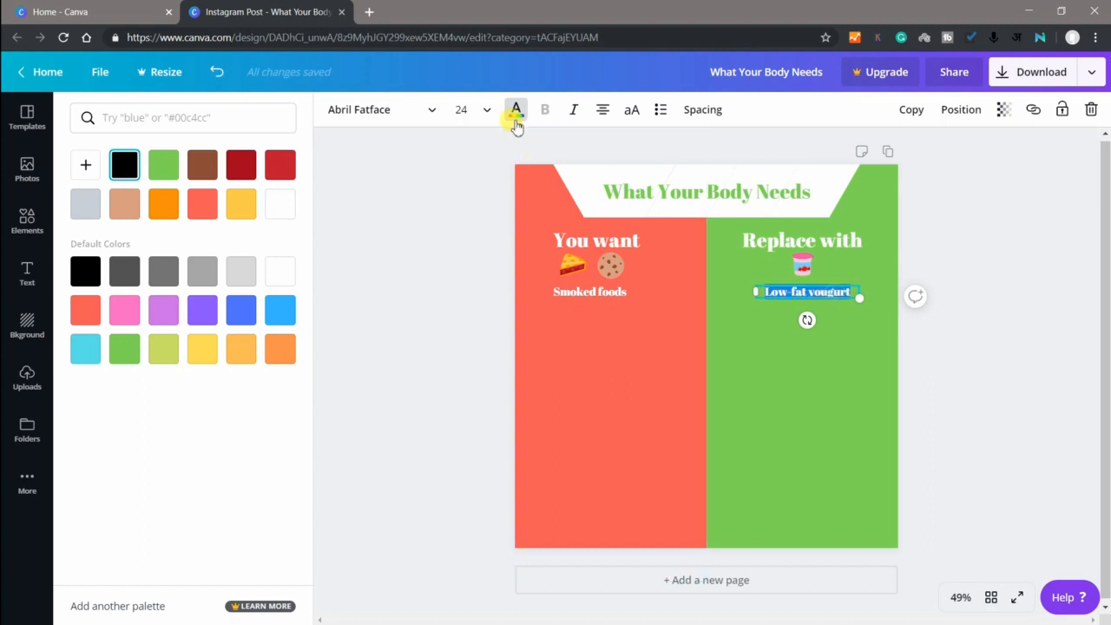
{"action": "left_click", "coordinate": [515, 111]}
{"action": "left_click", "coordinate": [516, 110]}
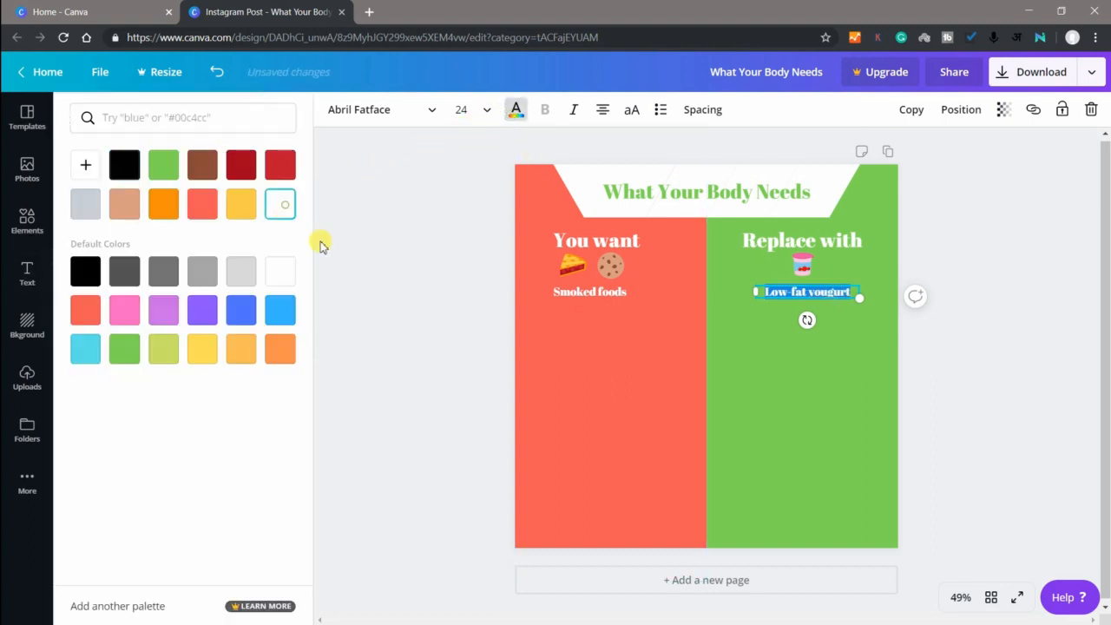
{"action": "left_click", "coordinate": [380, 299]}
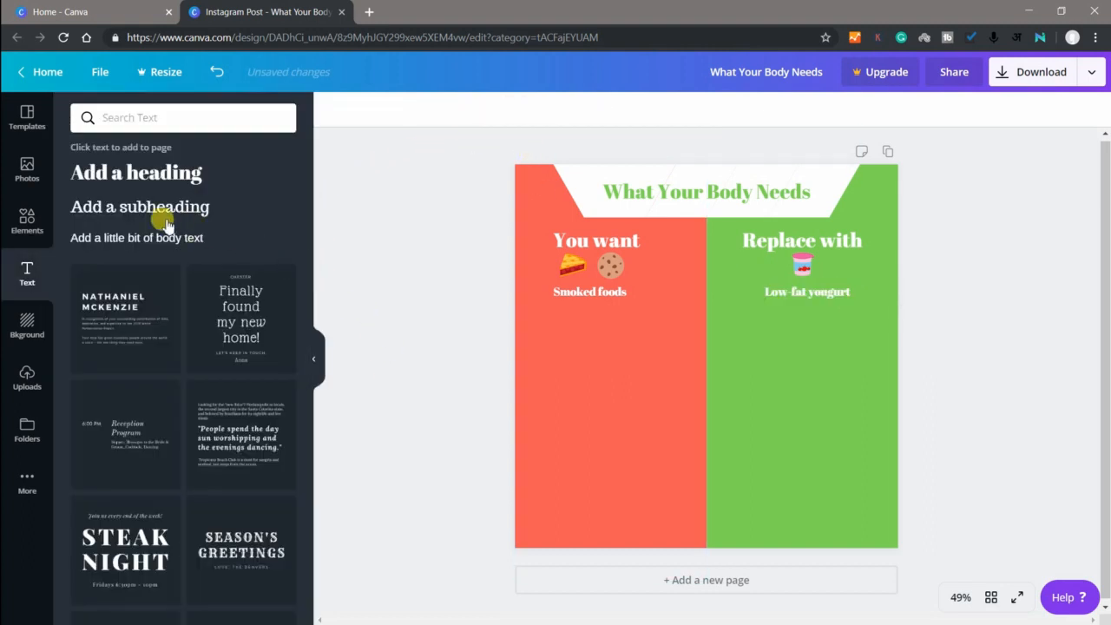
Find a "beer" element, add the tilted orange beer mug, and shrink it to icon size below "Smoked foods"
{"action": "left_click", "coordinate": [24, 218]}
{"action": "left_click", "coordinate": [170, 122]}
{"action": "key", "text": "BackSpace"}
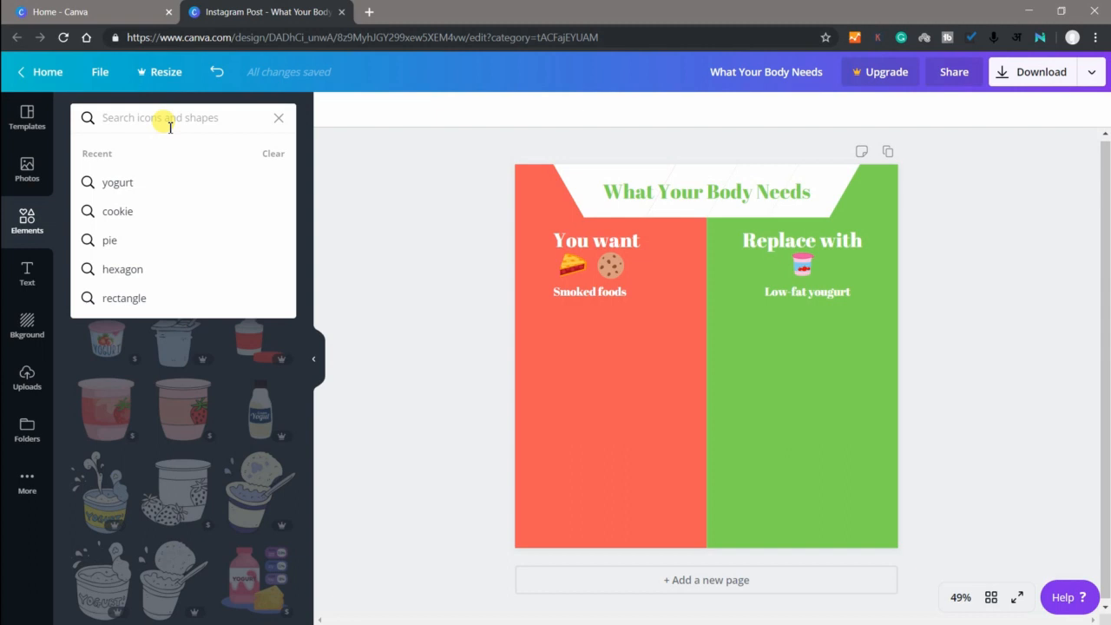
{"action": "type", "text": "beer"}
{"action": "key", "text": "Return"}
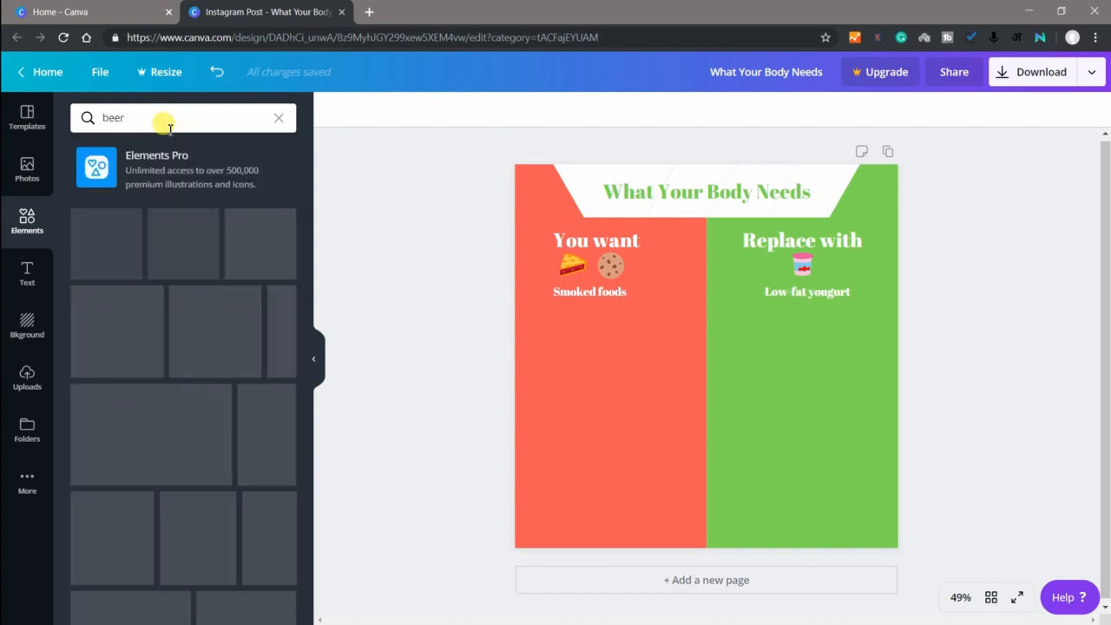
{"action": "left_click", "coordinate": [184, 243]}
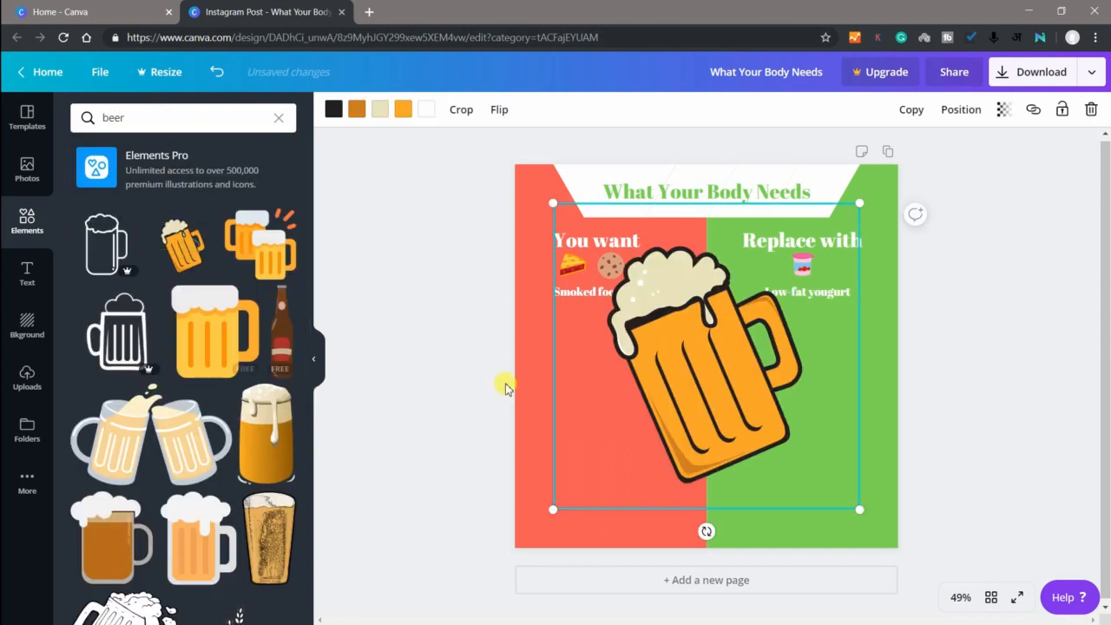
{"action": "left_click_drag", "start_coordinate": [858, 203], "coordinate": [585, 319]}
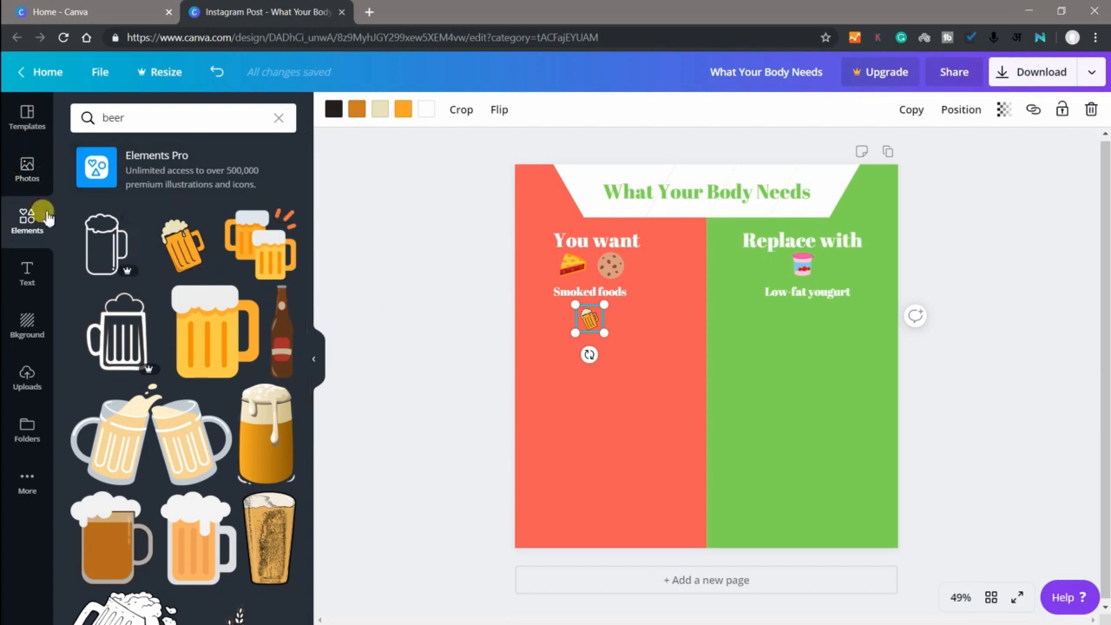
Find a "fish" element, add the blue fish, and shrink it to icon size below "Low-fat yougurt"
{"action": "left_click", "coordinate": [137, 113]}
{"action": "double_click", "coordinate": [136, 114]}
{"action": "key", "text": "BackSpace"}
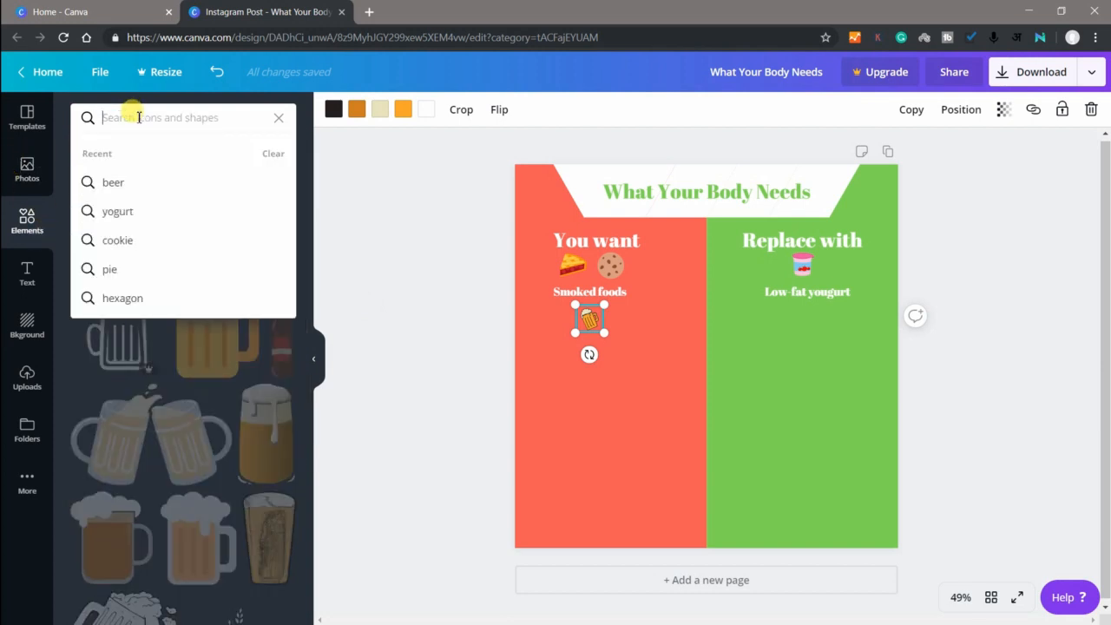
{"action": "type", "text": "fish"}
{"action": "key", "text": "Return"}
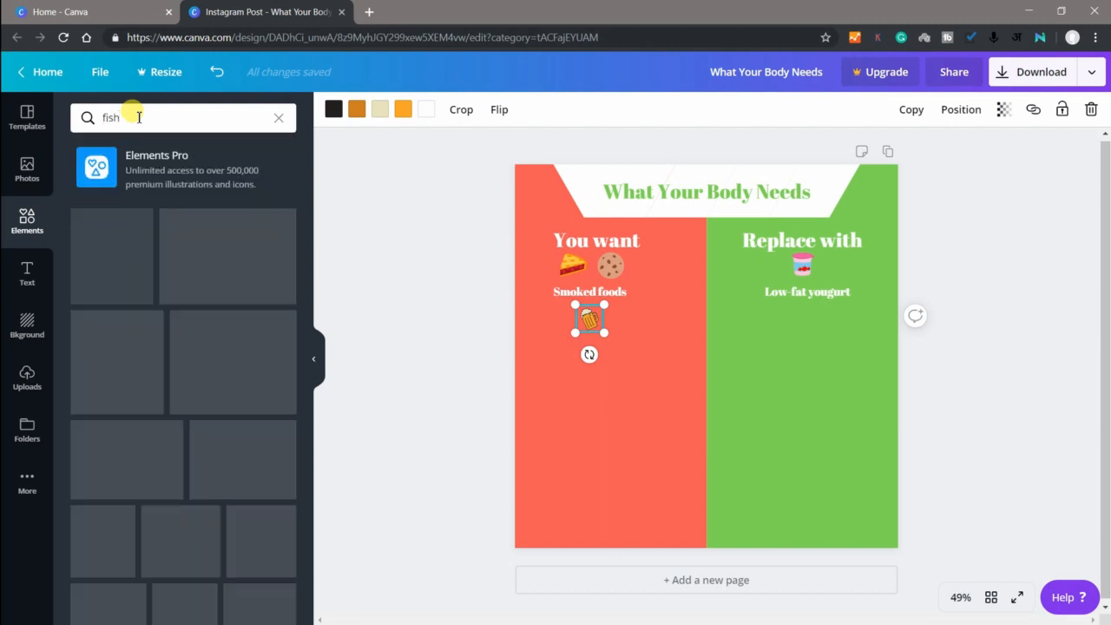
{"action": "left_click", "coordinate": [132, 275]}
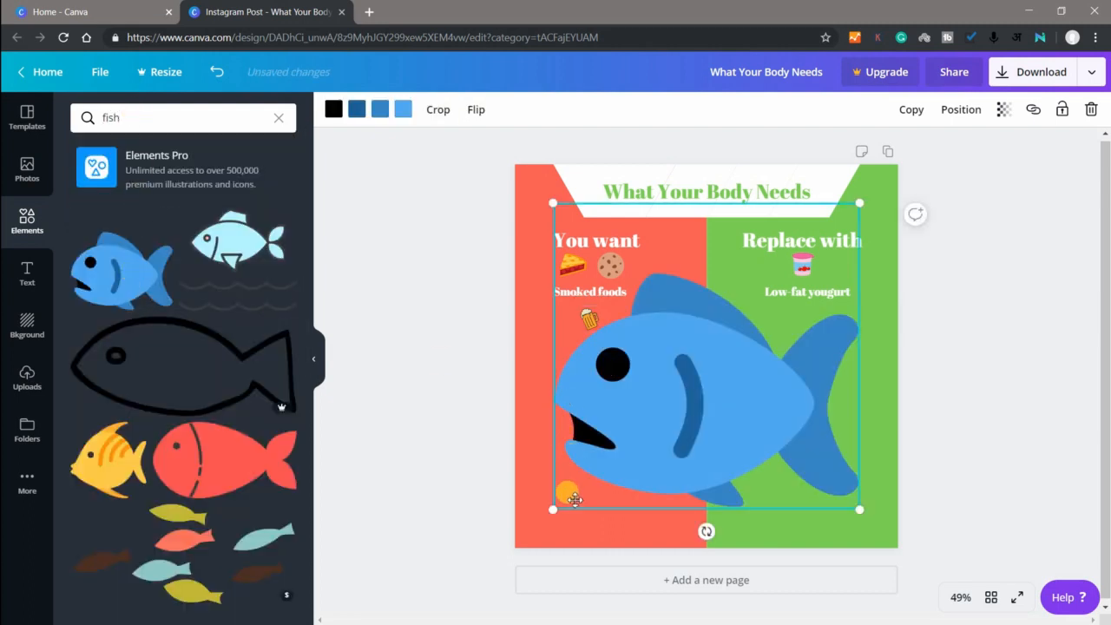
{"action": "left_click_drag", "start_coordinate": [547, 506], "coordinate": [773, 317]}
Find a "nuts" element, add the peanut at icon size beside the fish, and move the fish closer to it
{"action": "left_click", "coordinate": [137, 117]}
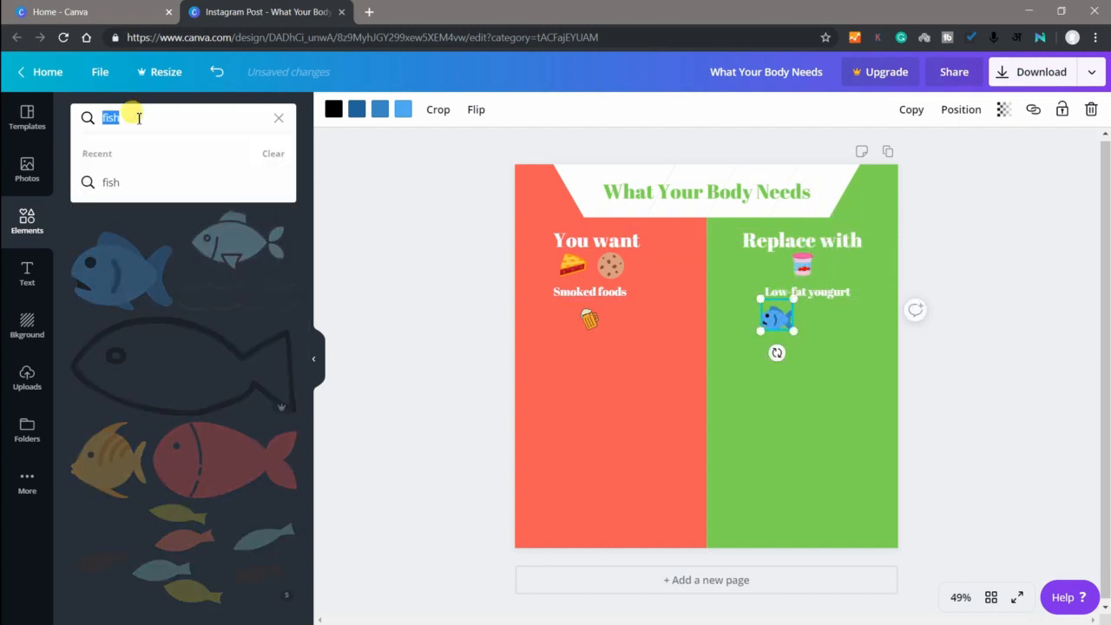
{"action": "key", "text": "BackSpace"}
{"action": "type", "text": "nuts"}
{"action": "key", "text": "Return"}
{"action": "left_click", "coordinate": [126, 276]}
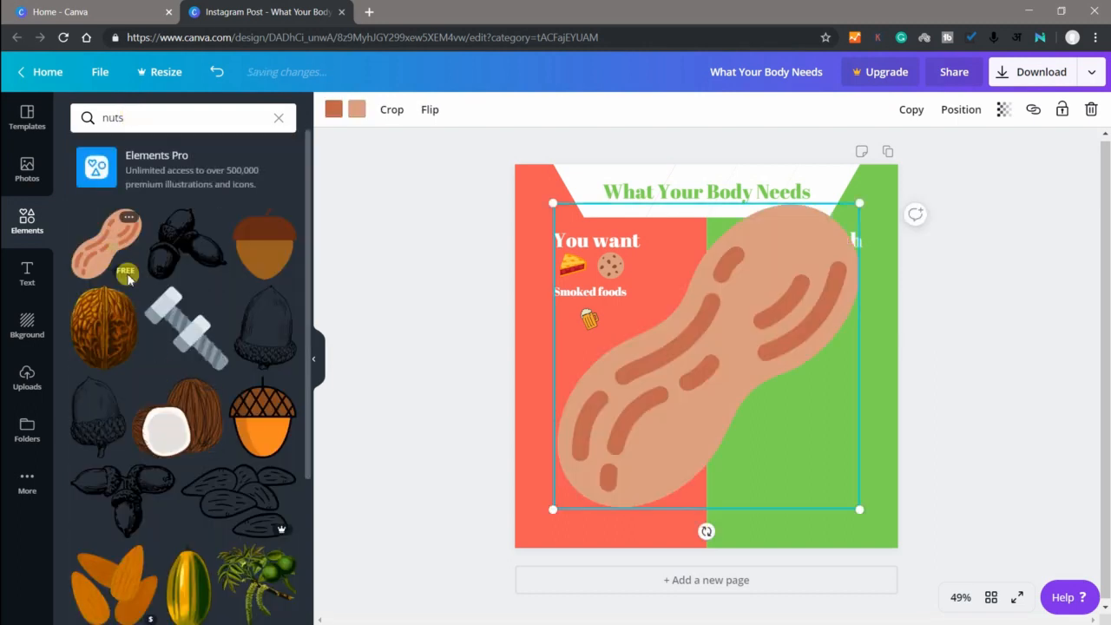
{"action": "left_click_drag", "start_coordinate": [550, 510], "coordinate": [788, 316]}
{"action": "left_click", "coordinate": [781, 321]}
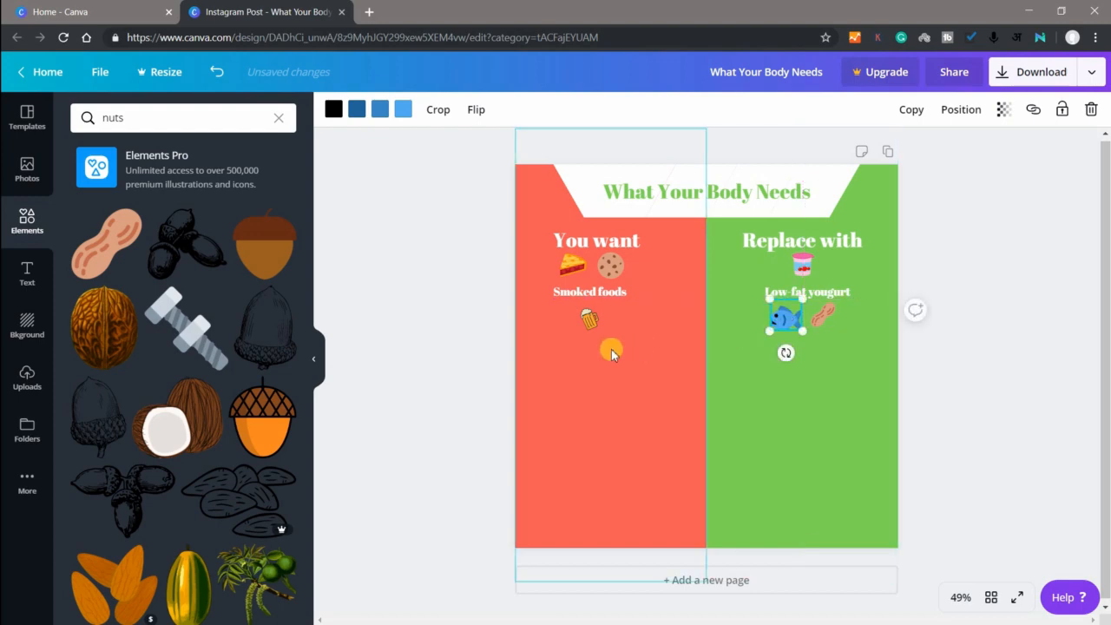
Enlarge the beer mug slightly below "Smoked foods"
{"action": "left_click", "coordinate": [594, 367]}
{"action": "left_click", "coordinate": [593, 316]}
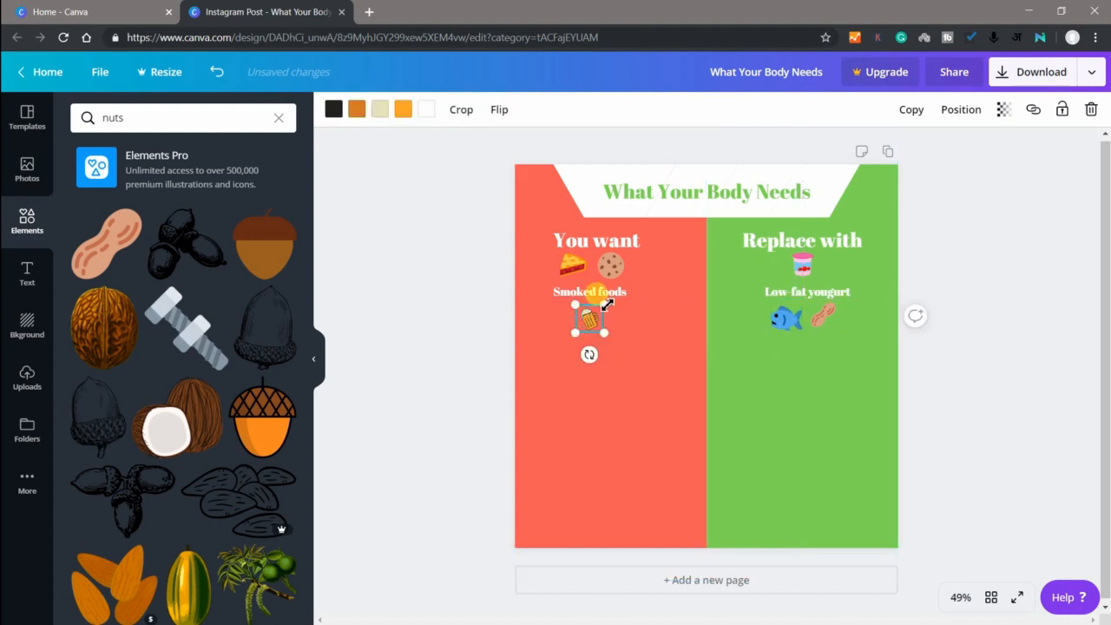
{"action": "left_click_drag", "start_coordinate": [603, 304], "coordinate": [605, 301]}
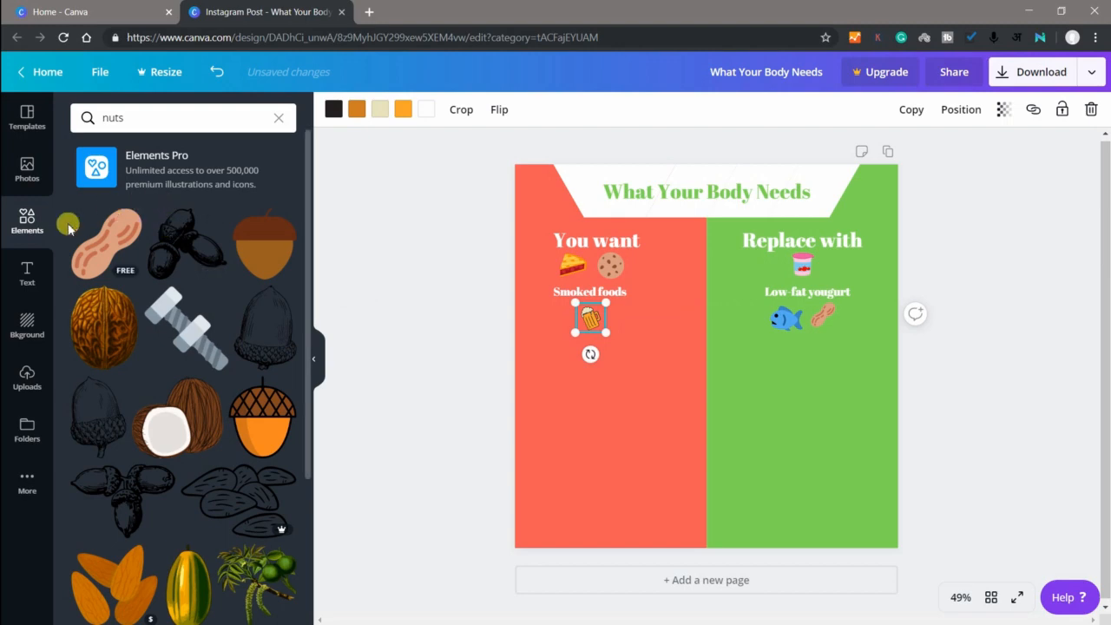
Add a heading reading "Beer" below the mug and widen its text box to about 192 so it fits on one line
{"action": "left_click", "coordinate": [27, 270]}
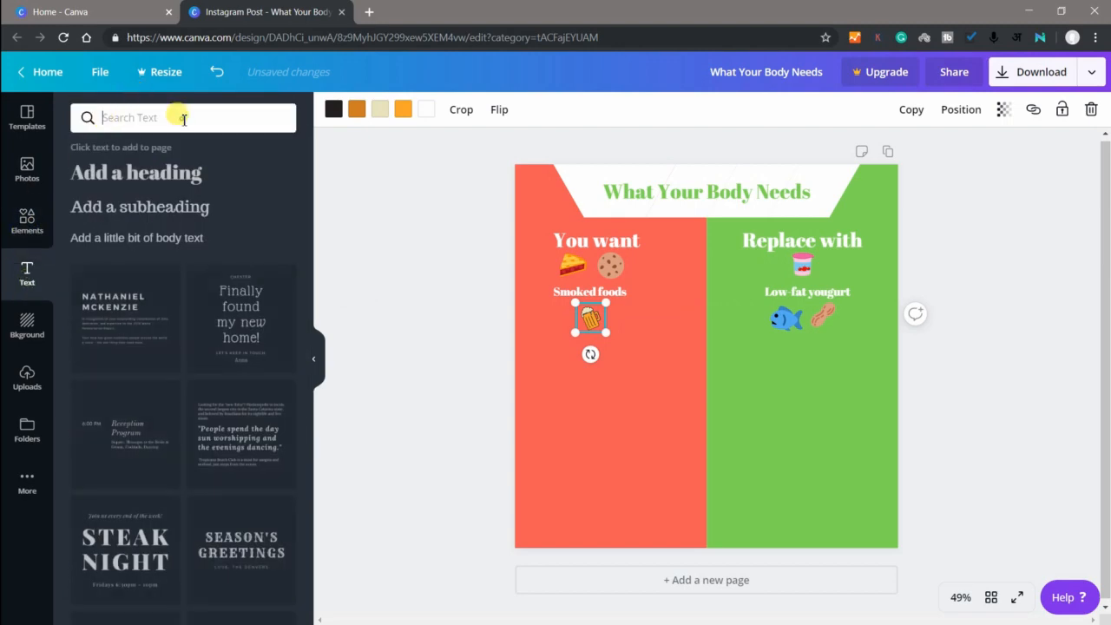
{"action": "left_click", "coordinate": [178, 173]}
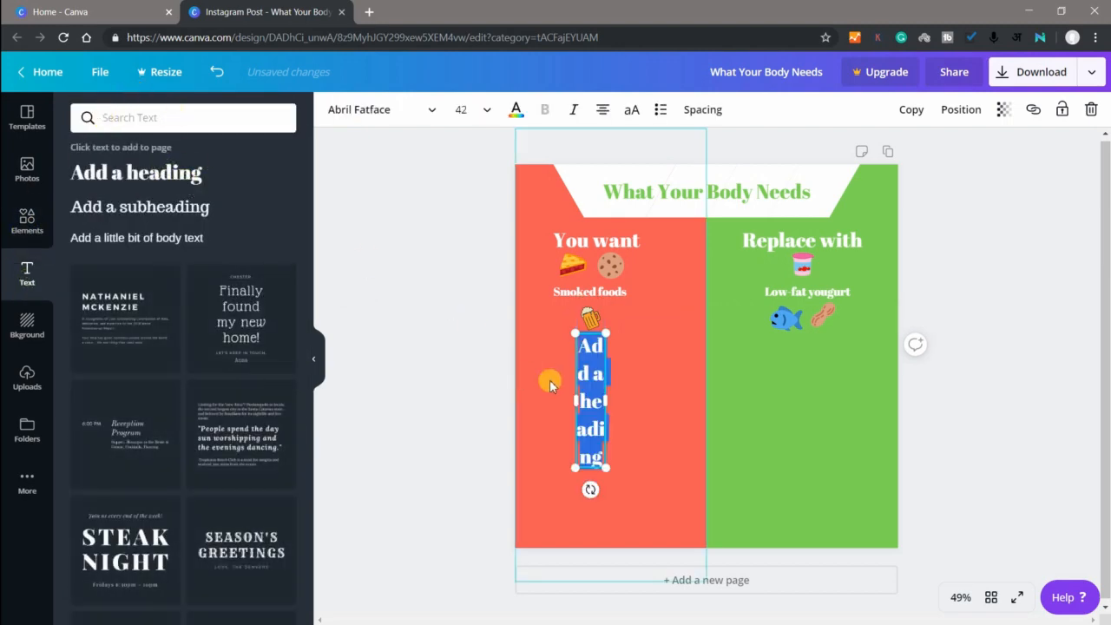
{"action": "key", "text": "BackSpace"}
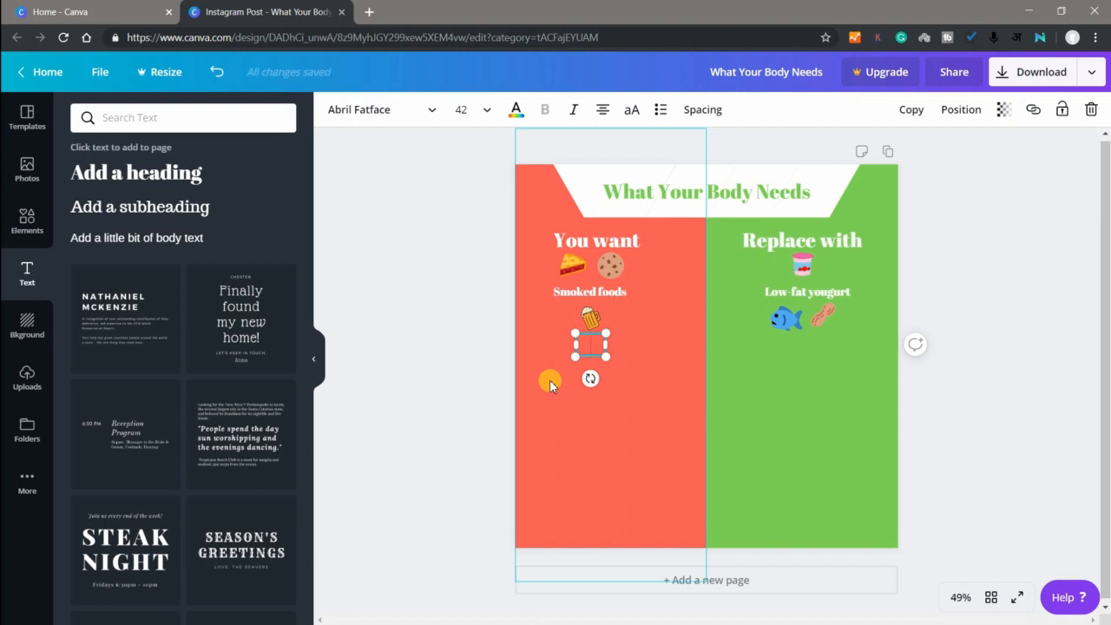
{"action": "type", "text": "Beer"}
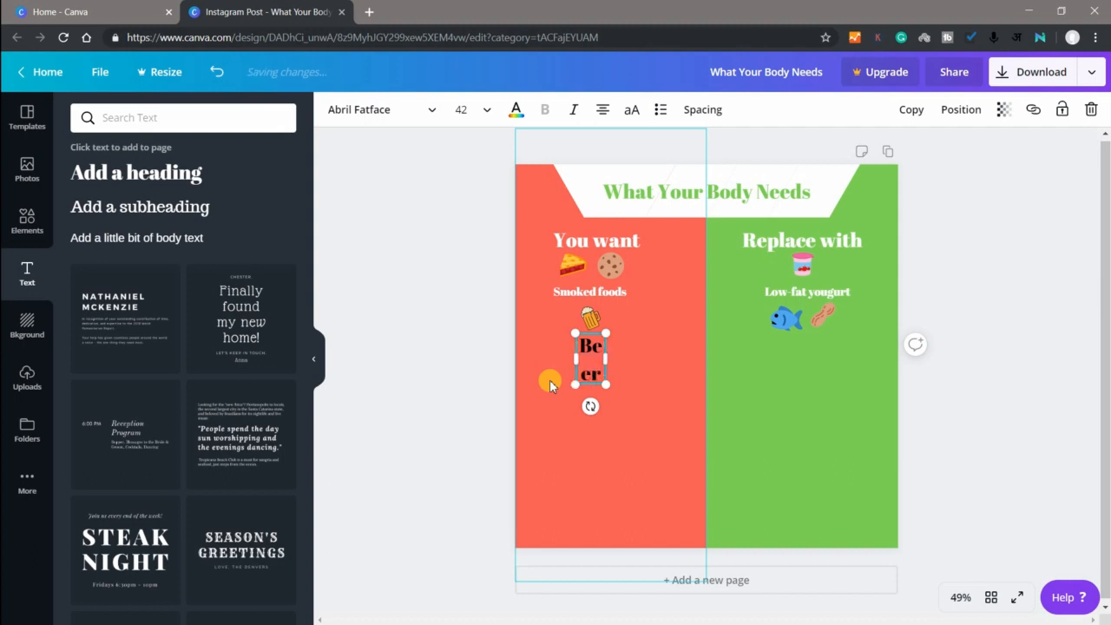
{"action": "left_click_drag", "start_coordinate": [606, 358], "coordinate": [644, 357]}
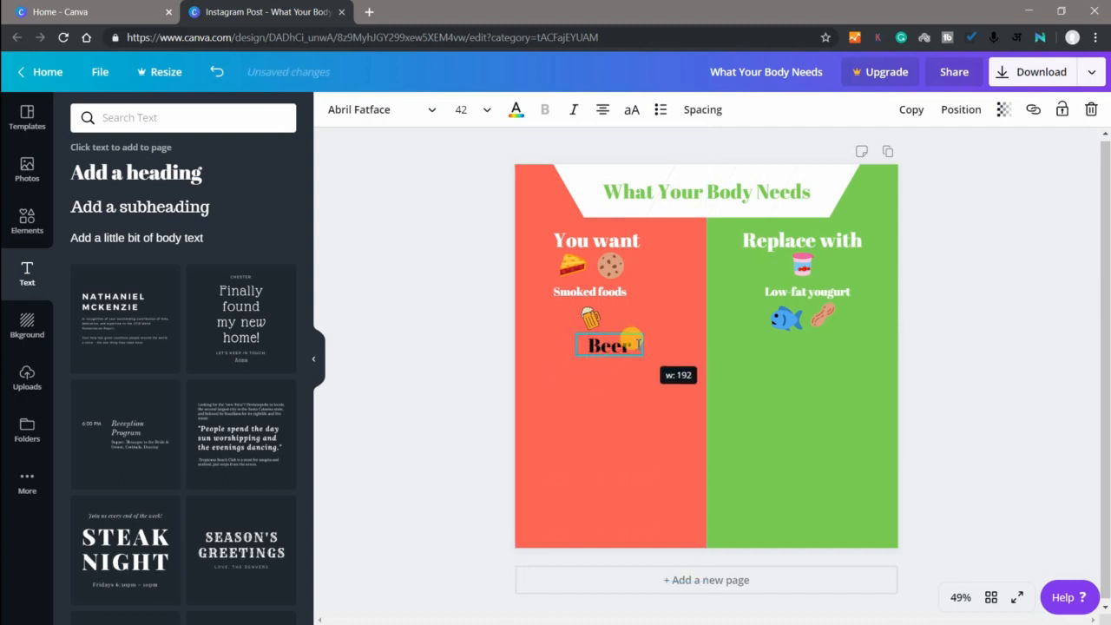
Format the "Beer" text at size 24 in white and centre it under the beer mug
{"action": "left_click", "coordinate": [477, 115]}
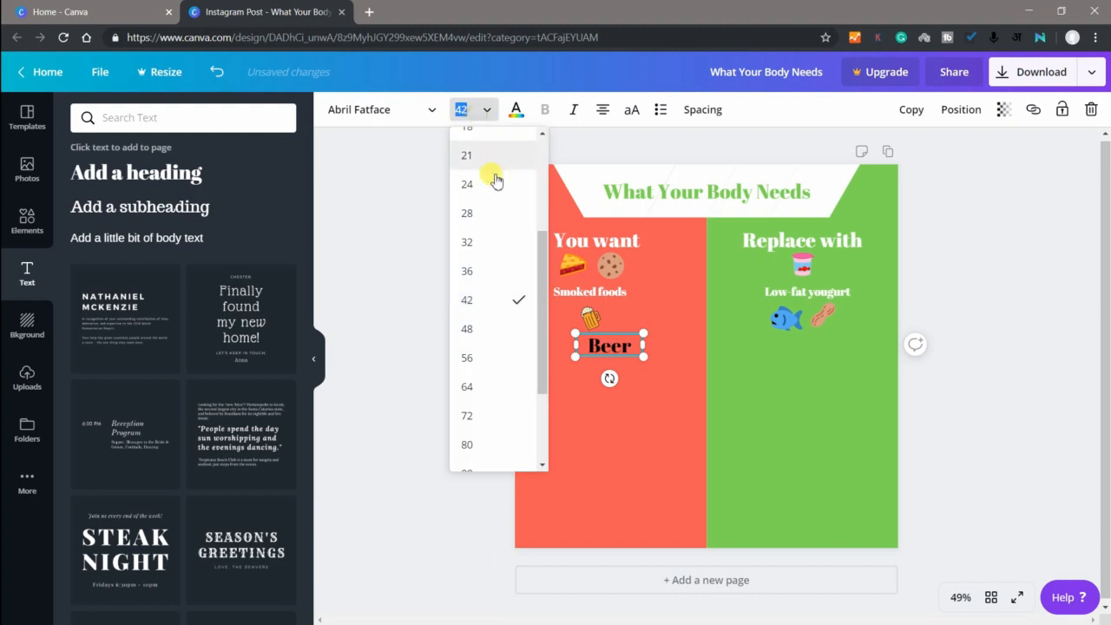
{"action": "left_click", "coordinate": [495, 182]}
{"action": "left_click", "coordinate": [512, 109]}
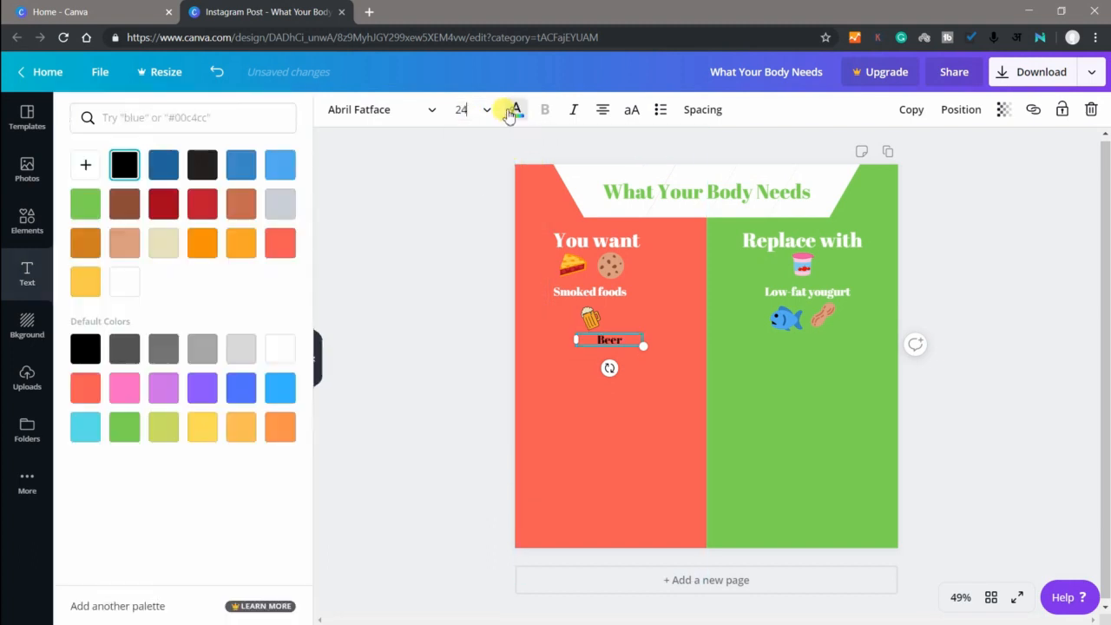
{"action": "left_click", "coordinate": [281, 348]}
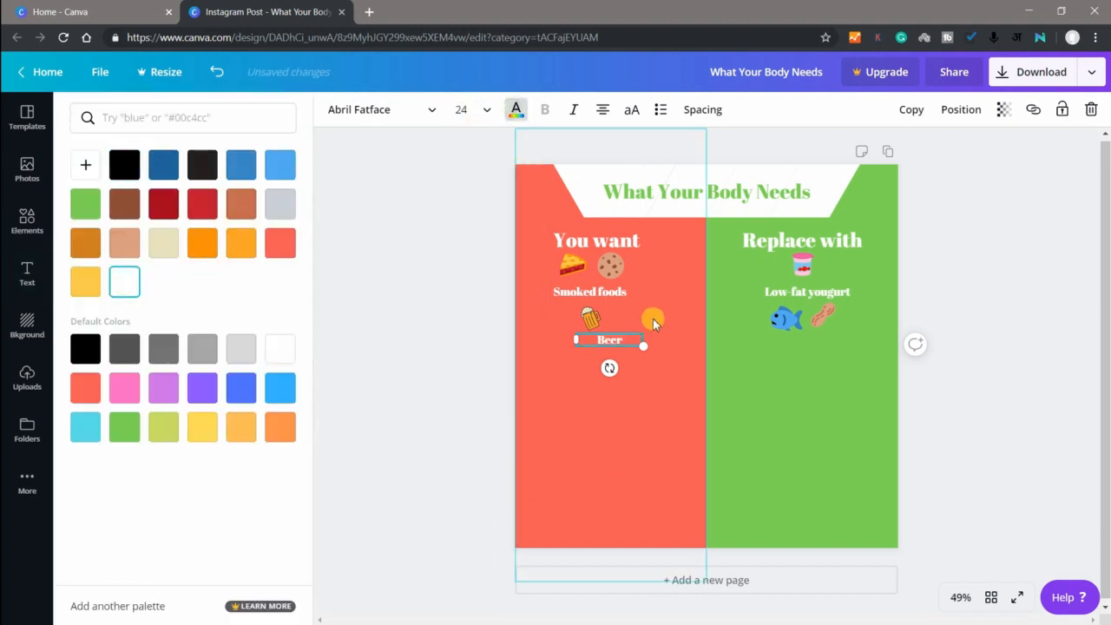
{"action": "left_click_drag", "start_coordinate": [627, 333], "coordinate": [613, 336]}
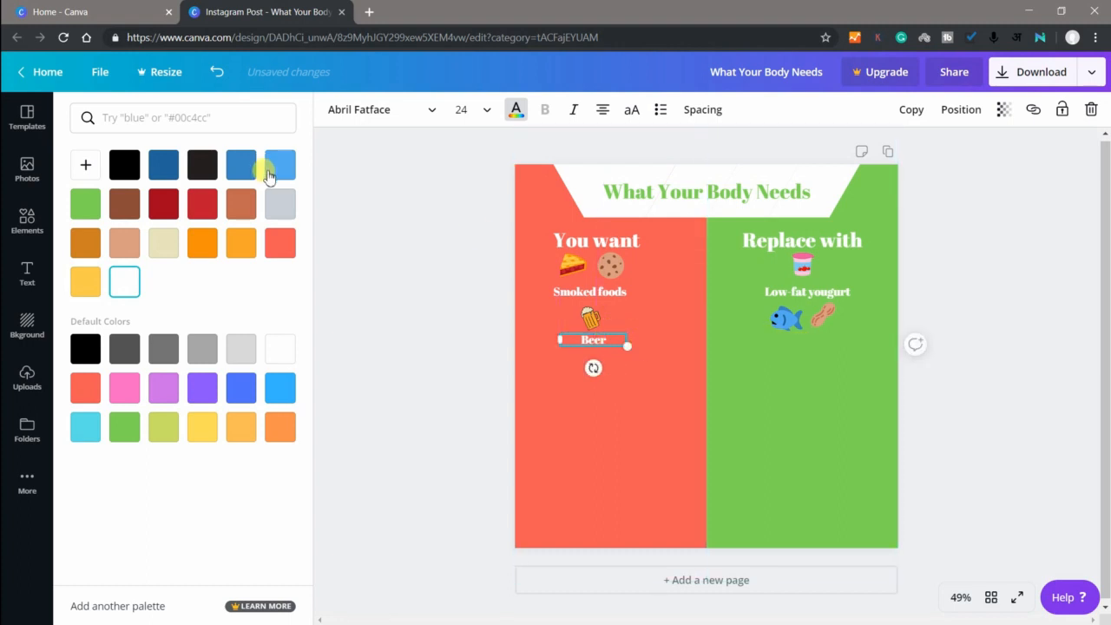
Add a heading reading "Fish & Nuts" and place it on one line below the fish and peanut on the green half
{"action": "left_click", "coordinate": [23, 269]}
{"action": "left_click", "coordinate": [149, 175]}
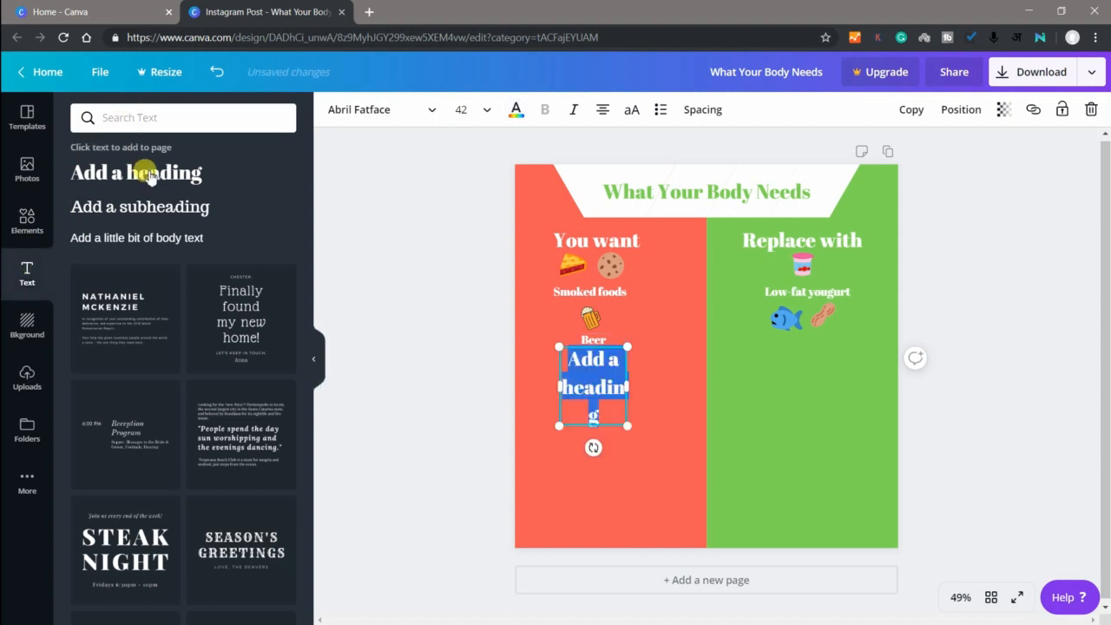
{"action": "key", "text": "BackSpace"}
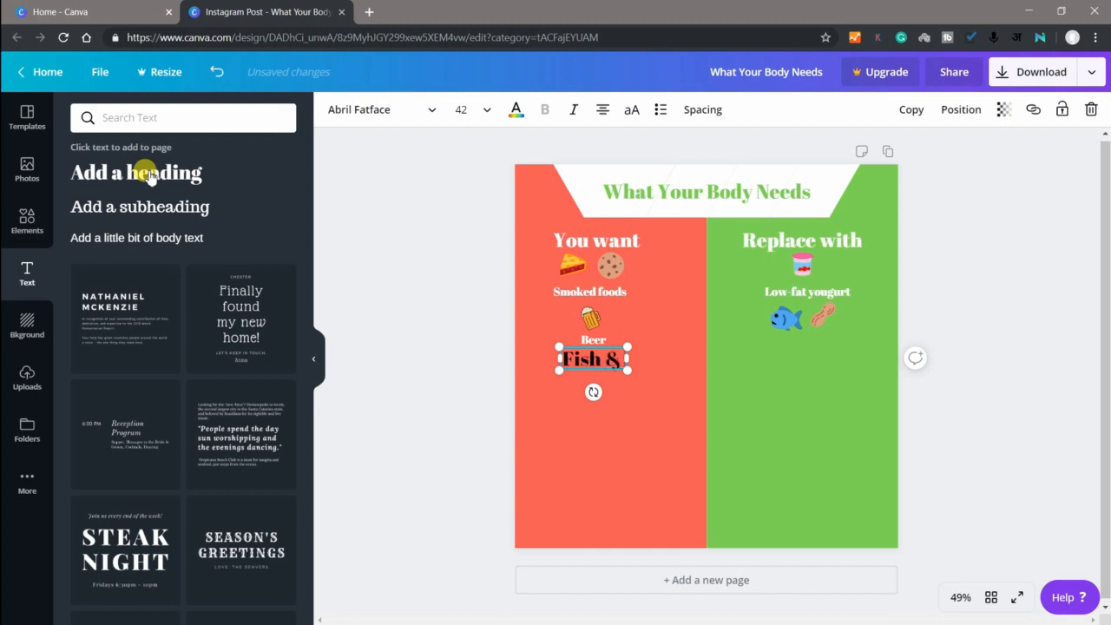
{"action": "type", "text": "Nuts"}
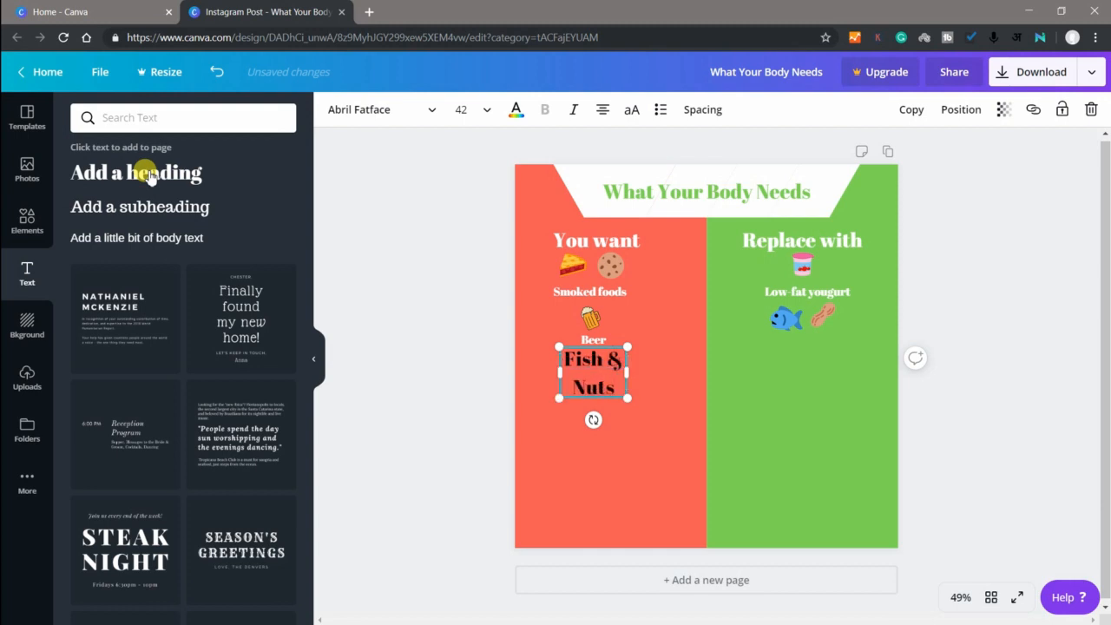
{"action": "left_click_drag", "start_coordinate": [626, 372], "coordinate": [839, 333]}
Format the "Fish & Nuts" text at size 24 in white
{"action": "triple_click", "coordinate": [826, 343]}
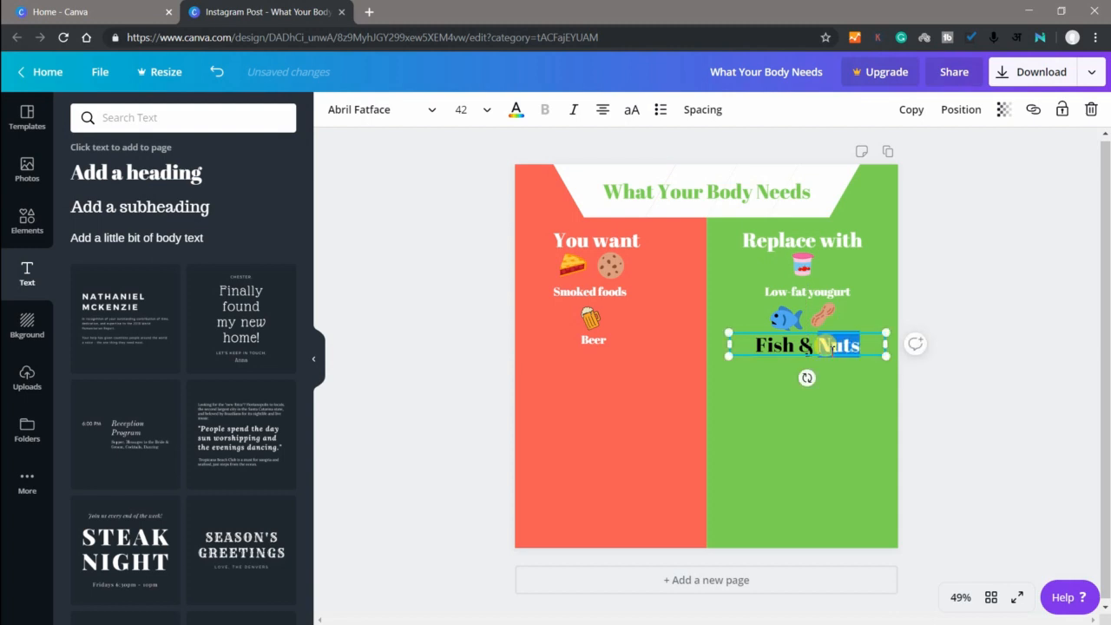
{"action": "left_click", "coordinate": [486, 111]}
{"action": "left_click", "coordinate": [492, 186]}
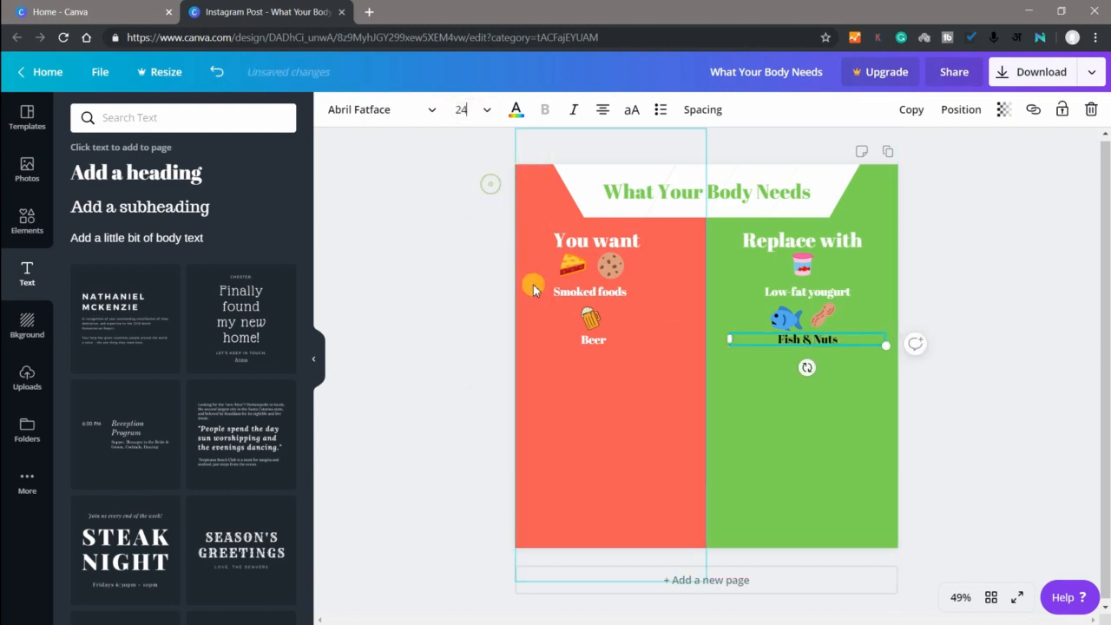
{"action": "left_click", "coordinate": [524, 111]}
{"action": "left_click", "coordinate": [124, 281]}
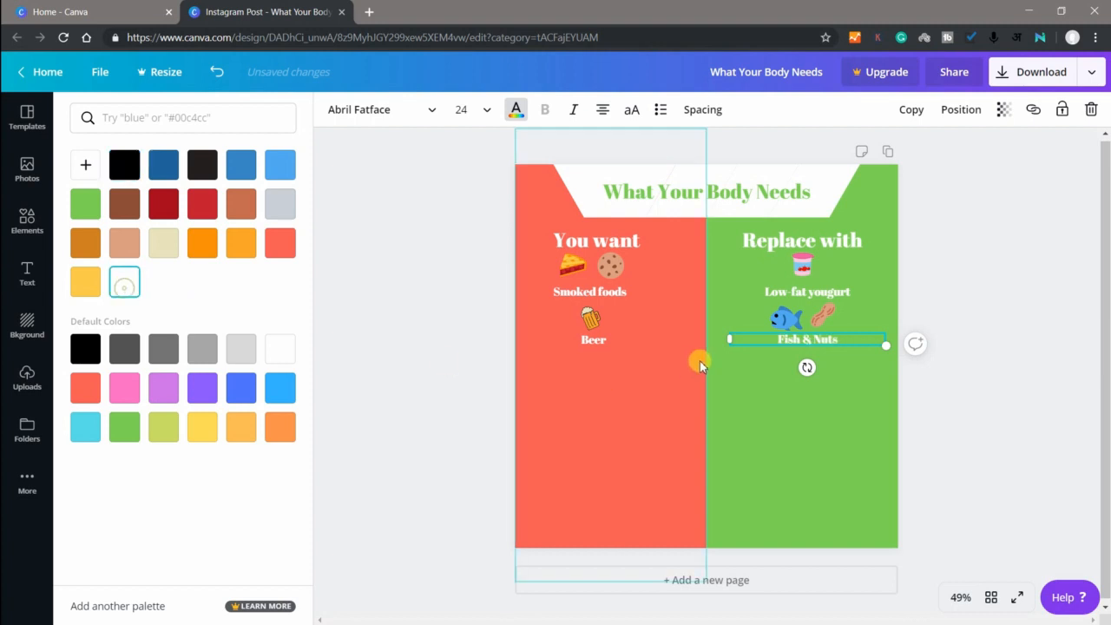
Shrink the fish to about 81 by 81 and enlarge the peanut slightly above "Fish & Nuts"
{"action": "mouse_move", "coordinate": [785, 320]}
{"action": "left_mouse_down"}
{"action": "mouse_move", "coordinate": [756, 337]}
{"action": "mouse_move", "coordinate": [785, 319]}
{"action": "mouse_move", "coordinate": [772, 325]}
{"action": "left_mouse_up"}
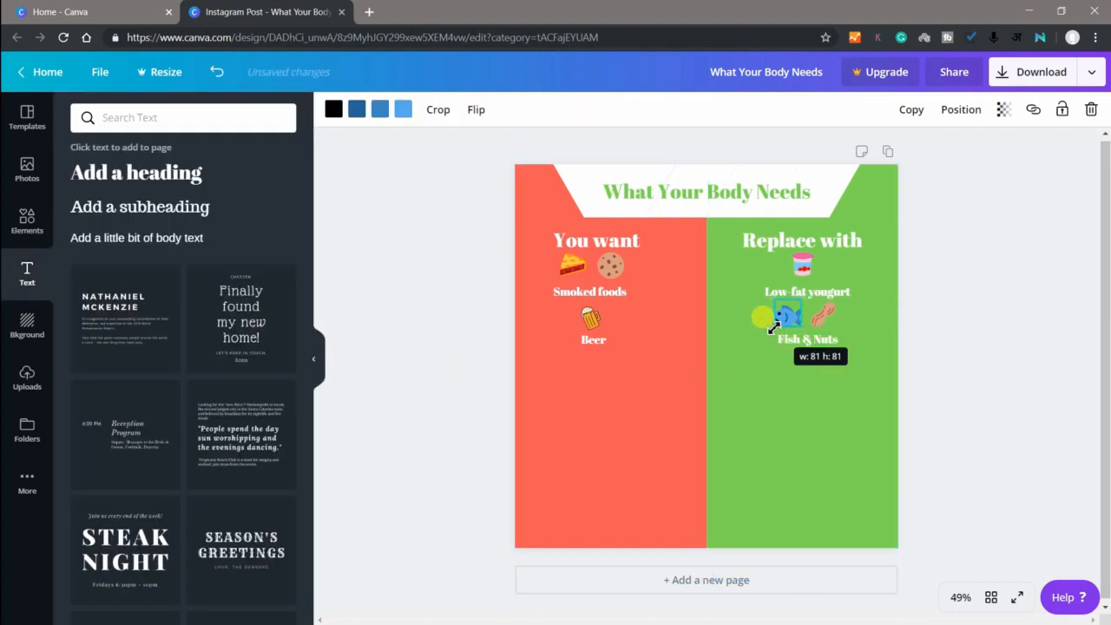
{"action": "left_click", "coordinate": [821, 312]}
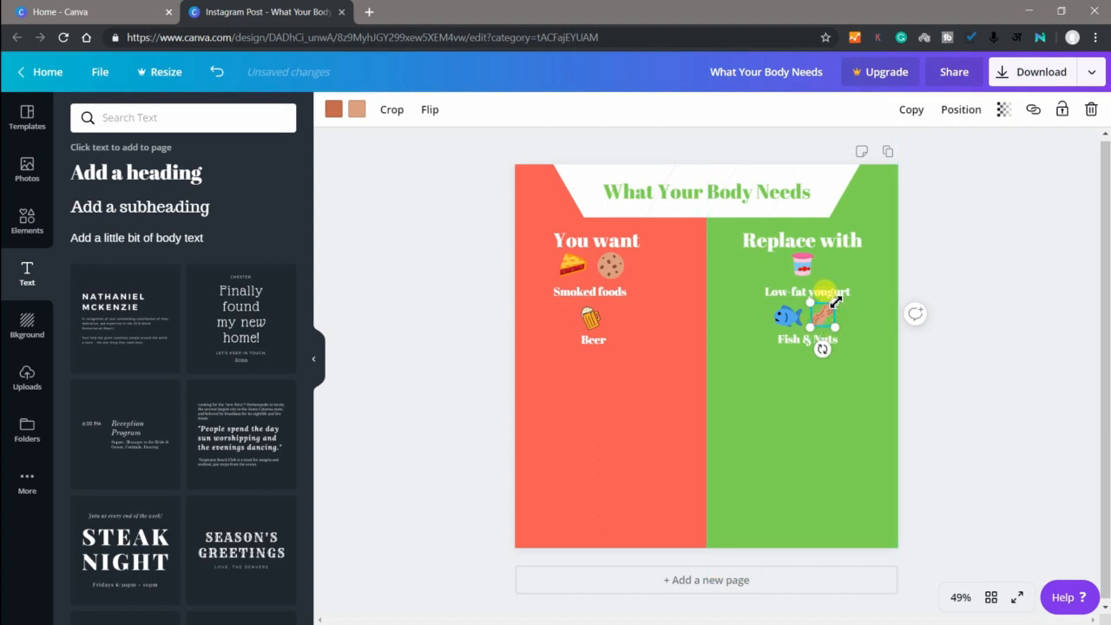
{"action": "left_click_drag", "start_coordinate": [835, 300], "coordinate": [840, 302]}
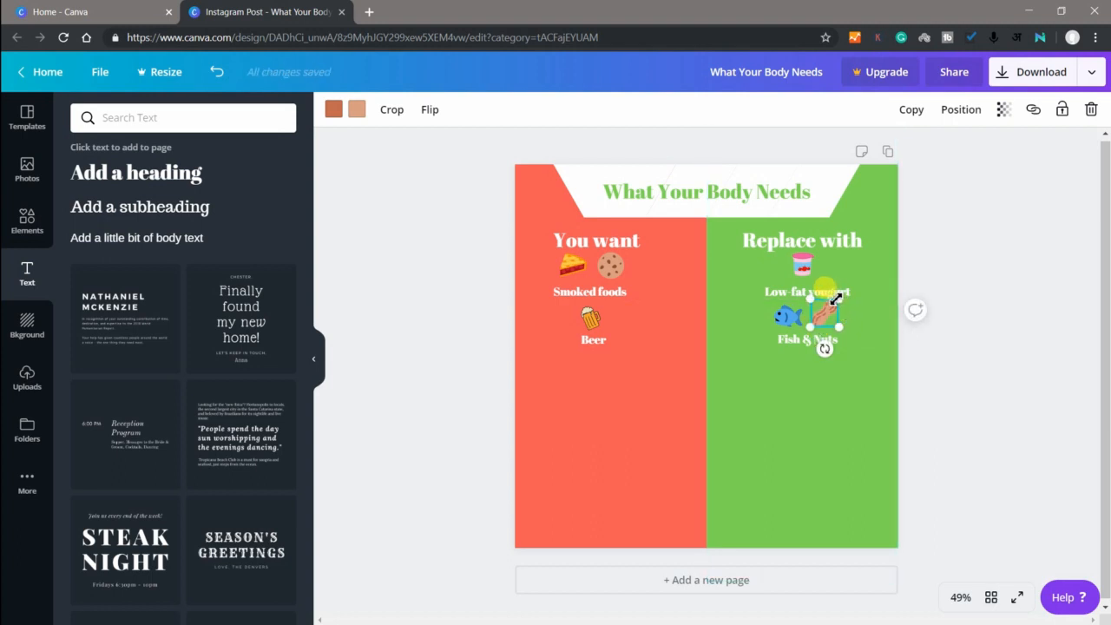
{"action": "left_click", "coordinate": [850, 319]}
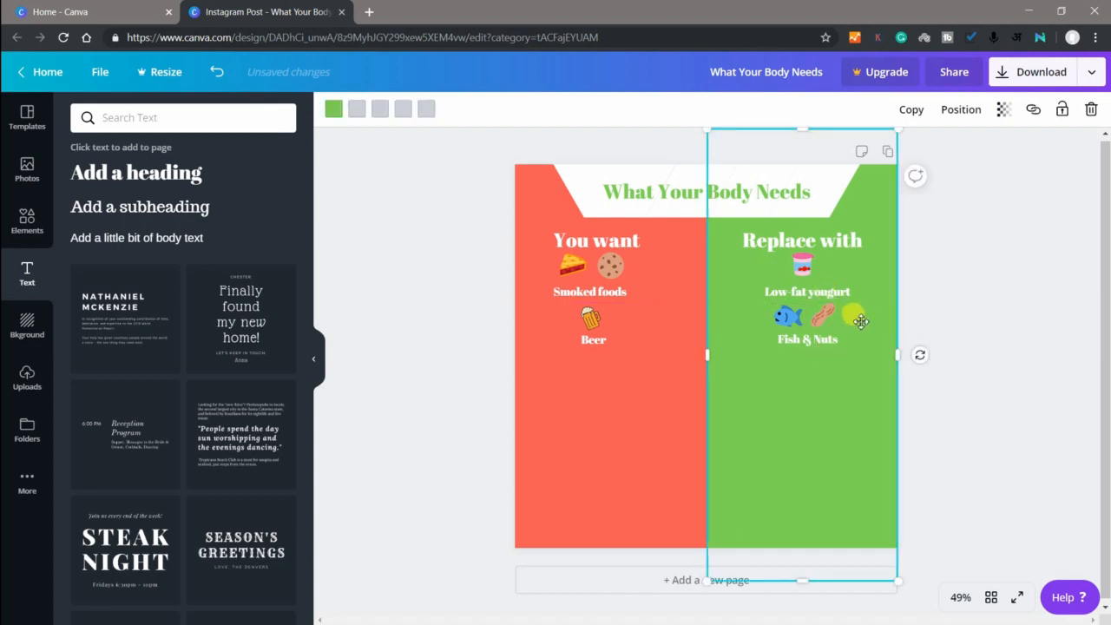
Search the elements for "line" and add the white line with a grey triangular arrowhead at both ends
{"action": "left_click", "coordinate": [28, 221]}
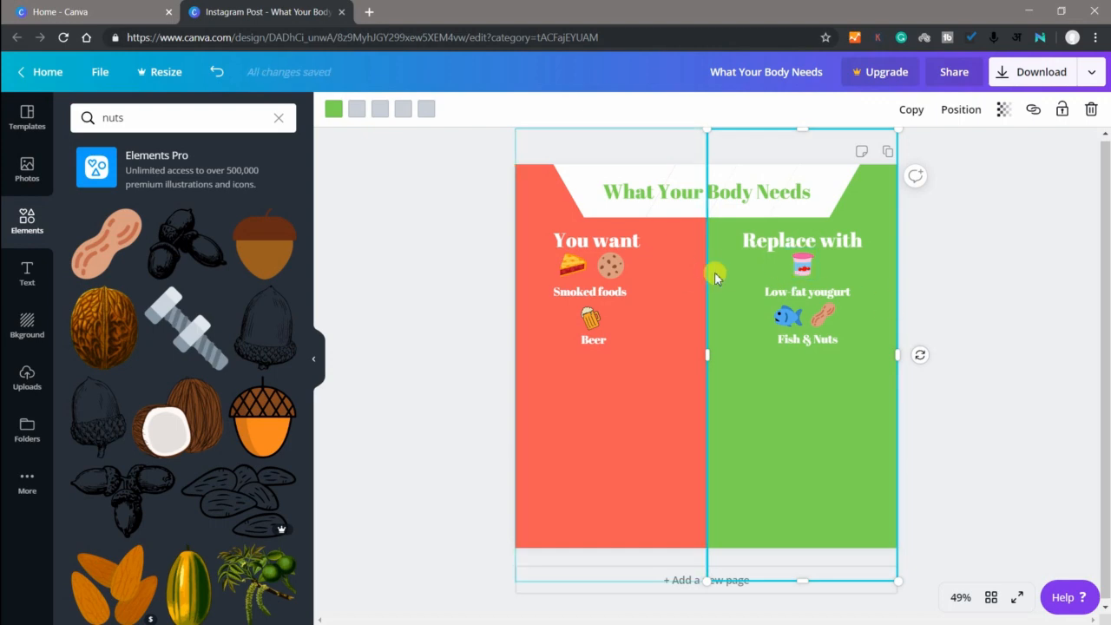
{"action": "left_click", "coordinate": [138, 113]}
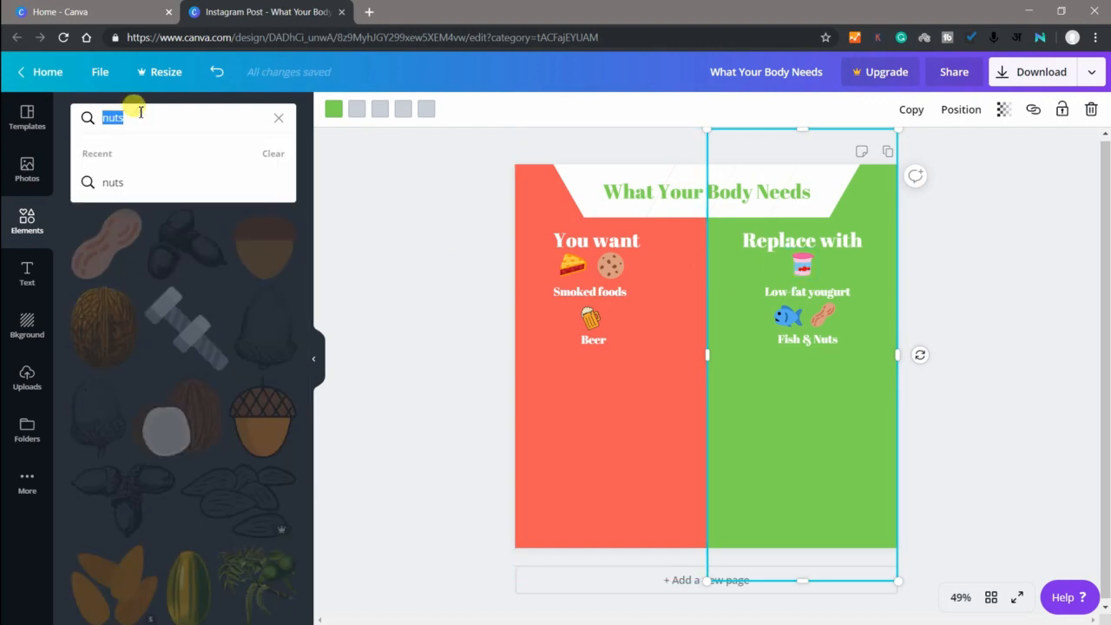
{"action": "key", "text": "BackSpace"}
{"action": "type", "text": "line"}
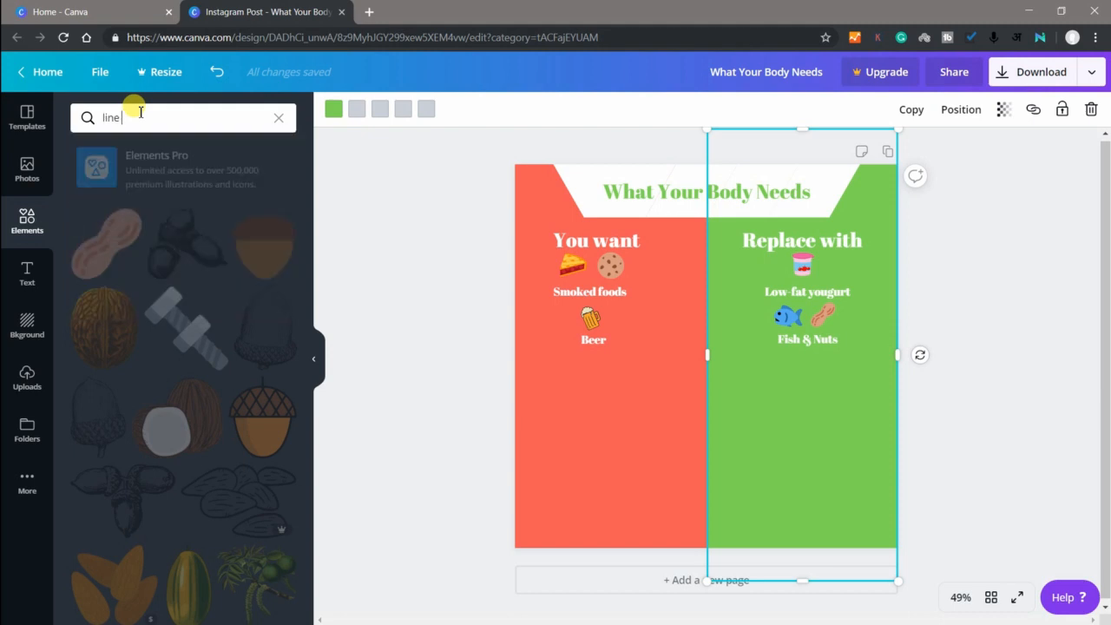
{"action": "key", "text": "Return"}
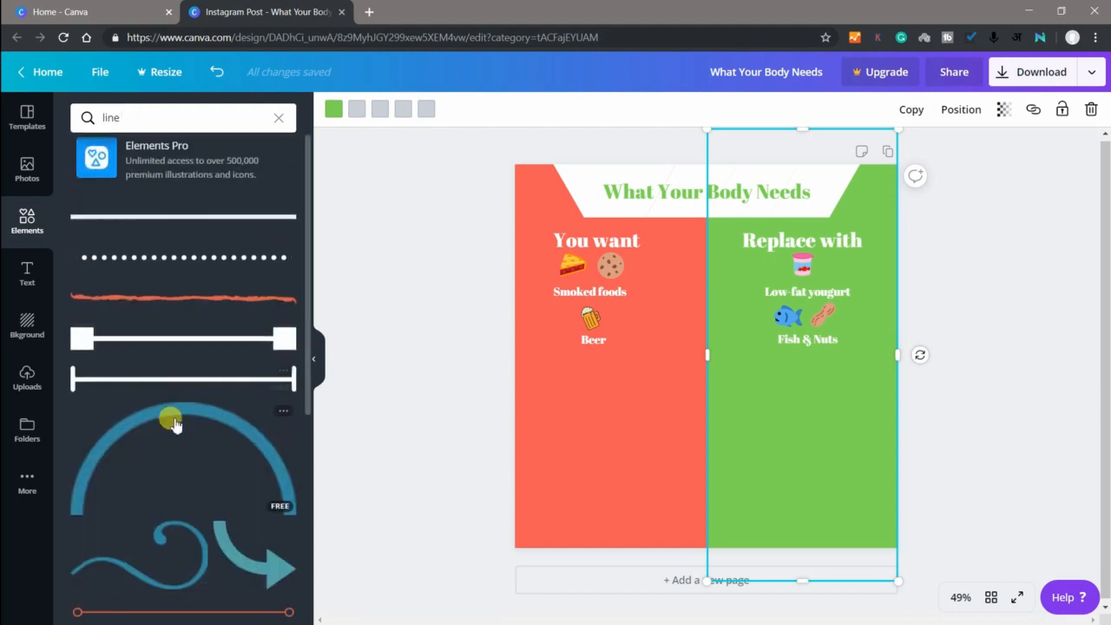
{"action": "scroll", "coordinate": [169, 422], "scroll_direction": "down", "scroll_amount": 6}
{"action": "scroll", "coordinate": [168, 422], "scroll_direction": "up", "scroll_amount": 2}
{"action": "scroll", "coordinate": [177, 365], "scroll_direction": "down", "scroll_amount": 3}
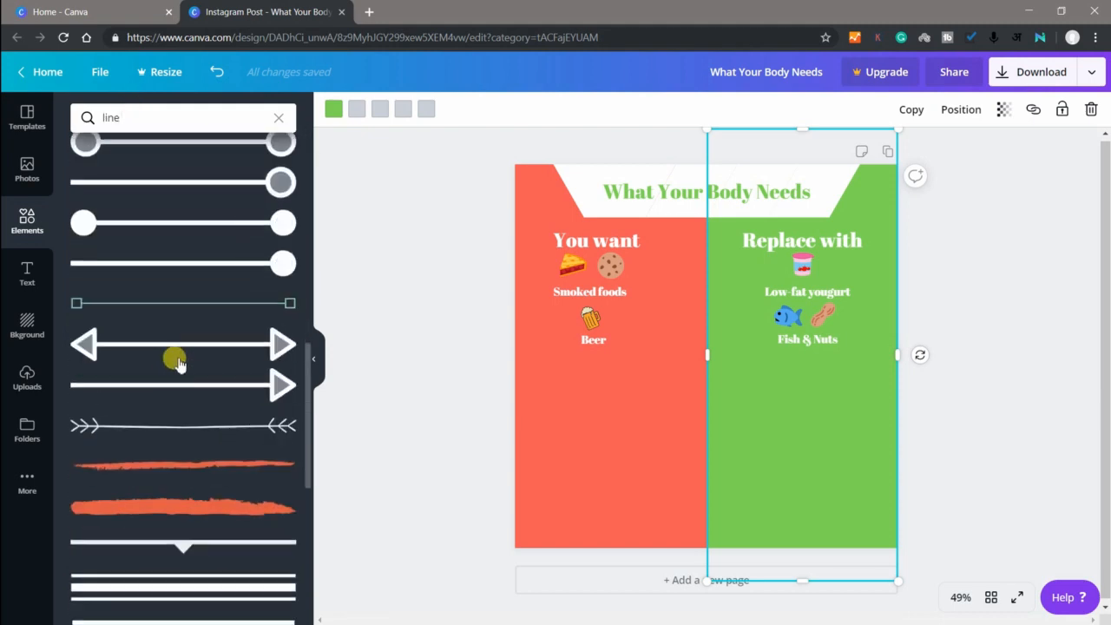
{"action": "left_click", "coordinate": [178, 348]}
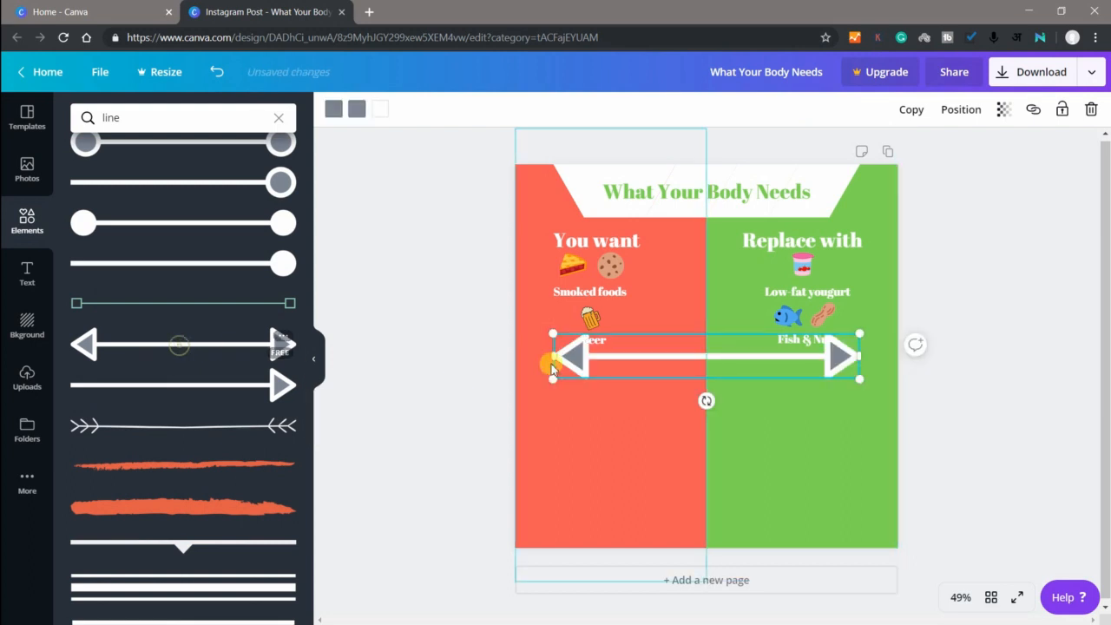
Shrink the double-headed arrow to fit between the cookie and the yogurt, and put a duplicate between the beer mug and the fish
{"action": "left_click_drag", "start_coordinate": [552, 377], "coordinate": [695, 358]}
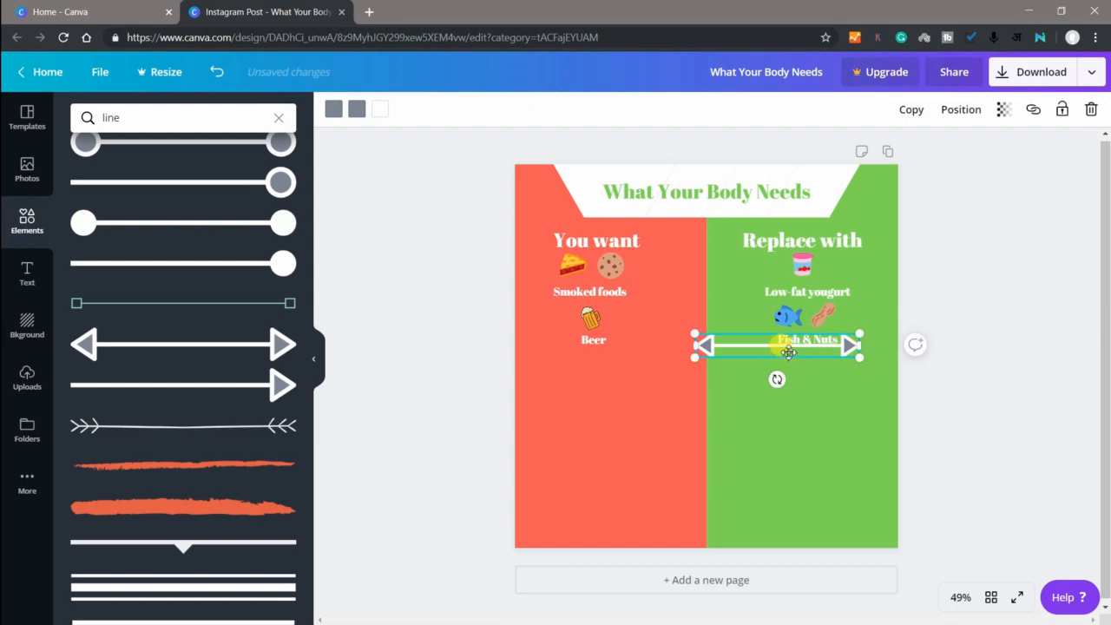
{"action": "left_click_drag", "start_coordinate": [788, 354], "coordinate": [720, 275]}
{"action": "left_click_drag", "start_coordinate": [626, 281], "coordinate": [693, 271]}
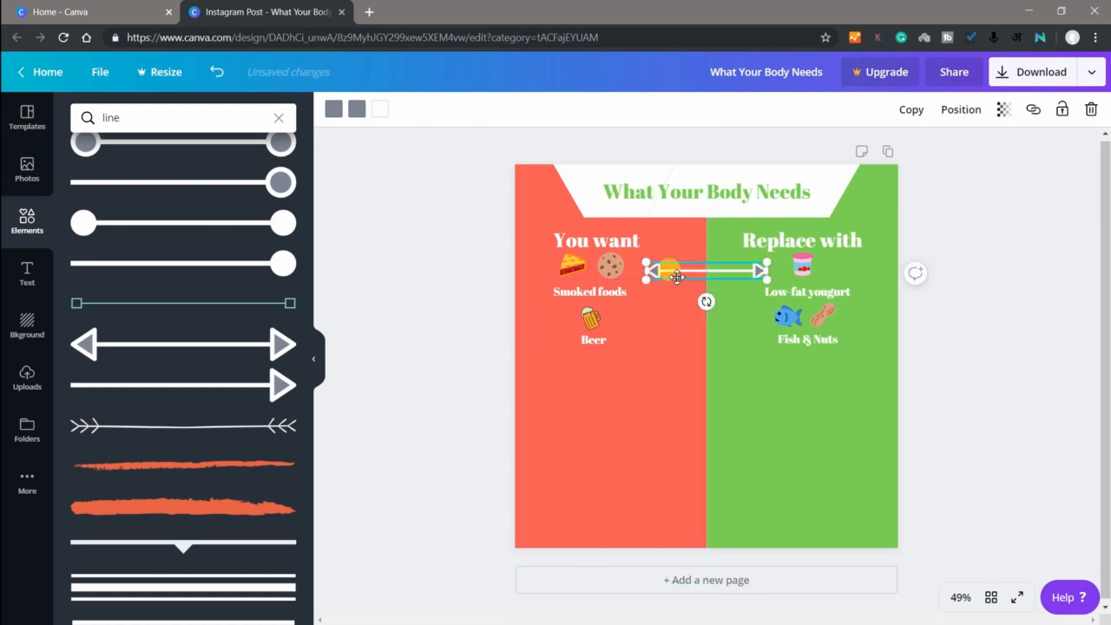
{"action": "left_click_drag", "start_coordinate": [678, 281], "coordinate": [675, 320]}
{"action": "key", "text": "ctrl+d"}
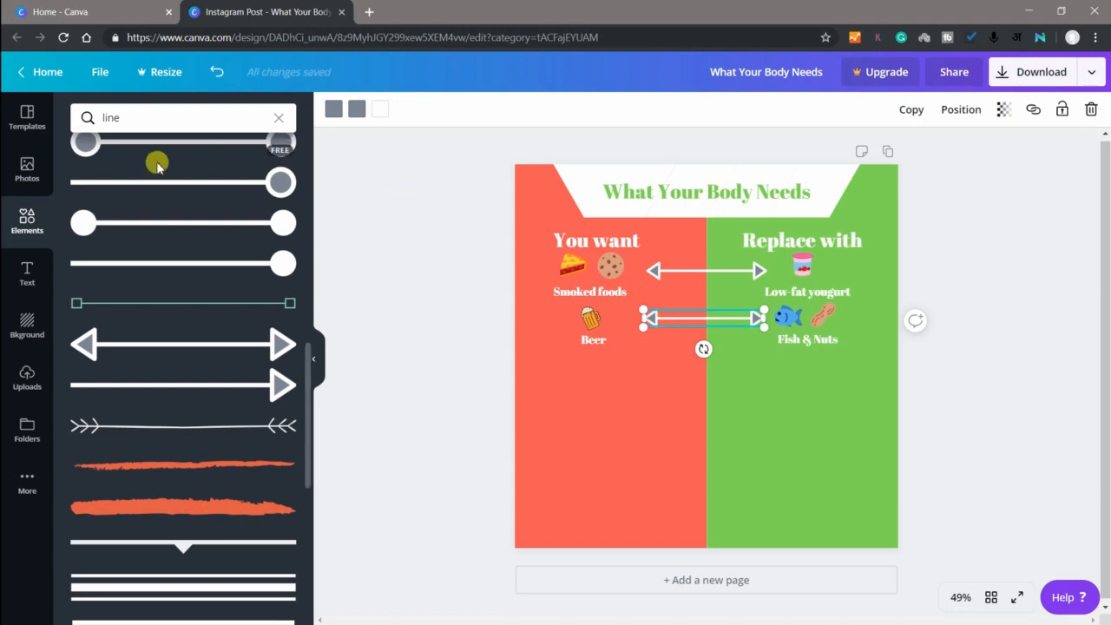
Add a heading reading "Fat" to the design
{"action": "left_click", "coordinate": [26, 169]}
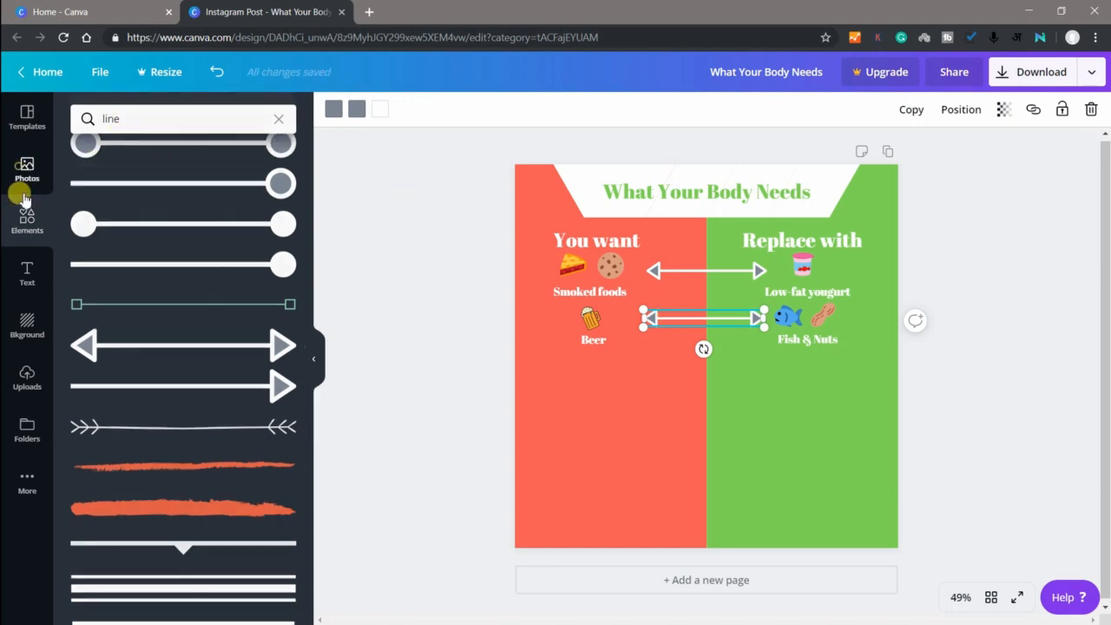
{"action": "left_click", "coordinate": [26, 218]}
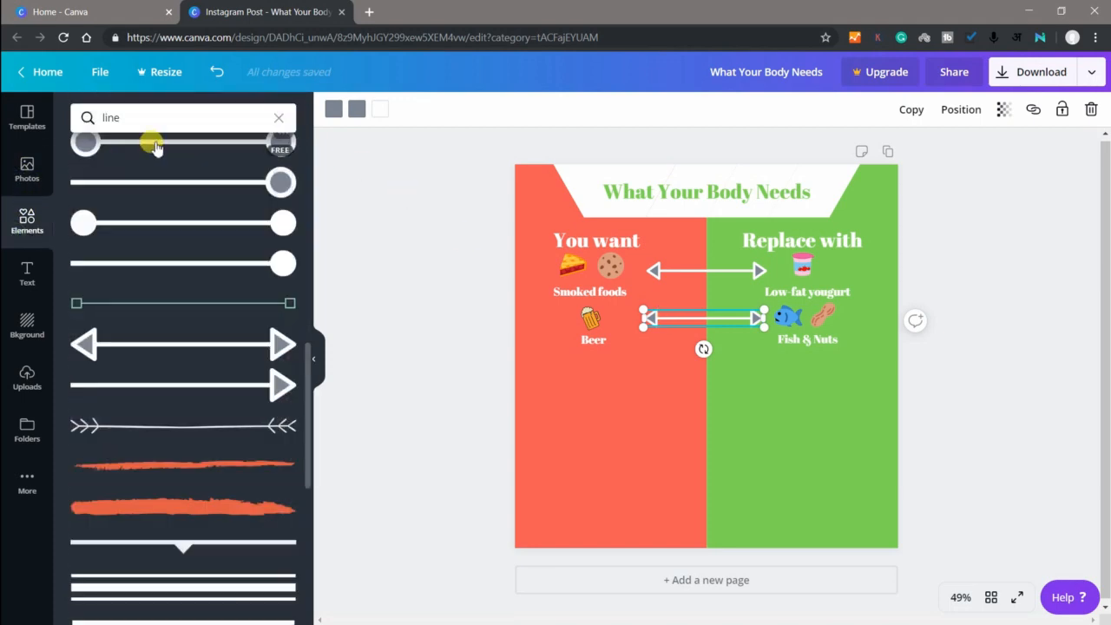
{"action": "left_click", "coordinate": [29, 271]}
{"action": "left_click", "coordinate": [171, 174]}
{"action": "key", "text": "BackSpace"}
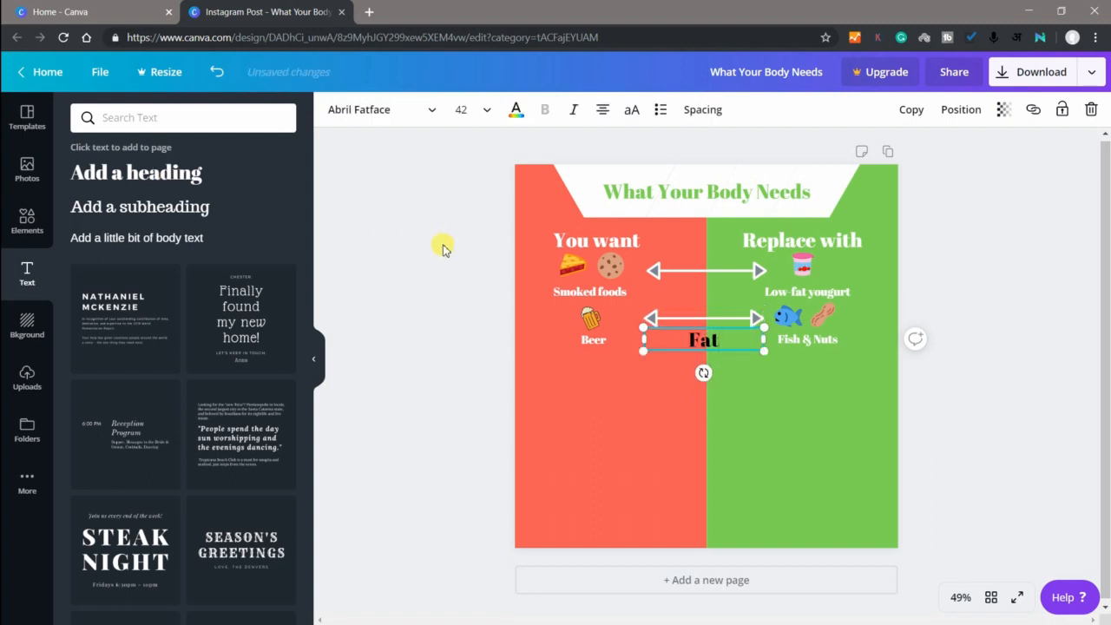
Colour the "Fat" text white and centre it just above the upper arrow
{"action": "key", "text": "ctrl+a"}
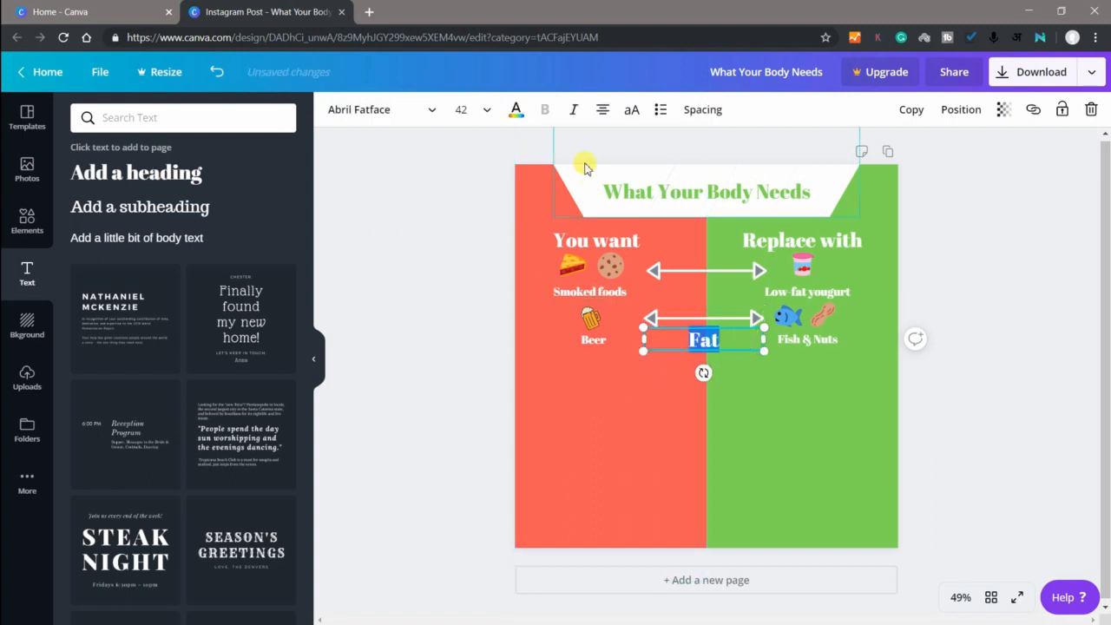
{"action": "left_click", "coordinate": [515, 109]}
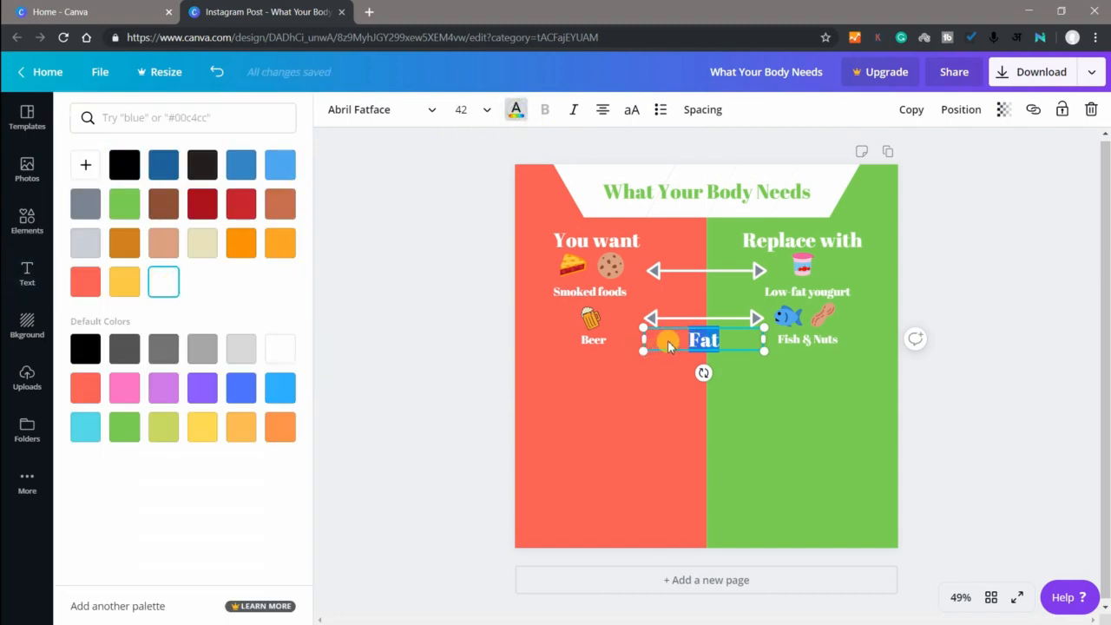
{"action": "left_click_drag", "start_coordinate": [668, 352], "coordinate": [671, 270]}
{"action": "left_click", "coordinate": [428, 283]}
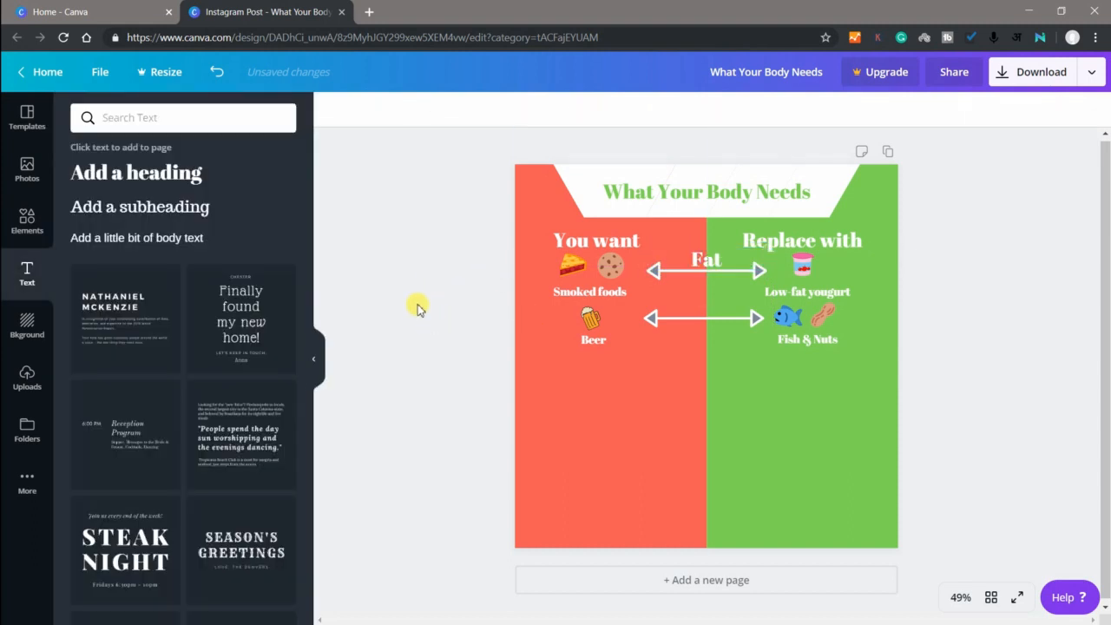
Add another heading reading "Nitrogen" to the design
{"action": "left_click", "coordinate": [124, 171]}
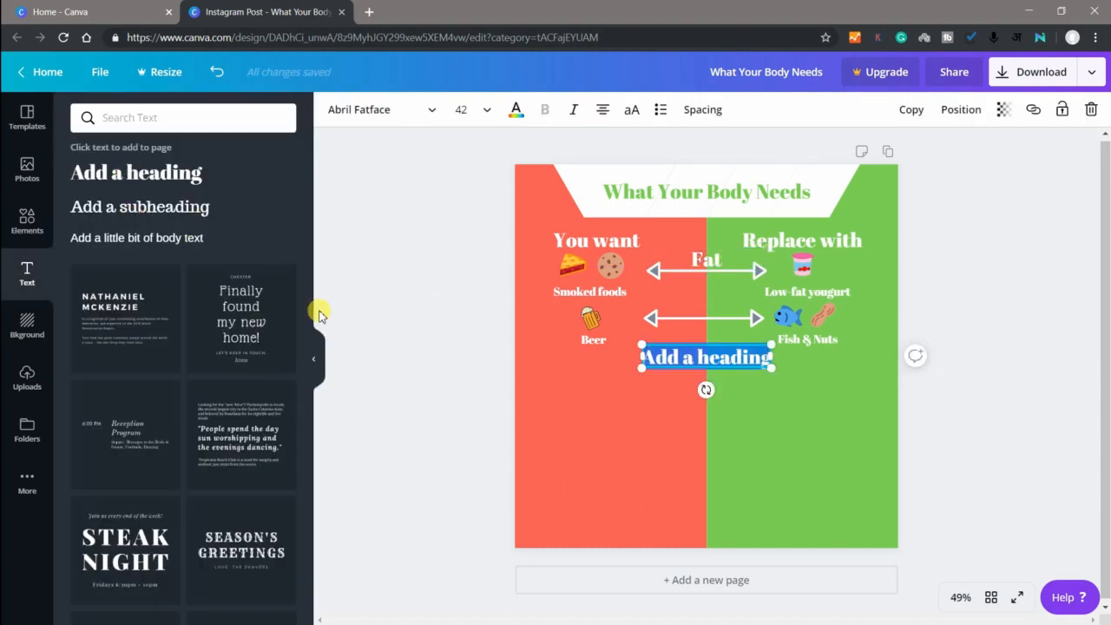
{"action": "key", "text": "BackSpace"}
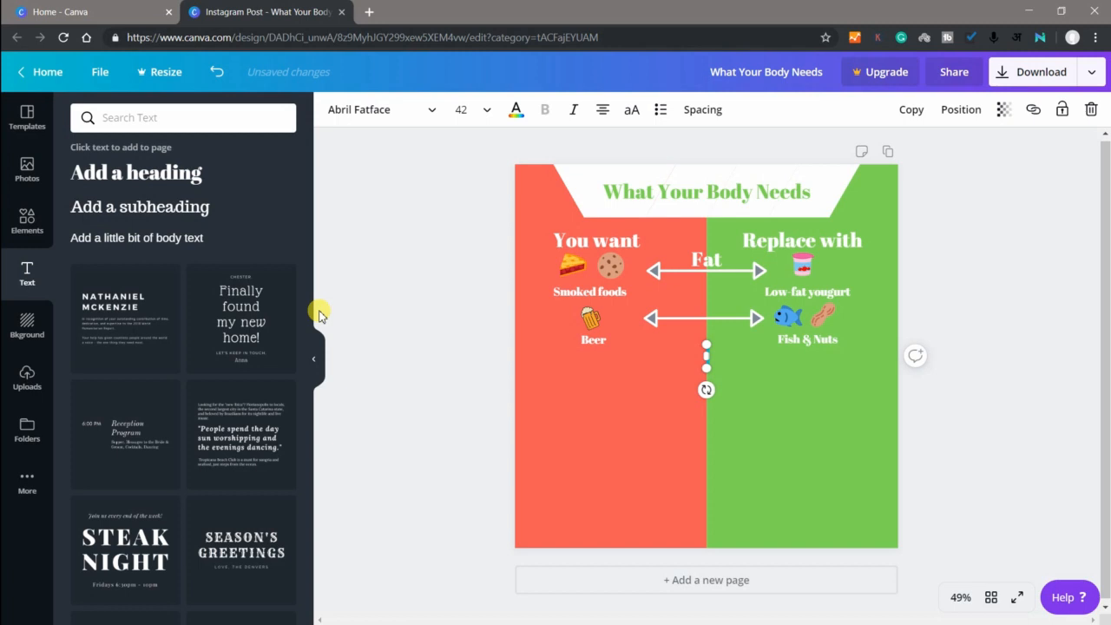
{"action": "type", "text": "Nitrogen"}
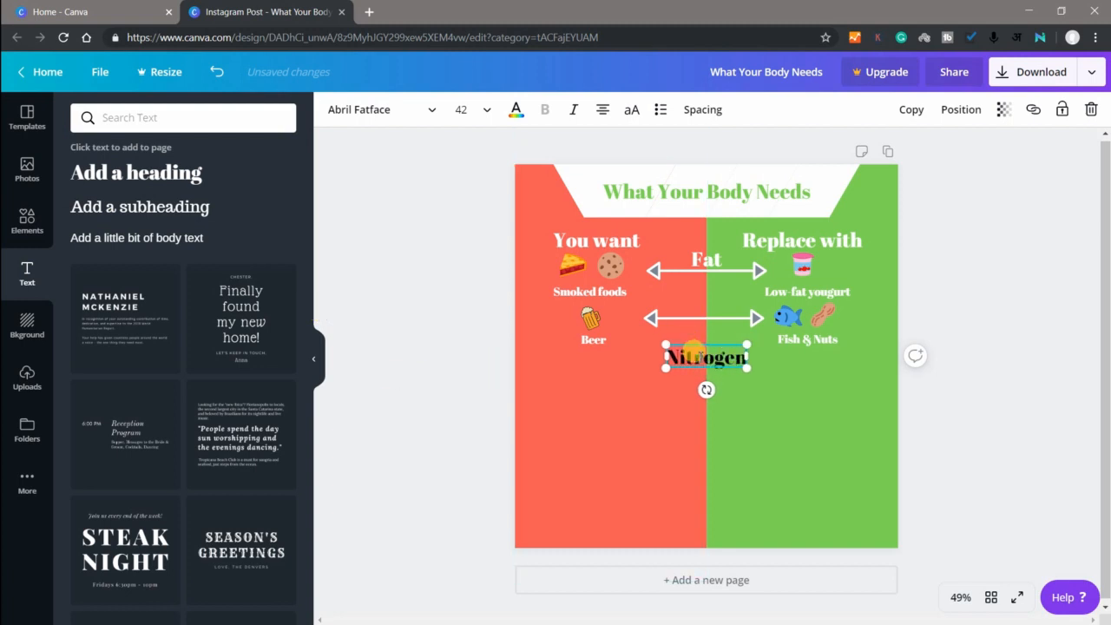
Colour the "Nitrogen" text white and centre it on the page's vertical midline just above the lower arrow
{"action": "double_click", "coordinate": [693, 353]}
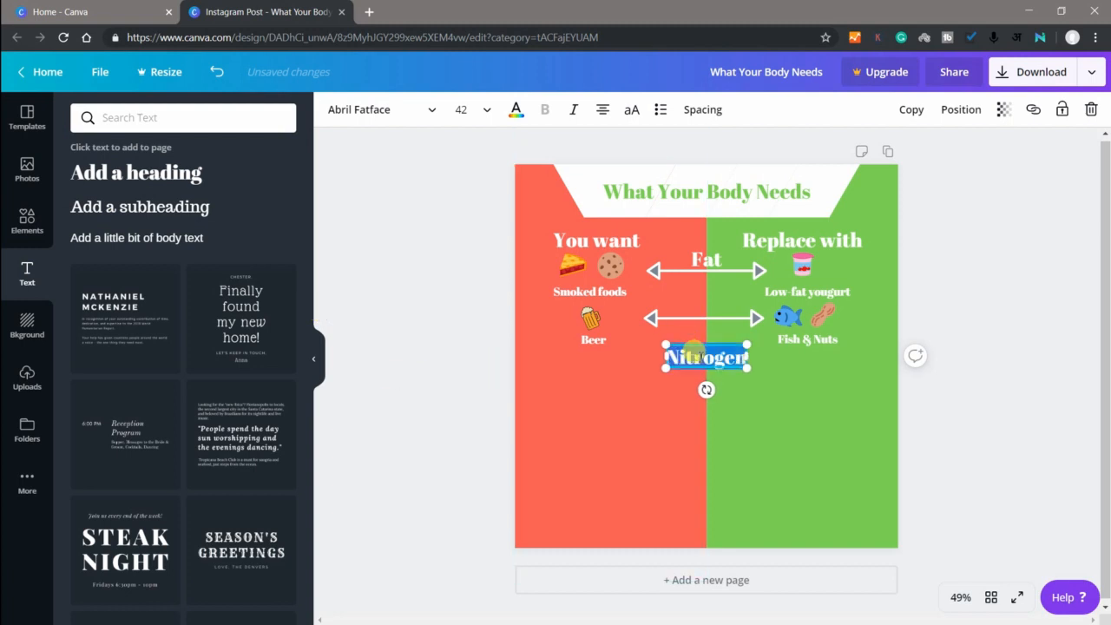
{"action": "left_click", "coordinate": [517, 113]}
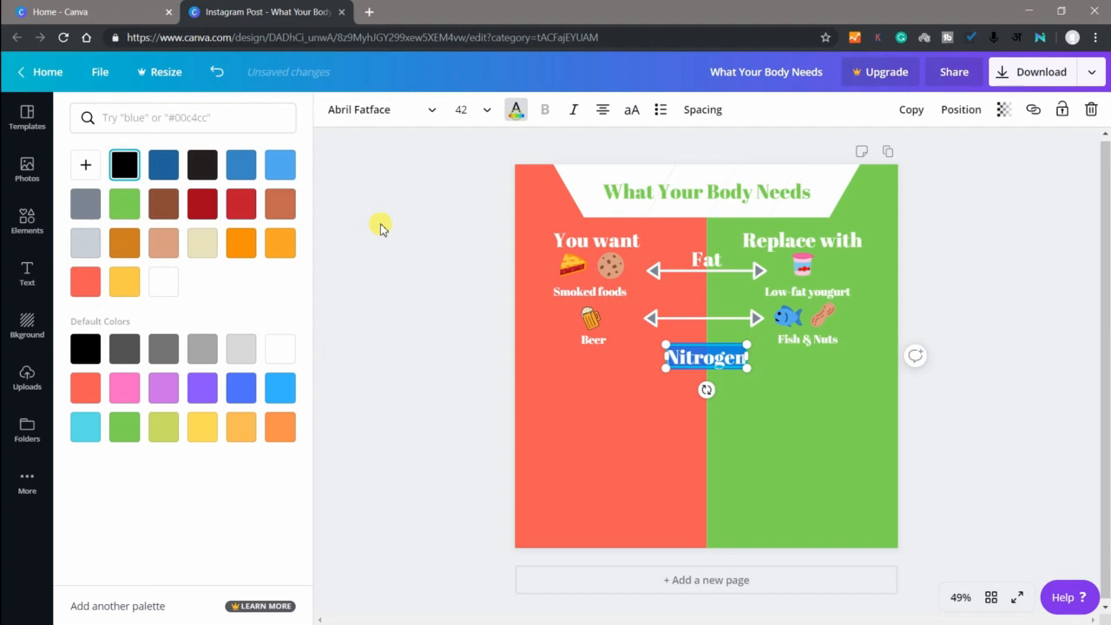
{"action": "left_click", "coordinate": [163, 282]}
{"action": "left_click_drag", "start_coordinate": [708, 344], "coordinate": [707, 295]}
{"action": "left_click", "coordinate": [503, 376]}
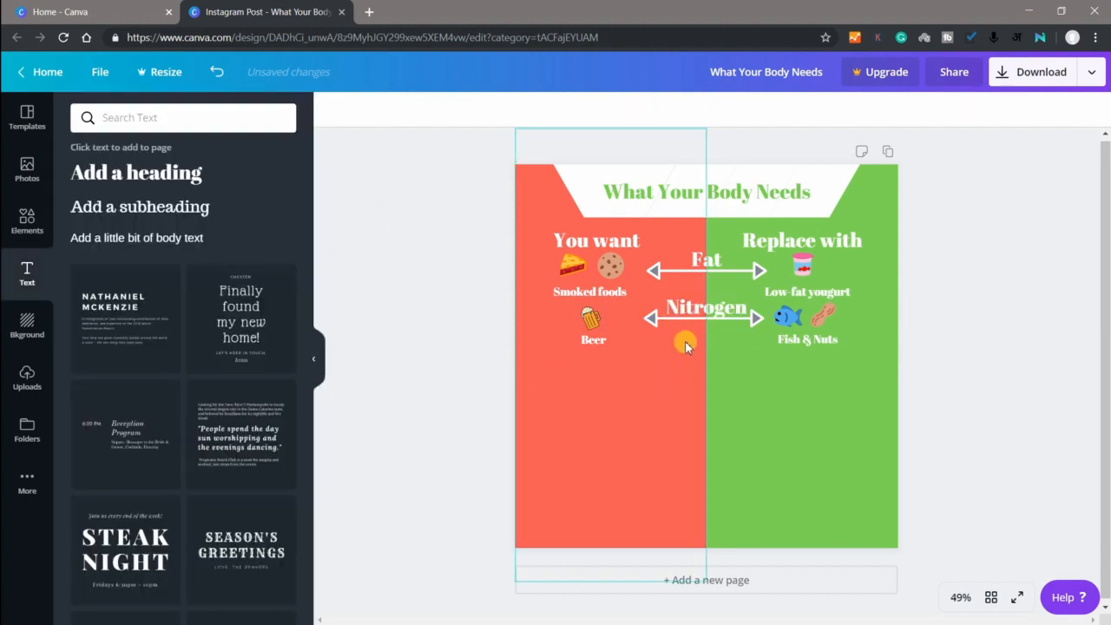
{"action": "left_click", "coordinate": [688, 297]}
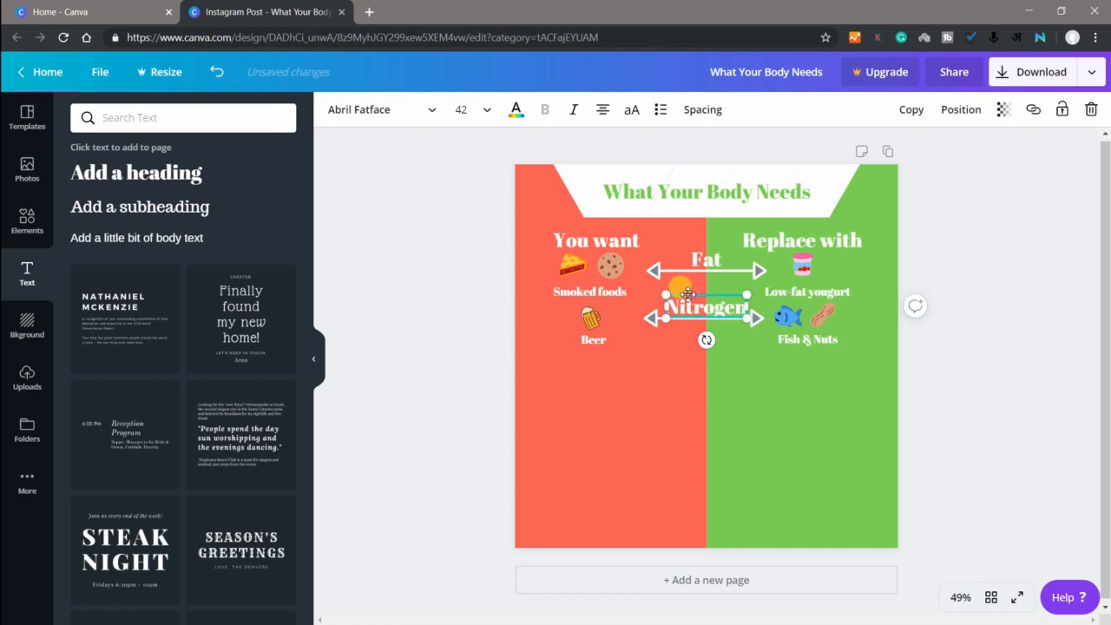
{"action": "left_click_drag", "start_coordinate": [687, 294], "coordinate": [686, 292]}
{"action": "left_click", "coordinate": [449, 356]}
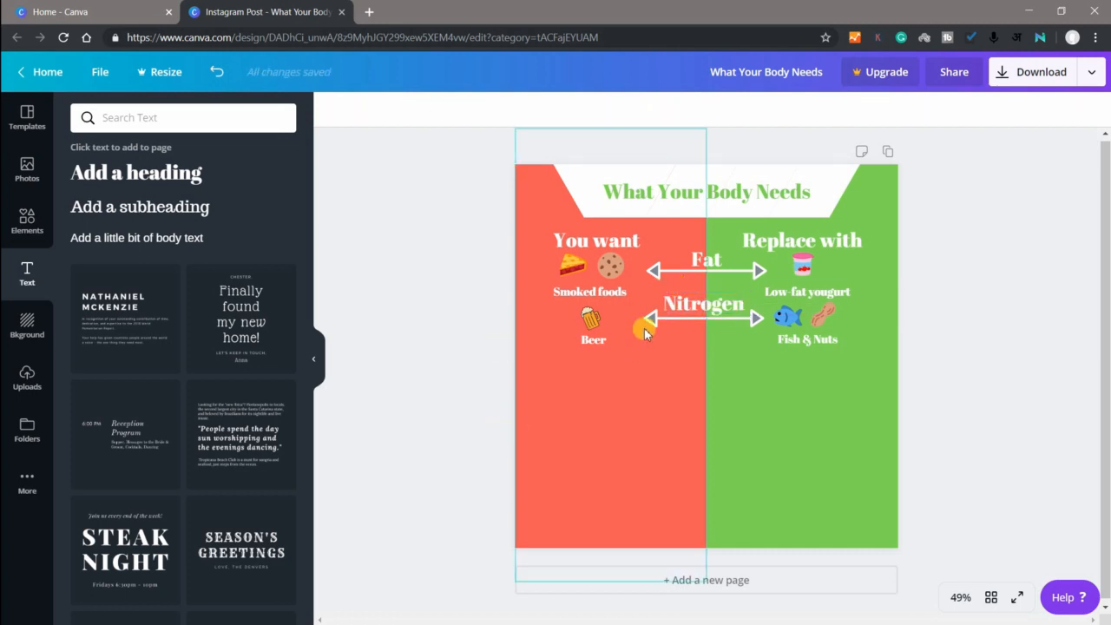
{"action": "left_click", "coordinate": [689, 300]}
{"action": "left_click_drag", "start_coordinate": [703, 299], "coordinate": [690, 296]}
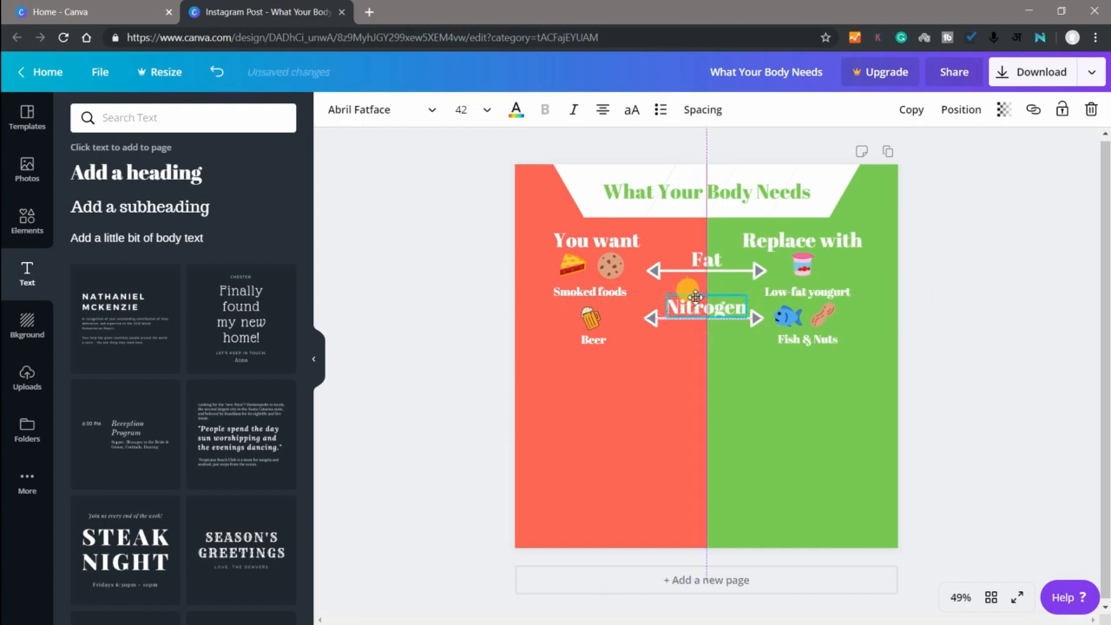
{"action": "left_click", "coordinate": [439, 444]}
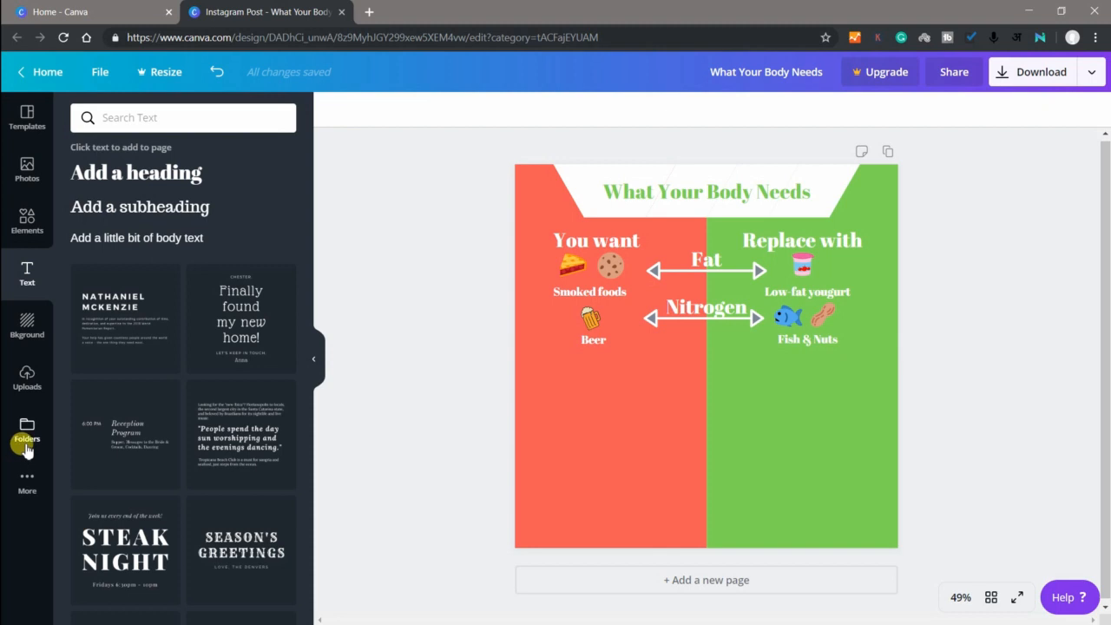
Search the elements for "soda" and place the drinking glass with a straw, scaled down to icon size, beneath "Beer"
{"action": "left_click", "coordinate": [26, 218]}
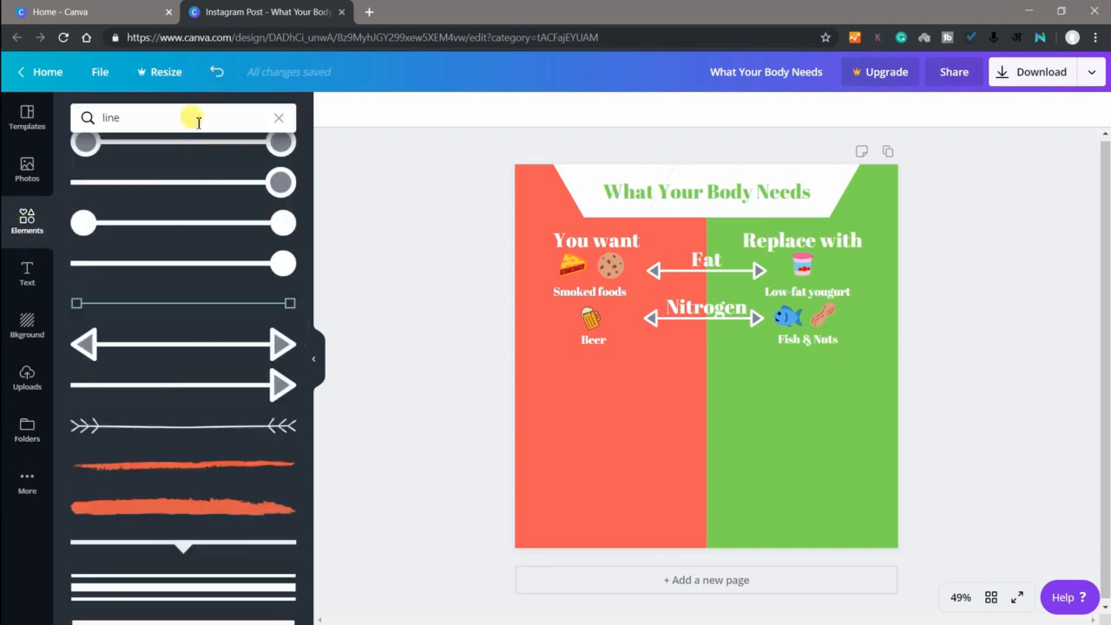
{"action": "left_click", "coordinate": [197, 121]}
{"action": "key", "text": "BackSpace"}
{"action": "type", "text": "so"}
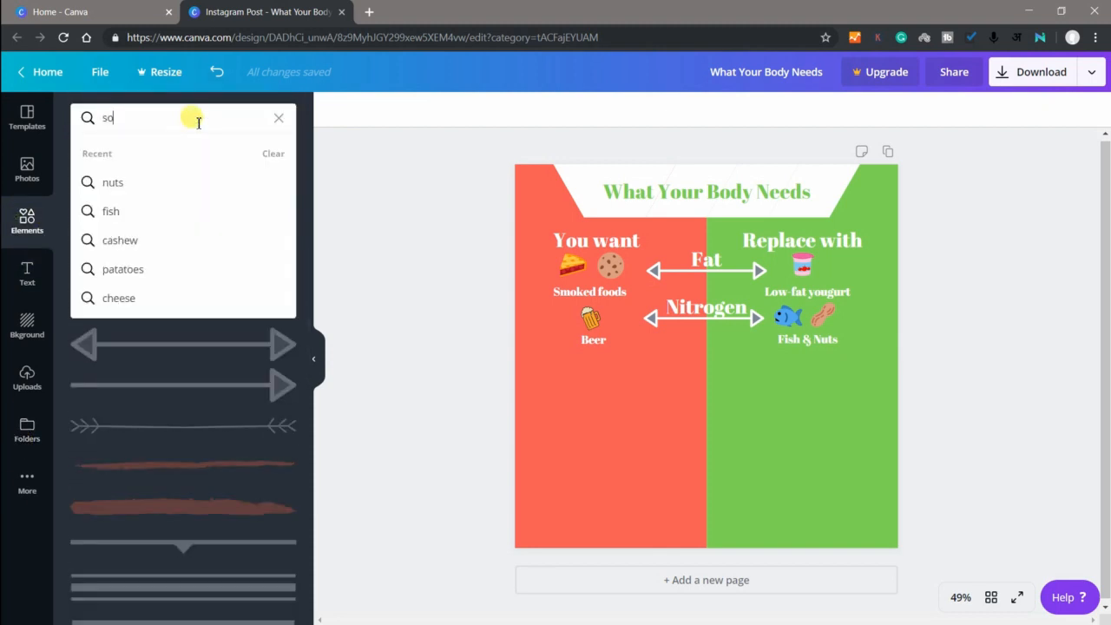
{"action": "type", "text": "da"}
{"action": "key", "text": "Return"}
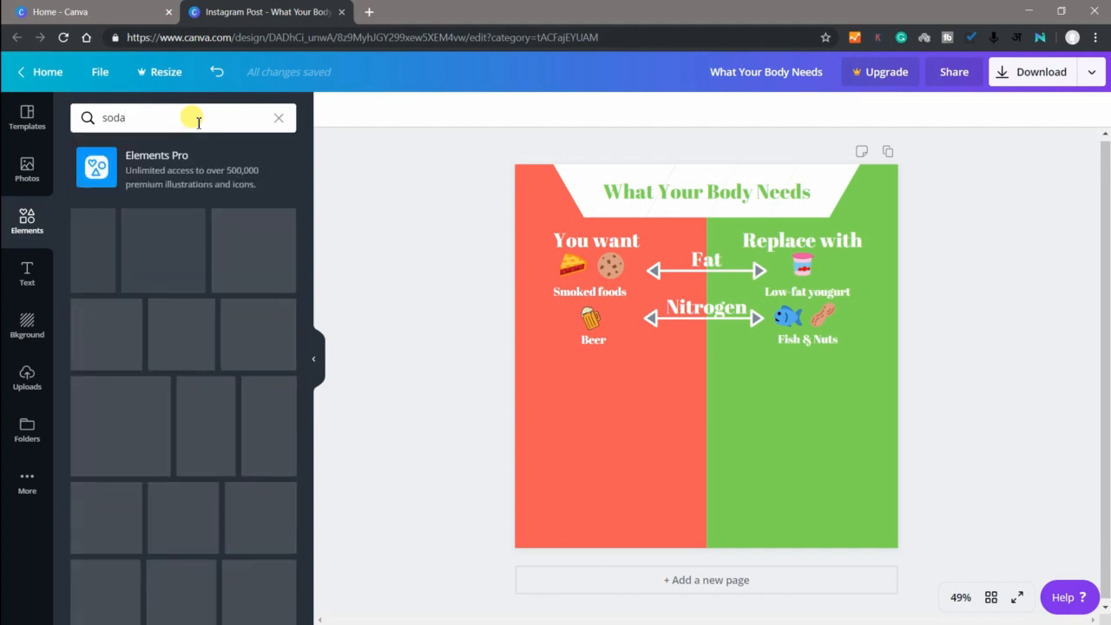
{"action": "left_click", "coordinate": [95, 256]}
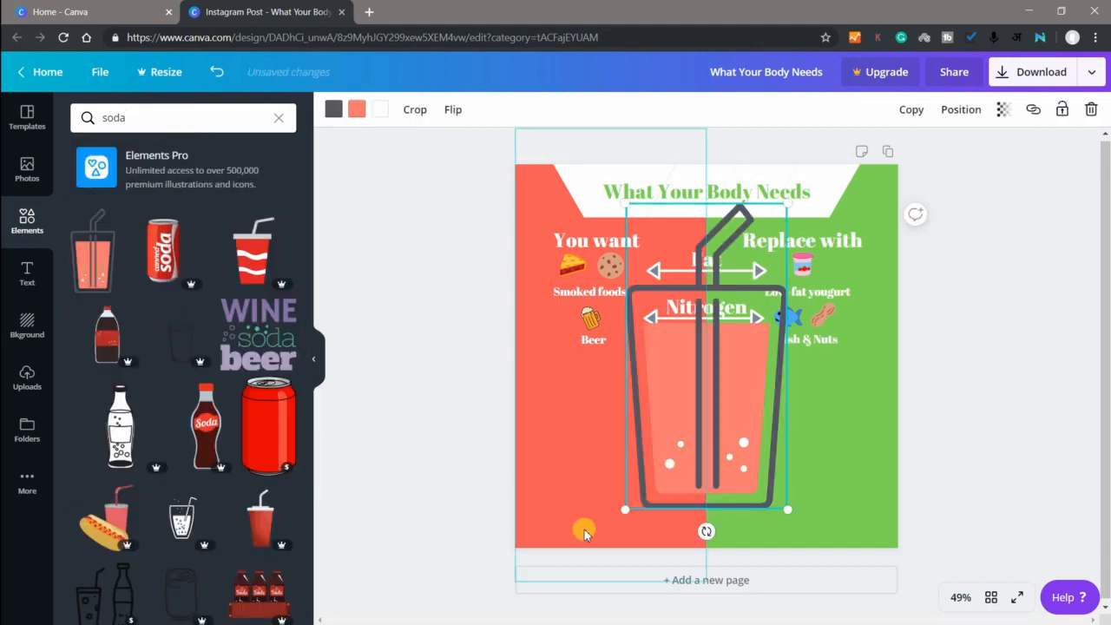
{"action": "left_click_drag", "start_coordinate": [656, 450], "coordinate": [592, 365]}
{"action": "left_click", "coordinate": [456, 367]}
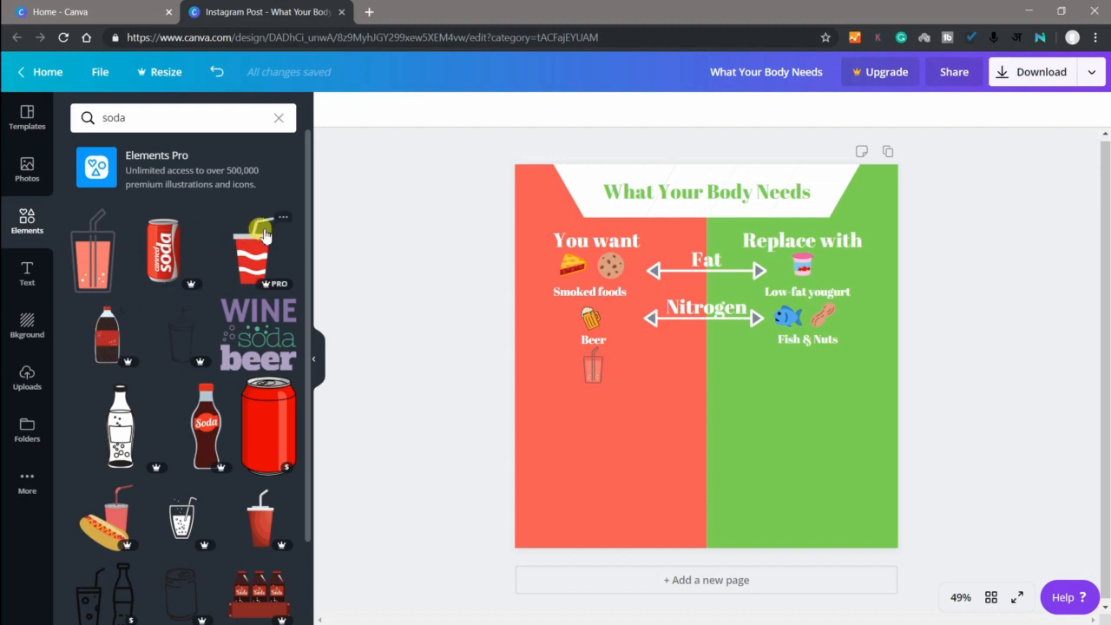
Search the elements for "cheese" and place the orange cheese wedge, scaled down to icon size, beneath "Fish & Nuts"
{"action": "left_click", "coordinate": [234, 126]}
{"action": "double_click", "coordinate": [236, 129]}
{"action": "key", "text": "BackSpace"}
{"action": "type", "text": "c"}
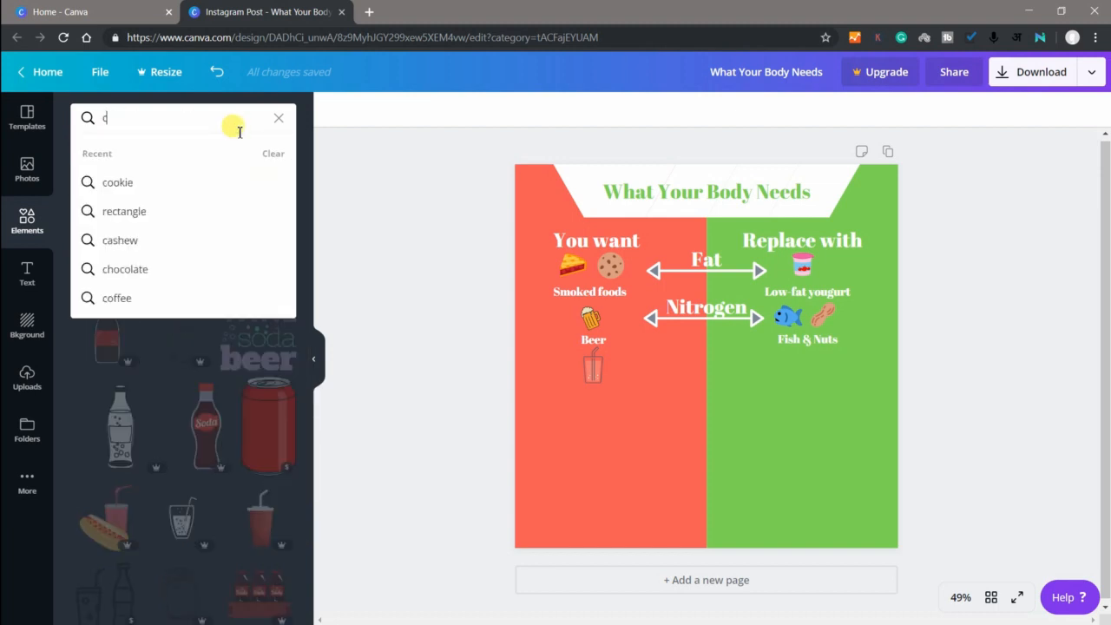
{"action": "type", "text": "heese"}
{"action": "key", "text": "Return"}
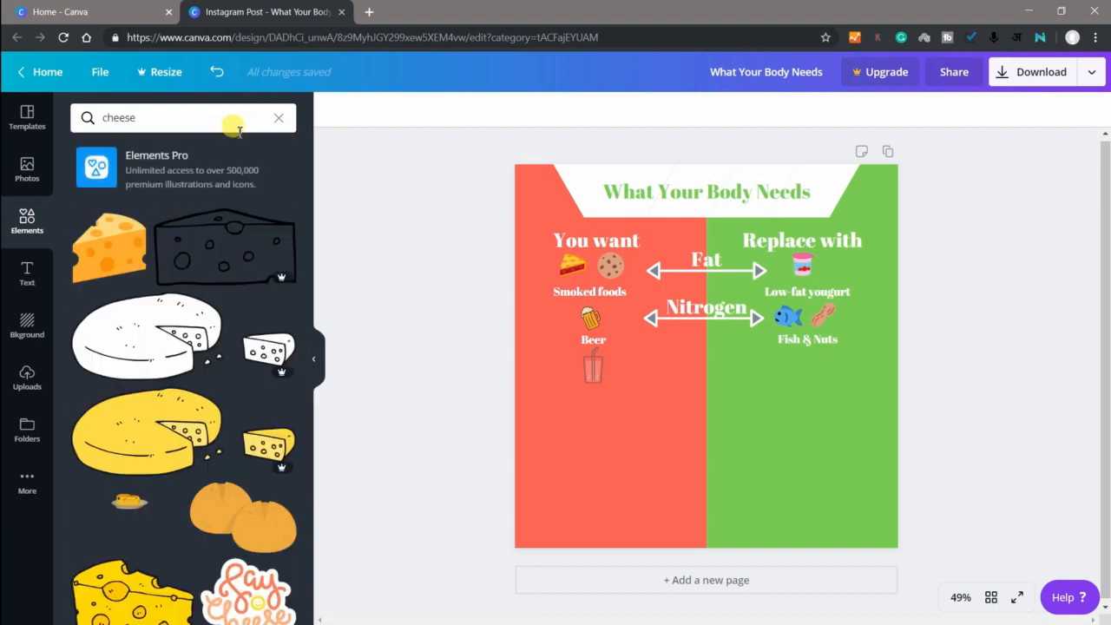
{"action": "left_click", "coordinate": [100, 256]}
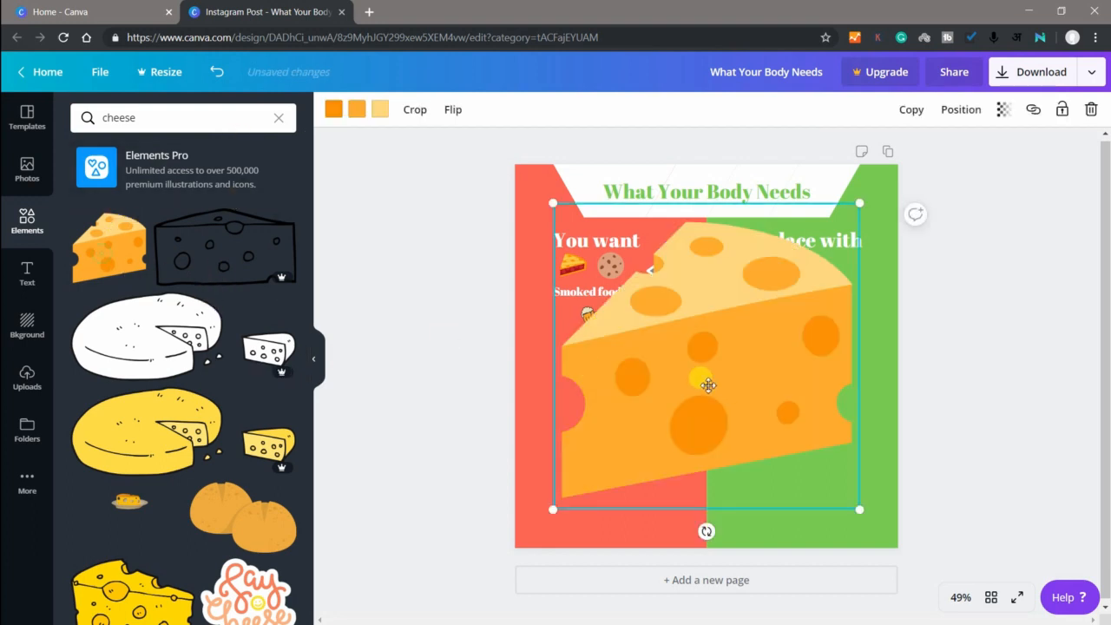
{"action": "left_click_drag", "start_coordinate": [549, 512], "coordinate": [776, 368]}
Search the elements for "potato" and place the pinkish-brown potato, scaled down to icon size, beside the cheese wedge beneath "Fish & Nuts"
{"action": "left_click", "coordinate": [159, 118]}
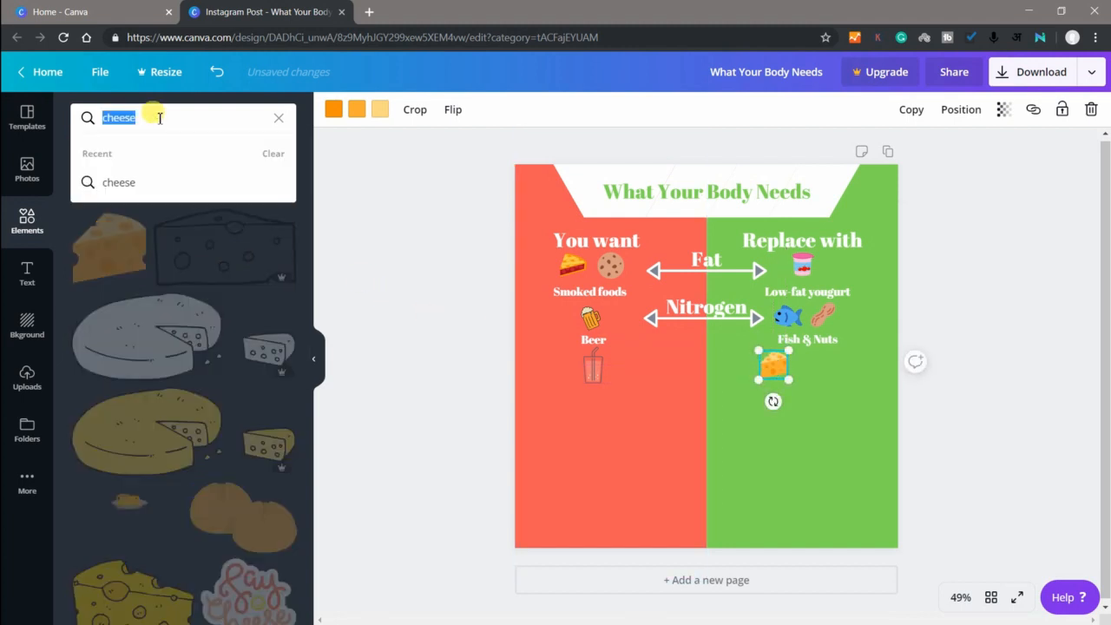
{"action": "key", "text": "BackSpace"}
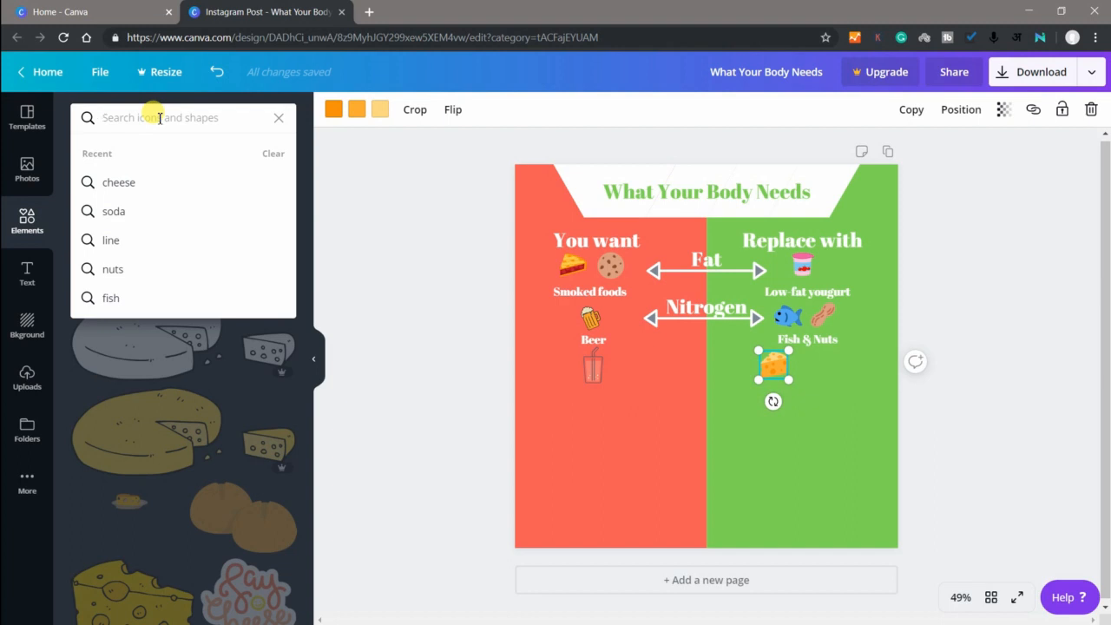
{"action": "type", "text": "p"}
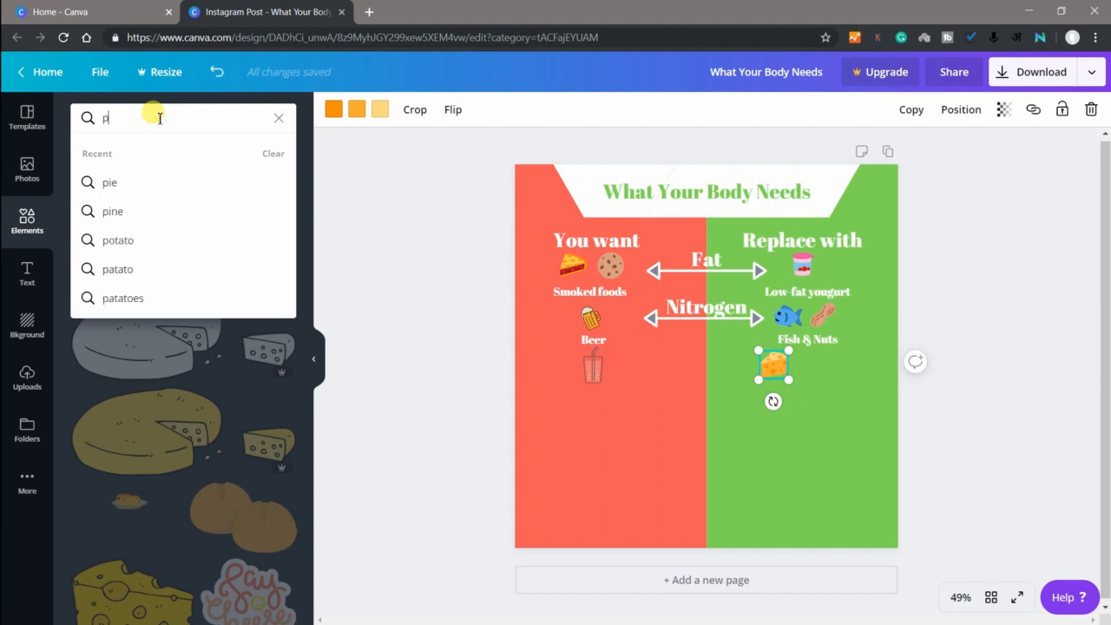
{"action": "type", "text": "ota"}
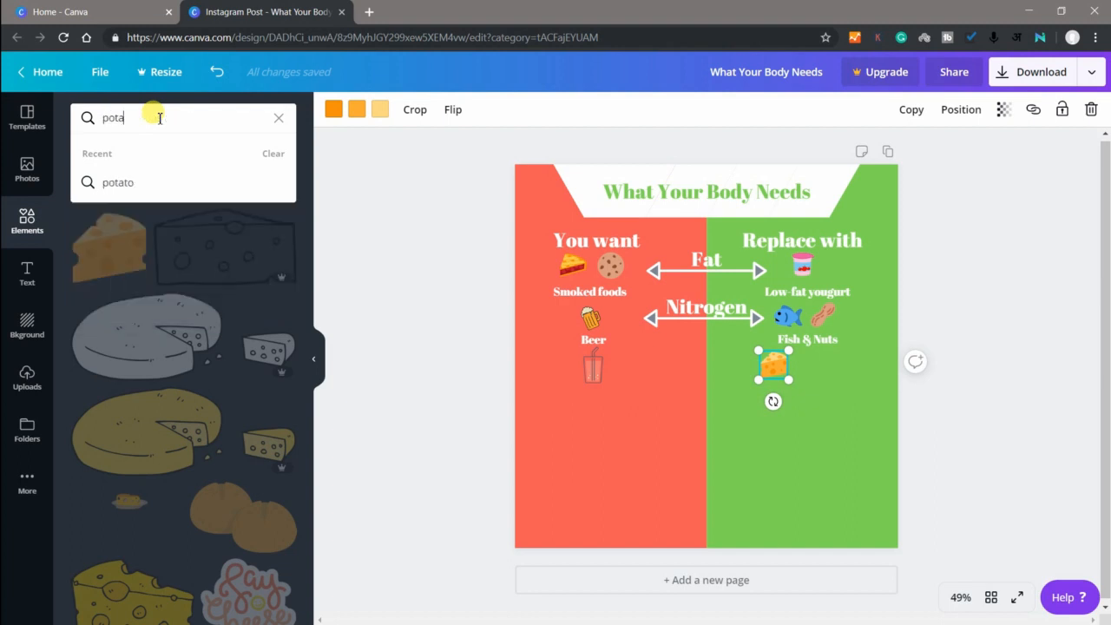
{"action": "type", "text": "to"}
{"action": "key", "text": "Return"}
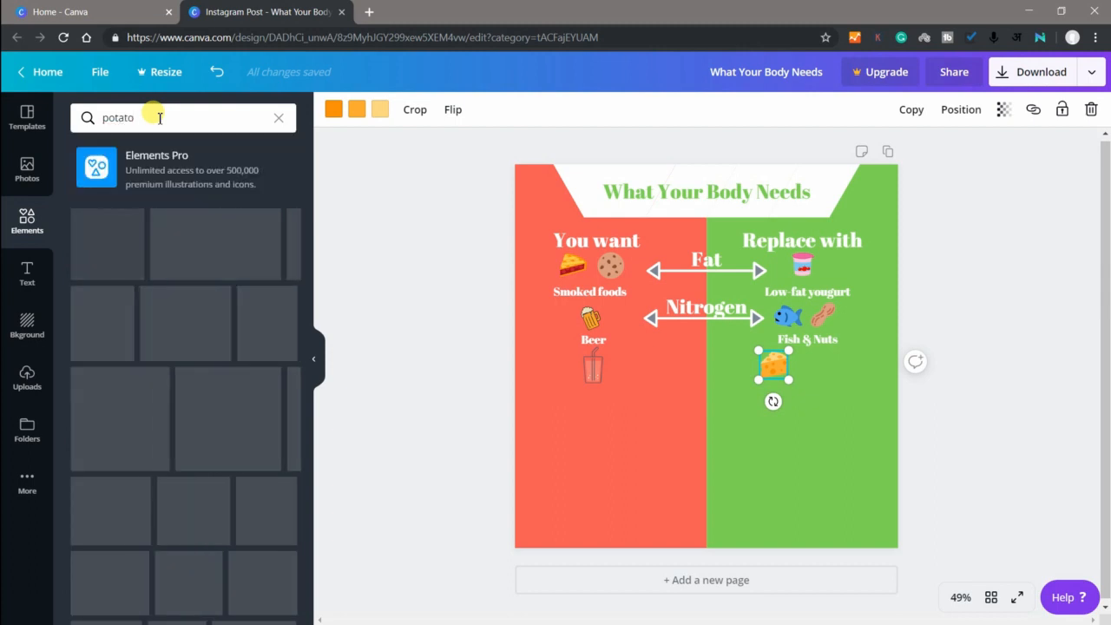
{"action": "left_click", "coordinate": [121, 255]}
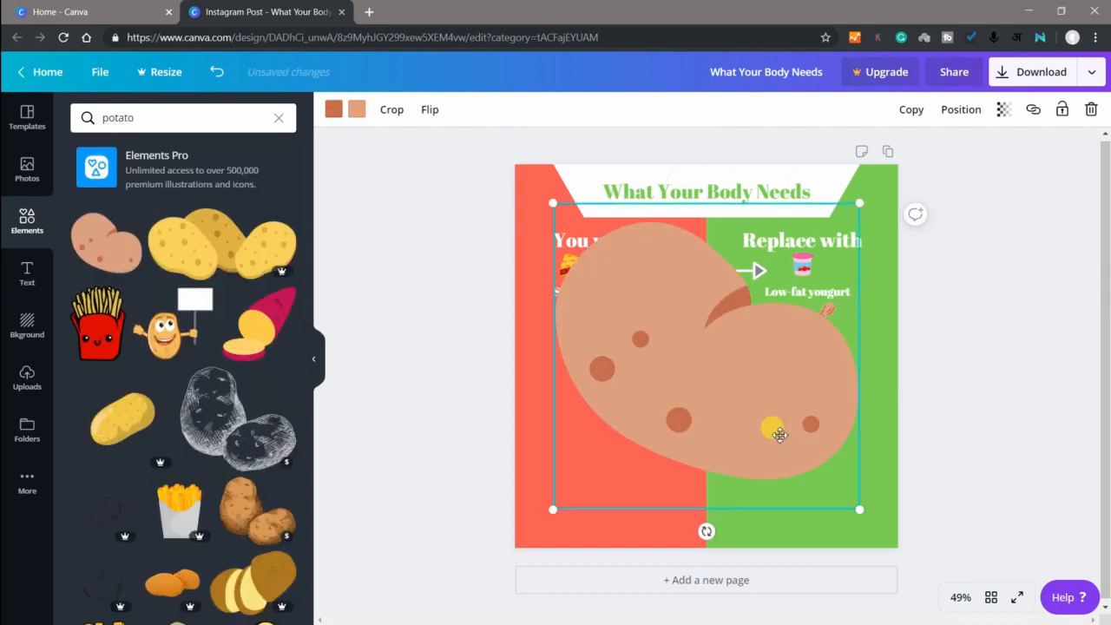
{"action": "left_click_drag", "start_coordinate": [549, 509], "coordinate": [820, 359]}
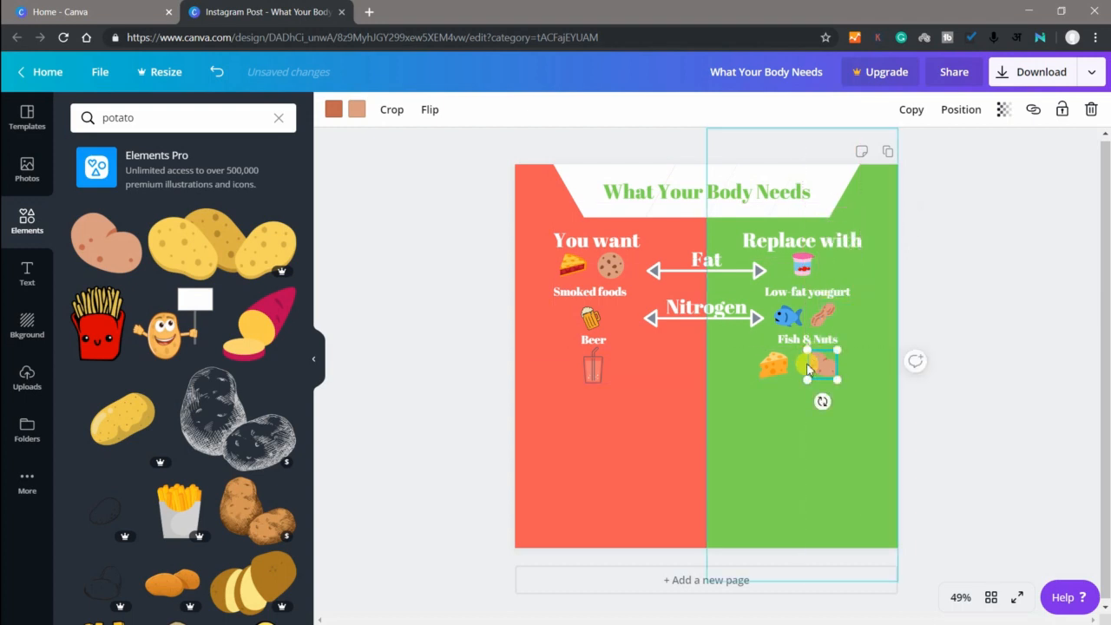
Move the cheese wedge closer to the potato and nudge the drinking glass up closer beneath "Beer"
{"action": "left_click", "coordinate": [780, 369]}
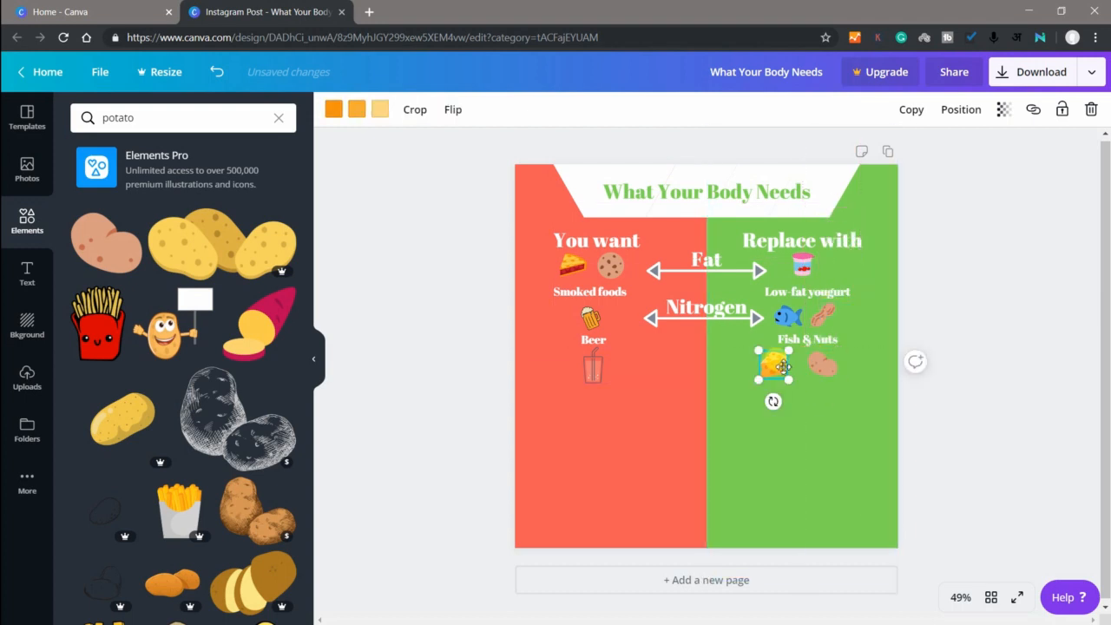
{"action": "left_click_drag", "start_coordinate": [777, 366], "coordinate": [586, 376]}
{"action": "left_click", "coordinate": [475, 393]}
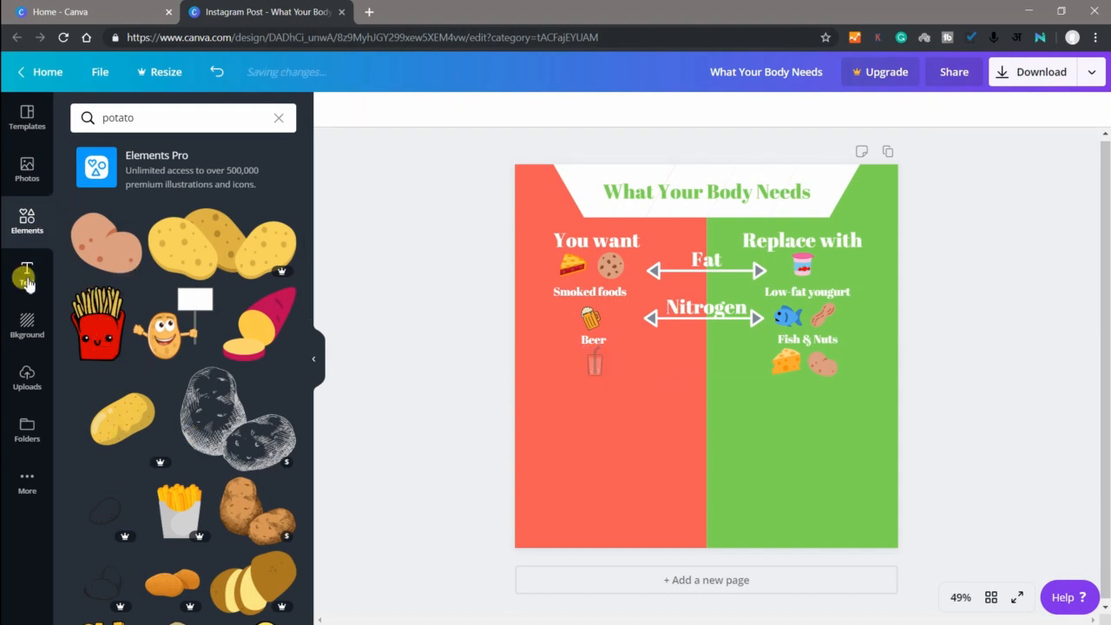
Add a heading reading "Soda" to the design
{"action": "left_click", "coordinate": [27, 274]}
{"action": "left_click", "coordinate": [160, 123]}
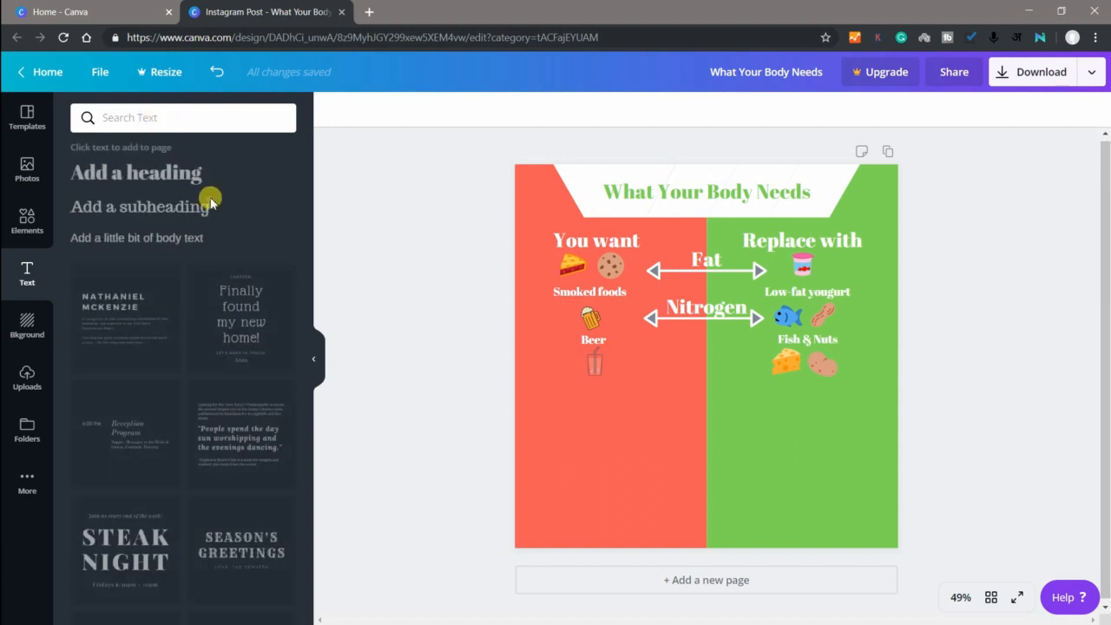
{"action": "left_click", "coordinate": [186, 172]}
{"action": "key", "text": "BackSpace"}
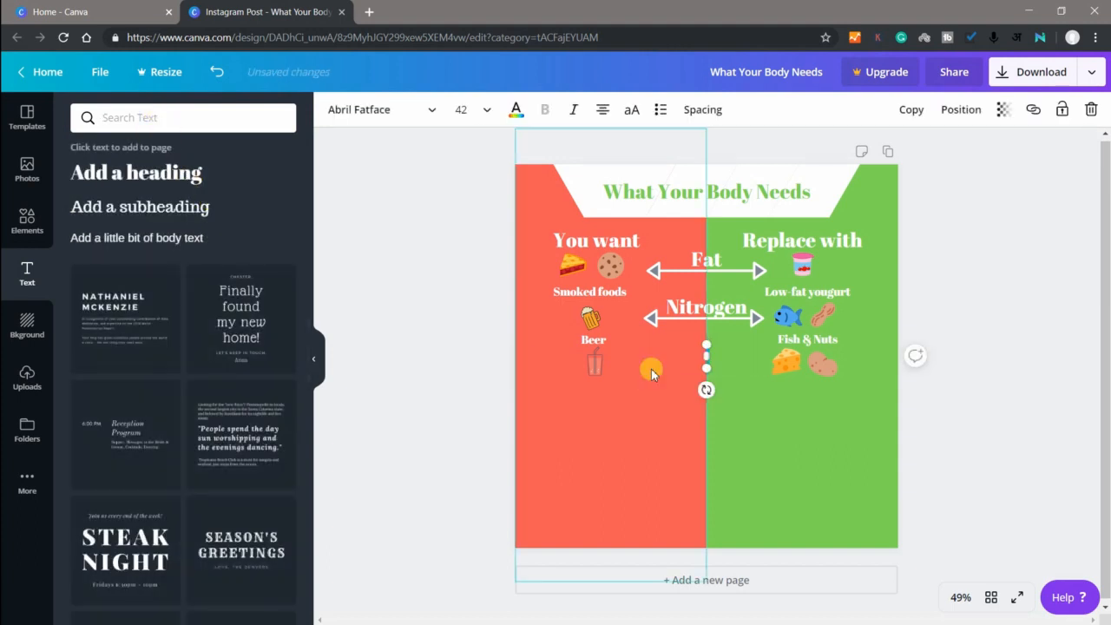
{"action": "type", "text": "So"}
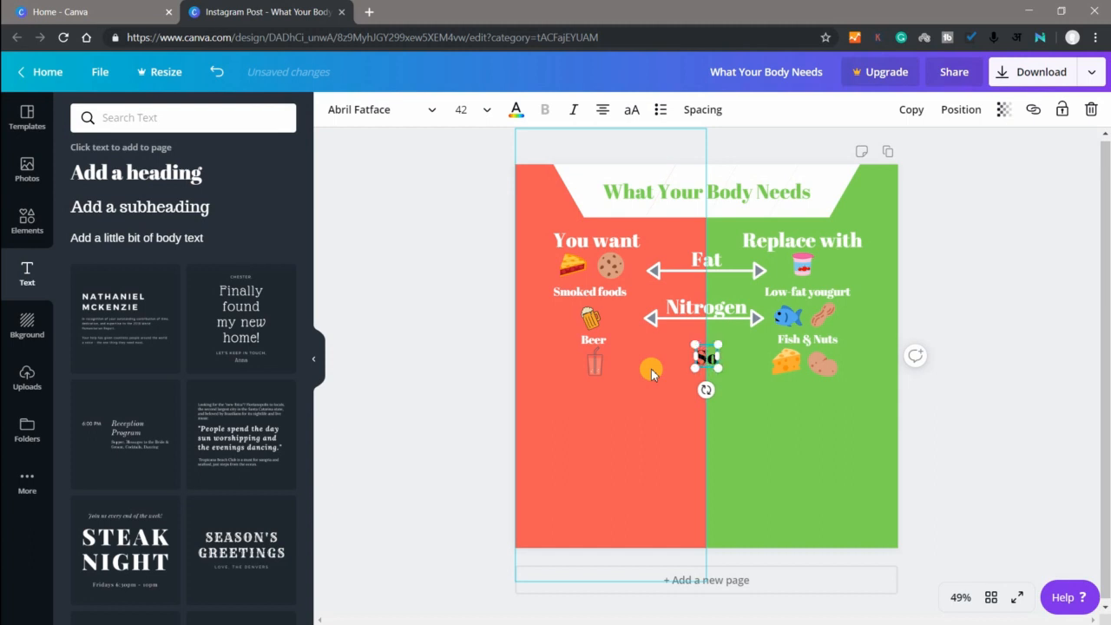
{"action": "type", "text": "da"}
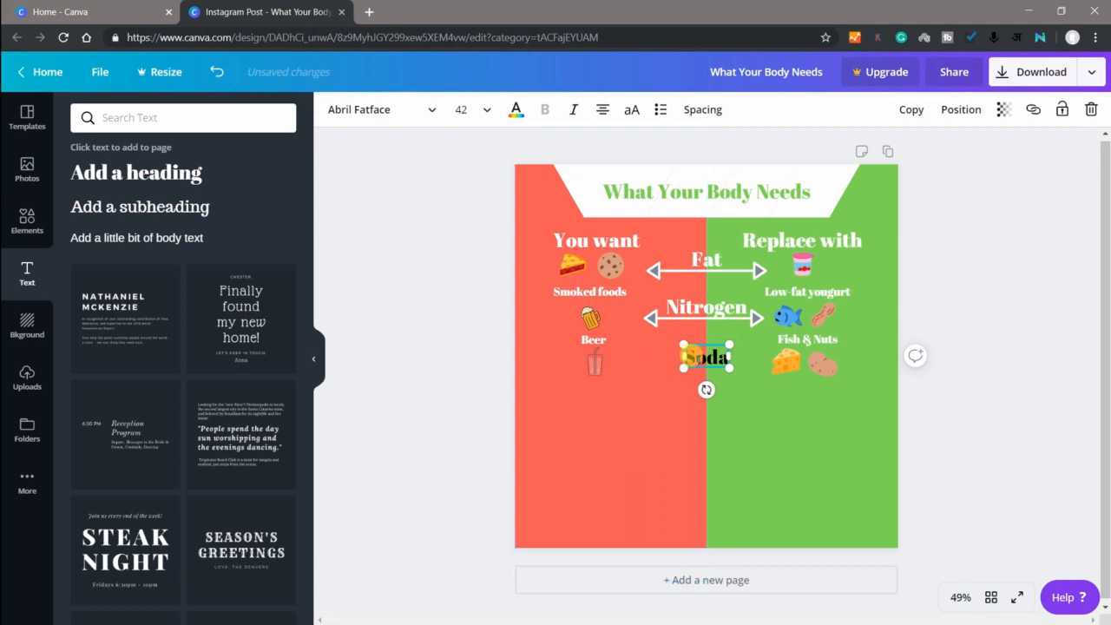
Set the "Soda" text to size 24 in white and place it directly beneath the drinking glass
{"action": "double_click", "coordinate": [698, 357]}
{"action": "left_click", "coordinate": [488, 111]}
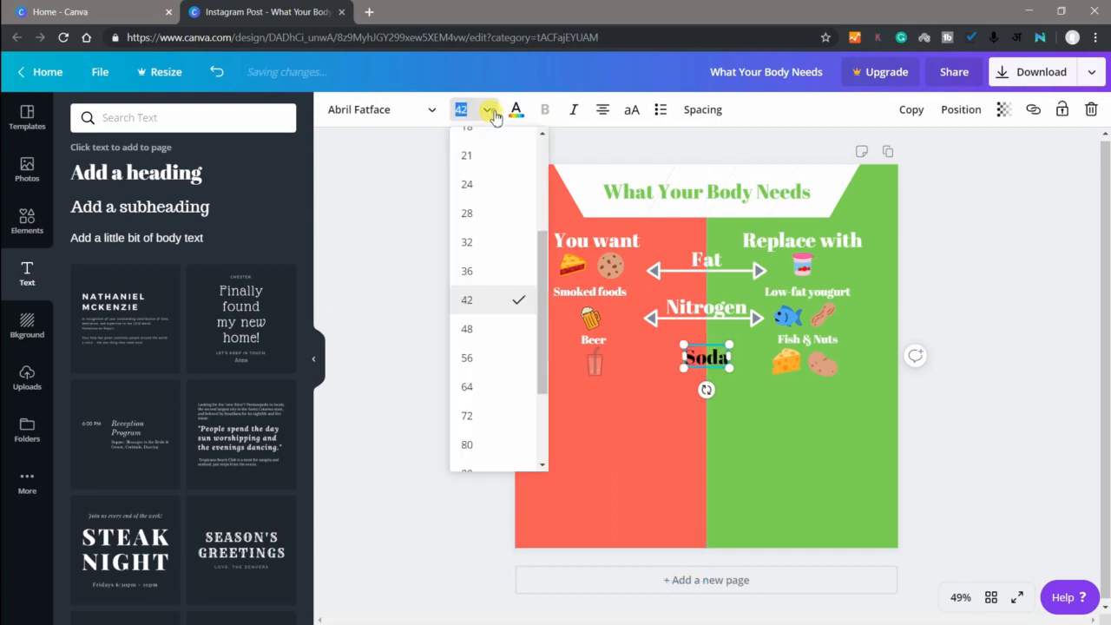
{"action": "left_click", "coordinate": [484, 193]}
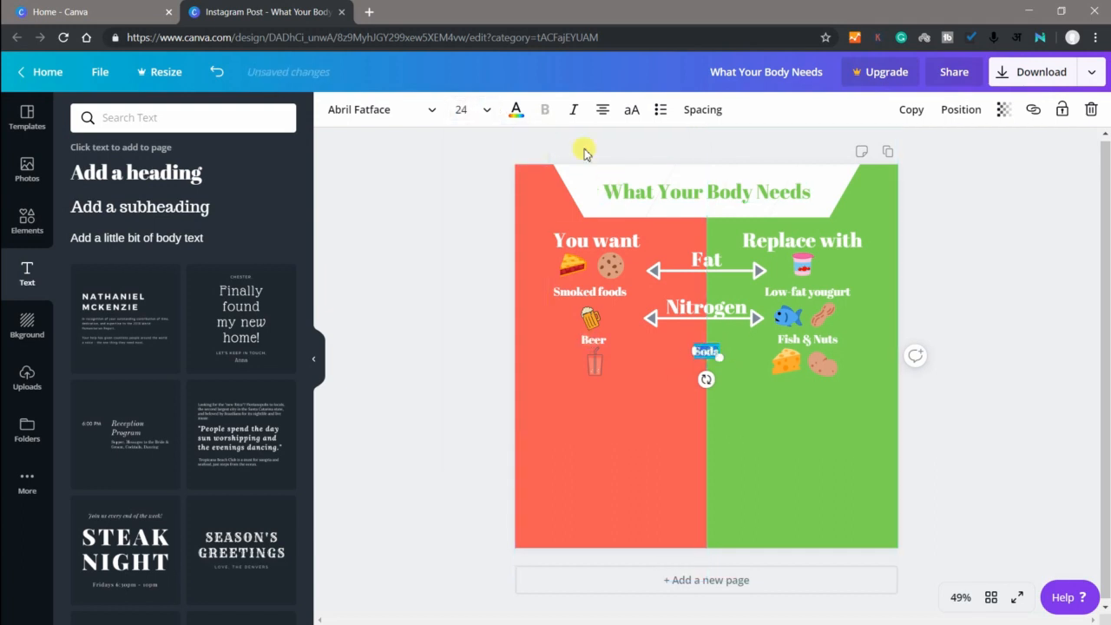
{"action": "left_click", "coordinate": [516, 109]}
{"action": "left_click", "coordinate": [280, 388]}
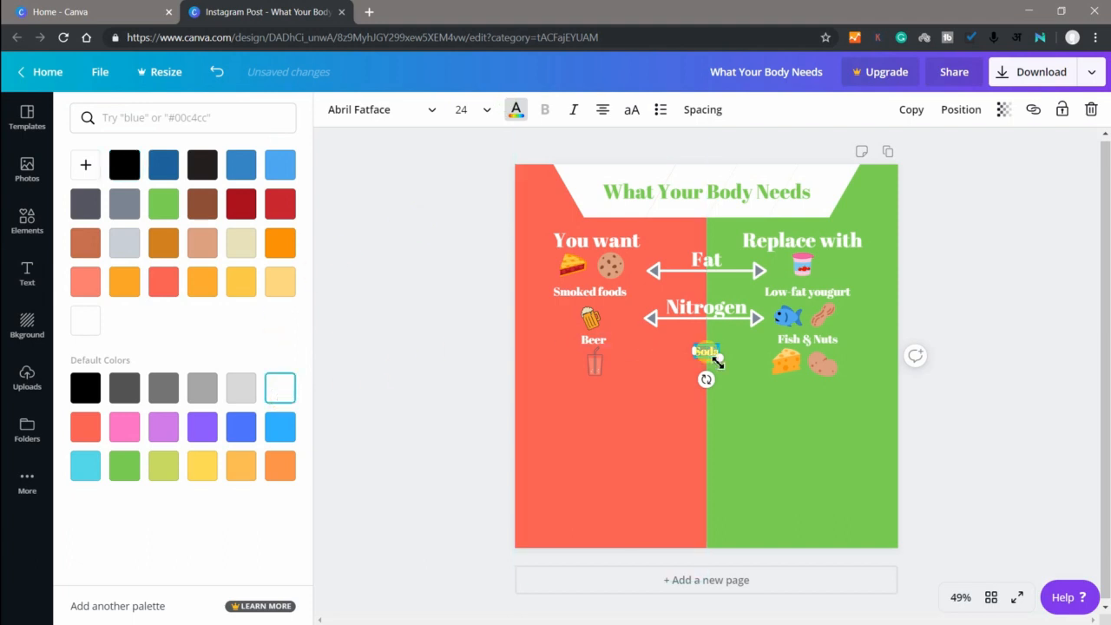
{"action": "left_click_drag", "start_coordinate": [646, 397], "coordinate": [584, 394]}
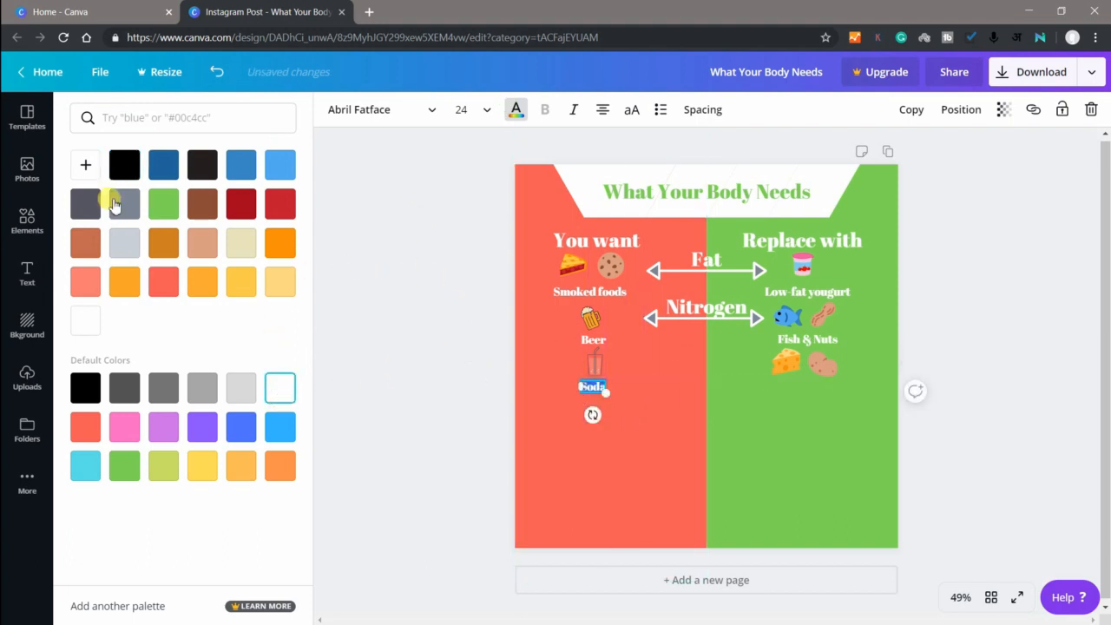
Add another heading reading "Cheese & Potato" to the design
{"action": "left_click", "coordinate": [18, 271]}
{"action": "left_click", "coordinate": [130, 173]}
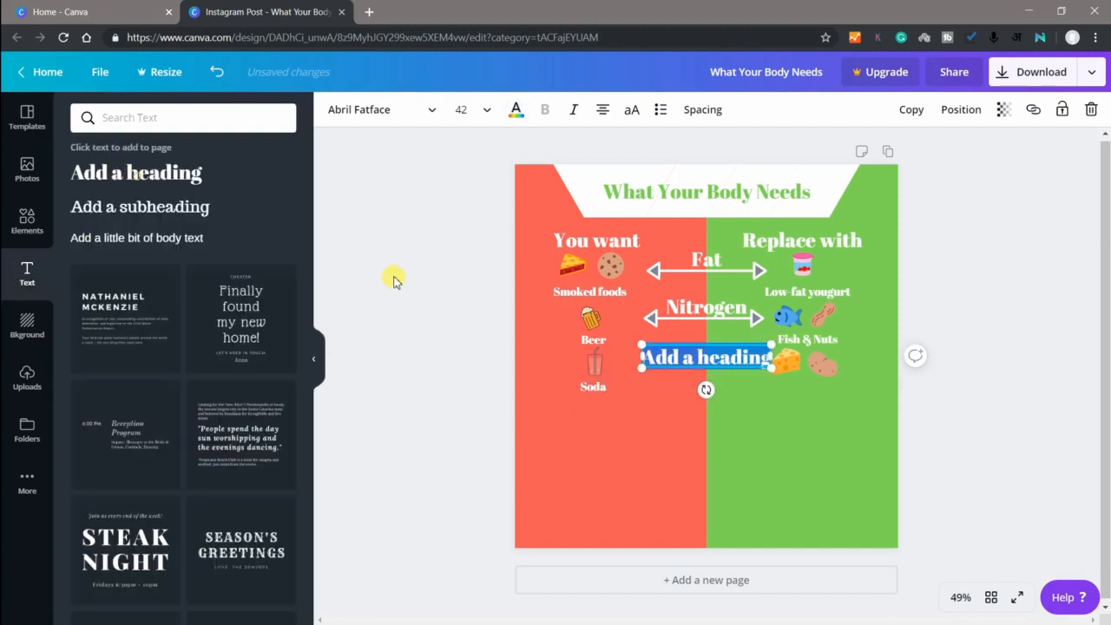
{"action": "key", "text": "BackSpace"}
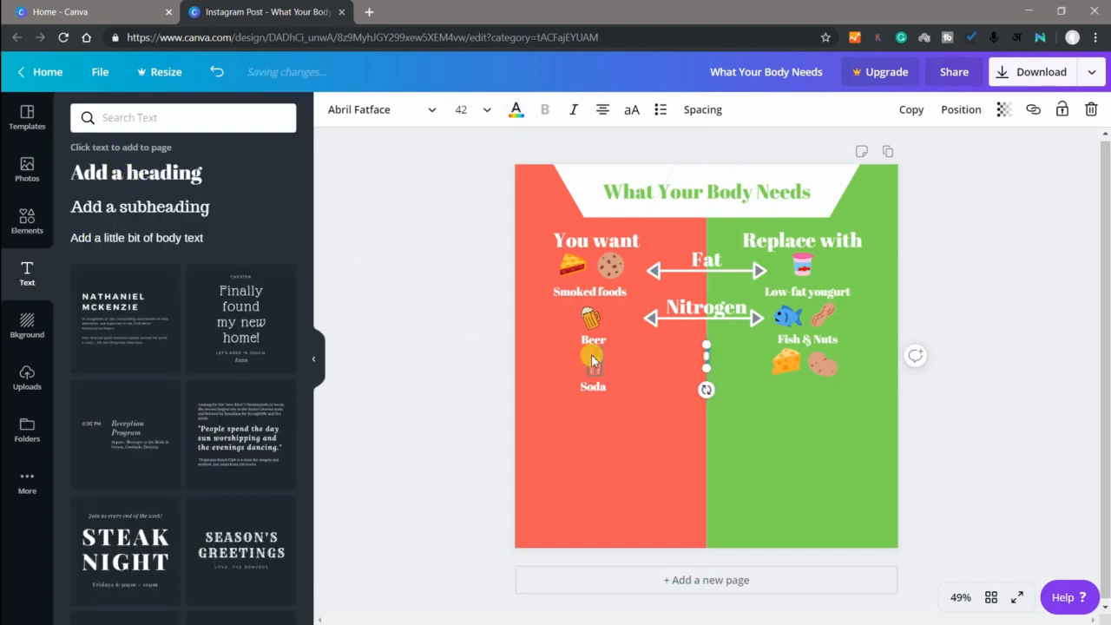
{"action": "type", "text": "Cheese"}
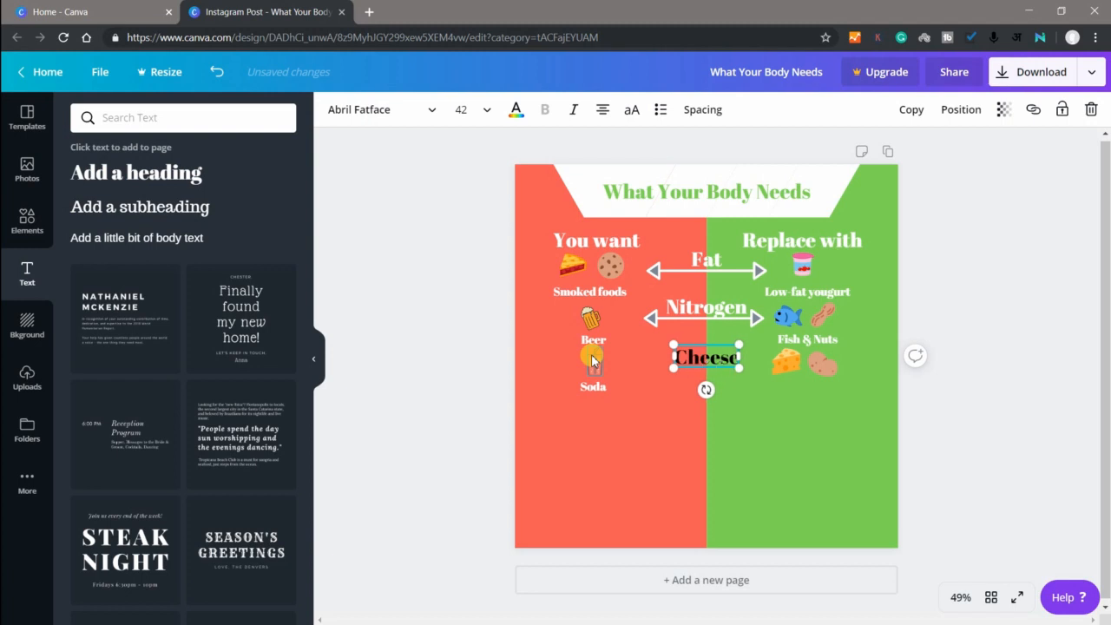
{"action": "type", "text": " &"}
{"action": "type", "text": " F"}
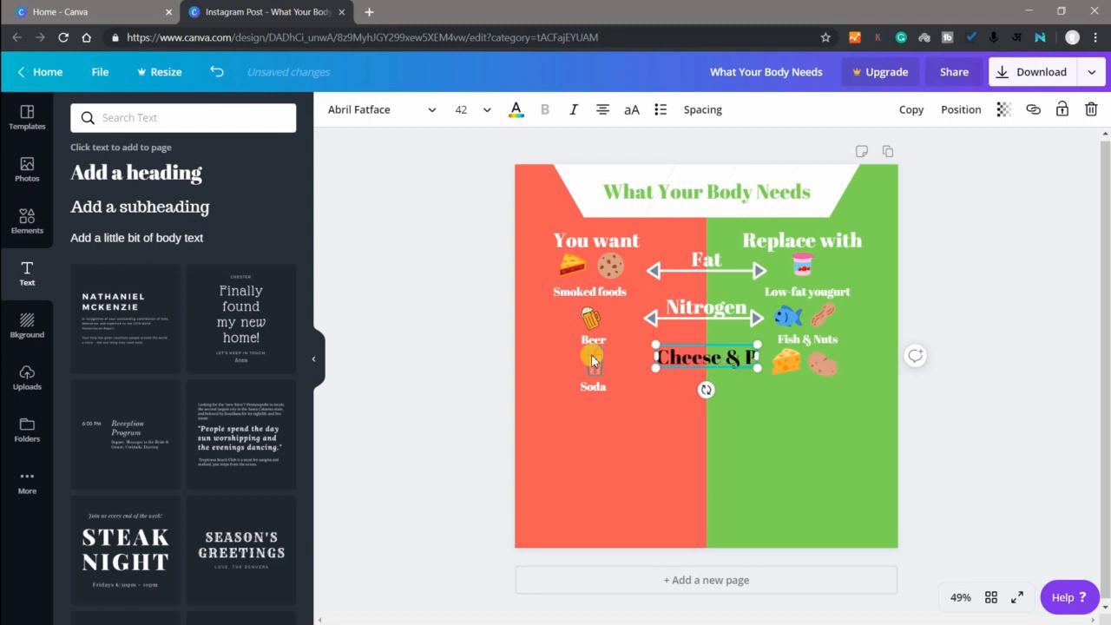
{"action": "type", "text": "ota"}
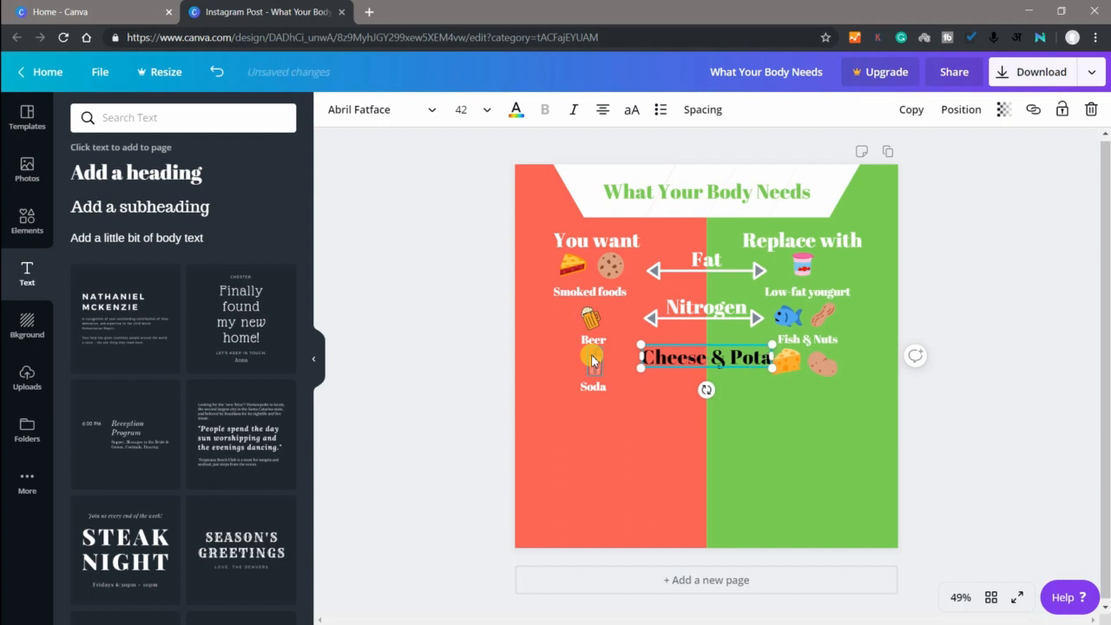
{"action": "type", "text": "to"}
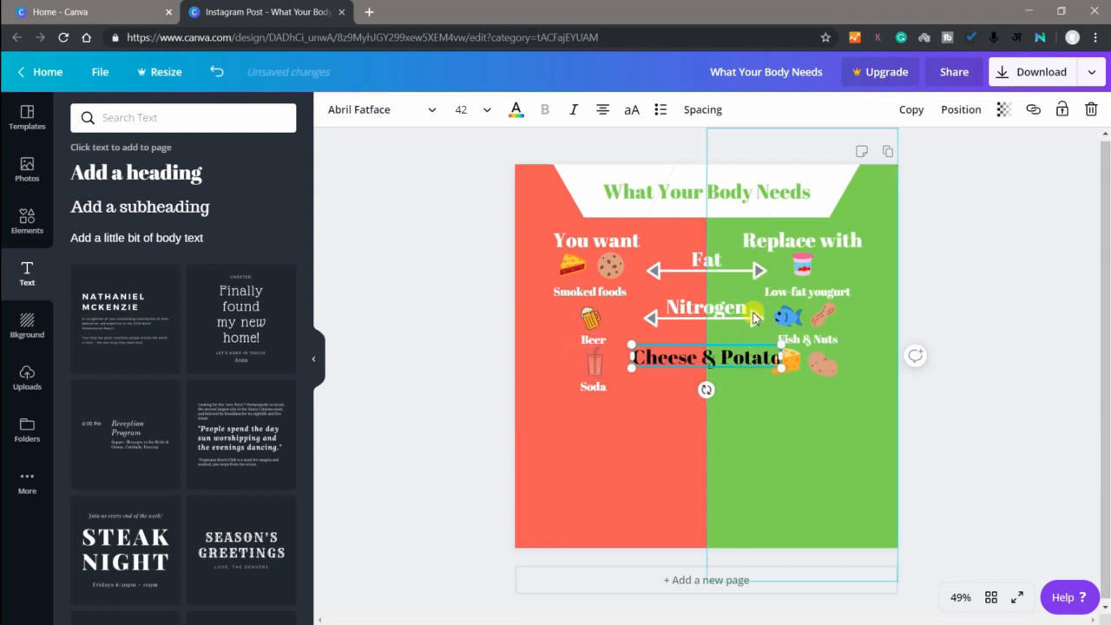
Set the "Cheese & Potato" text to size 24 in white and place it beneath the cheese and potato icons
{"action": "left_click_drag", "start_coordinate": [782, 357], "coordinate": [631, 358]}
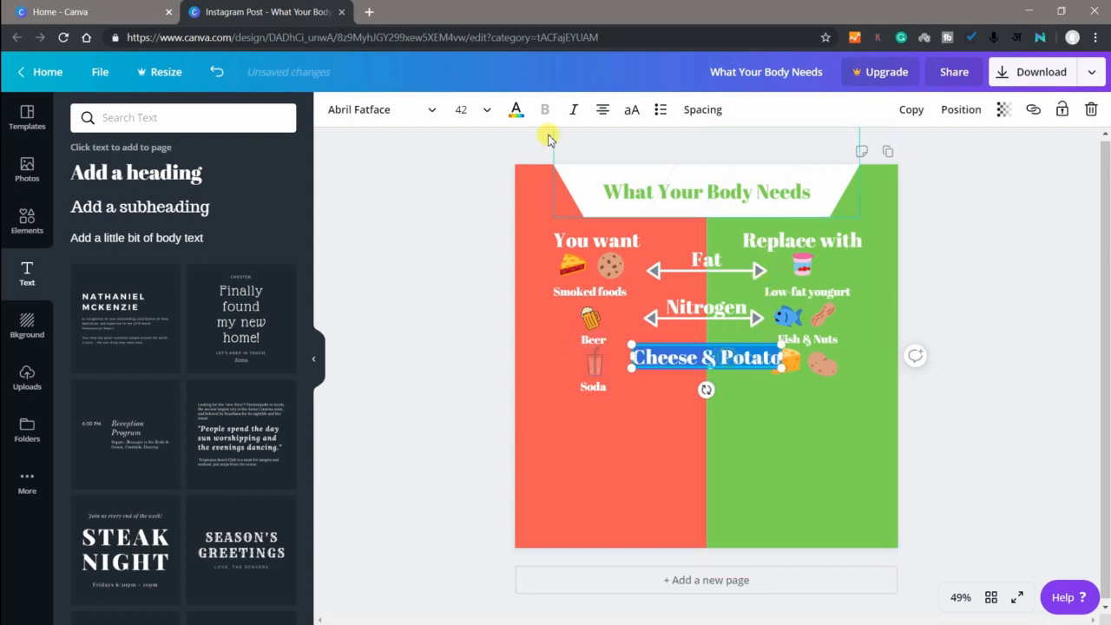
{"action": "left_click", "coordinate": [477, 110]}
{"action": "left_click", "coordinate": [505, 183]}
{"action": "left_click", "coordinate": [515, 110]}
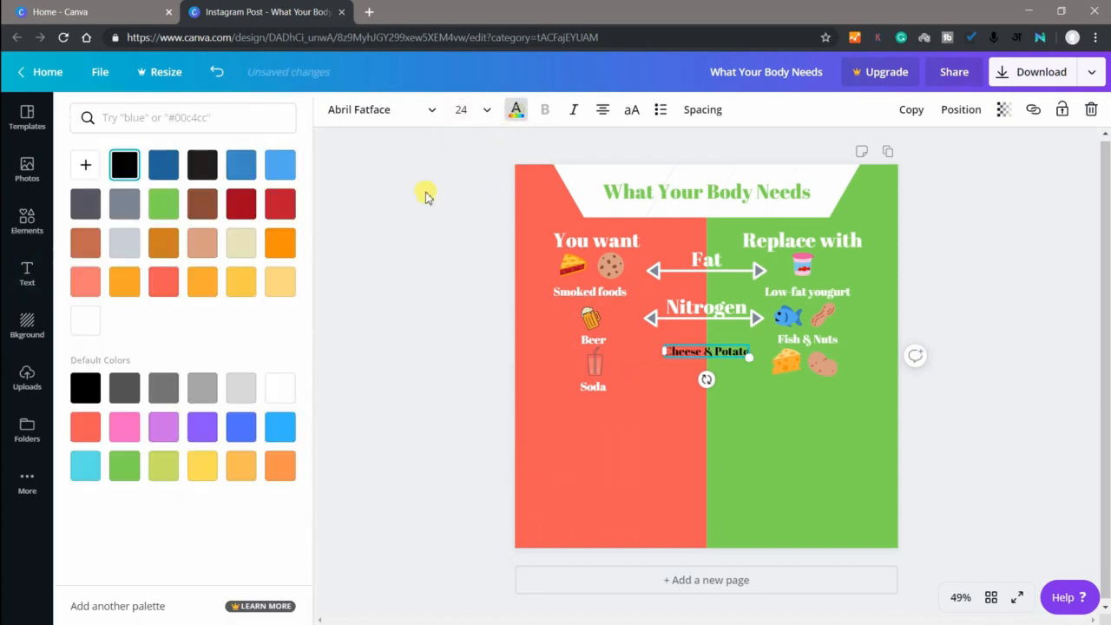
{"action": "left_click", "coordinate": [279, 388]}
{"action": "left_click_drag", "start_coordinate": [694, 351], "coordinate": [789, 376]}
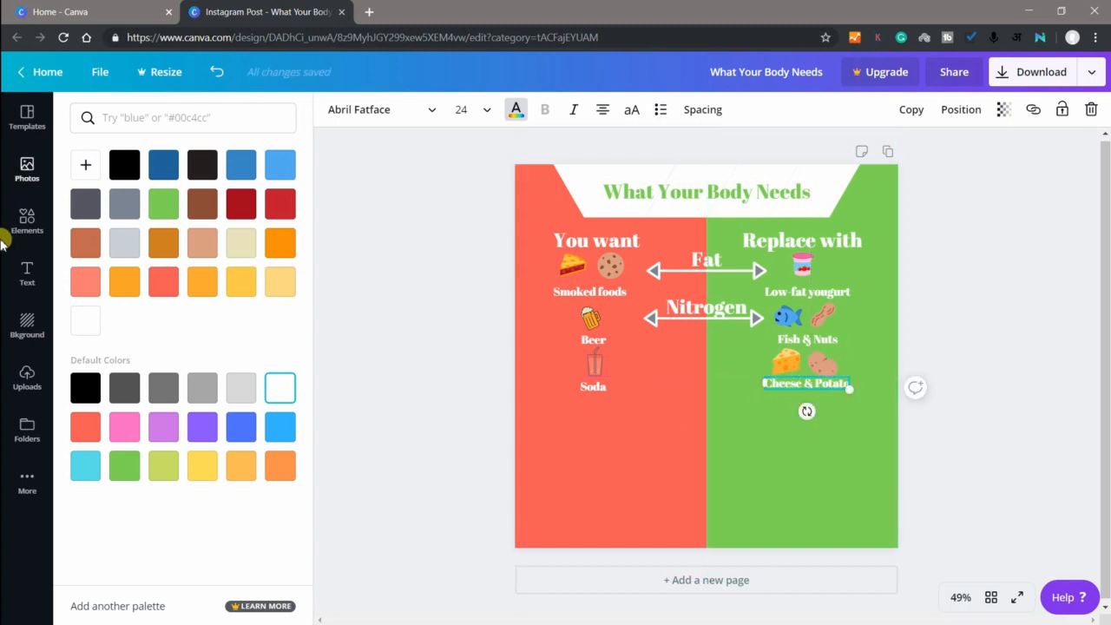
Search the elements for "Coffee" and place the steaming white cup on a saucer, scaled down to icon size, beneath "Soda" and slightly to its left
{"action": "left_click", "coordinate": [26, 219]}
{"action": "left_click", "coordinate": [158, 128]}
{"action": "double_click", "coordinate": [158, 128]}
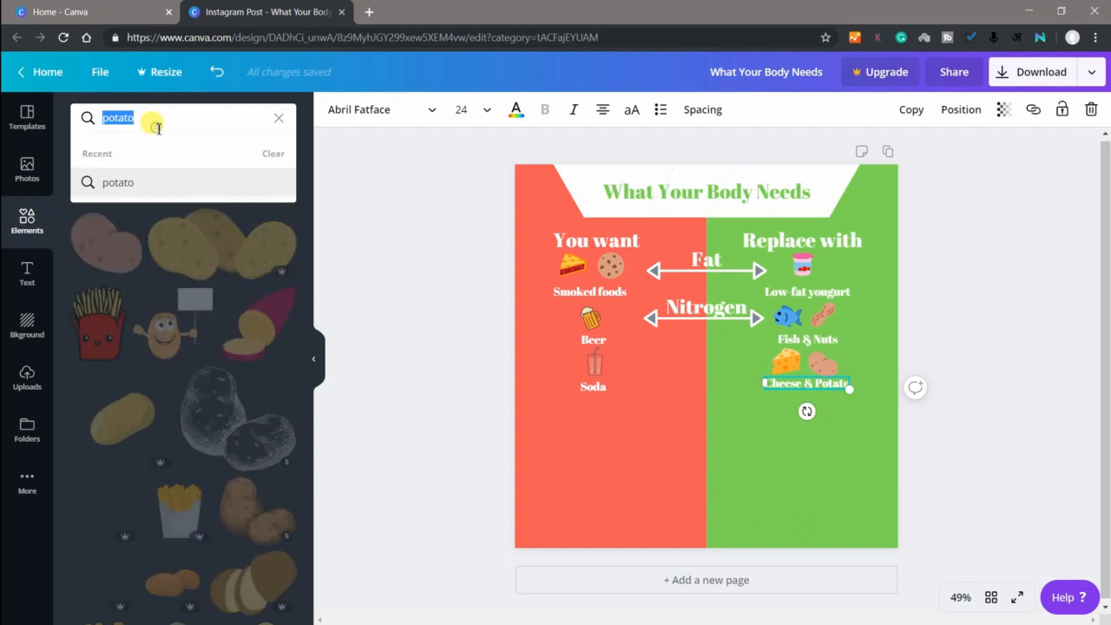
{"action": "key", "text": "BackSpace"}
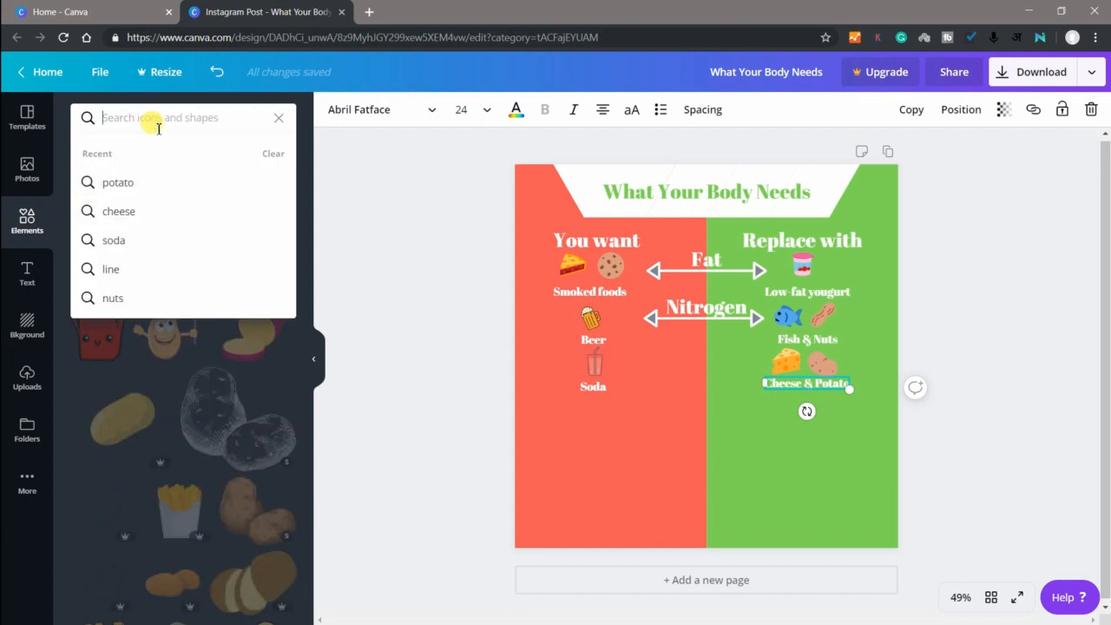
{"action": "type", "text": "Coffee"}
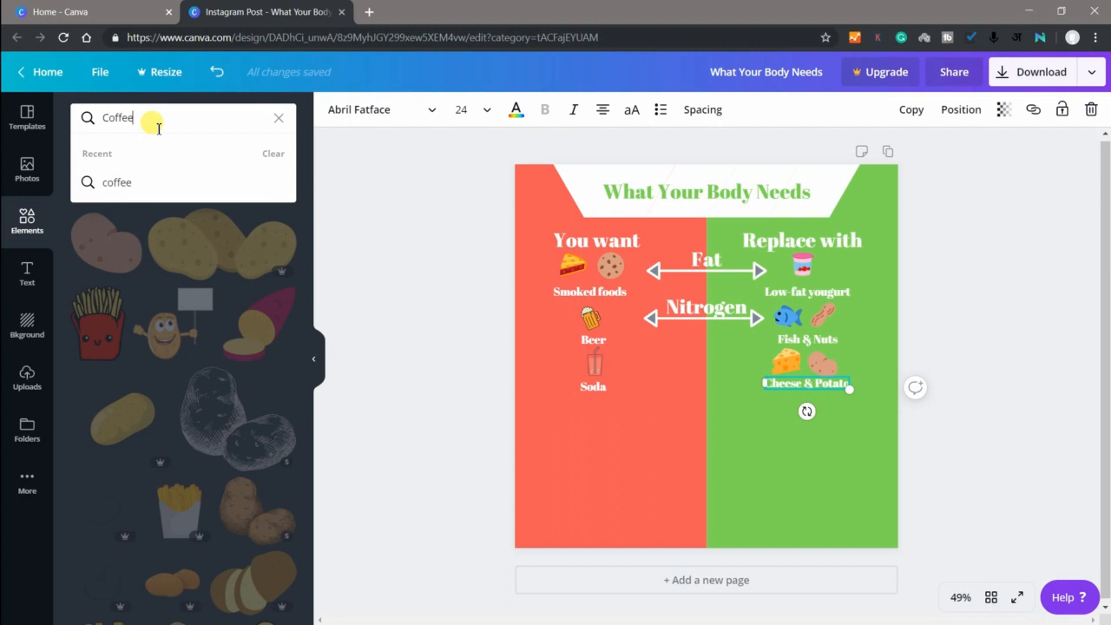
{"action": "key", "text": "Return"}
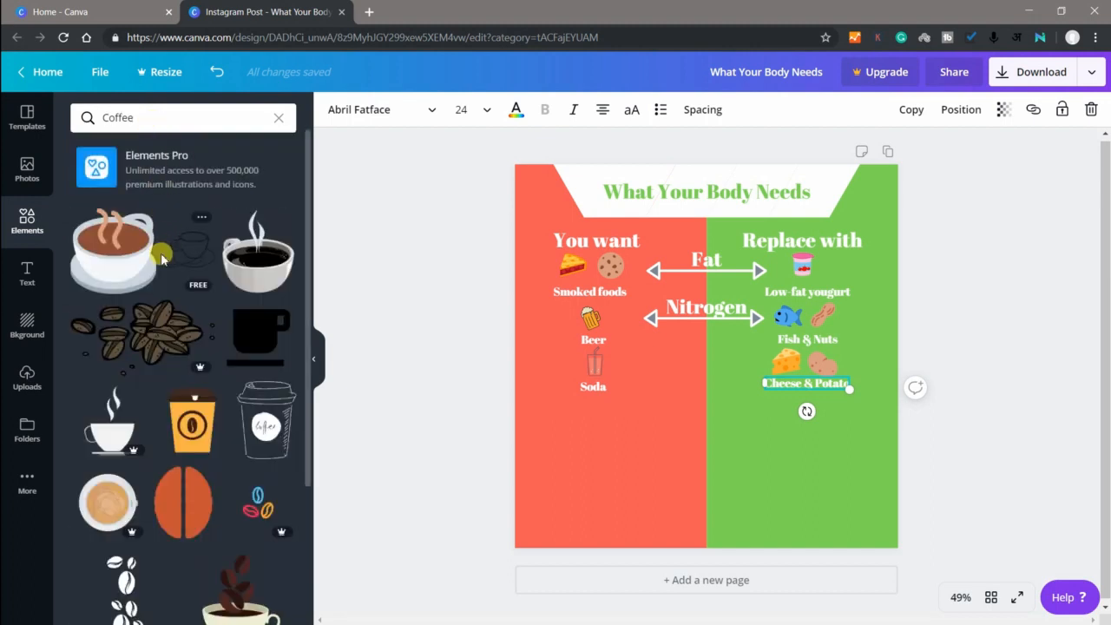
{"action": "left_click", "coordinate": [98, 270]}
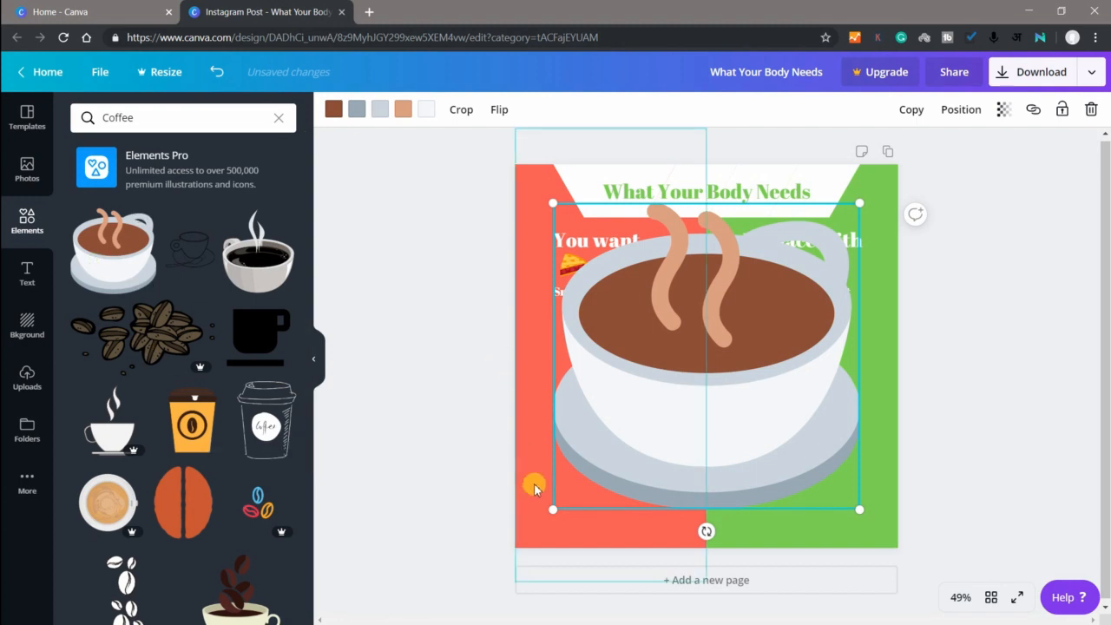
{"action": "left_click_drag", "start_coordinate": [540, 508], "coordinate": [830, 229]}
{"action": "left_click_drag", "start_coordinate": [842, 221], "coordinate": [567, 414]}
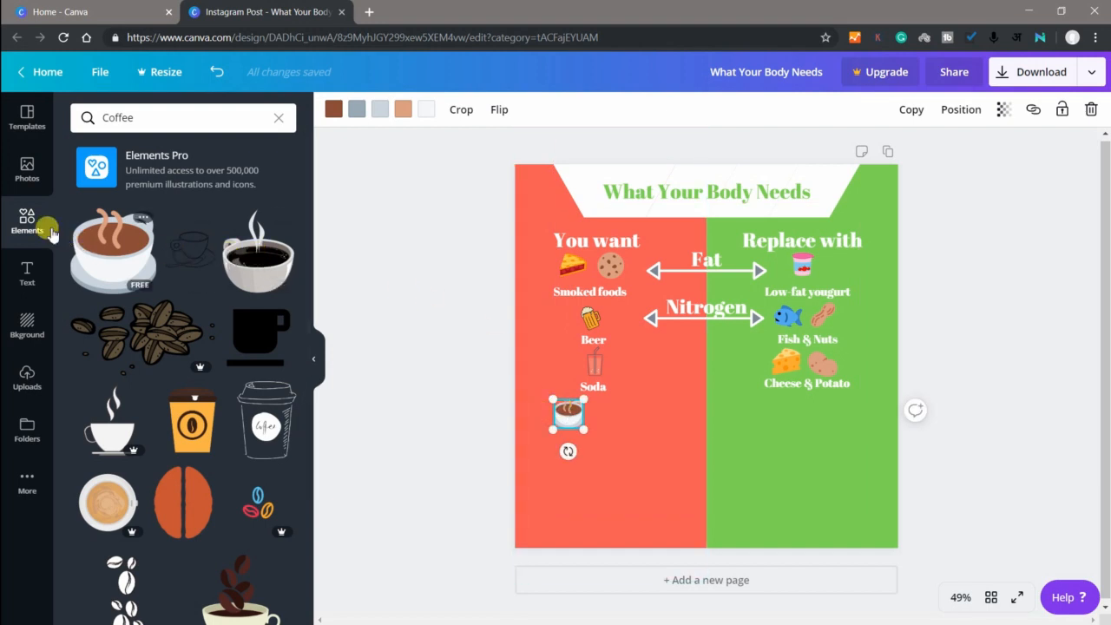
Search the elements for "Milk" and place the beige-and-blue milk carton, scaled down to icon size, beneath "Cheese & Potato"
{"action": "left_click", "coordinate": [147, 124]}
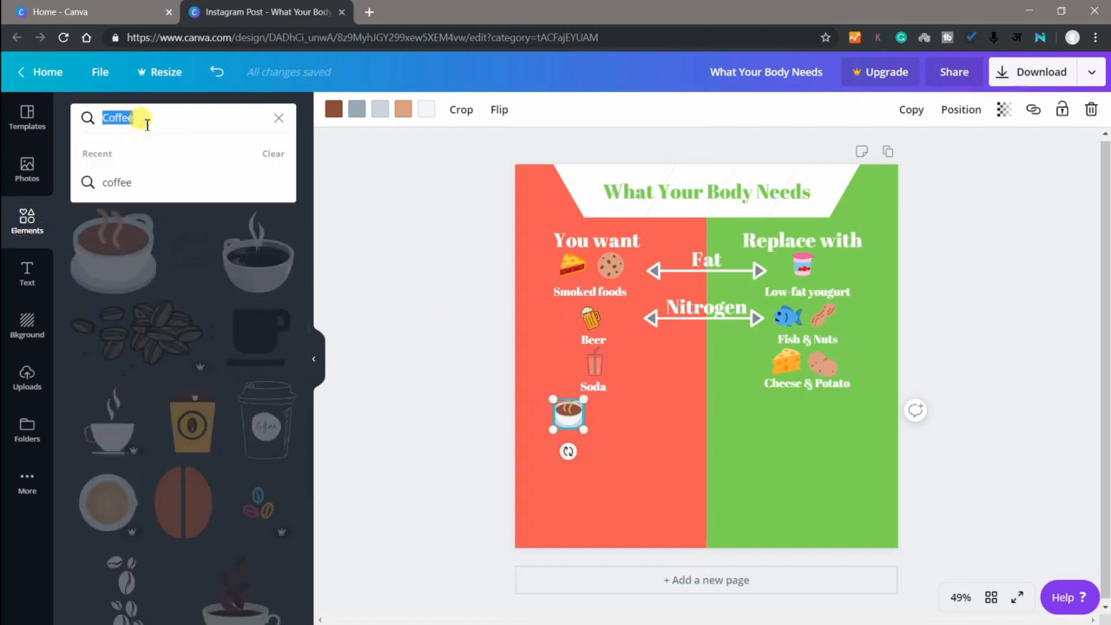
{"action": "key", "text": "BackSpace"}
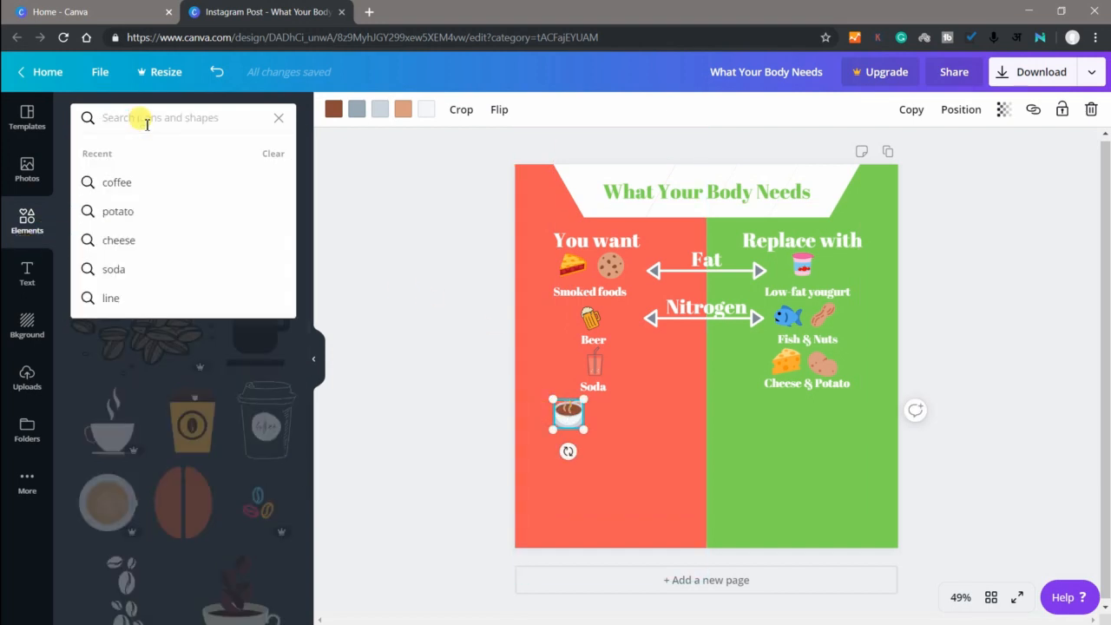
{"action": "type", "text": "M"}
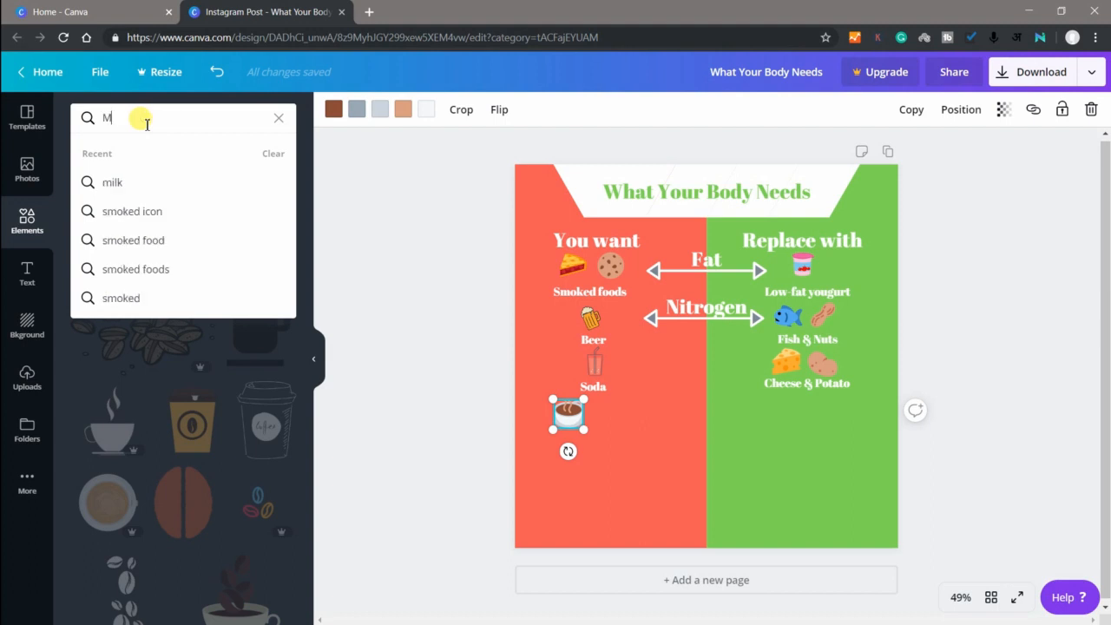
{"action": "type", "text": "ilk"}
{"action": "key", "text": "Return"}
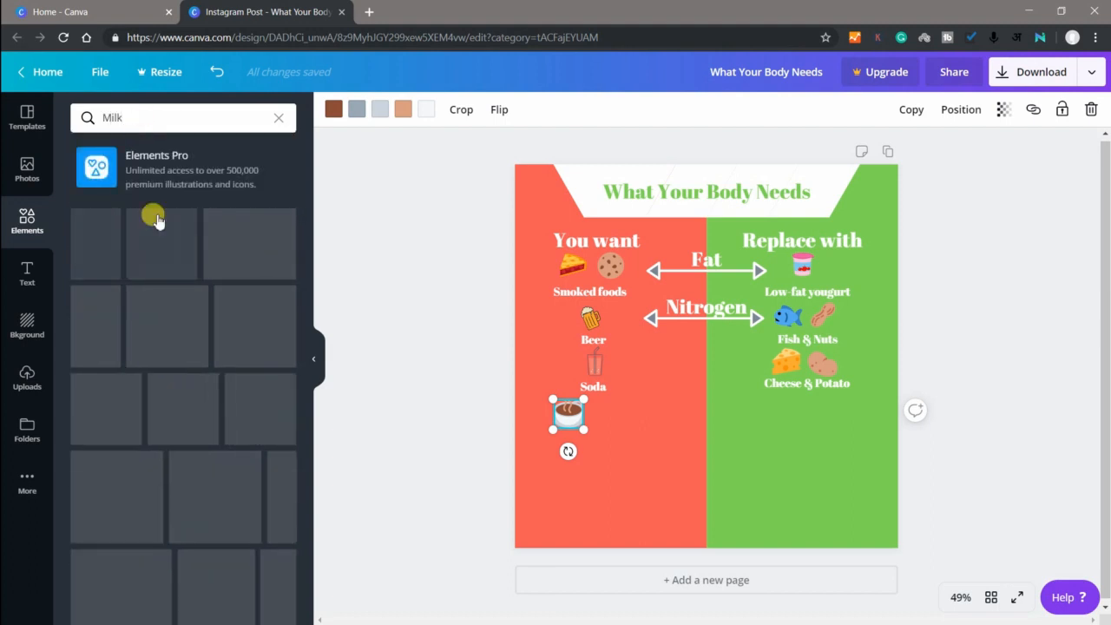
{"action": "left_click", "coordinate": [99, 260]}
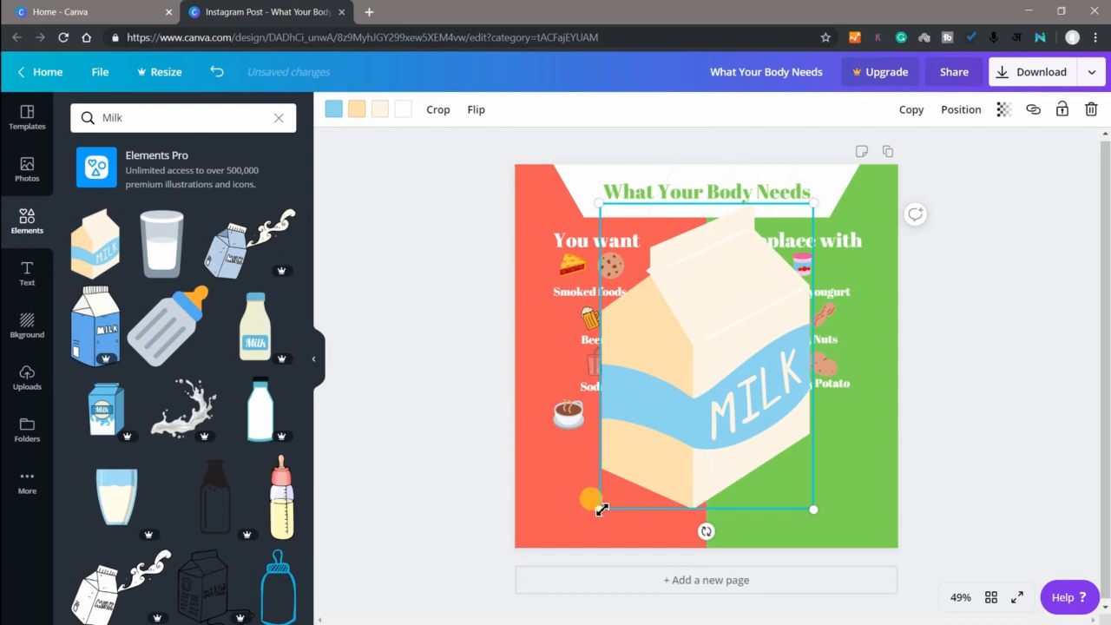
{"action": "left_click_drag", "start_coordinate": [598, 509], "coordinate": [773, 413]}
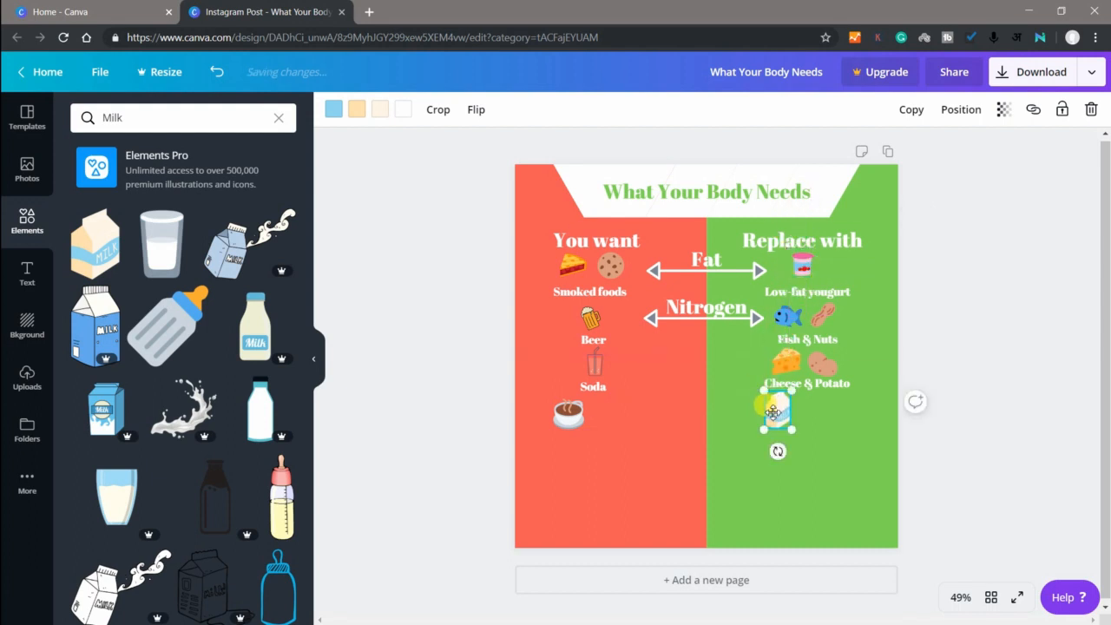
Search the elements for "Cranberry"
{"action": "left_click", "coordinate": [169, 109]}
{"action": "key", "text": "BackSpace"}
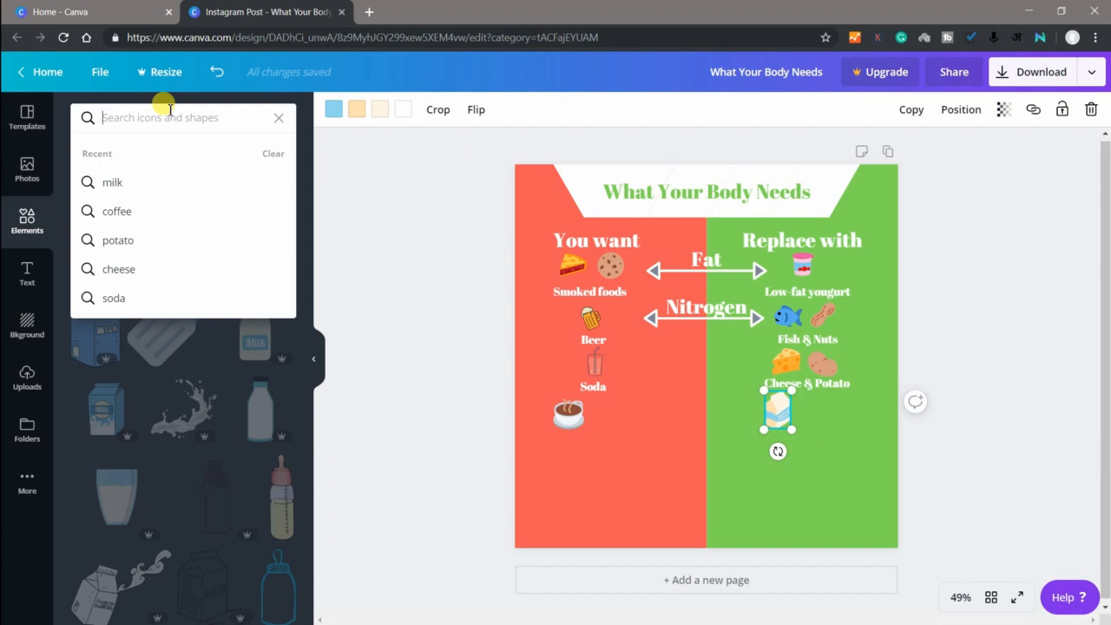
{"action": "type", "text": "cra"}
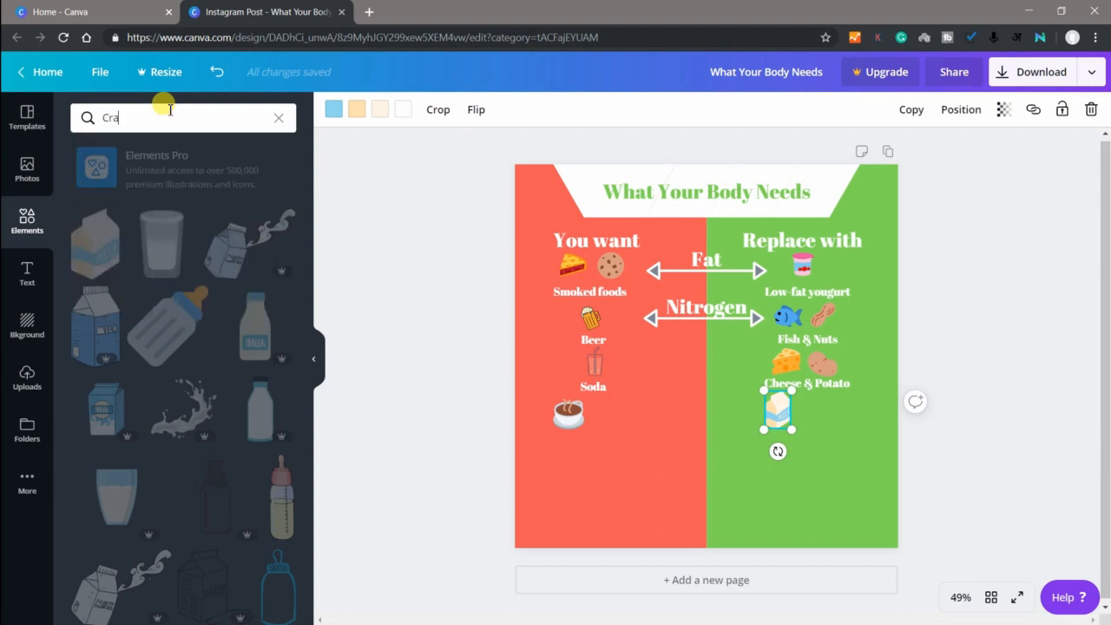
{"action": "type", "text": "nberry"}
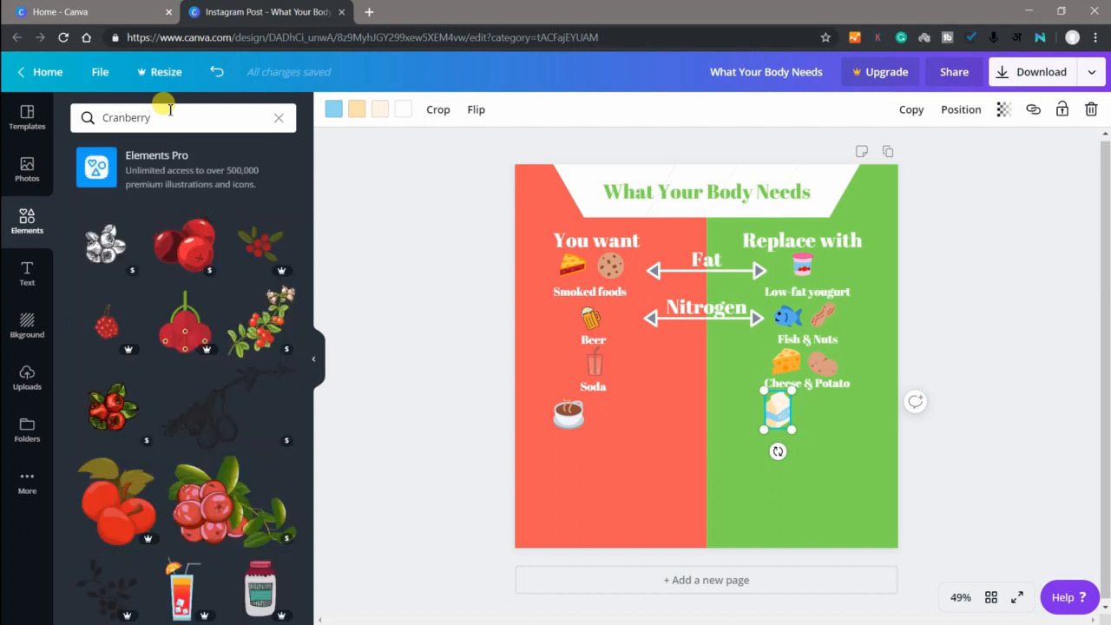
Search the elements for "berry" and place the pair of red cherries, scaled down to icon size, to the right of the milk carton
{"action": "double_click", "coordinate": [185, 126]}
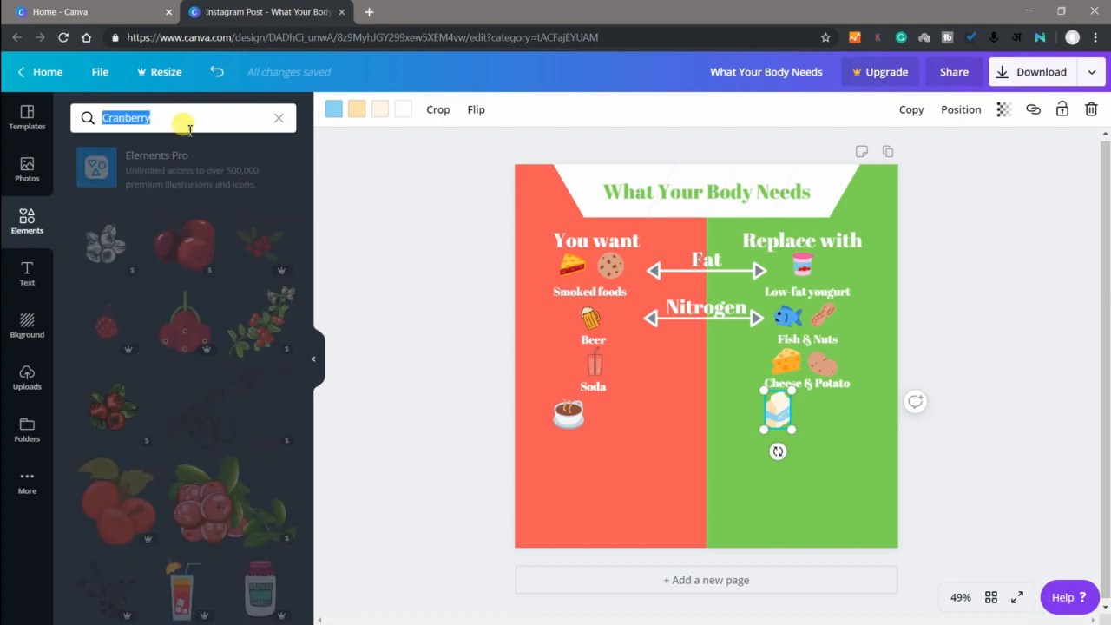
{"action": "key", "text": "BackSpace"}
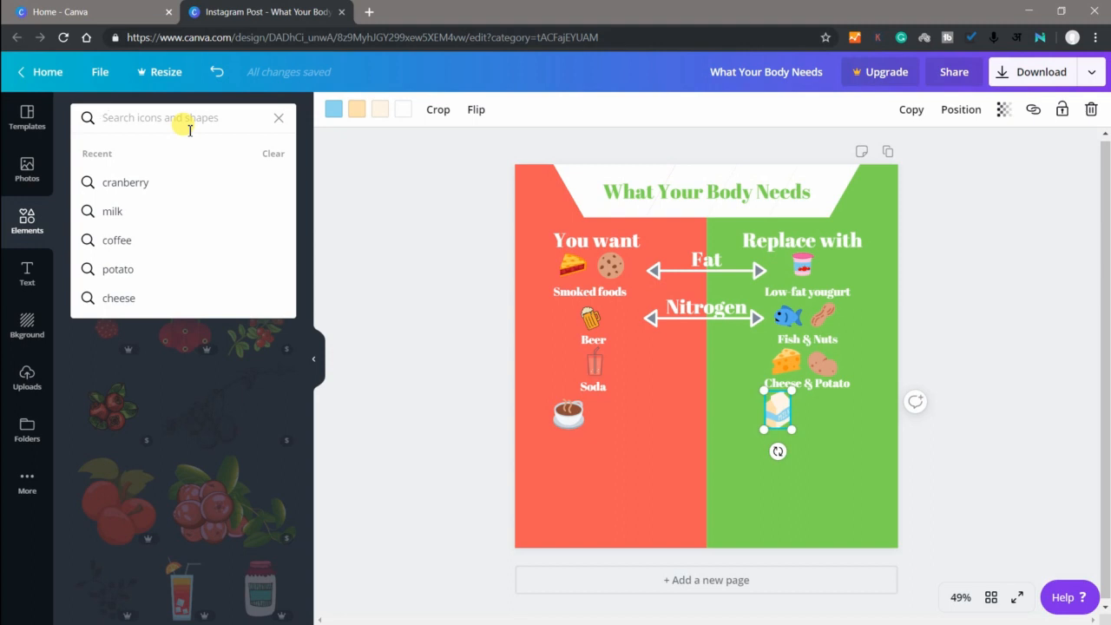
{"action": "type", "text": "berr"}
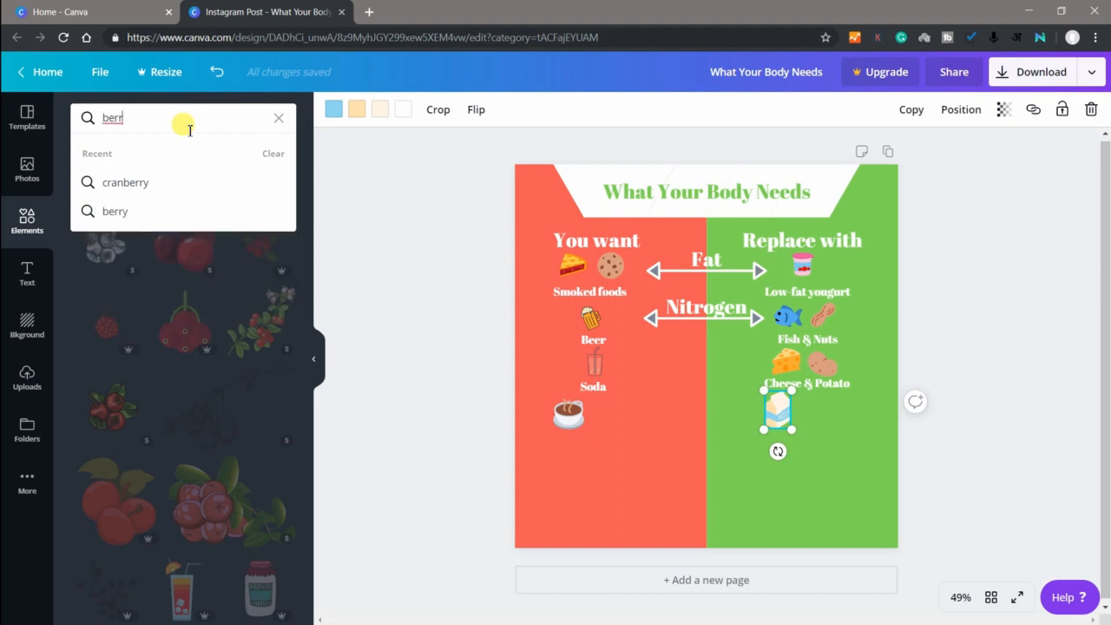
{"action": "type", "text": "y"}
{"action": "key", "text": "Return"}
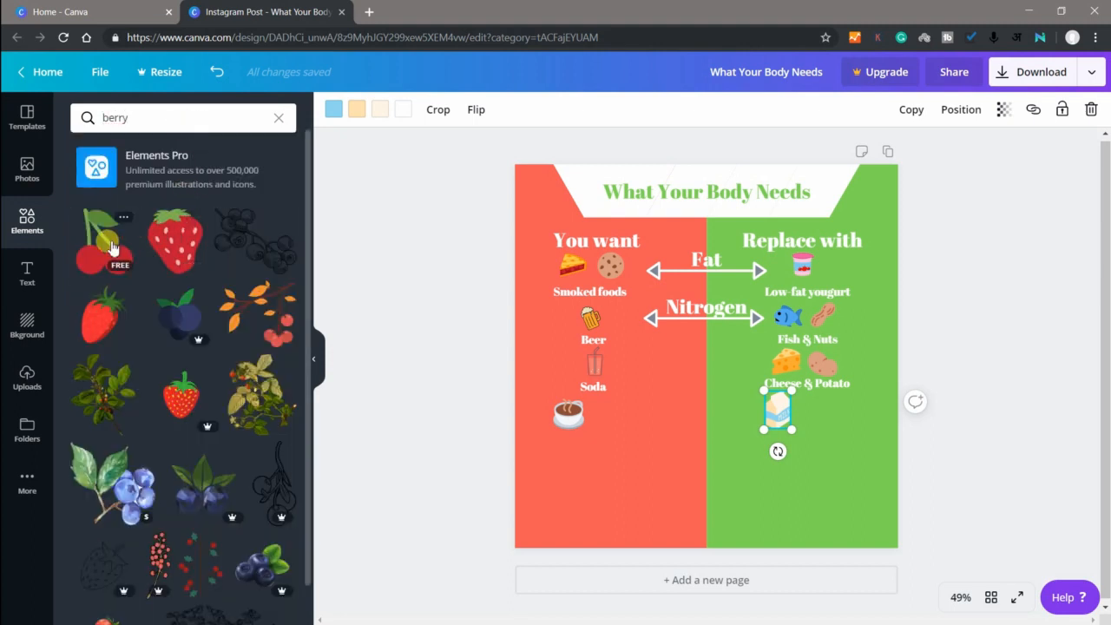
{"action": "left_click", "coordinate": [111, 247]}
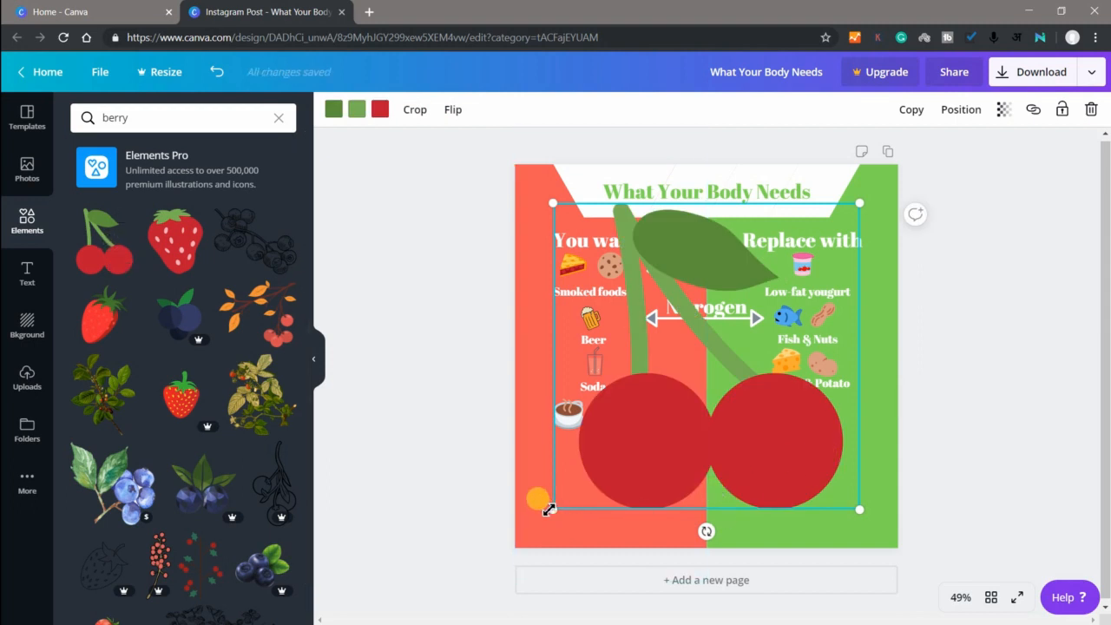
{"action": "left_click_drag", "start_coordinate": [549, 510], "coordinate": [824, 413]}
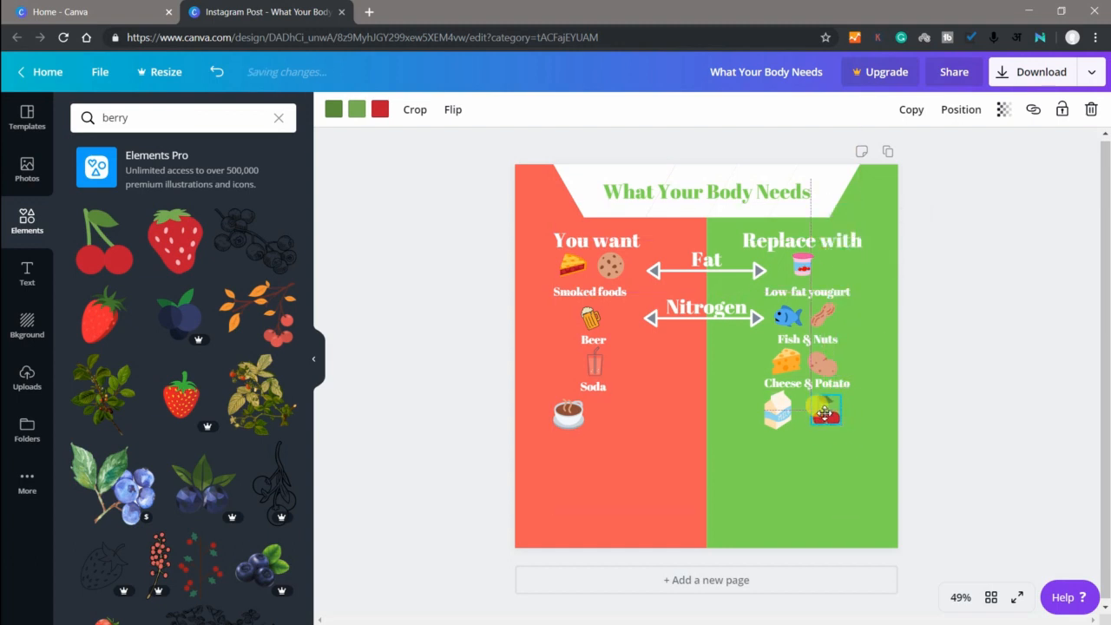
Shift the milk carton slightly toward the cherries and center the coffee cup beneath "Soda"
{"action": "left_click", "coordinate": [780, 421]}
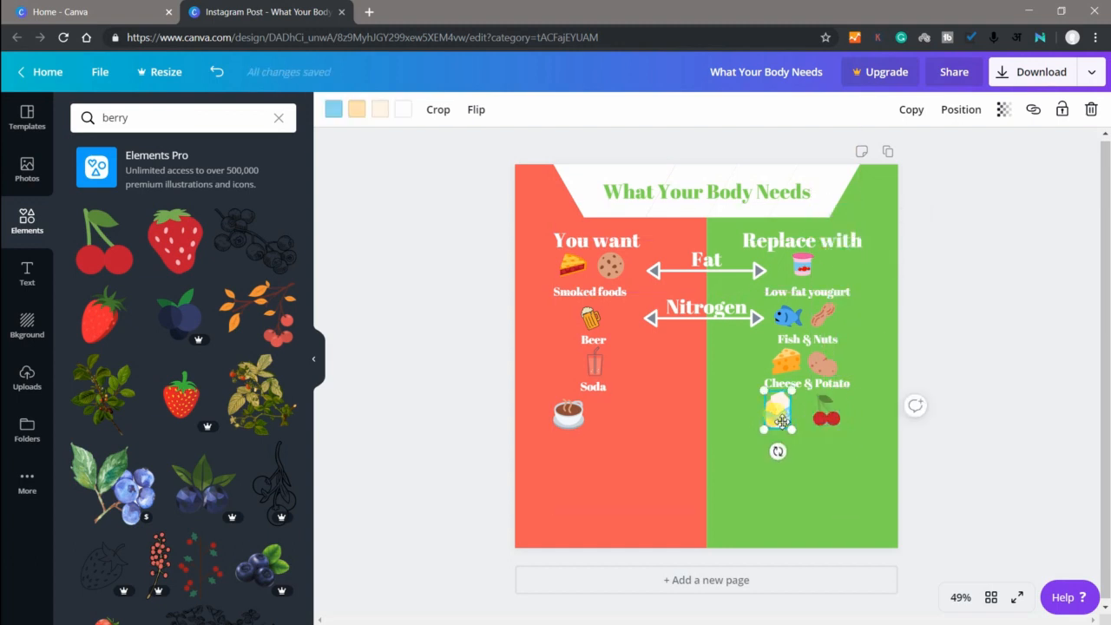
{"action": "left_click_drag", "start_coordinate": [779, 418], "coordinate": [786, 418]}
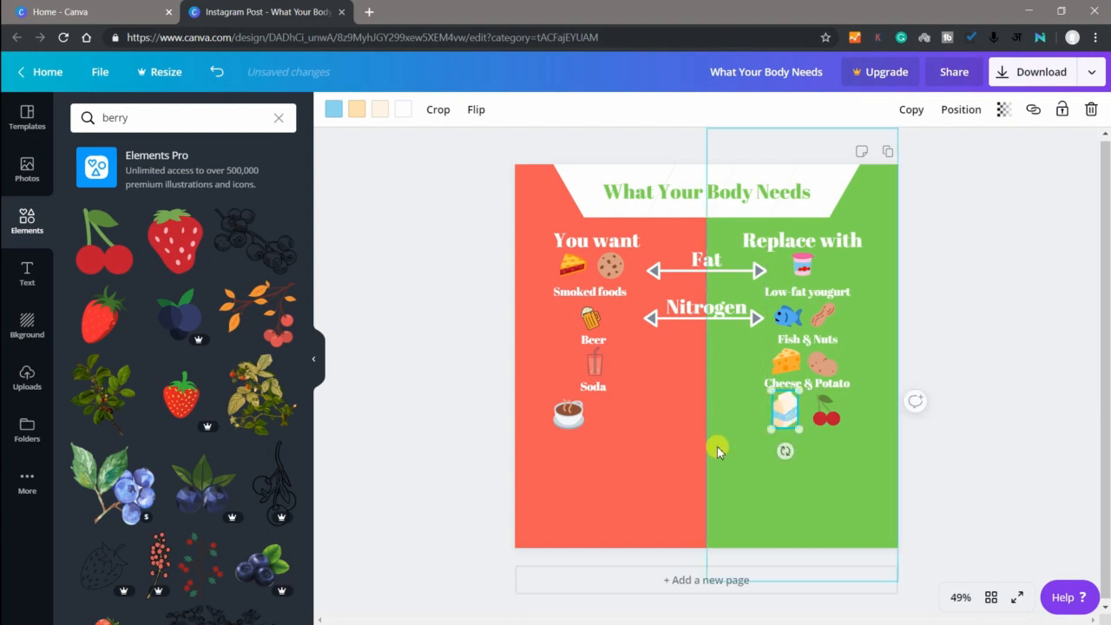
{"action": "left_click", "coordinate": [568, 412]}
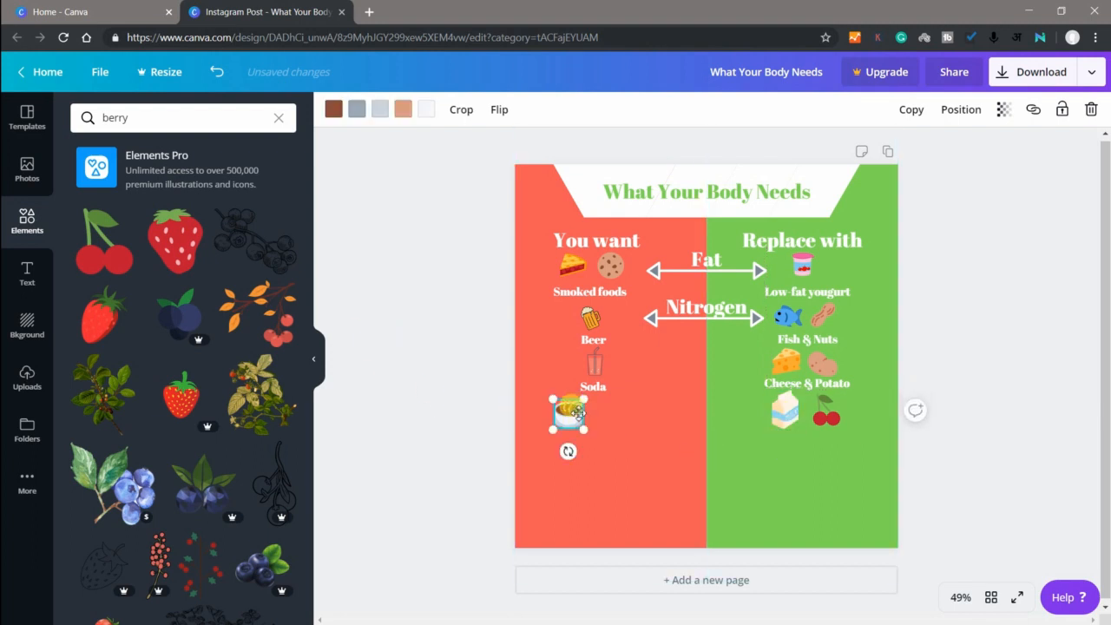
{"action": "left_click_drag", "start_coordinate": [577, 410], "coordinate": [598, 413]}
Add another heading reading "Coffee" to the design
{"action": "left_click", "coordinate": [27, 271]}
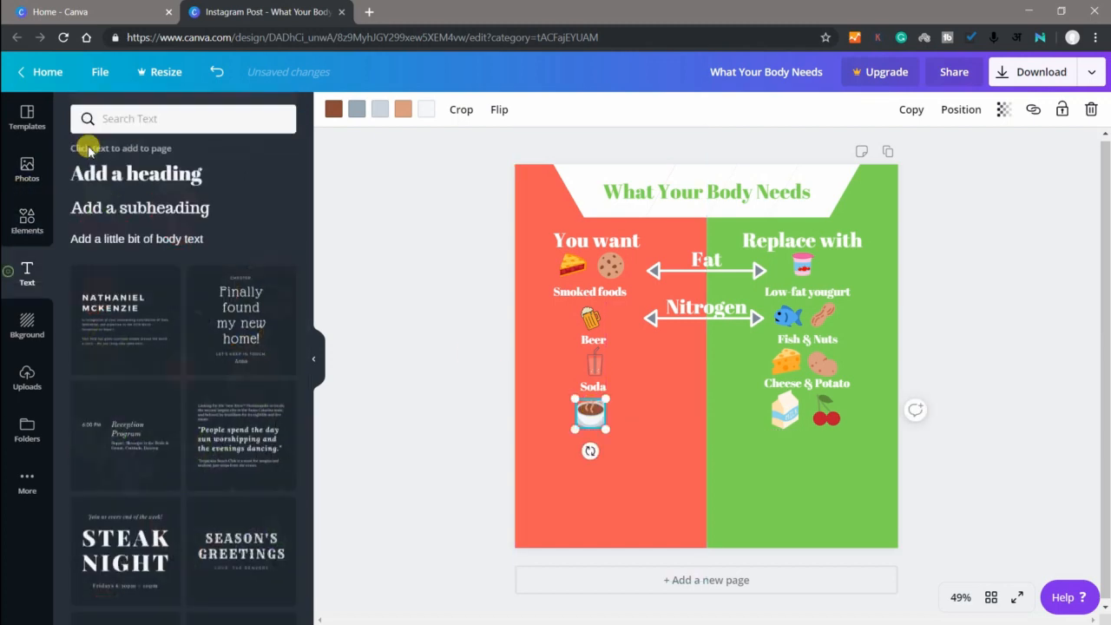
{"action": "left_click", "coordinate": [156, 178]}
{"action": "key", "text": "BackSpace"}
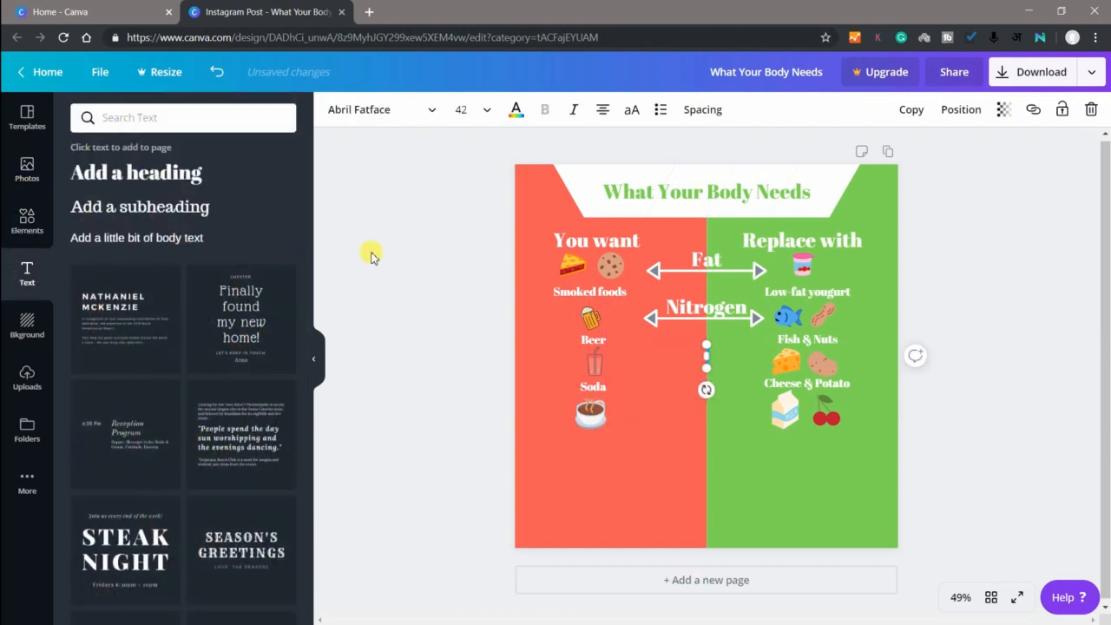
{"action": "type", "text": "Coffee"}
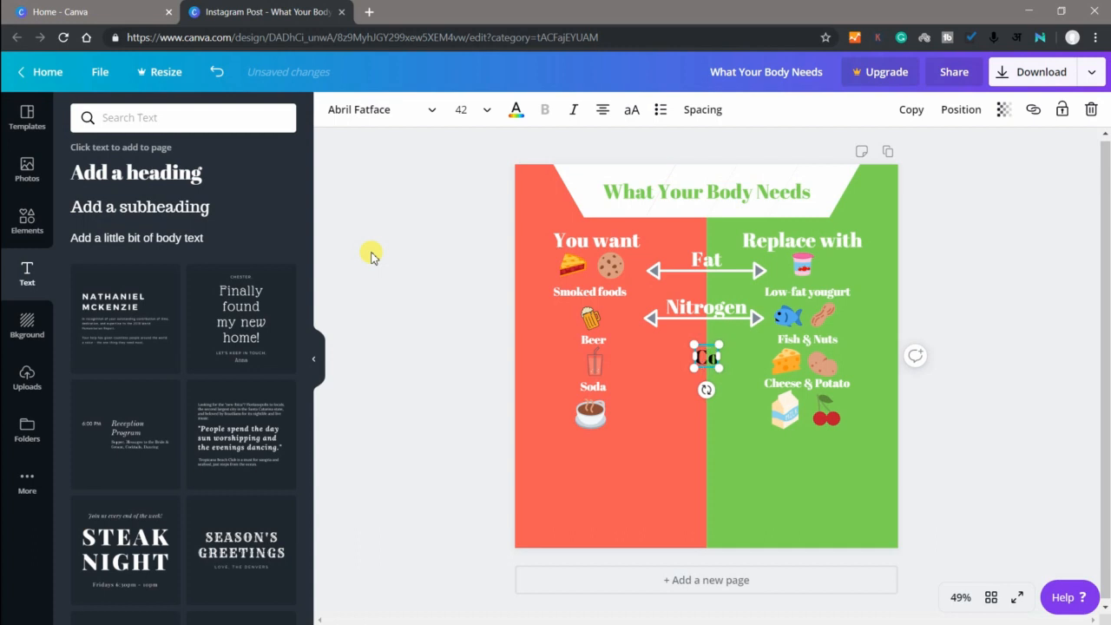
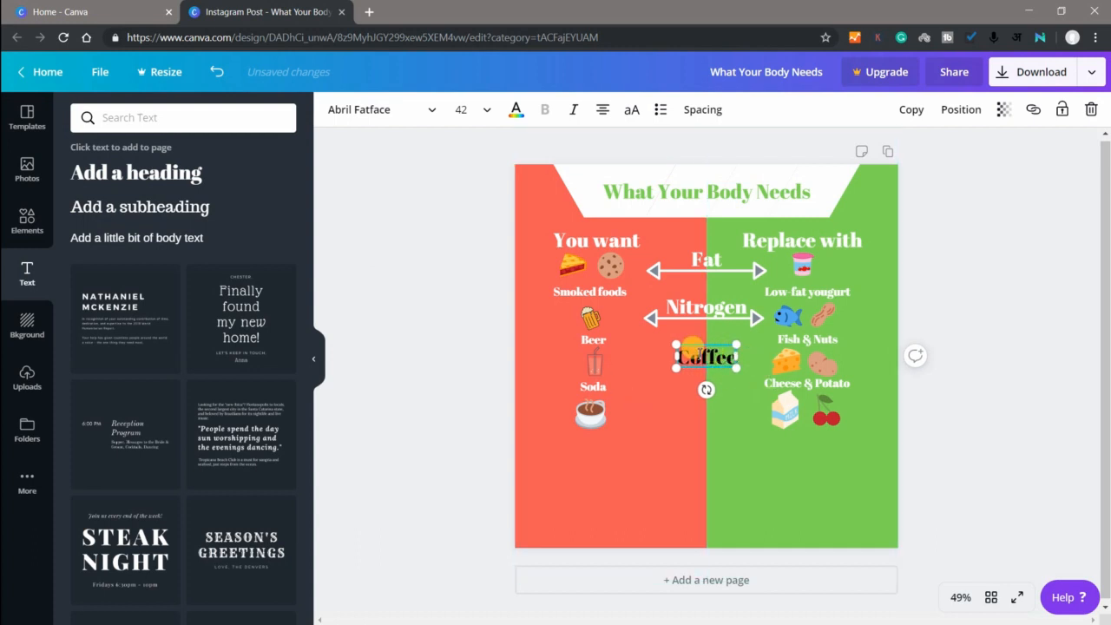
Set the "Coffee" text to size 24 in white
{"action": "double_click", "coordinate": [694, 354]}
{"action": "left_click", "coordinate": [474, 109]}
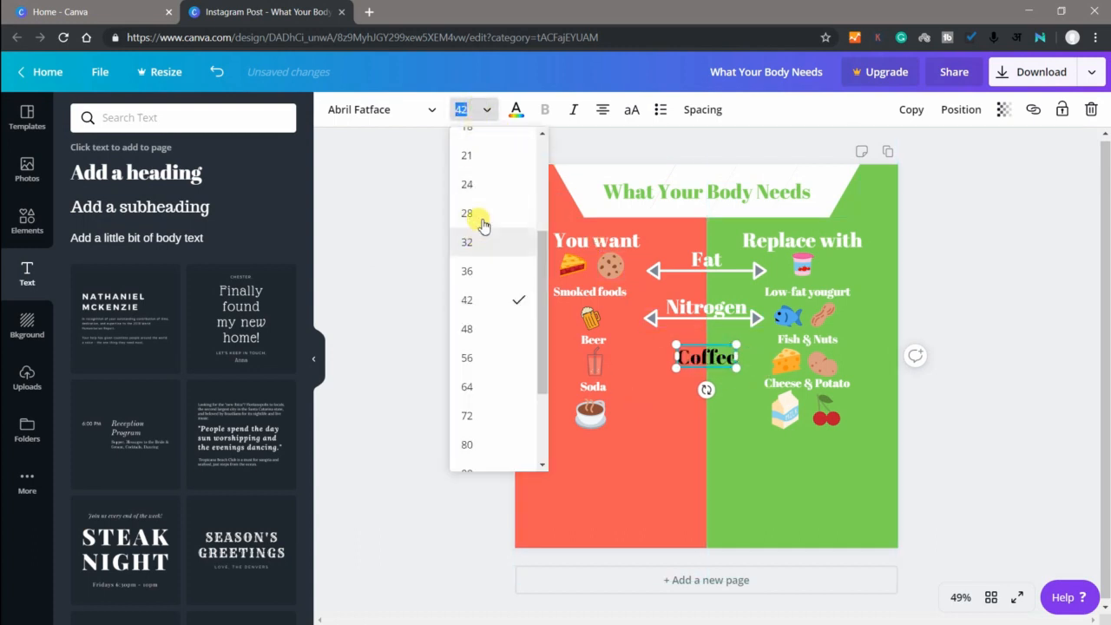
{"action": "left_click", "coordinate": [490, 182]}
{"action": "left_click", "coordinate": [516, 109]}
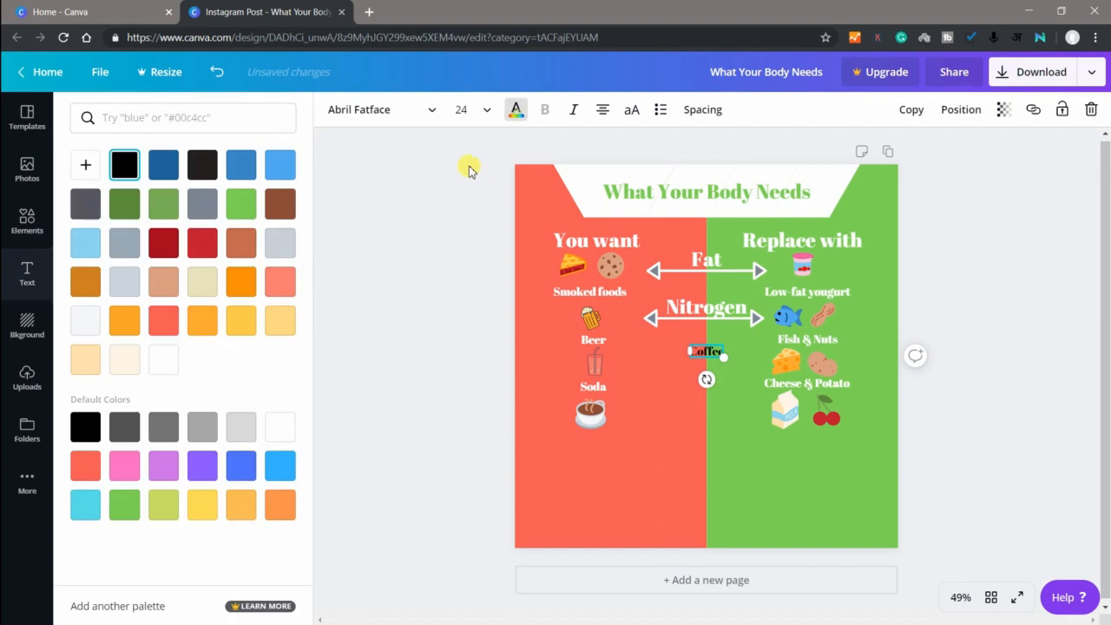
{"action": "left_click", "coordinate": [163, 360]}
Add another heading reading "Milk & Cranberry" and widen its text box so it fits on one line
{"action": "left_click", "coordinate": [24, 276]}
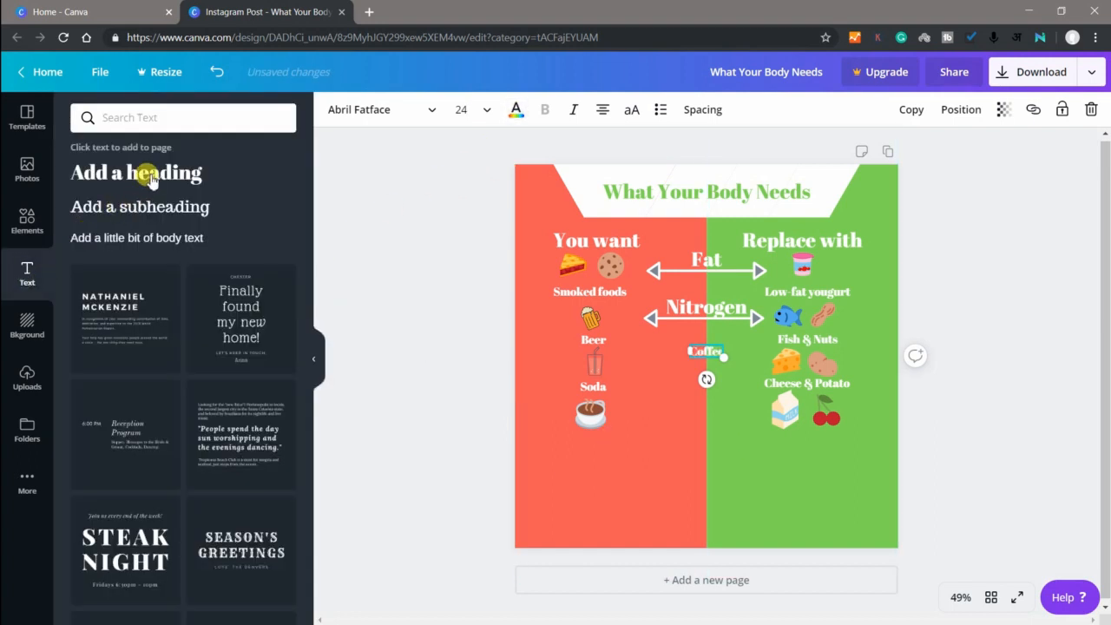
{"action": "left_click", "coordinate": [148, 173]}
{"action": "type", "text": "Mi"}
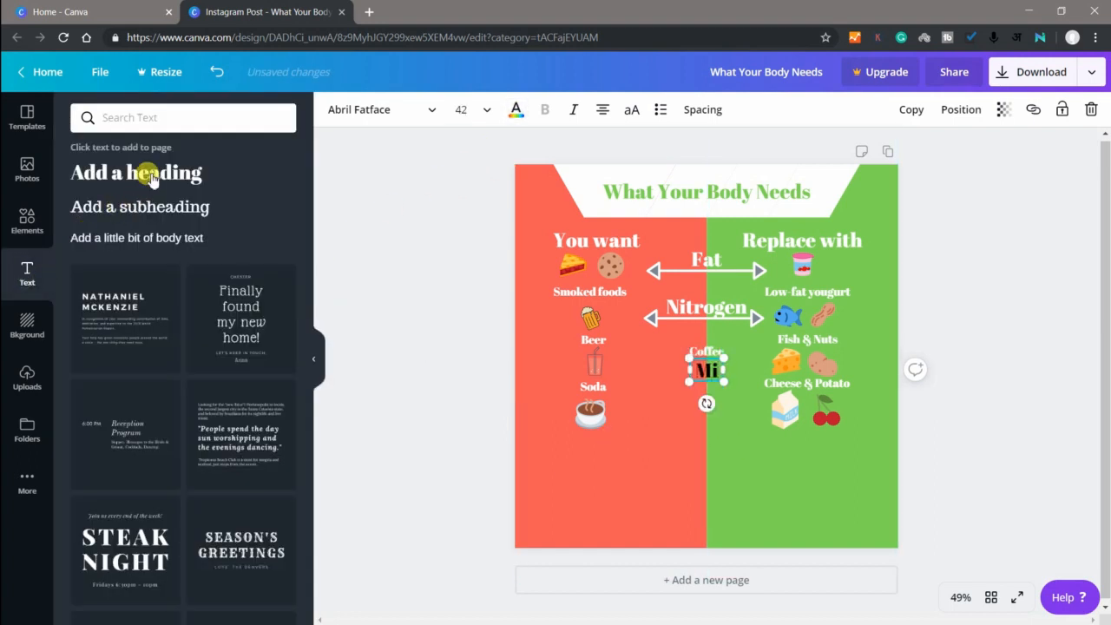
{"action": "type", "text": "lk & Cranberry"}
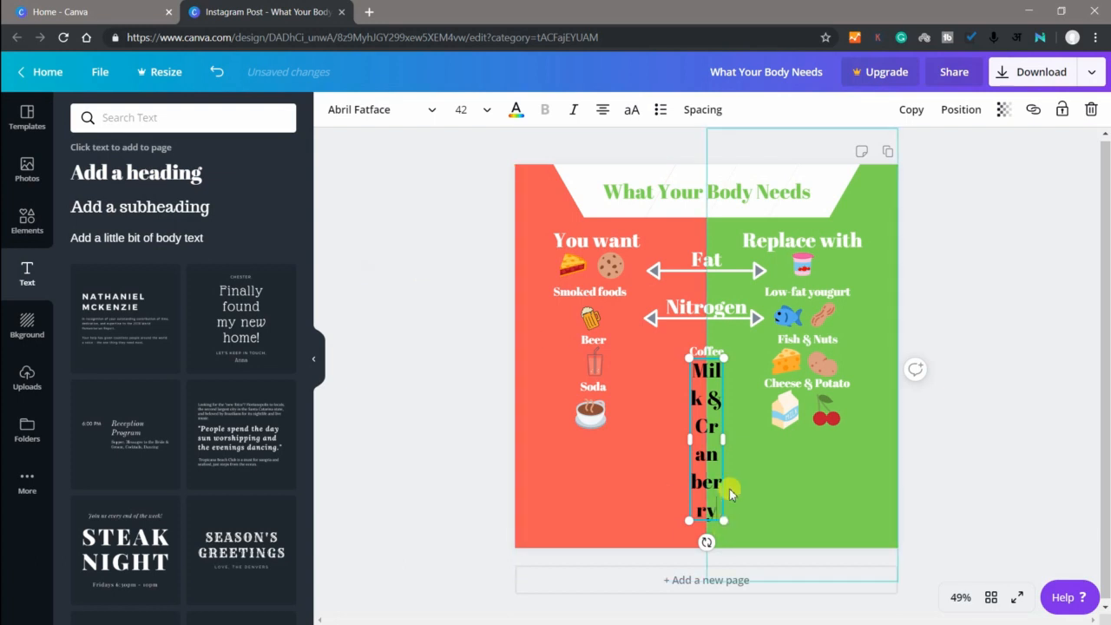
{"action": "left_click_drag", "start_coordinate": [723, 440], "coordinate": [865, 441]}
Set the "Milk & Cranberry" text to size 24 in white
{"action": "double_click", "coordinate": [818, 368]}
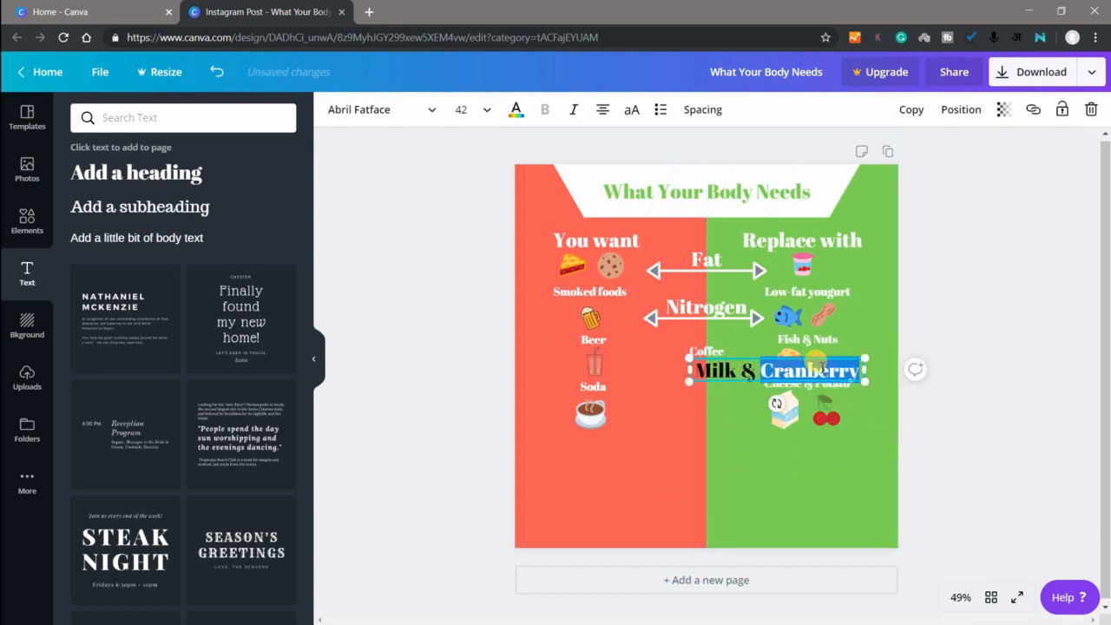
{"action": "left_click", "coordinate": [461, 109]}
{"action": "left_click", "coordinate": [471, 184]}
{"action": "left_click", "coordinate": [516, 109]}
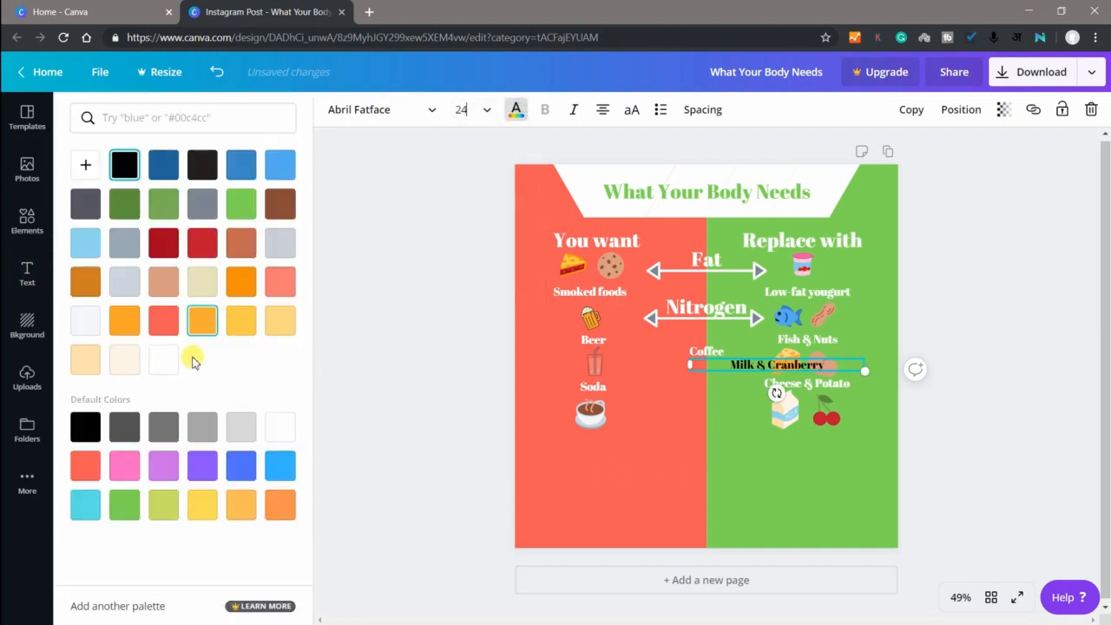
{"action": "left_click", "coordinate": [163, 359]}
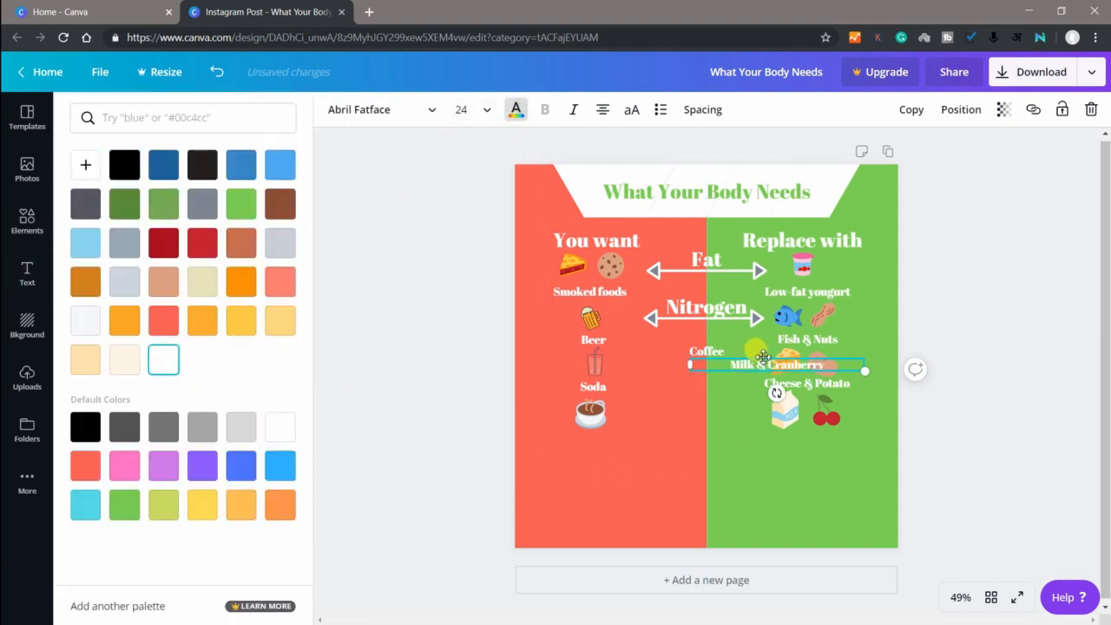
Place "Milk & Cranberry" beneath the milk and cherry icons and "Coffee" directly beneath the coffee cup
{"action": "left_click_drag", "start_coordinate": [762, 356], "coordinate": [788, 433]}
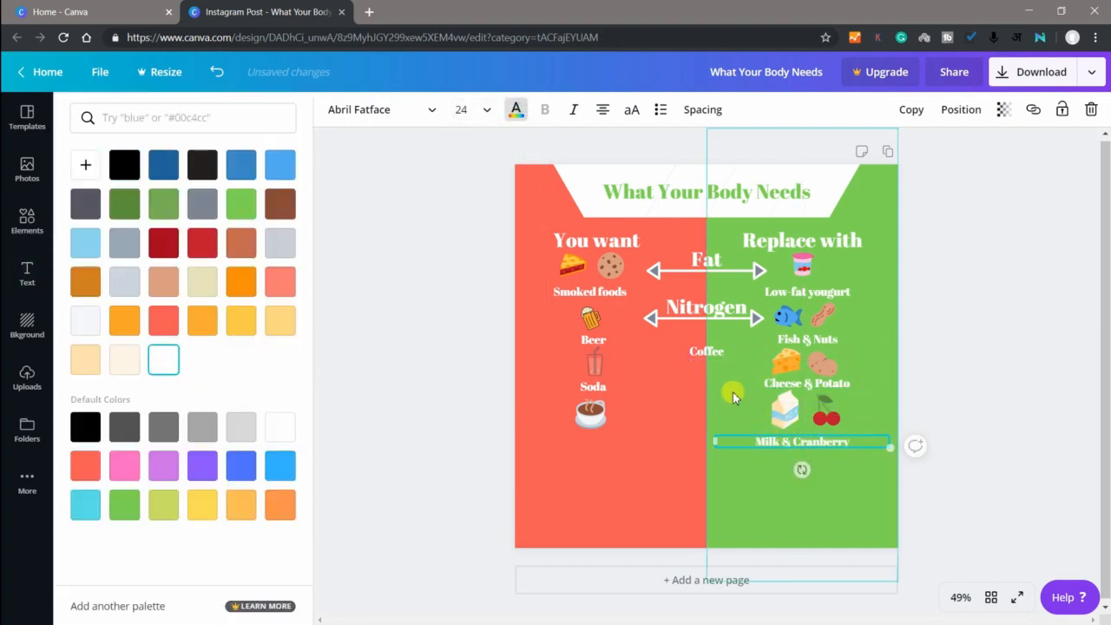
{"action": "left_click_drag", "start_coordinate": [706, 350], "coordinate": [593, 441]}
{"action": "left_click", "coordinate": [442, 423]}
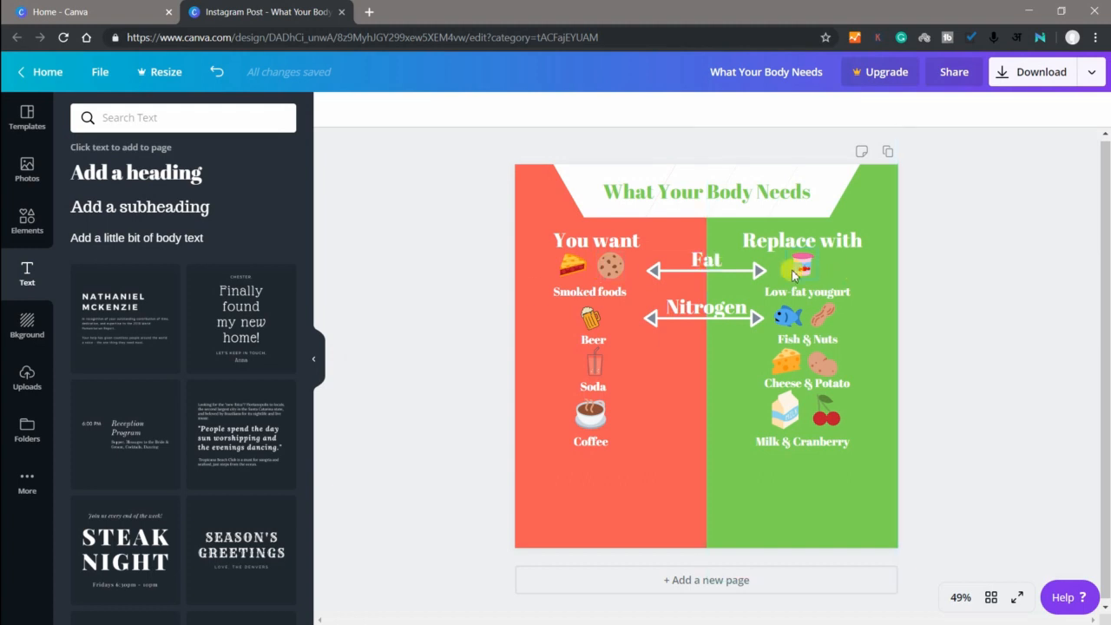
Duplicate the double-headed arrow under "Fat" and place the copy centered between the soda glass and the cheese icon
{"action": "left_click", "coordinate": [675, 274]}
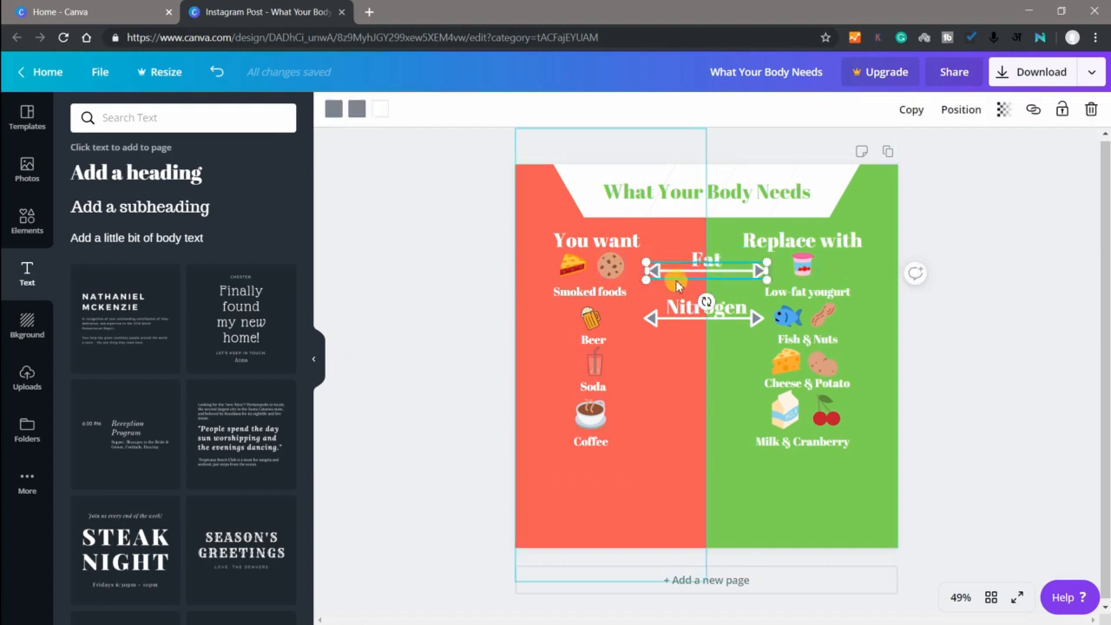
{"action": "key", "text": "ctrl+d"}
{"action": "left_click_drag", "start_coordinate": [680, 285], "coordinate": [676, 369]}
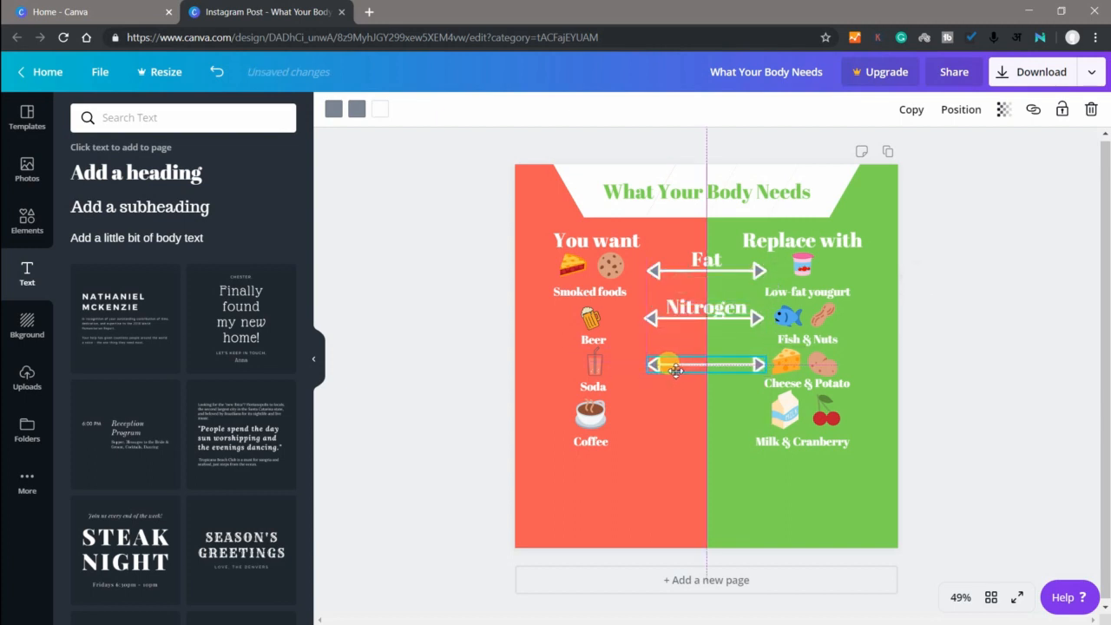
{"action": "left_click_drag", "start_coordinate": [675, 370], "coordinate": [675, 370]}
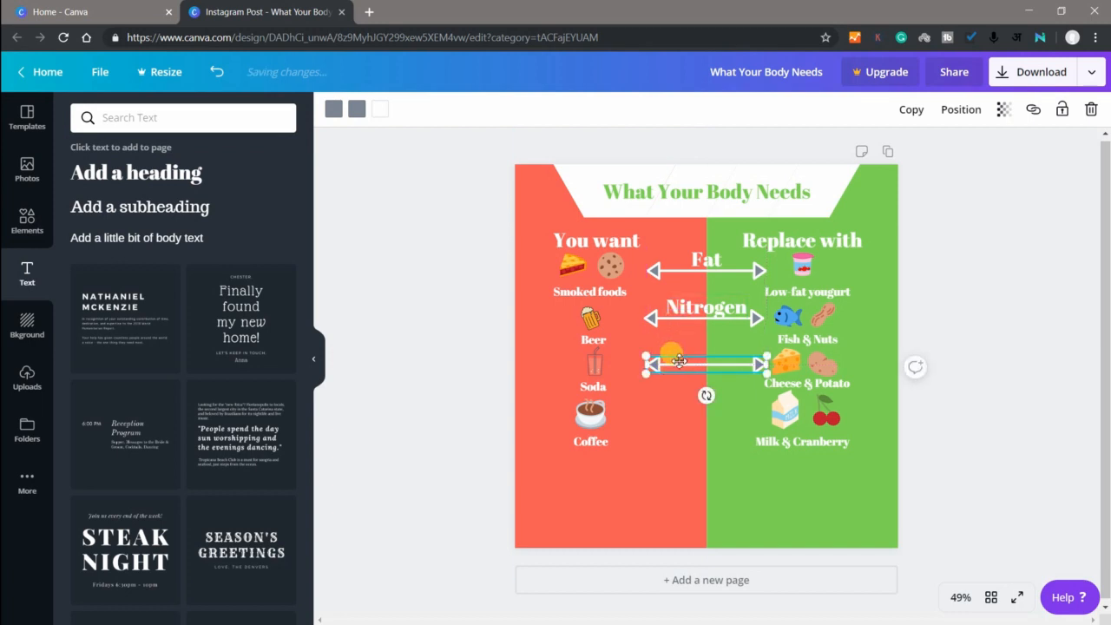
Paste another copy of the double-headed arrow and place it between the coffee cup and the milk carton
{"action": "key", "text": "ctrl+v"}
{"action": "left_click_drag", "start_coordinate": [682, 286], "coordinate": [674, 415]}
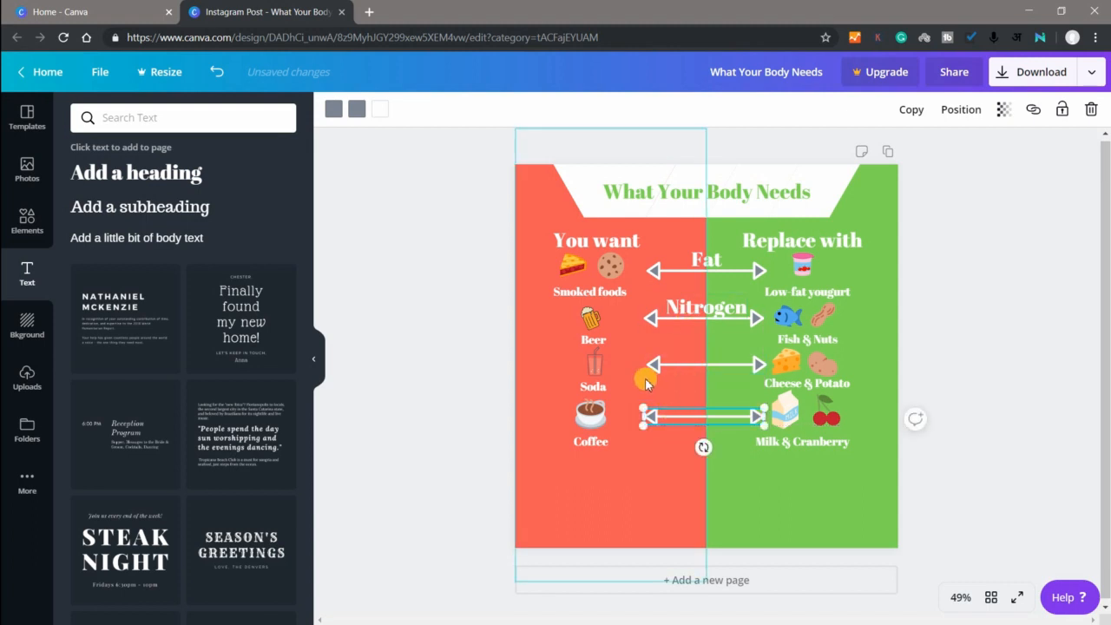
Add a white heading reading "Calcium" and place it above the arrow between the soda and cheese icons
{"action": "left_click", "coordinate": [139, 173]}
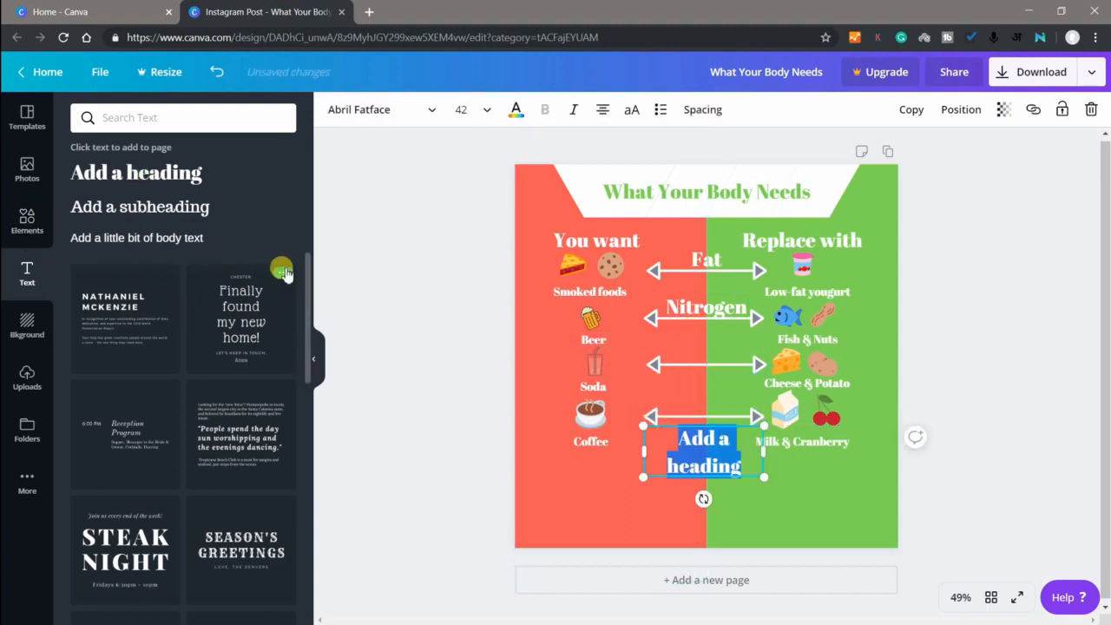
{"action": "key", "text": "BackSpace"}
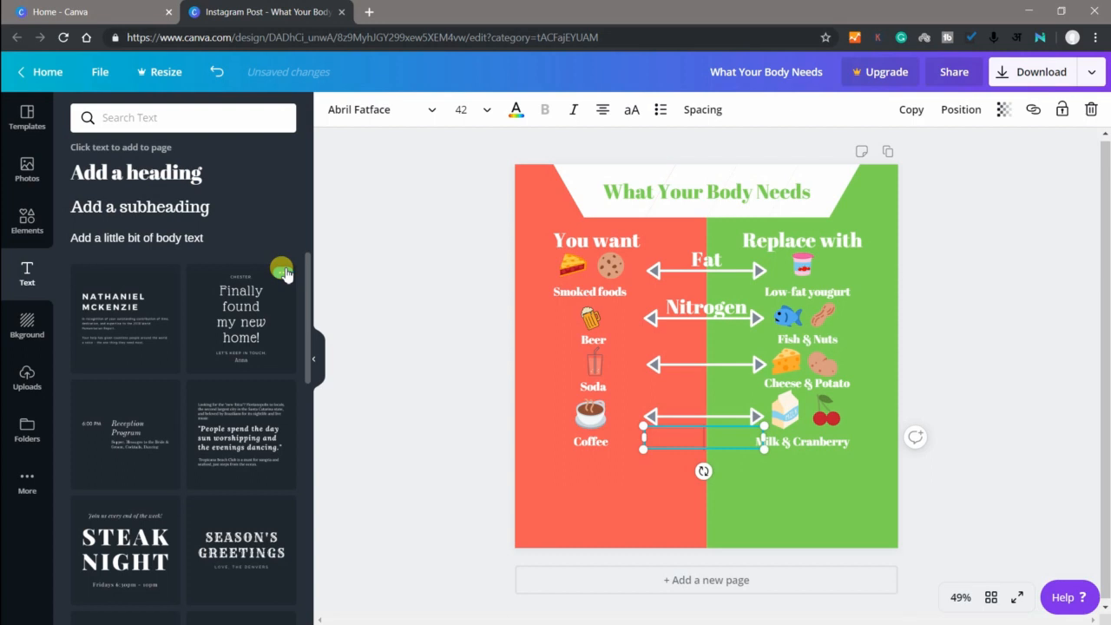
{"action": "type", "text": "Calcium"}
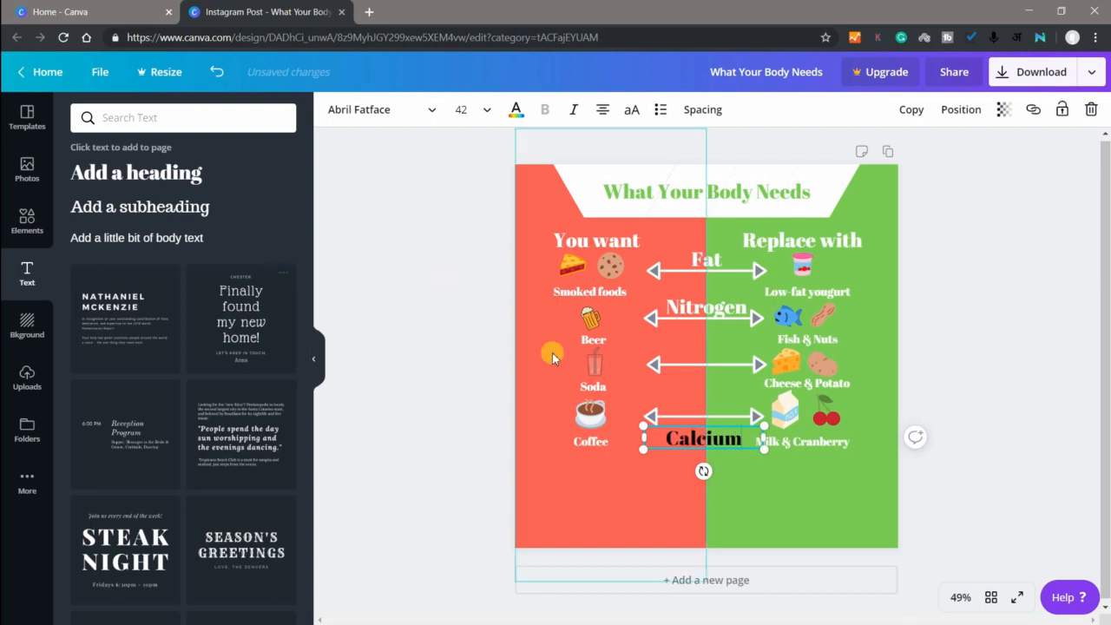
{"action": "double_click", "coordinate": [682, 436]}
{"action": "left_click", "coordinate": [517, 112]}
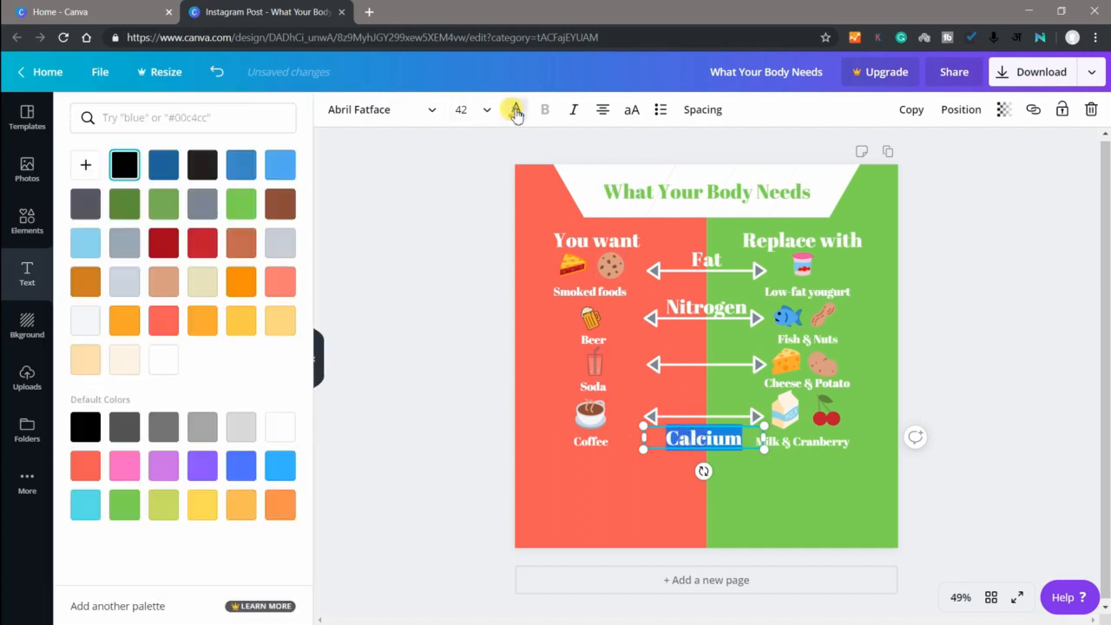
{"action": "left_click", "coordinate": [169, 360]}
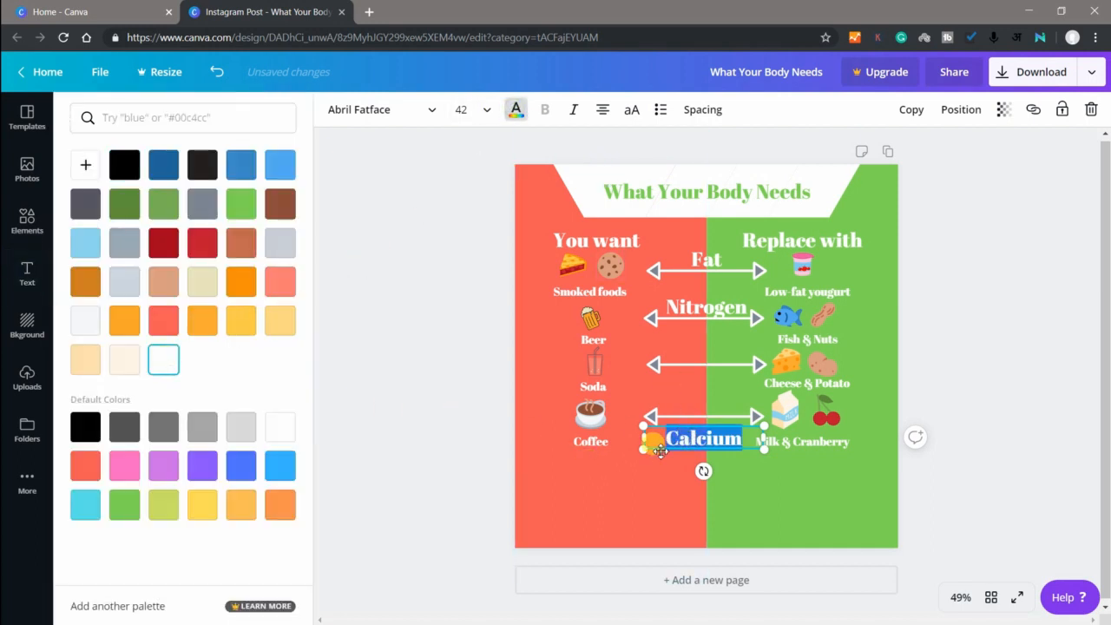
{"action": "left_click_drag", "start_coordinate": [658, 450], "coordinate": [665, 362]}
{"action": "left_click", "coordinate": [463, 372]}
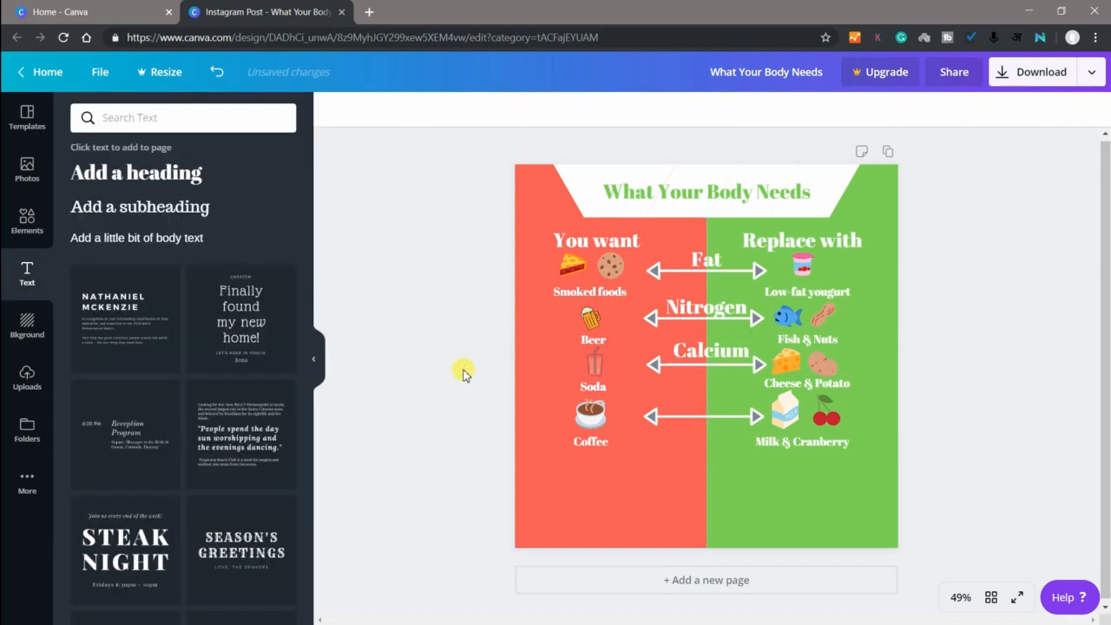
Add another heading and replace its placeholder text with "Phosphorous"
{"action": "left_click", "coordinate": [188, 174]}
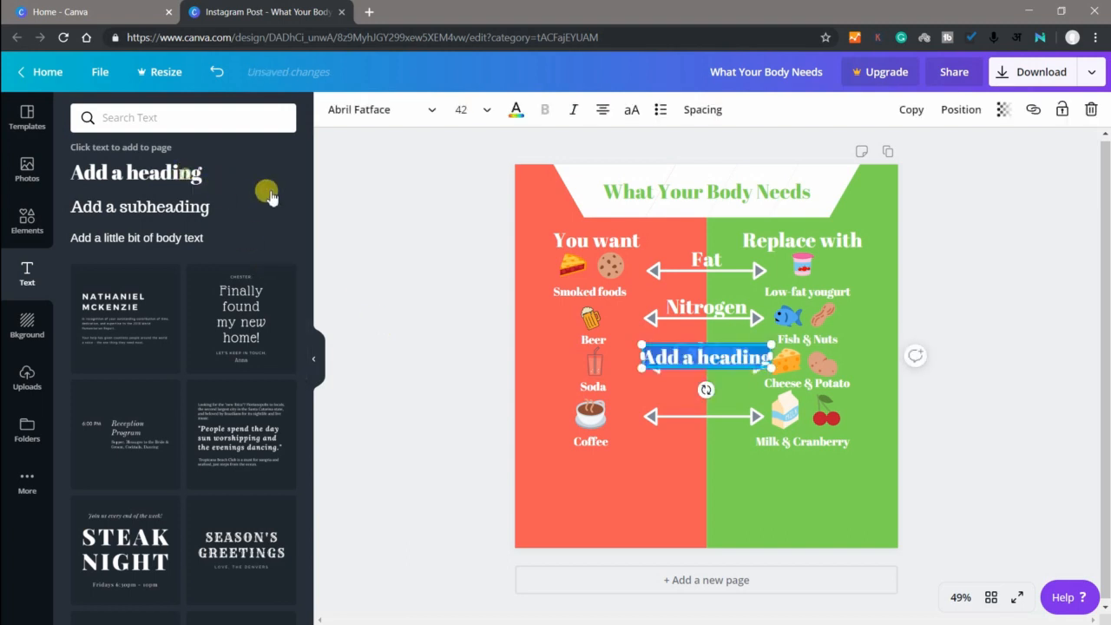
{"action": "key", "text": "BackSpace"}
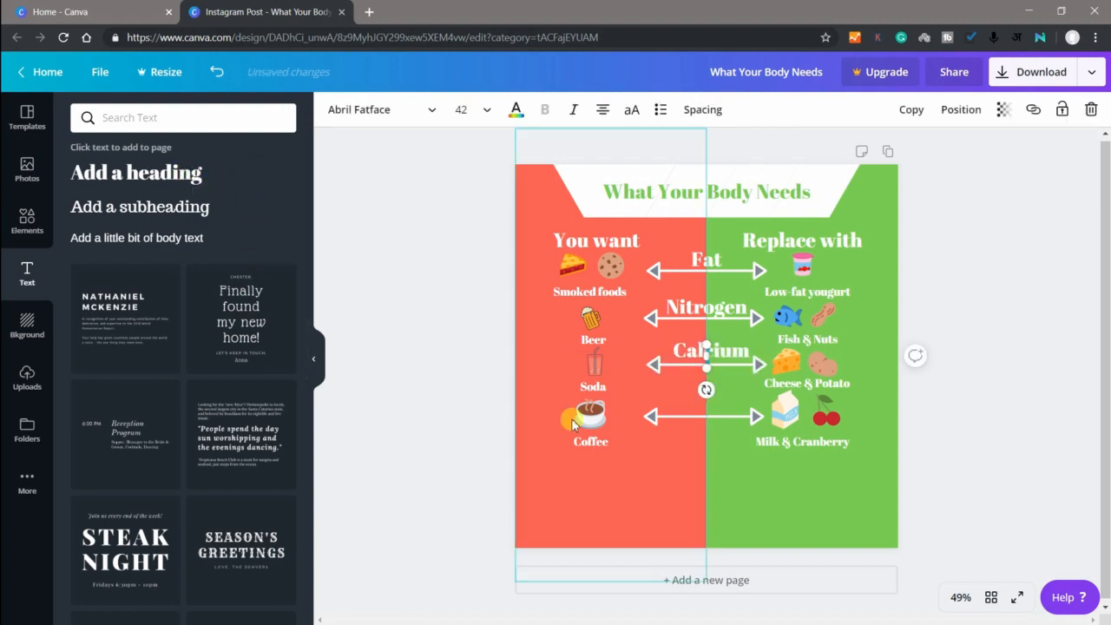
{"action": "type", "text": "Pho"}
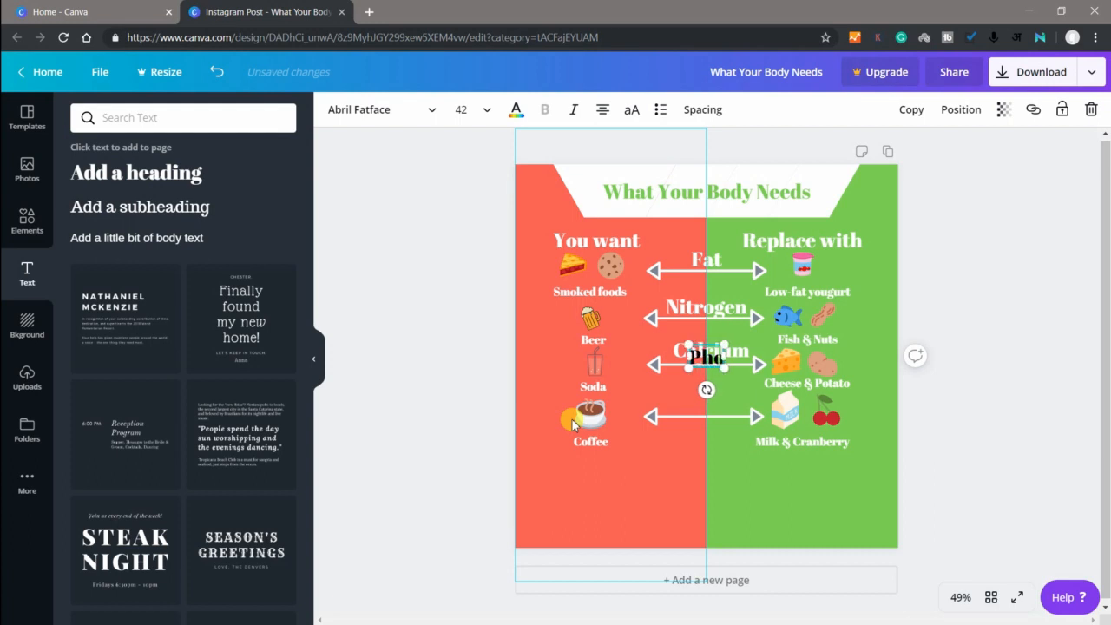
{"action": "type", "text": "sph"}
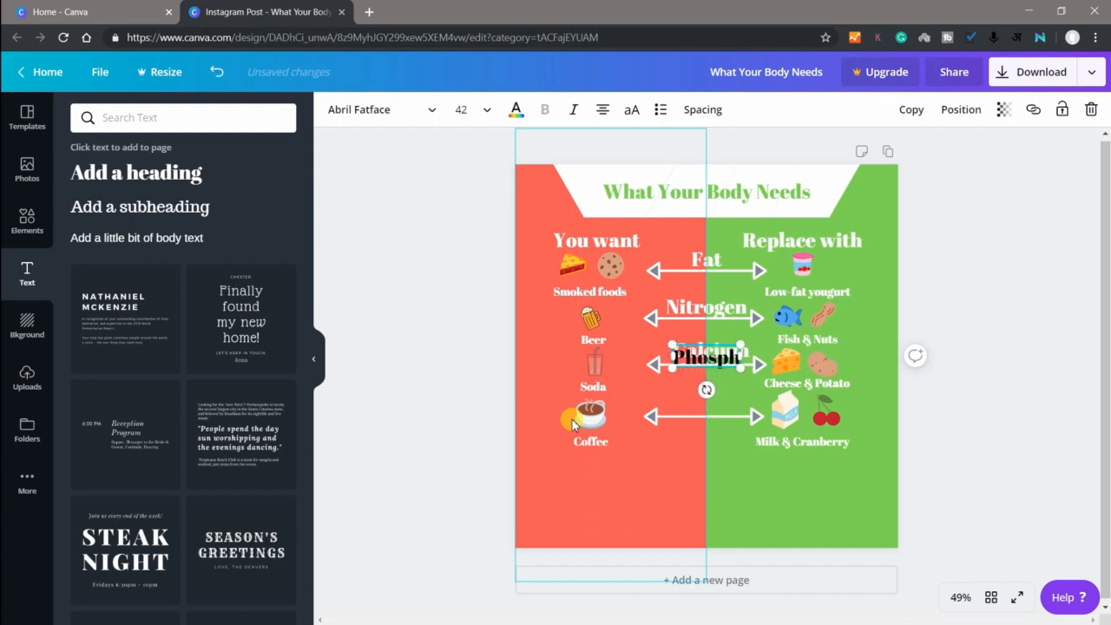
{"action": "type", "text": "or"}
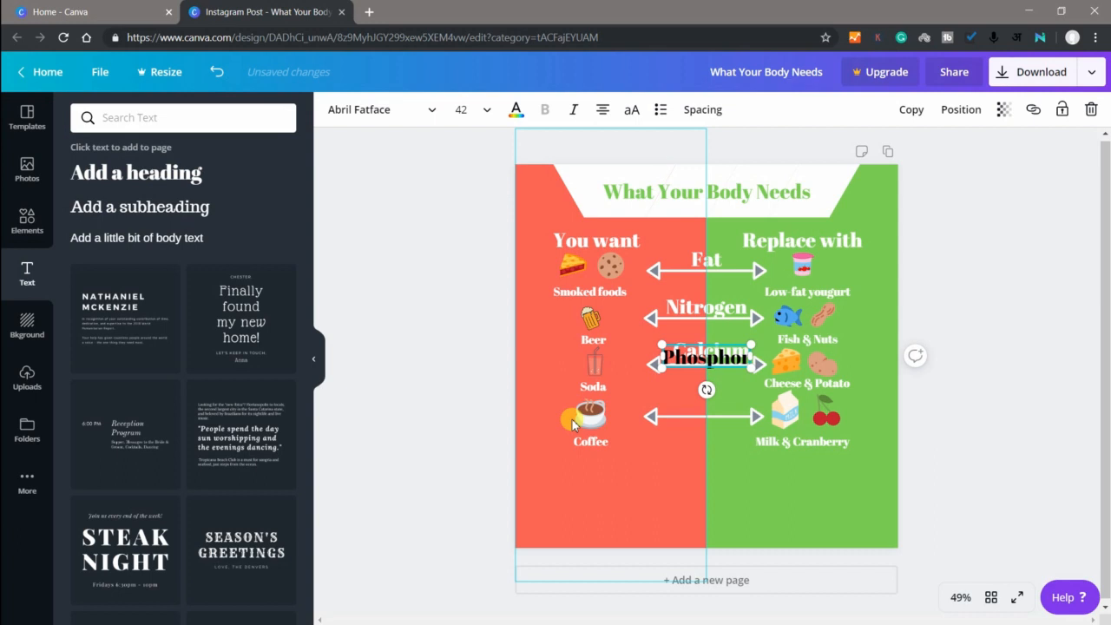
{"action": "type", "text": "ous"}
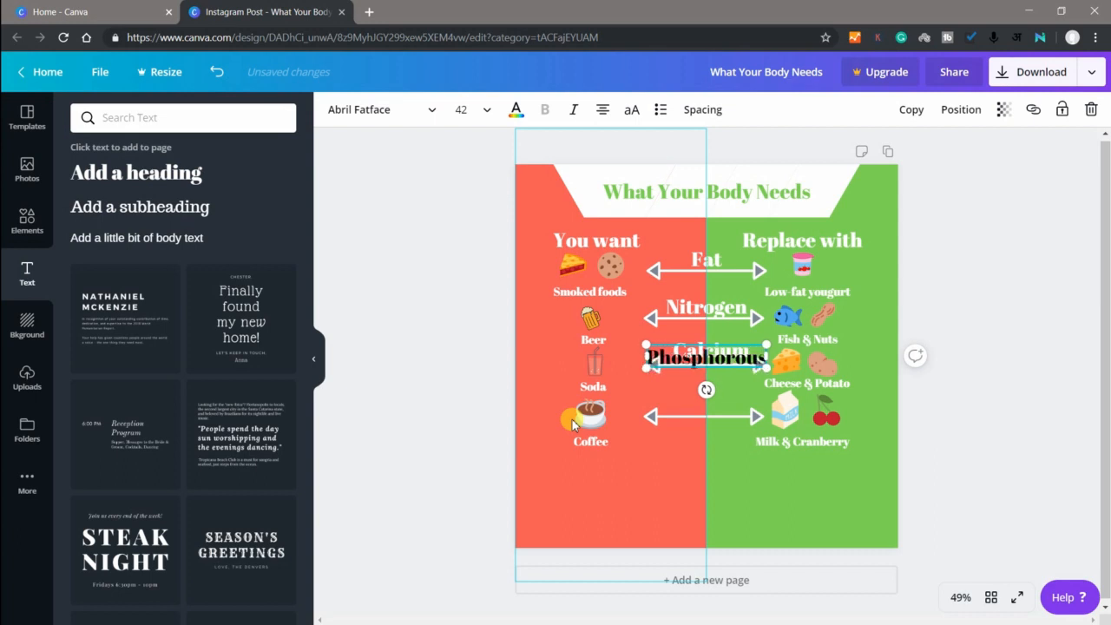
Color "Phosphorous" white, shrink it to size 31 and place it just above the arrow between the coffee and milk icons
{"action": "double_click", "coordinate": [697, 352]}
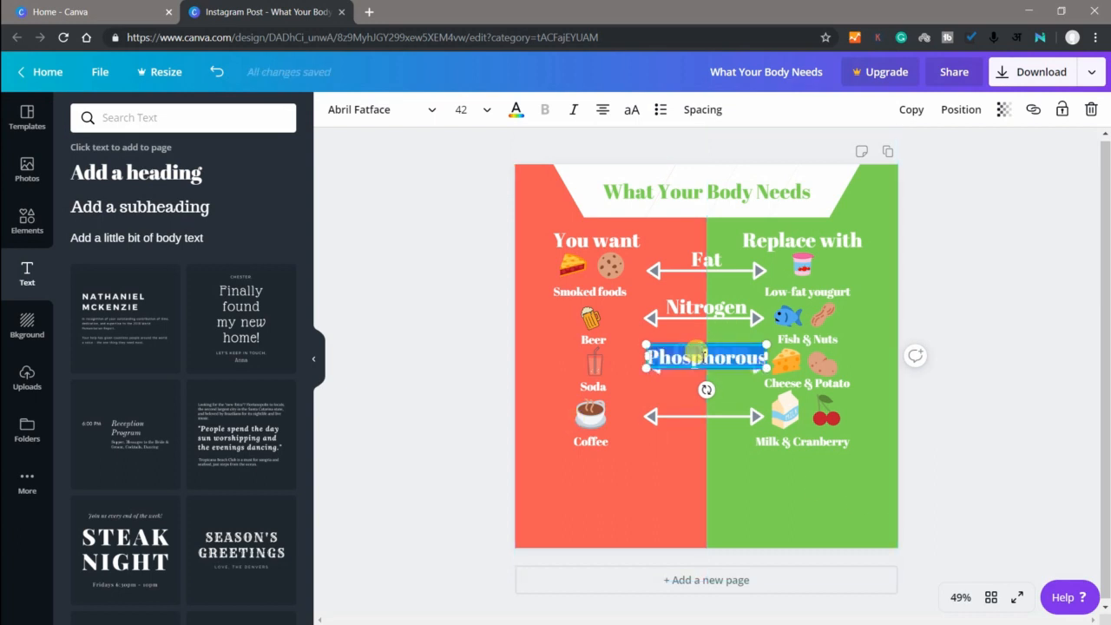
{"action": "left_click", "coordinate": [515, 111]}
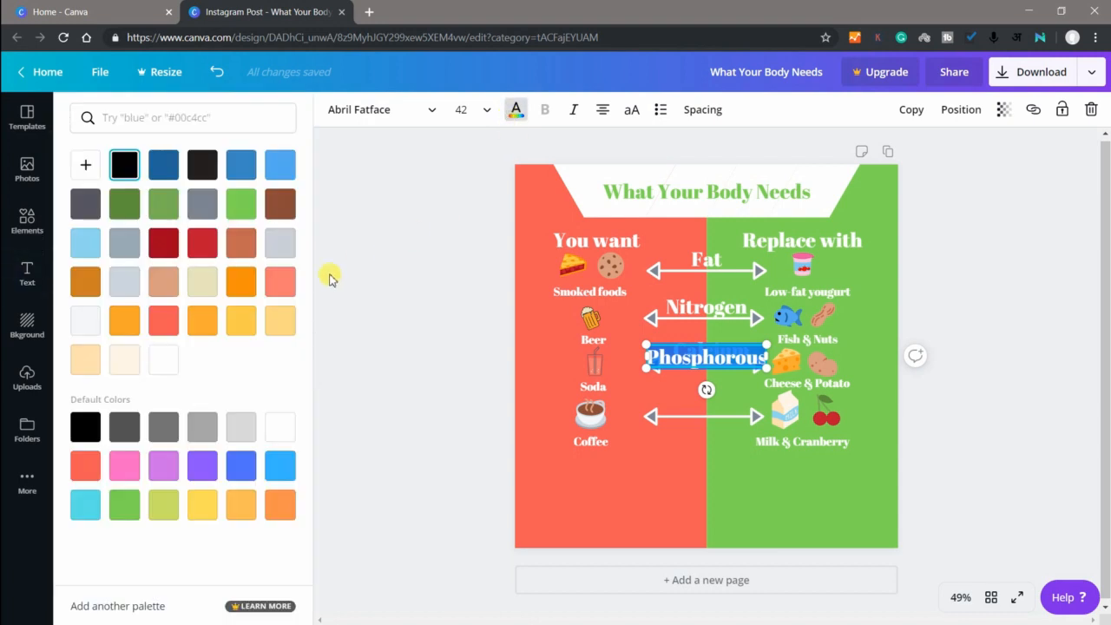
{"action": "left_click", "coordinate": [167, 360]}
{"action": "left_click_drag", "start_coordinate": [677, 345], "coordinate": [683, 383]}
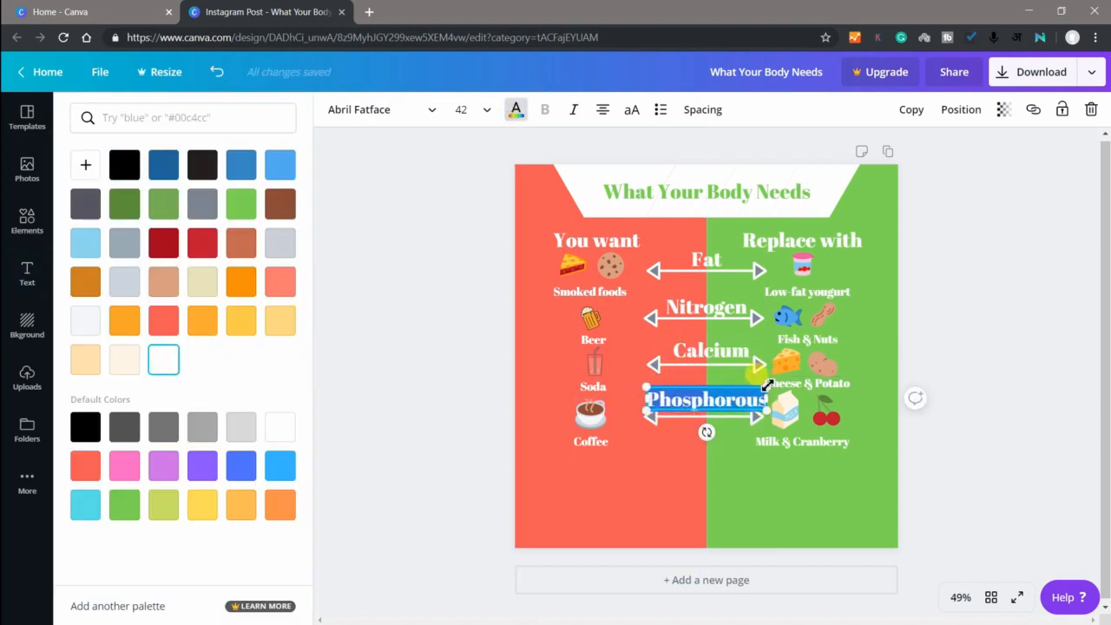
{"action": "left_click_drag", "start_coordinate": [766, 388], "coordinate": [709, 387]}
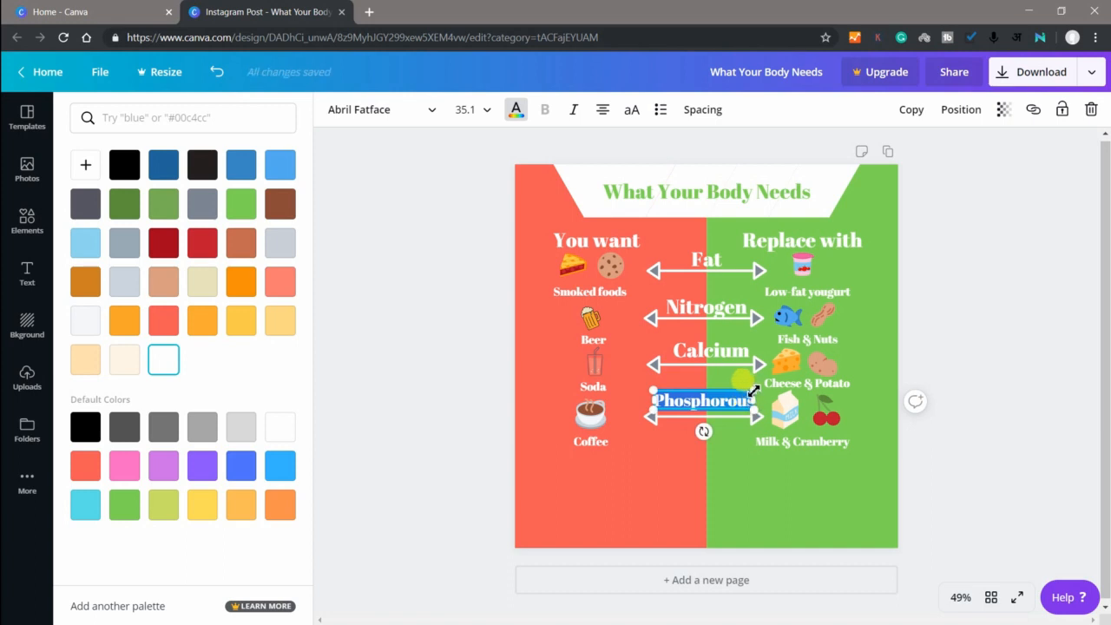
{"action": "left_click_drag", "start_coordinate": [745, 391], "coordinate": [726, 395]}
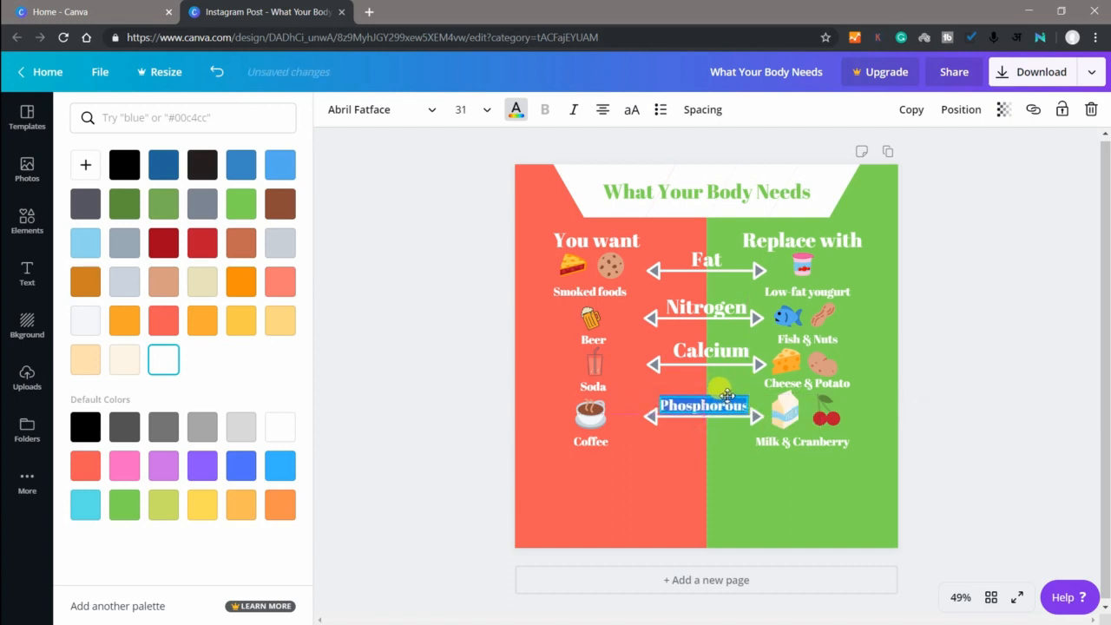
Set the "Calcium" label to size 32 and move it down close to its arrow
{"action": "left_click", "coordinate": [720, 351]}
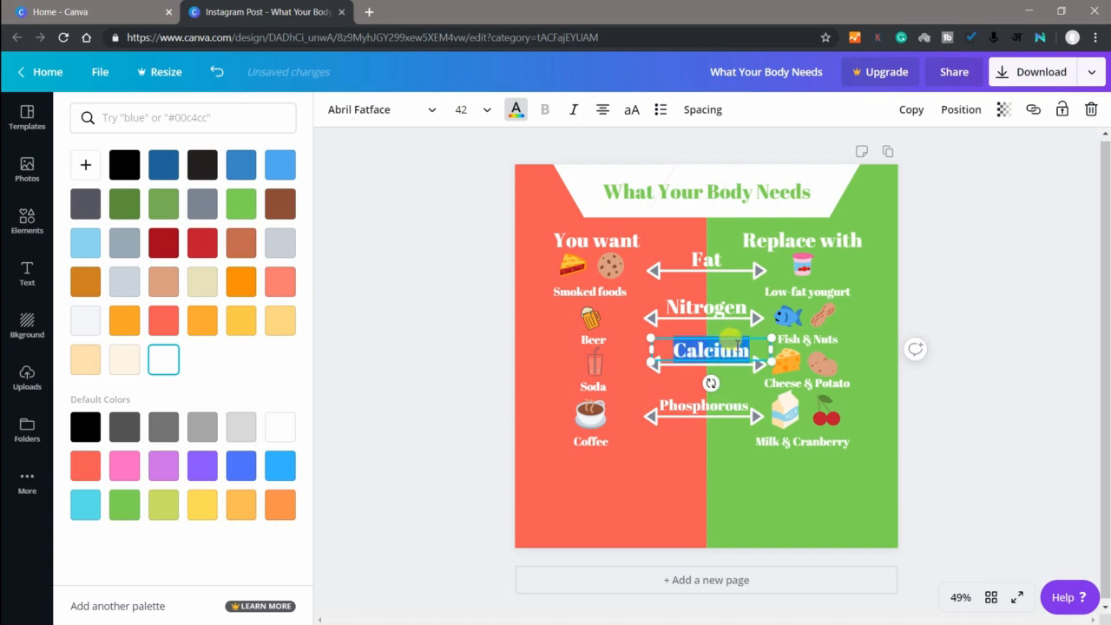
{"action": "left_click", "coordinate": [461, 109]}
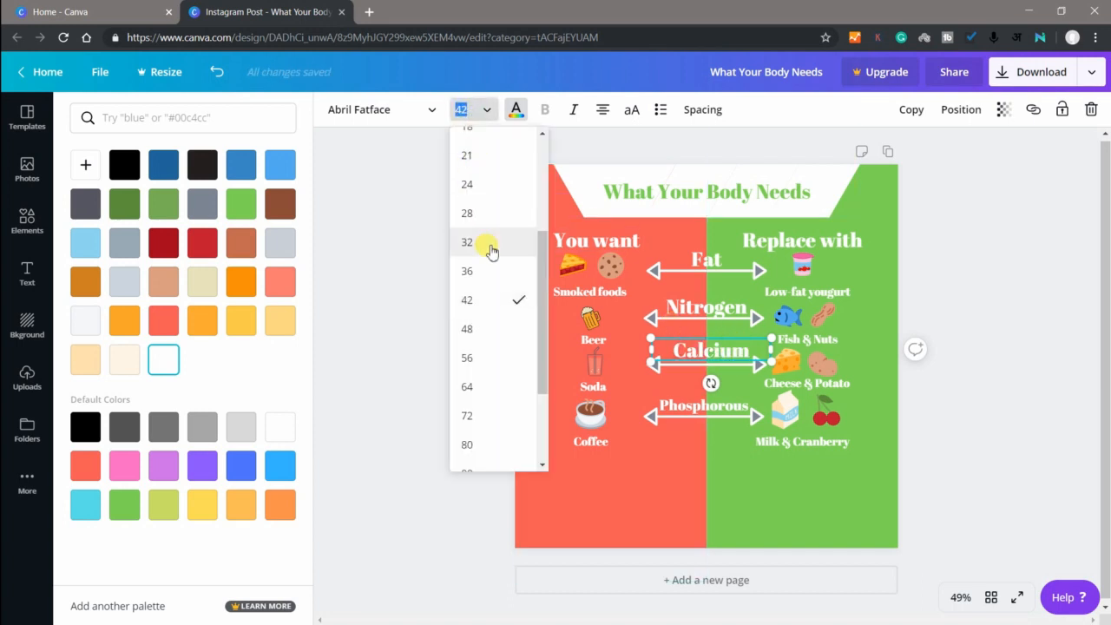
{"action": "left_click", "coordinate": [499, 243]}
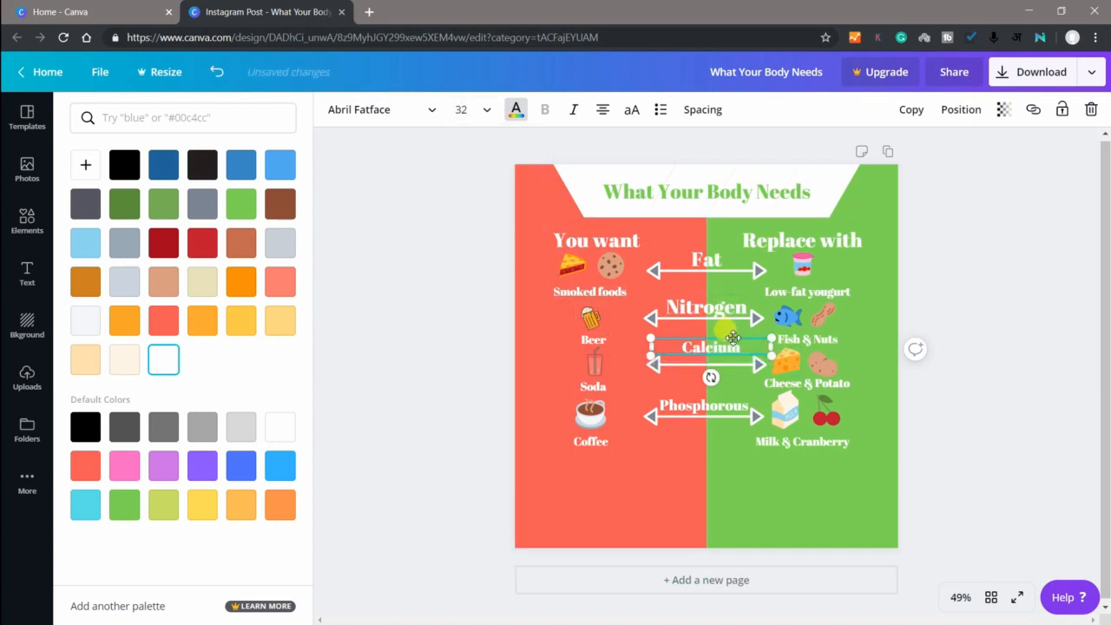
{"action": "left_click_drag", "start_coordinate": [733, 338], "coordinate": [733, 346]}
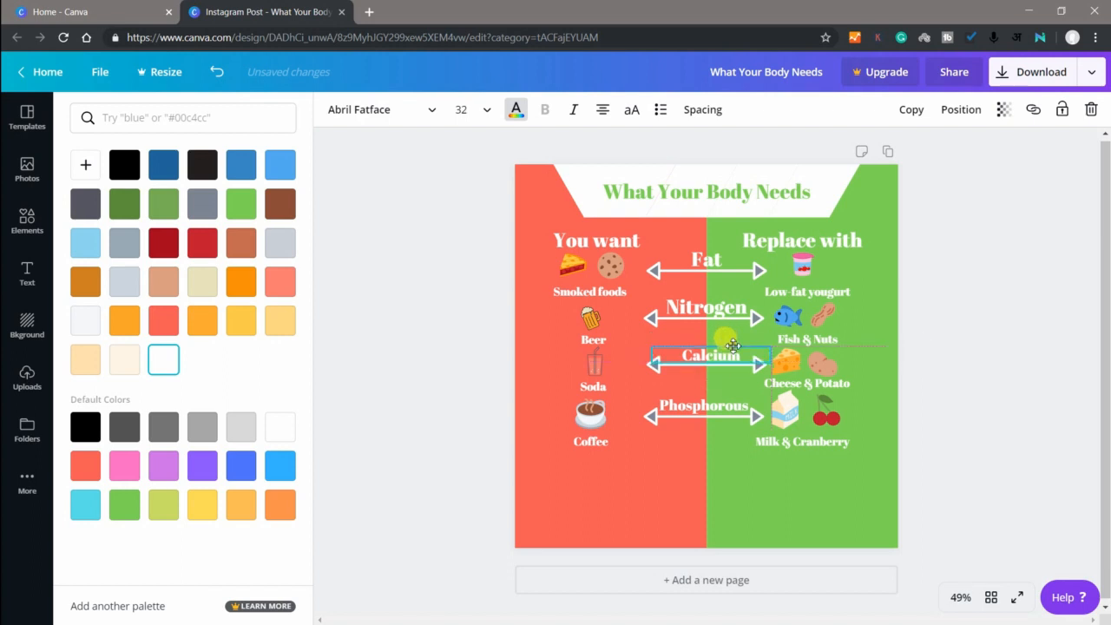
Set the "Nitrogen" and "Fat" labels to size 32 and move each down close to its arrow
{"action": "double_click", "coordinate": [705, 307]}
{"action": "left_click", "coordinate": [461, 109]}
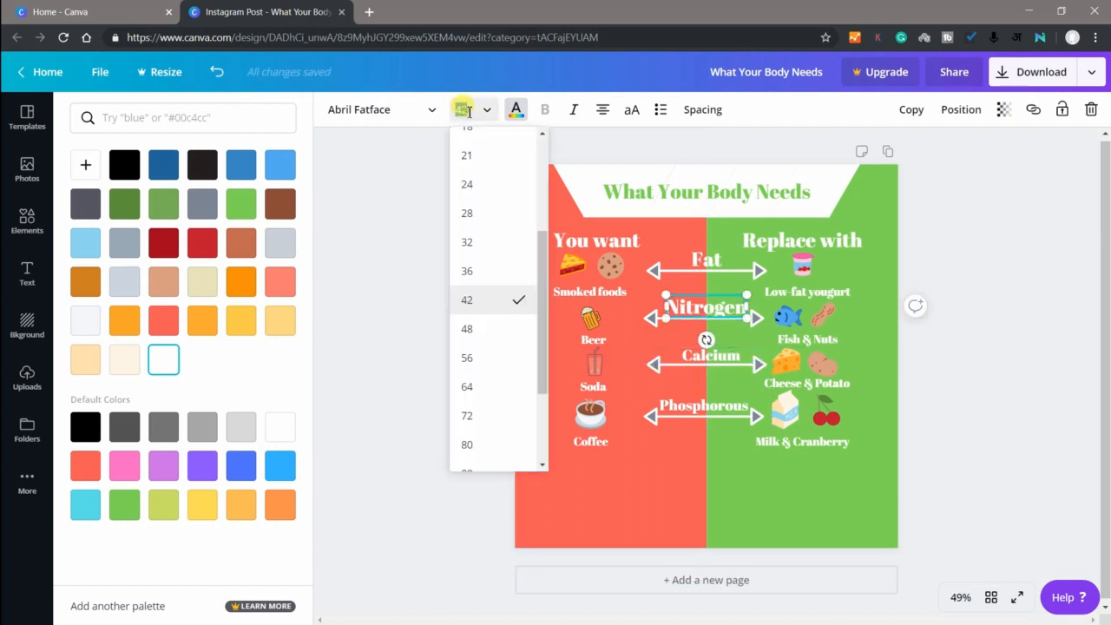
{"action": "left_click", "coordinate": [489, 243]}
{"action": "left_click", "coordinate": [711, 252]}
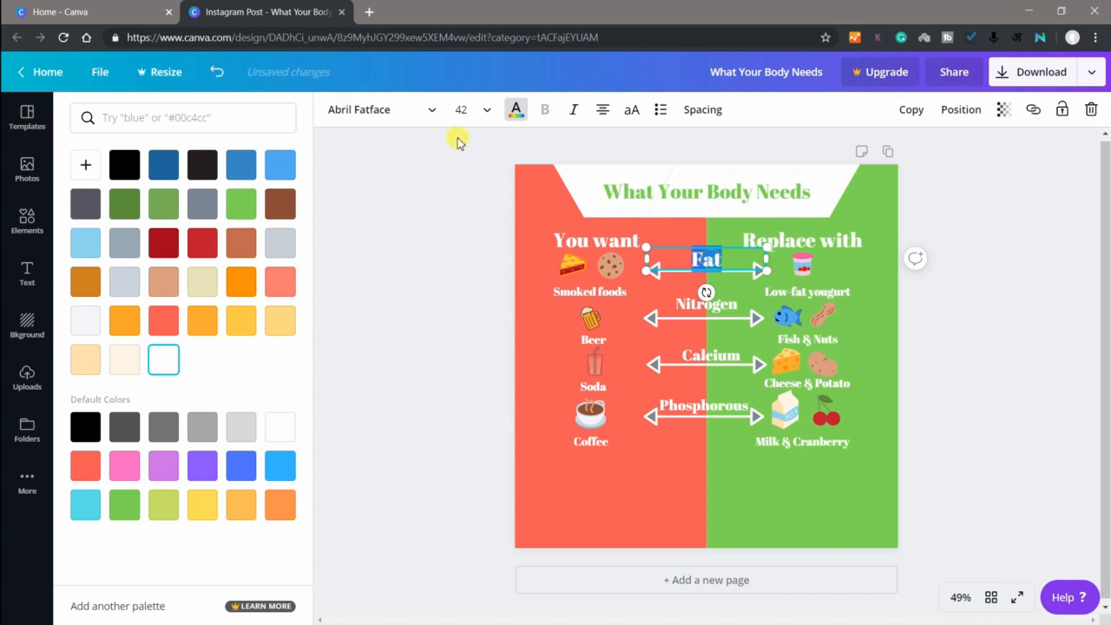
{"action": "left_click", "coordinate": [461, 109]}
{"action": "left_click", "coordinate": [463, 241]}
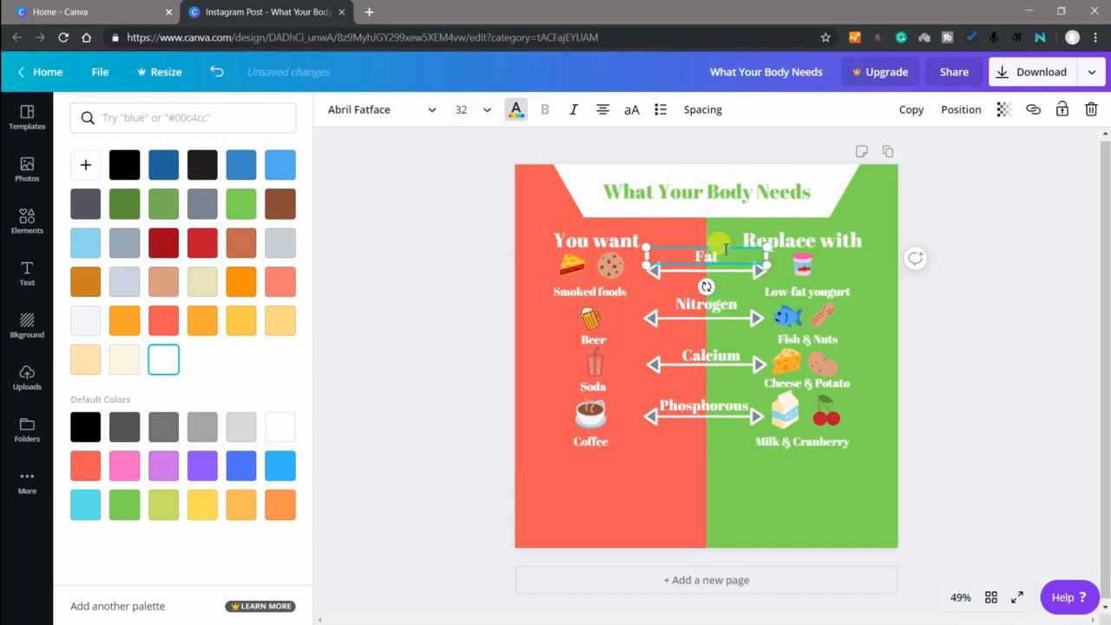
{"action": "left_click_drag", "start_coordinate": [724, 247], "coordinate": [724, 252]}
{"action": "left_click", "coordinate": [722, 296]}
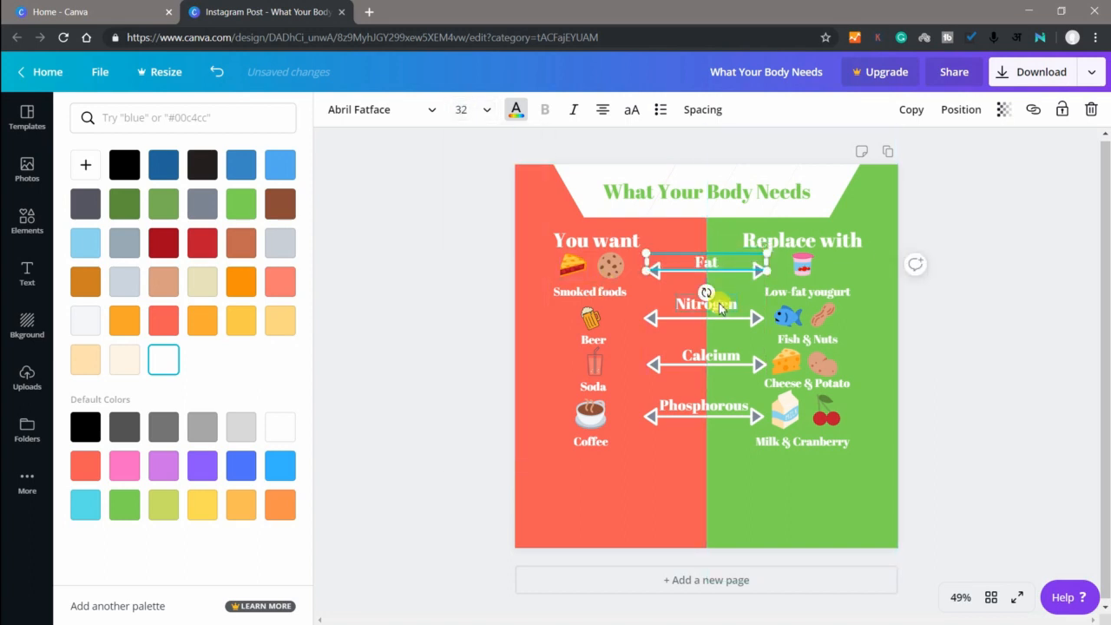
{"action": "left_click_drag", "start_coordinate": [722, 296], "coordinate": [721, 300]}
{"action": "left_click", "coordinate": [430, 450]}
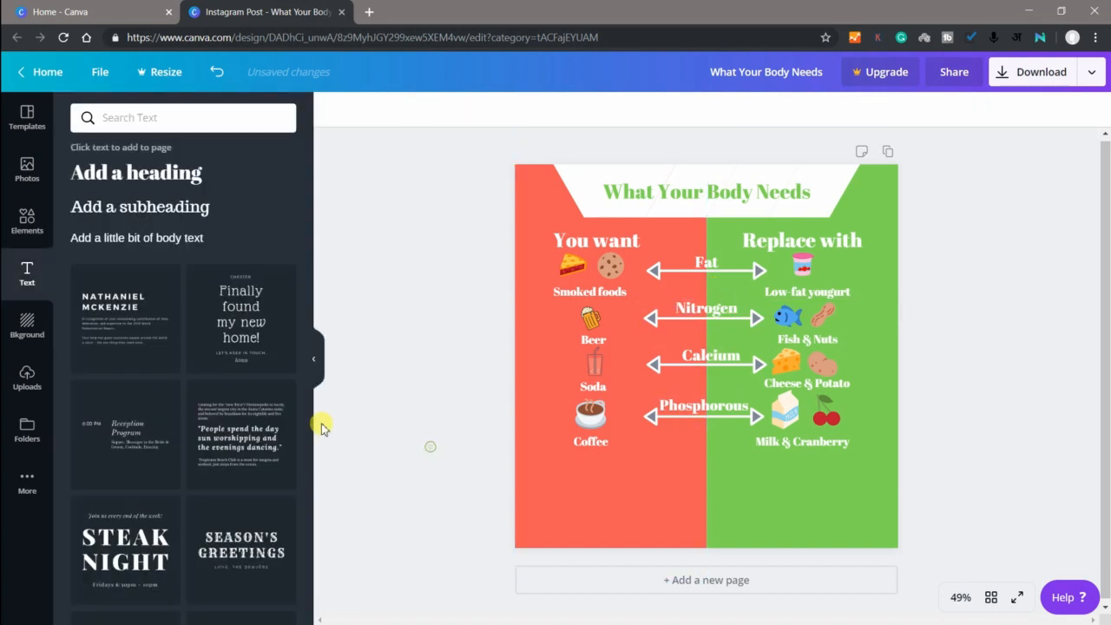
Search the elements for "Chocolate", add the brown chocolate bar, and place it scaled down beneath the "Coffee" caption
{"action": "left_click", "coordinate": [26, 227]}
{"action": "left_click", "coordinate": [183, 118]}
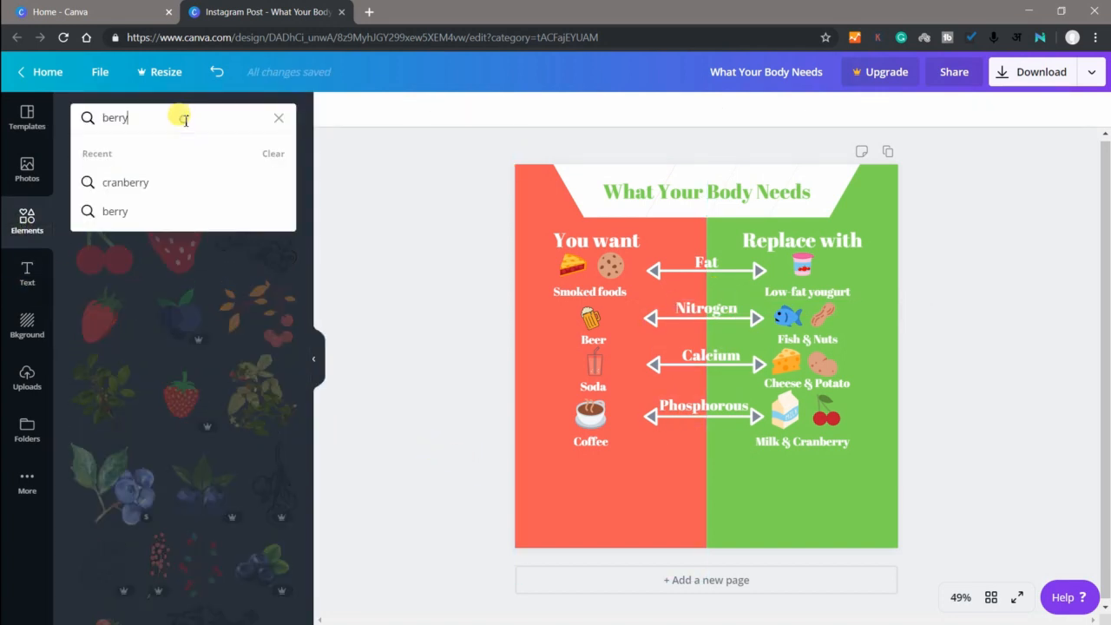
{"action": "key", "text": "BackSpace"}
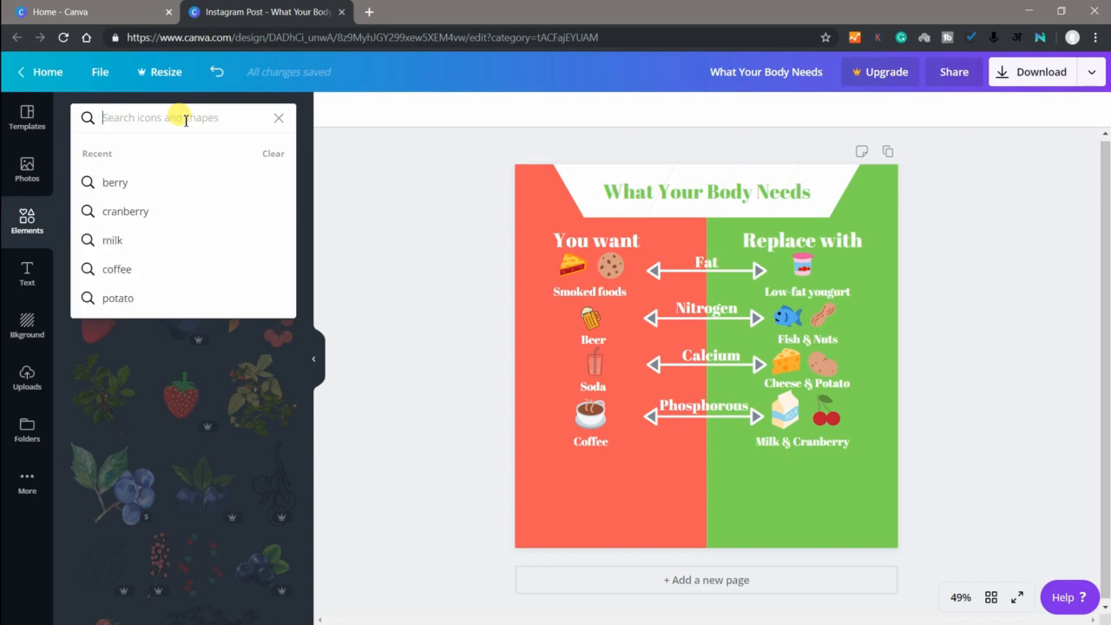
{"action": "type", "text": "Choc"}
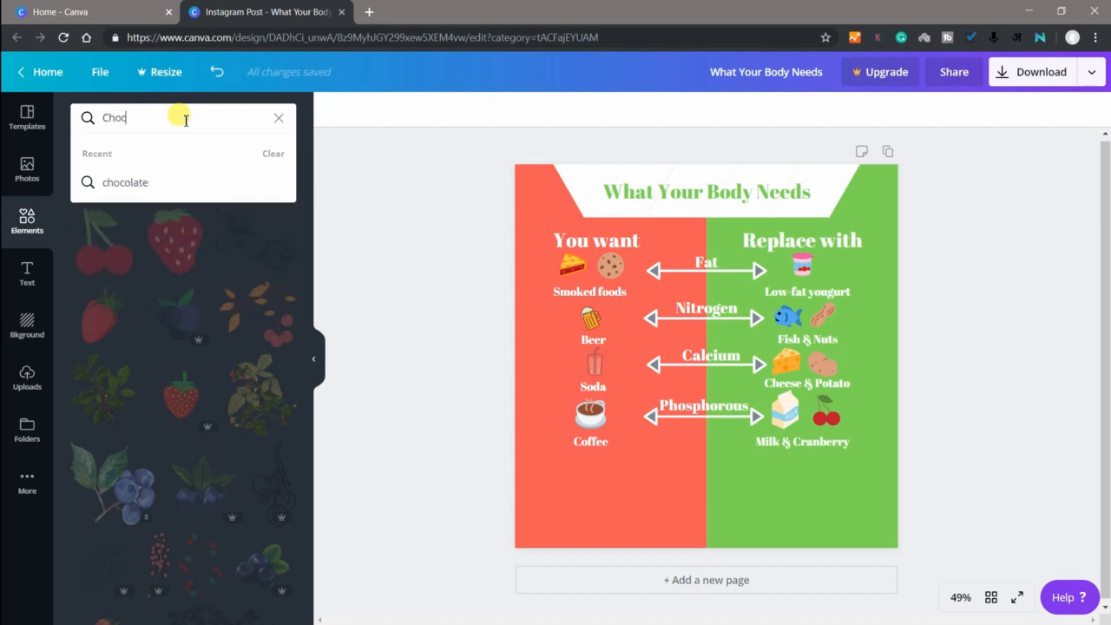
{"action": "type", "text": "olate"}
{"action": "key", "text": "Return"}
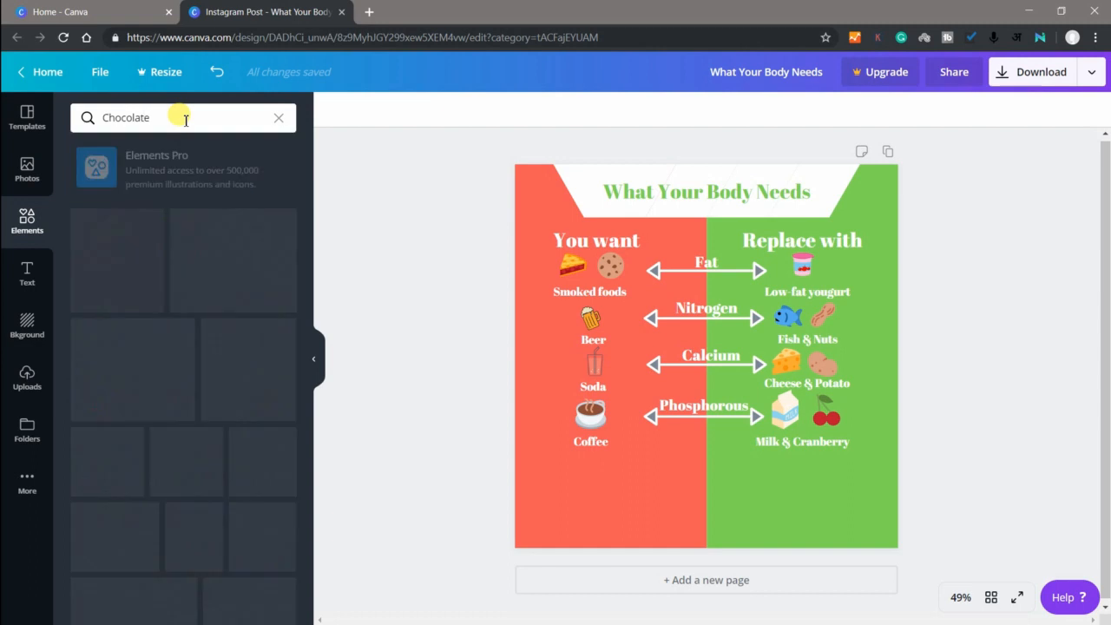
{"action": "left_click", "coordinate": [124, 291]}
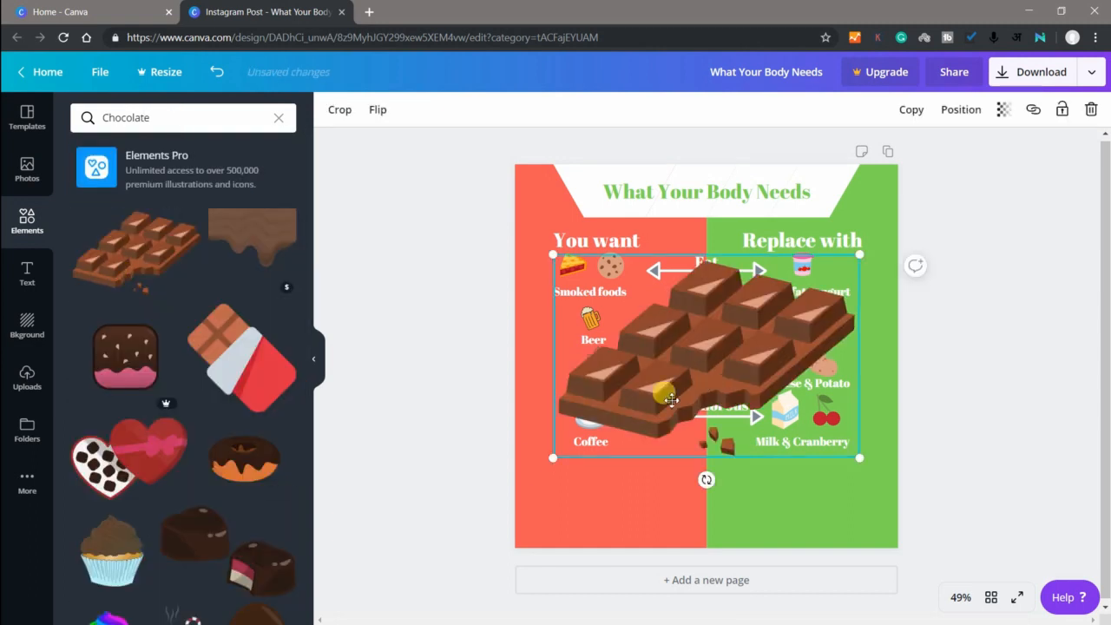
{"action": "left_click_drag", "start_coordinate": [553, 458], "coordinate": [595, 473]}
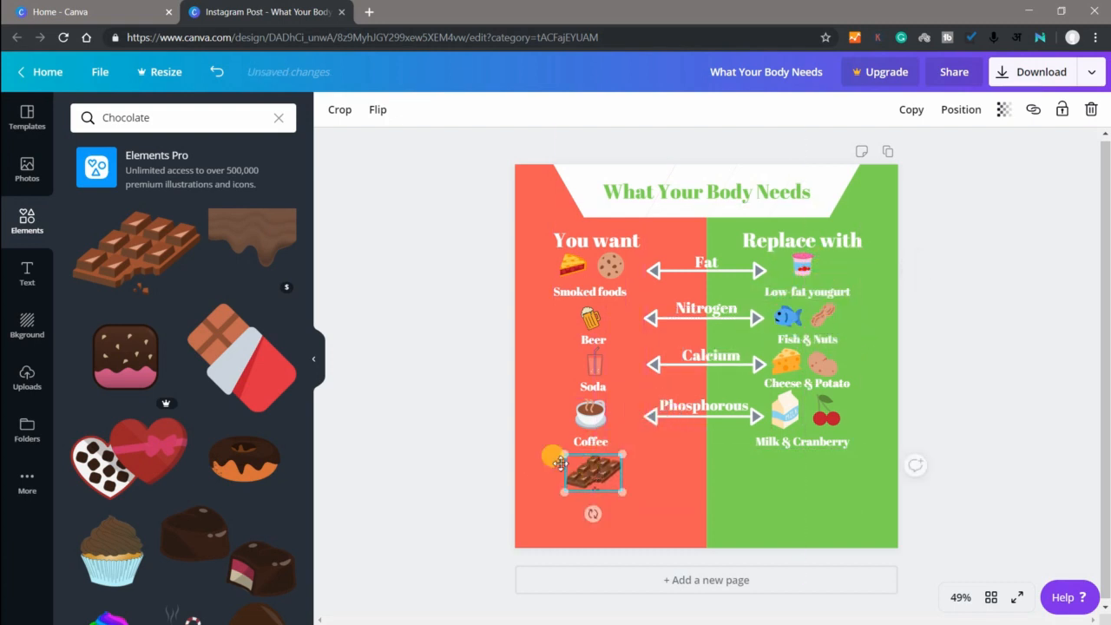
Add a heading to the page and replace its text with "Chocolate"
{"action": "left_click", "coordinate": [27, 271]}
{"action": "left_click", "coordinate": [187, 178]}
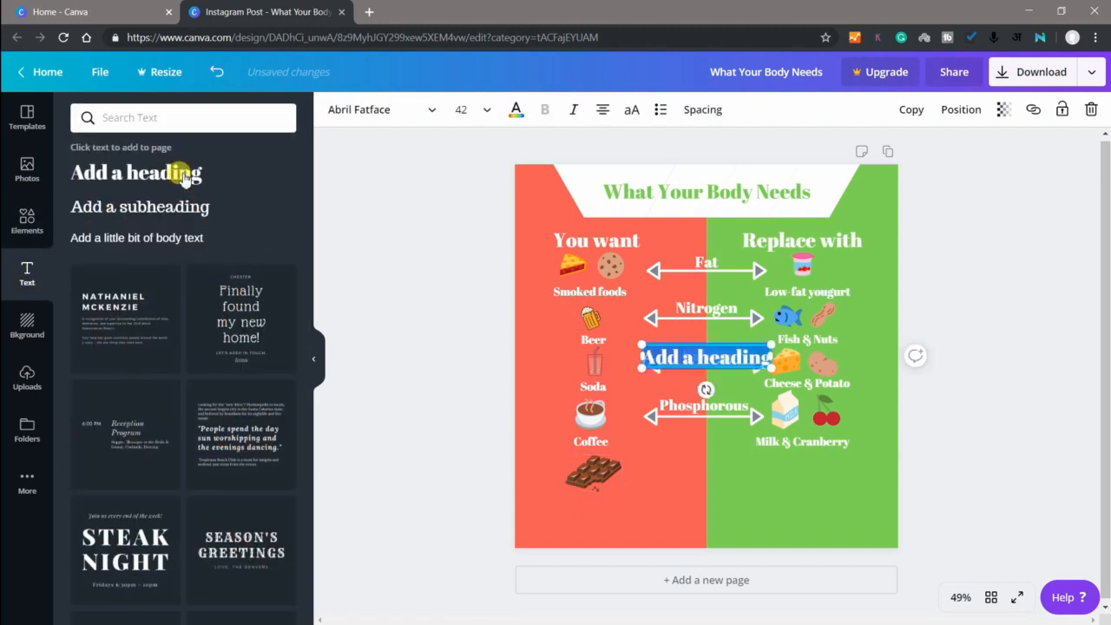
{"action": "key", "text": "BackSpace"}
{"action": "type", "text": "C"}
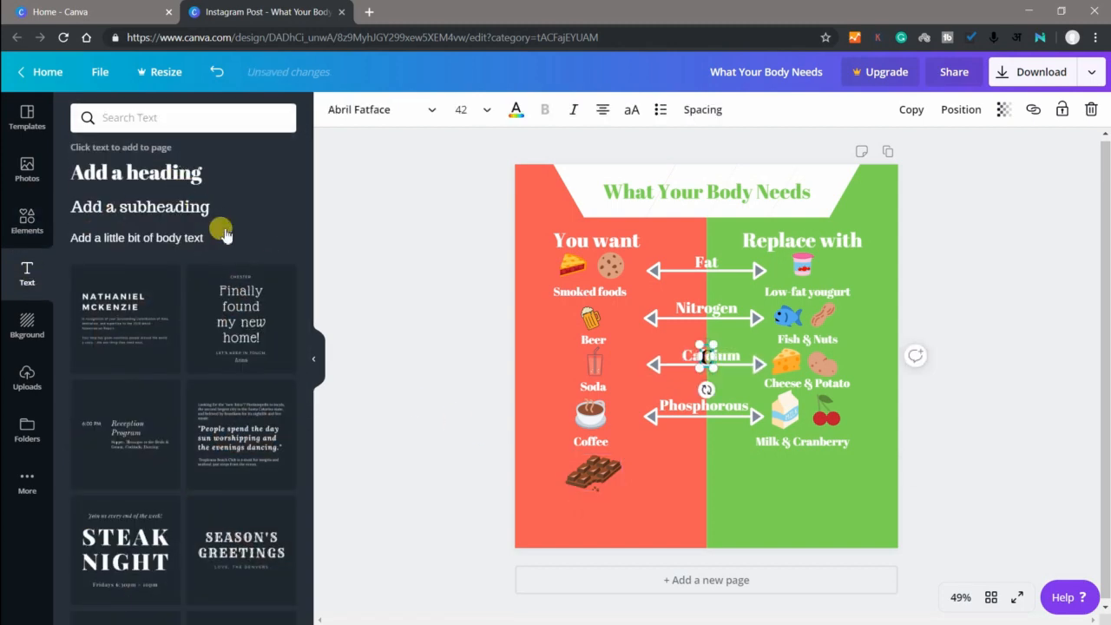
{"action": "type", "text": "hocola"}
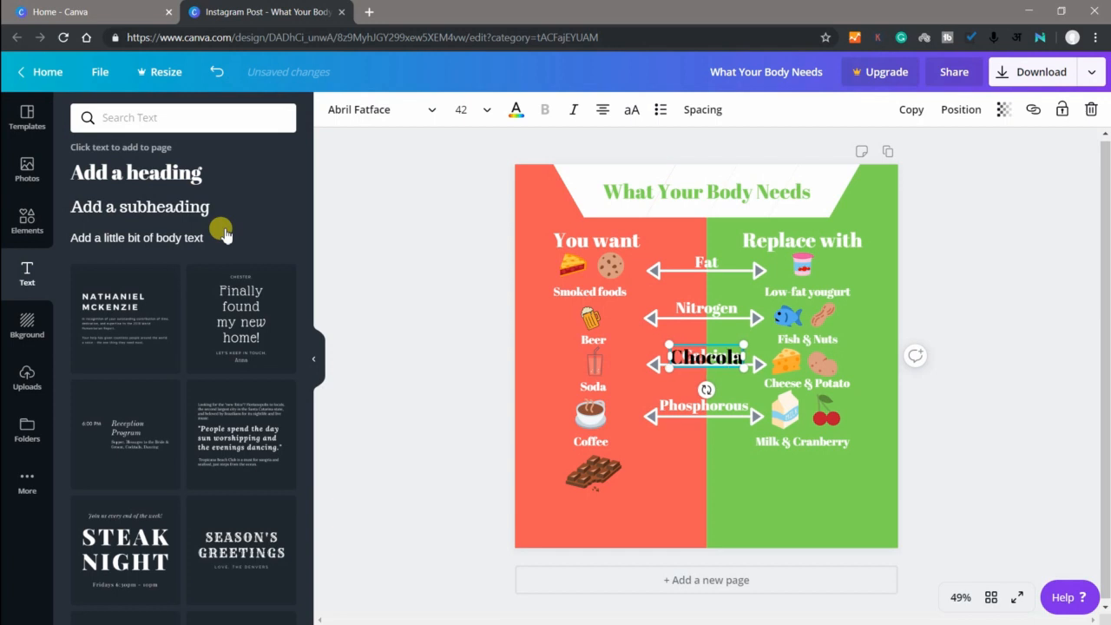
{"action": "type", "text": "te"}
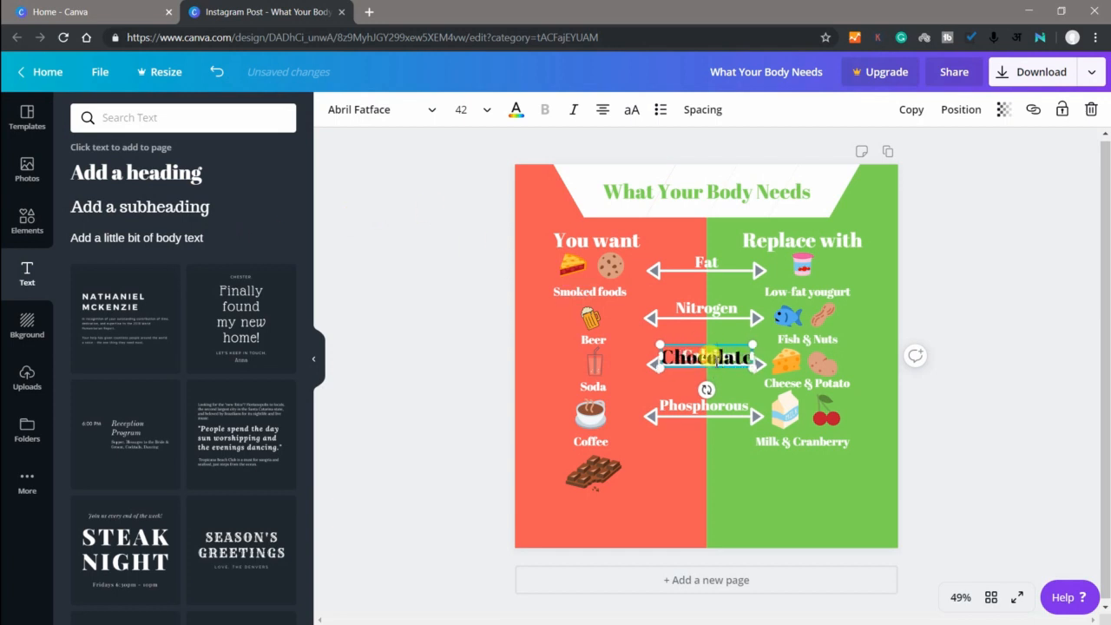
Set the "Chocolate" caption to size 24, color it white, and place it beneath the chocolate bar
{"action": "left_click", "coordinate": [462, 110]}
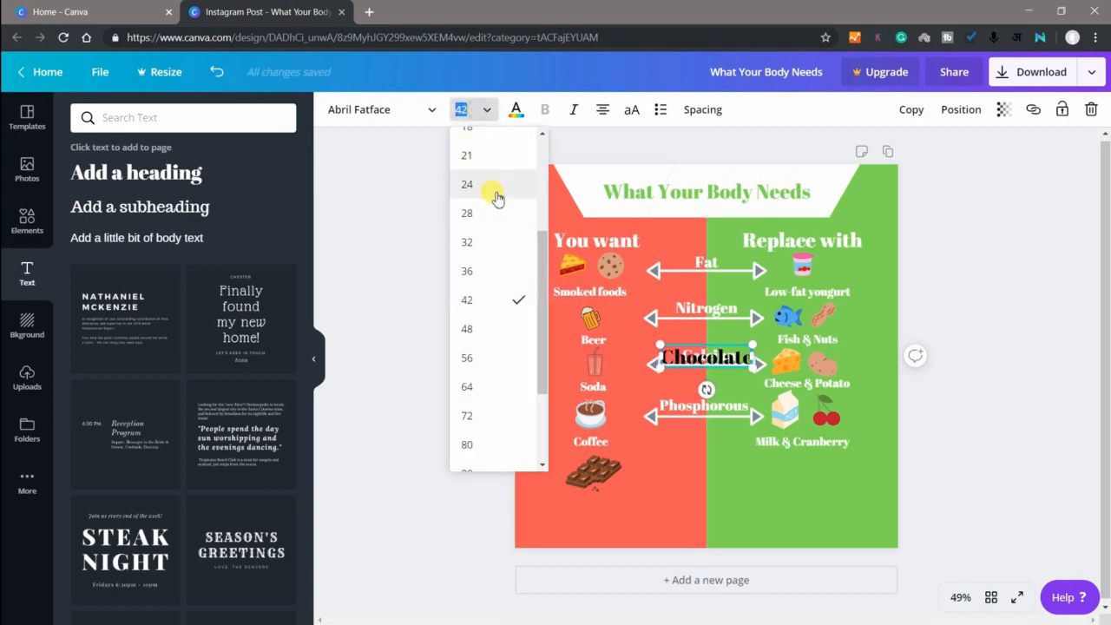
{"action": "left_click", "coordinate": [496, 197]}
{"action": "left_click", "coordinate": [516, 109]}
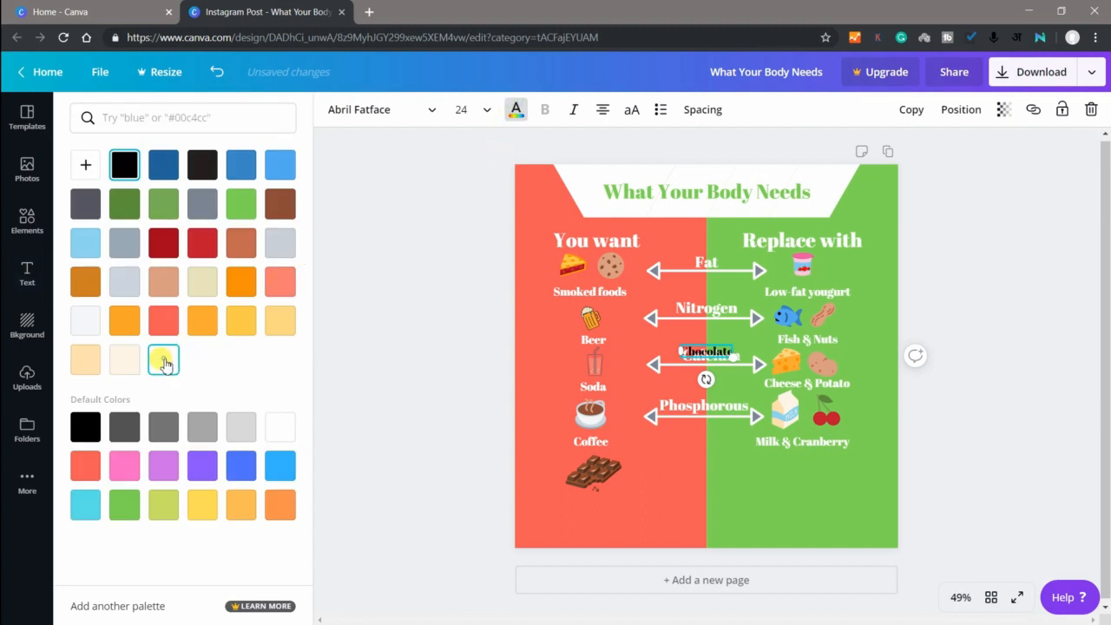
{"action": "left_click_drag", "start_coordinate": [164, 363], "coordinate": [577, 498]}
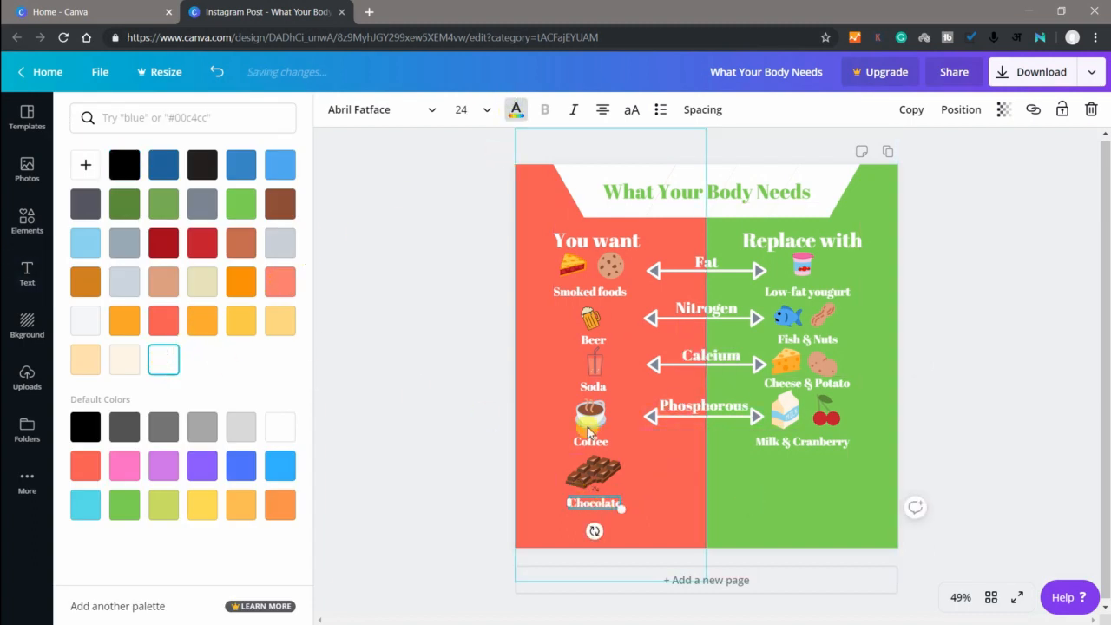
Search the elements for "pine", add the light brown pine cone, and place it scaled down beneath the "Milk & Cranberry" caption
{"action": "left_click", "coordinate": [27, 221]}
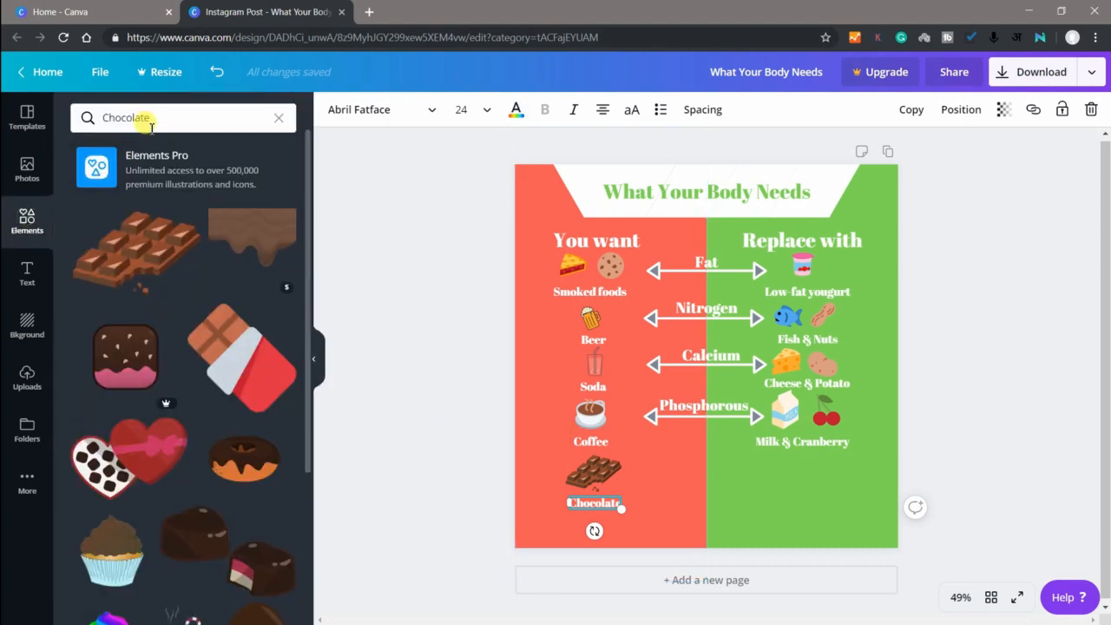
{"action": "left_click", "coordinate": [152, 121]}
{"action": "key", "text": "BackSpace"}
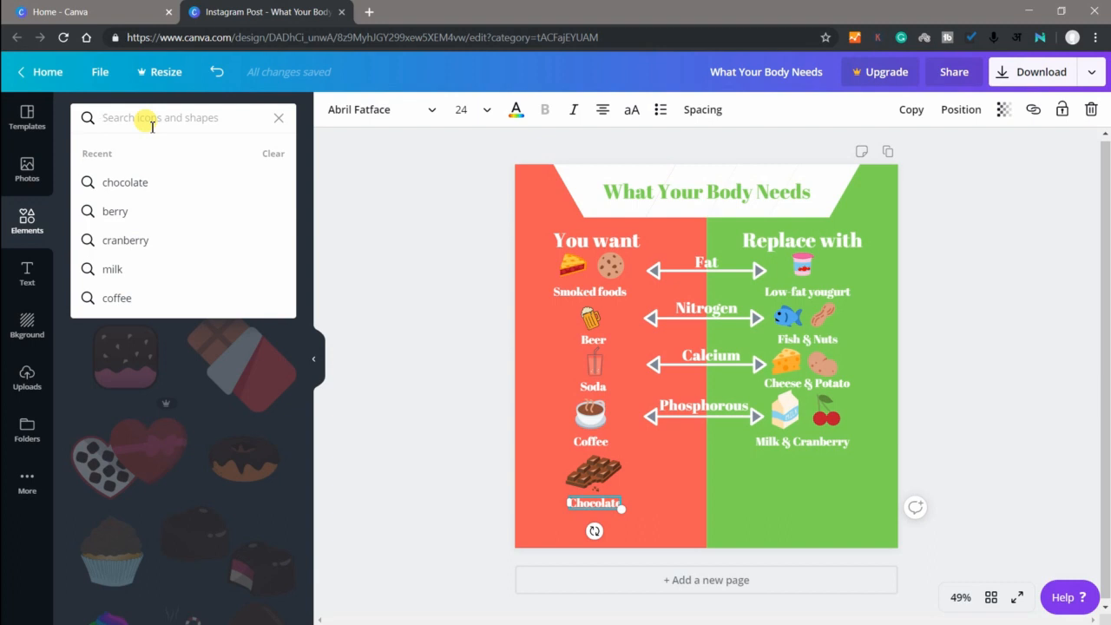
{"action": "type", "text": "pine"}
{"action": "key", "text": "Return"}
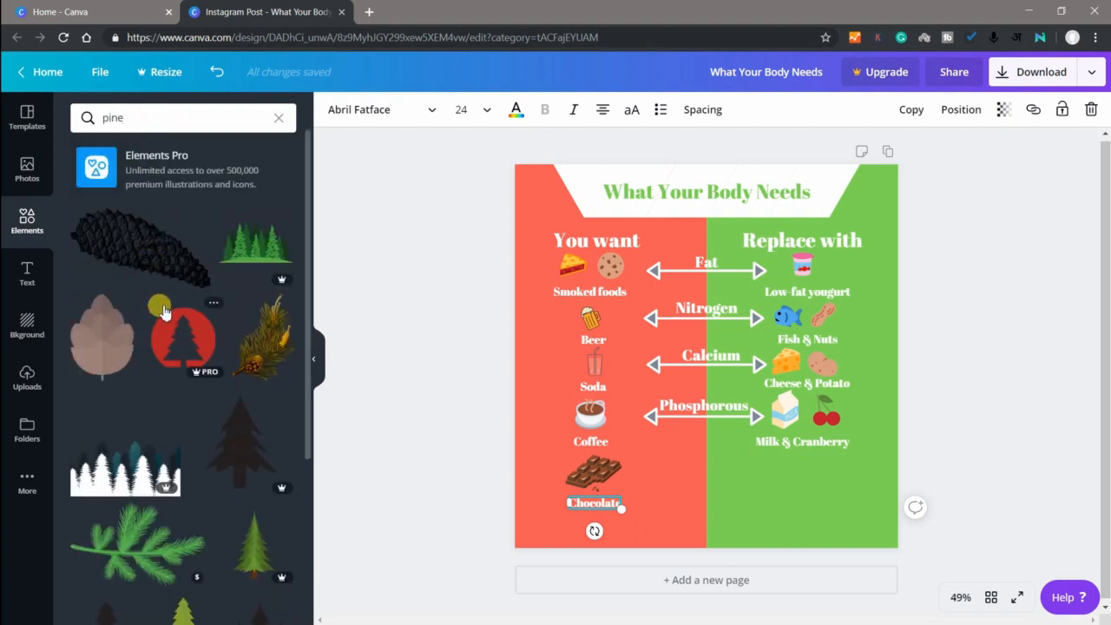
{"action": "left_click", "coordinate": [103, 323]}
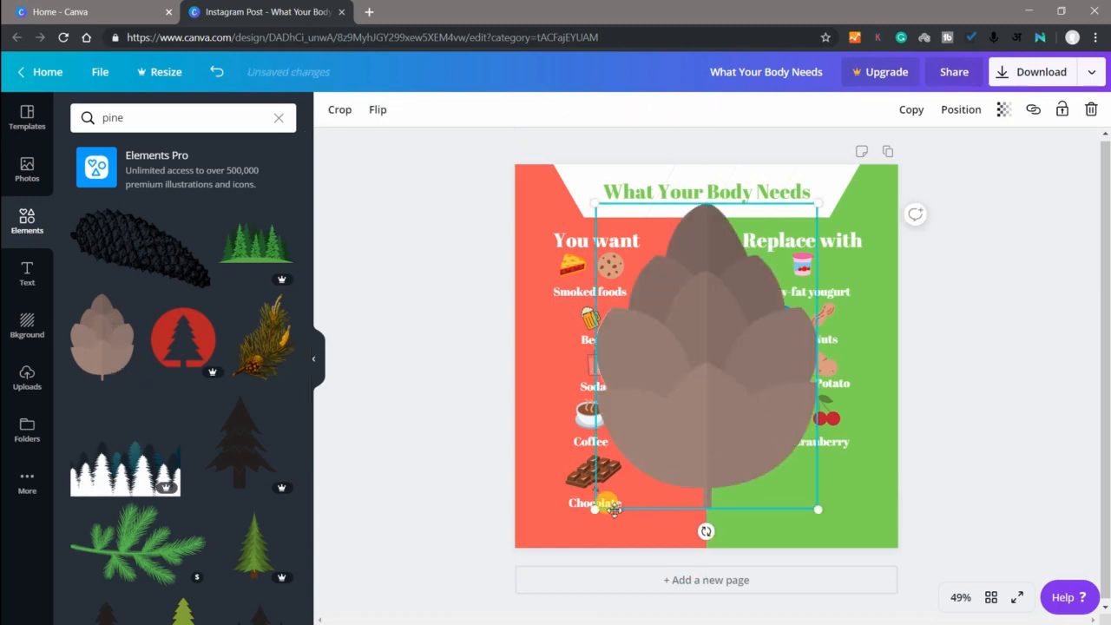
{"action": "left_click_drag", "start_coordinate": [594, 510], "coordinate": [773, 473]}
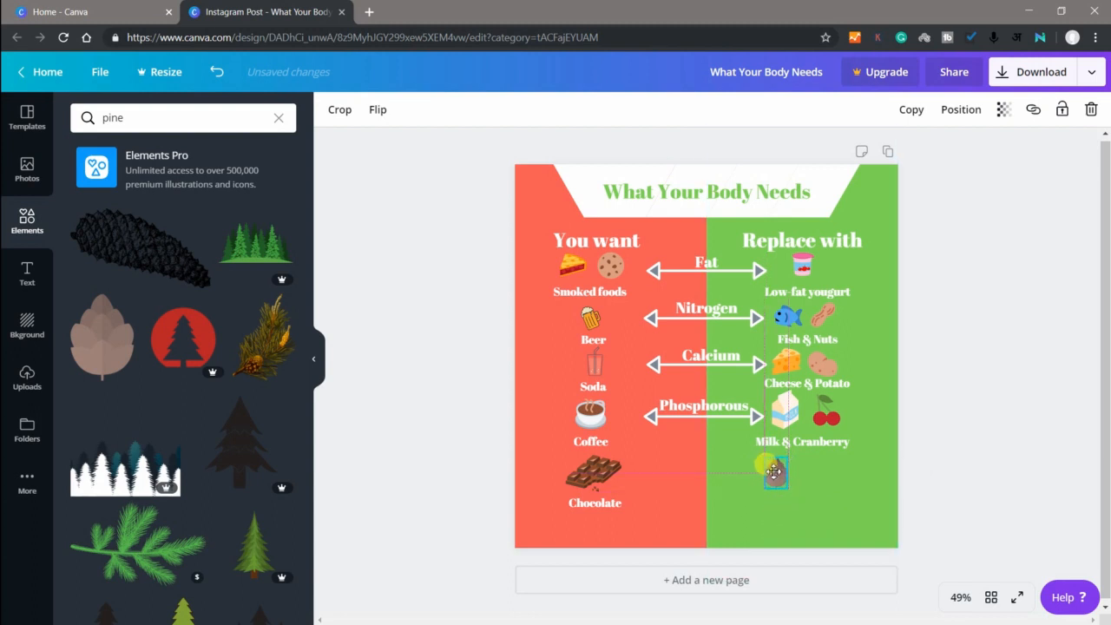
{"action": "left_click_drag", "start_coordinate": [773, 472], "coordinate": [773, 472]}
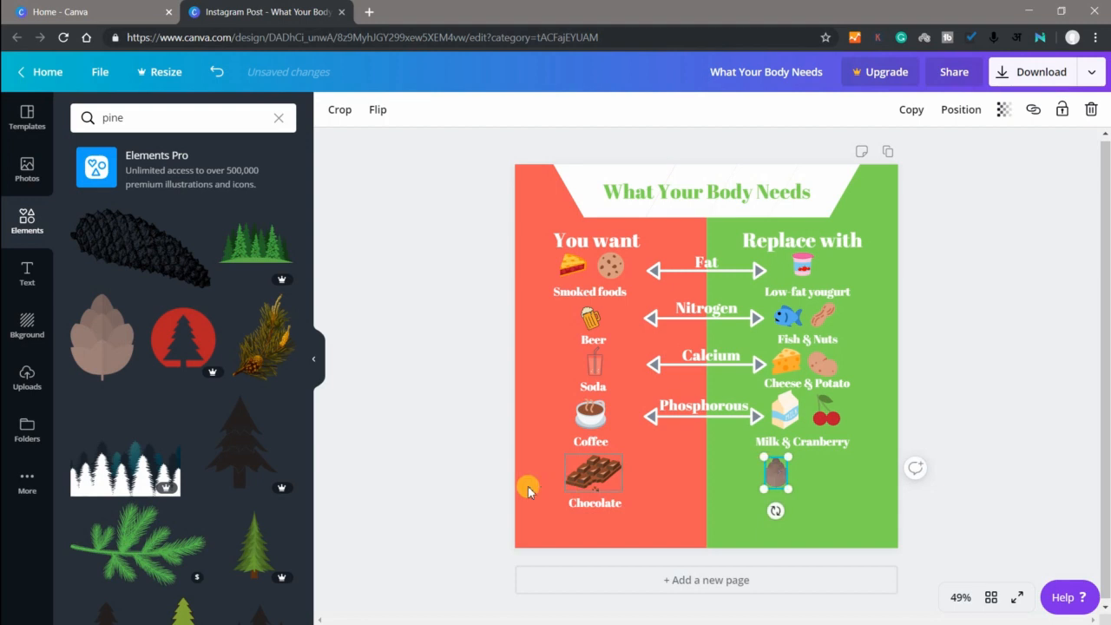
Search the elements for "nuts", add the brown walnut, and place it scaled down just right of the pine cone
{"action": "left_click", "coordinate": [150, 126]}
{"action": "double_click", "coordinate": [149, 126]}
{"action": "key", "text": "BackSpace"}
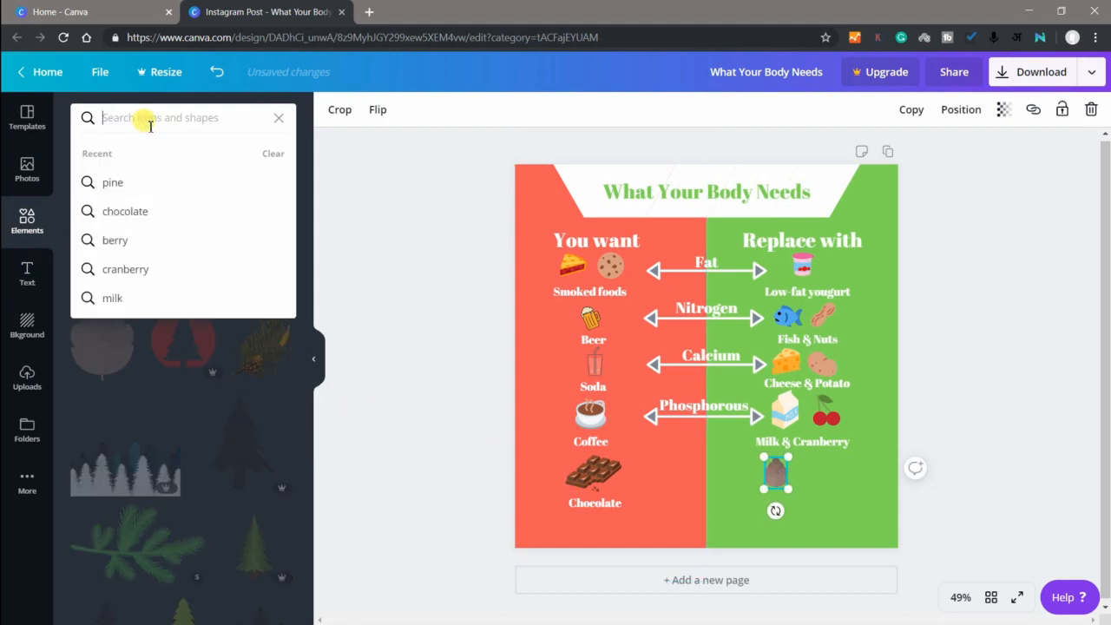
{"action": "type", "text": "nuts"}
{"action": "key", "text": "Return"}
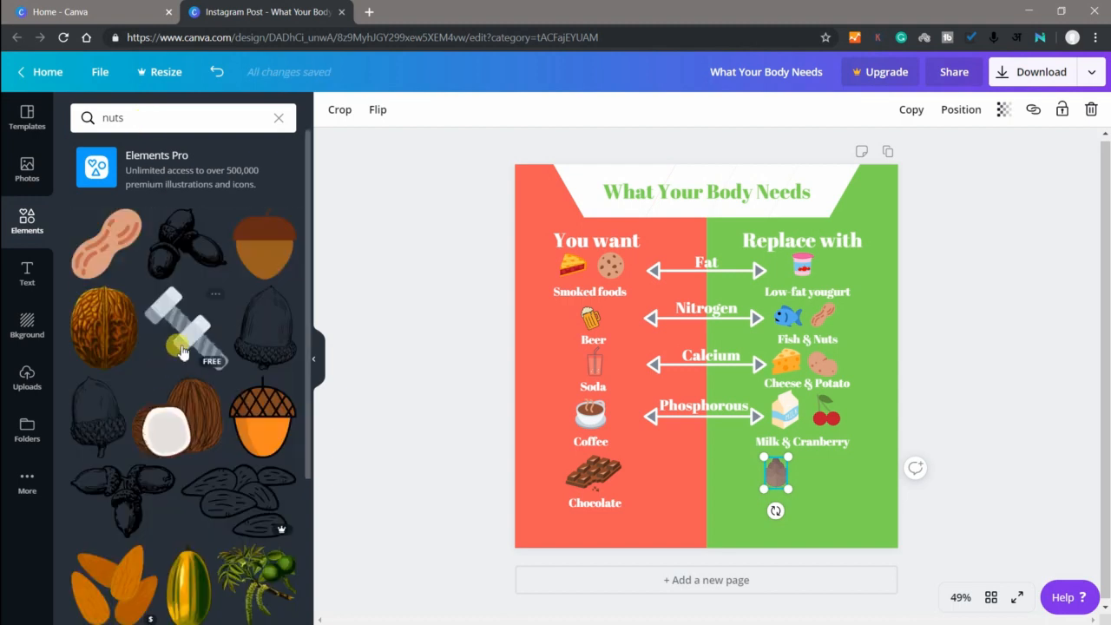
{"action": "left_click", "coordinate": [101, 324]}
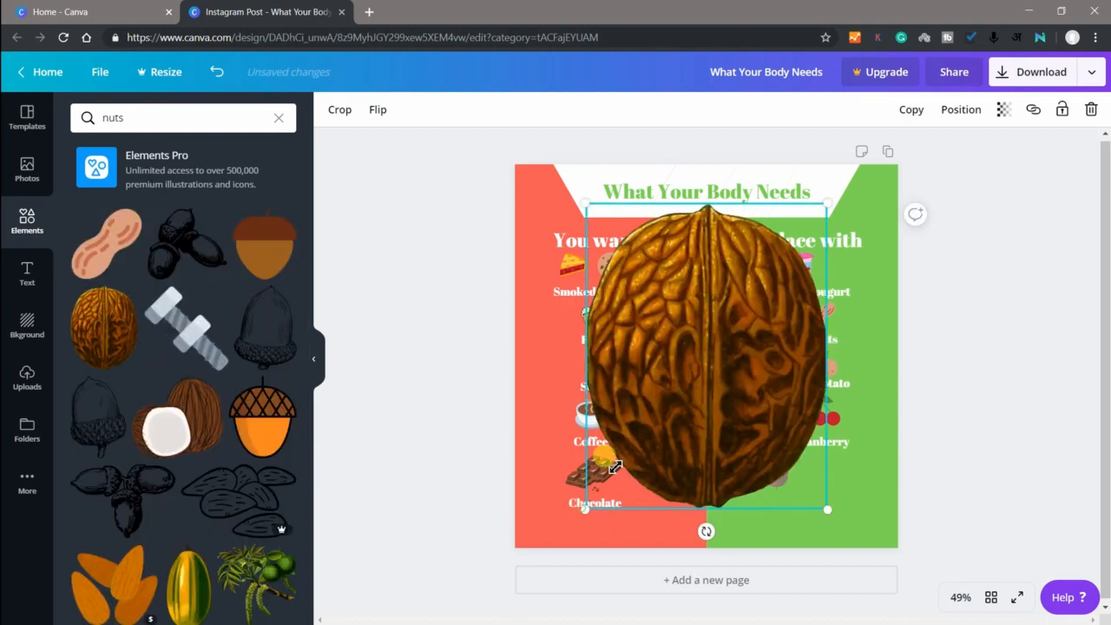
{"action": "left_click_drag", "start_coordinate": [586, 510], "coordinate": [812, 469]}
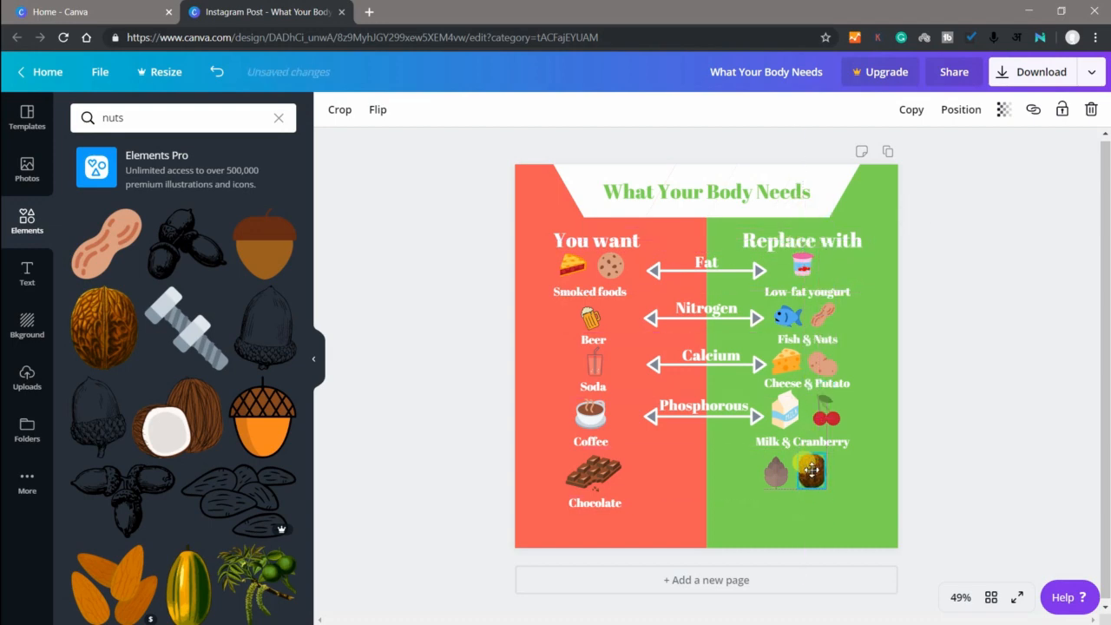
{"action": "left_click", "coordinate": [785, 509]}
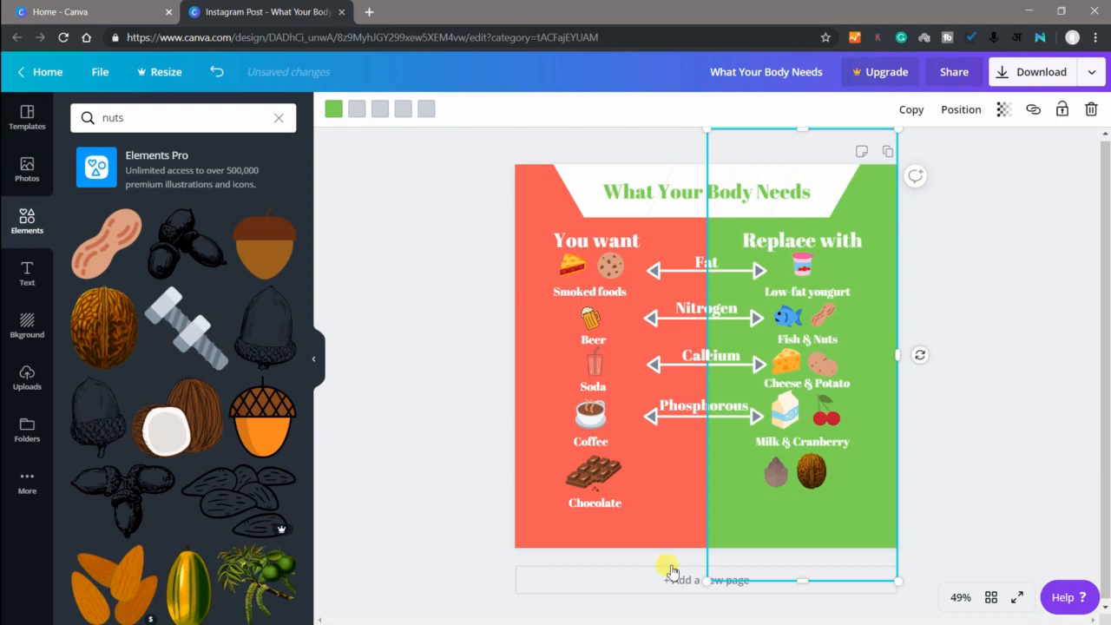
Add a heading to the page and replace its text with "Magnesium"
{"action": "left_click", "coordinate": [27, 274]}
{"action": "left_click", "coordinate": [165, 170]}
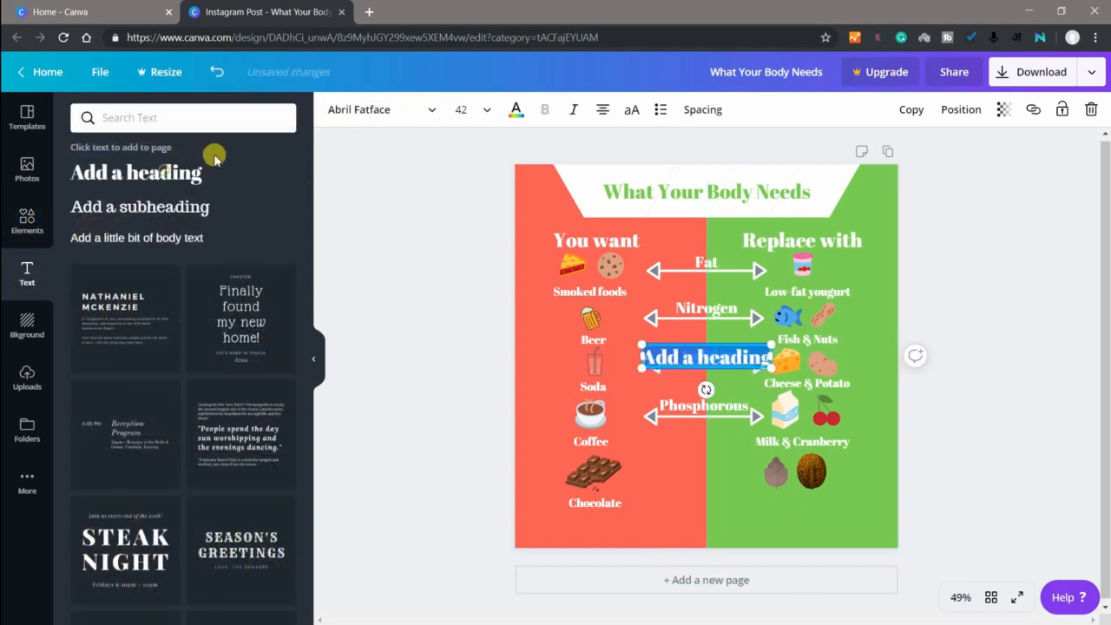
{"action": "type", "text": "Calcium"}
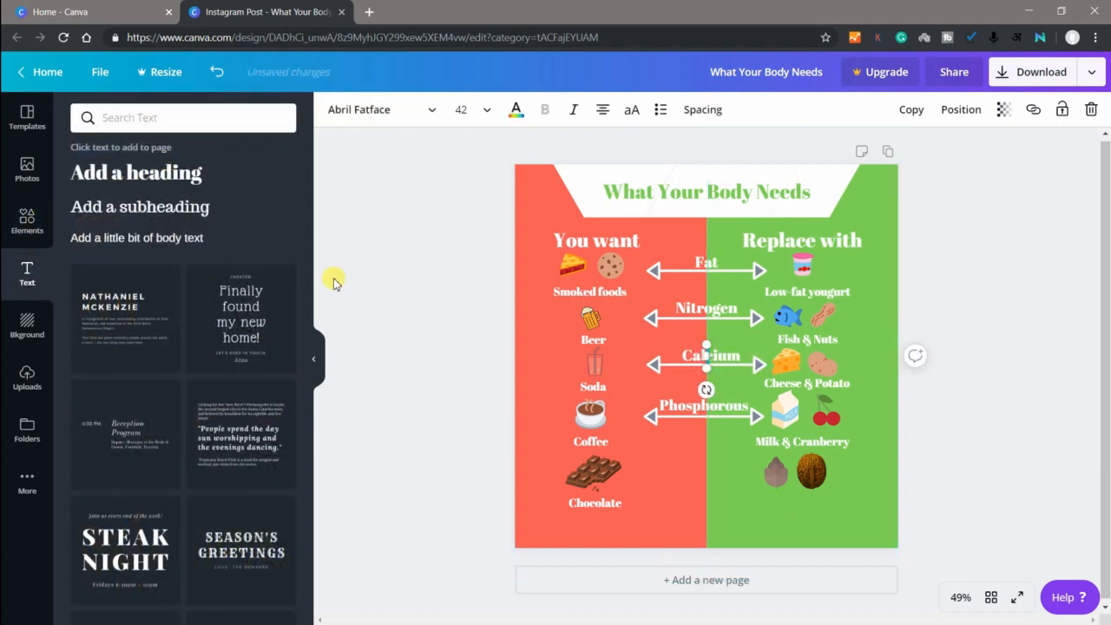
{"action": "type", "text": "Mag"}
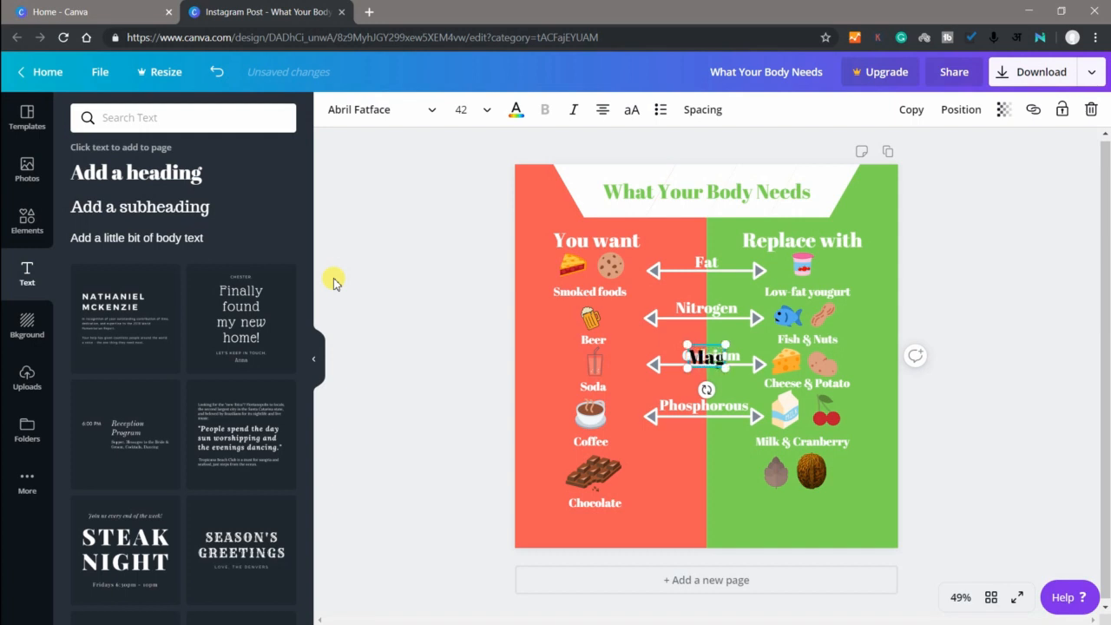
{"action": "type", "text": "nesium"}
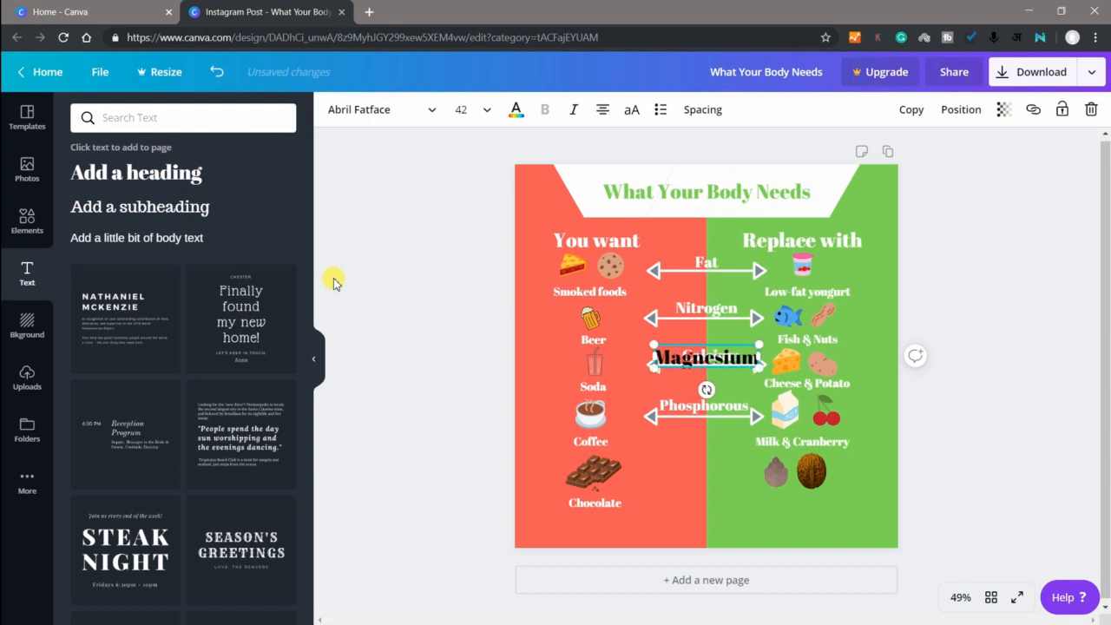
Set "Magnesium" to size 32, color it white, and place it on the center line just right of the "Chocolate" caption
{"action": "double_click", "coordinate": [704, 358]}
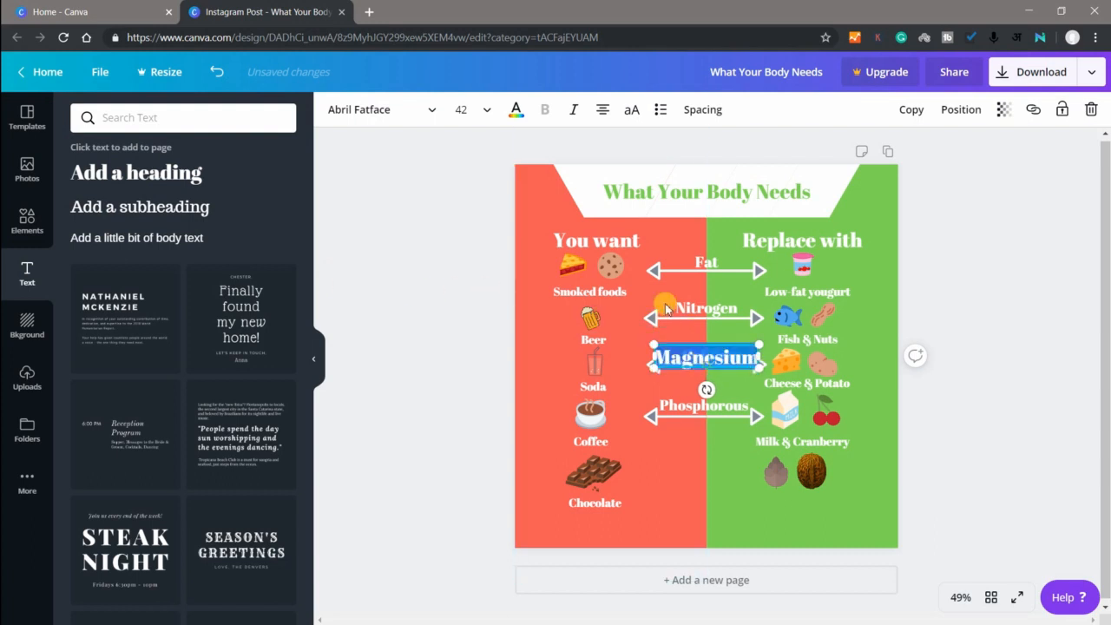
{"action": "left_click", "coordinate": [465, 109]}
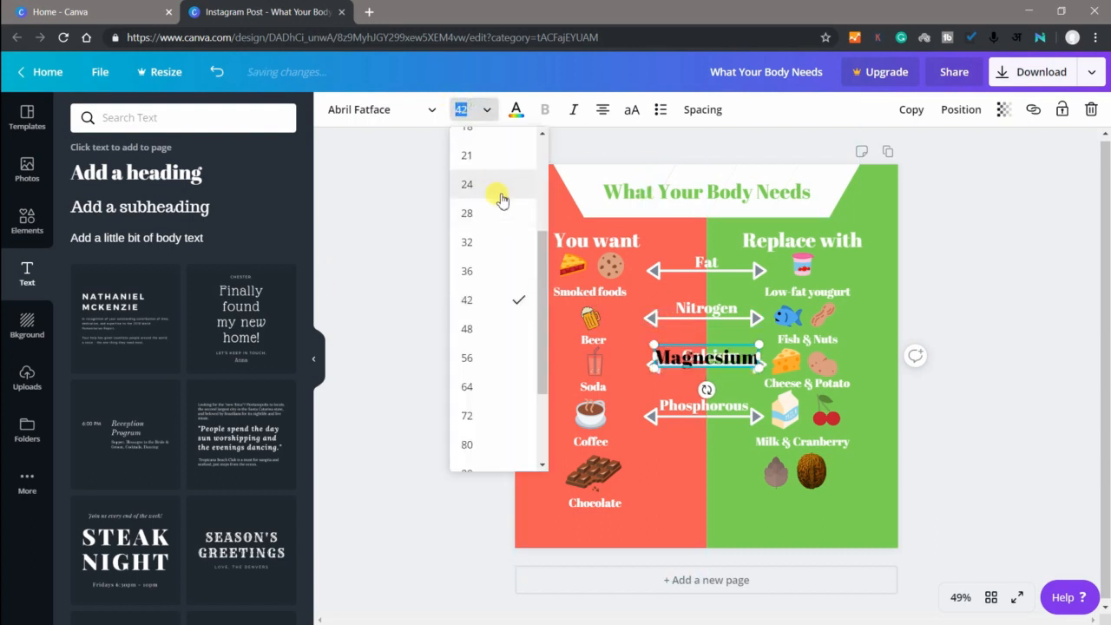
{"action": "left_click", "coordinate": [501, 243]}
{"action": "left_click", "coordinate": [513, 110]}
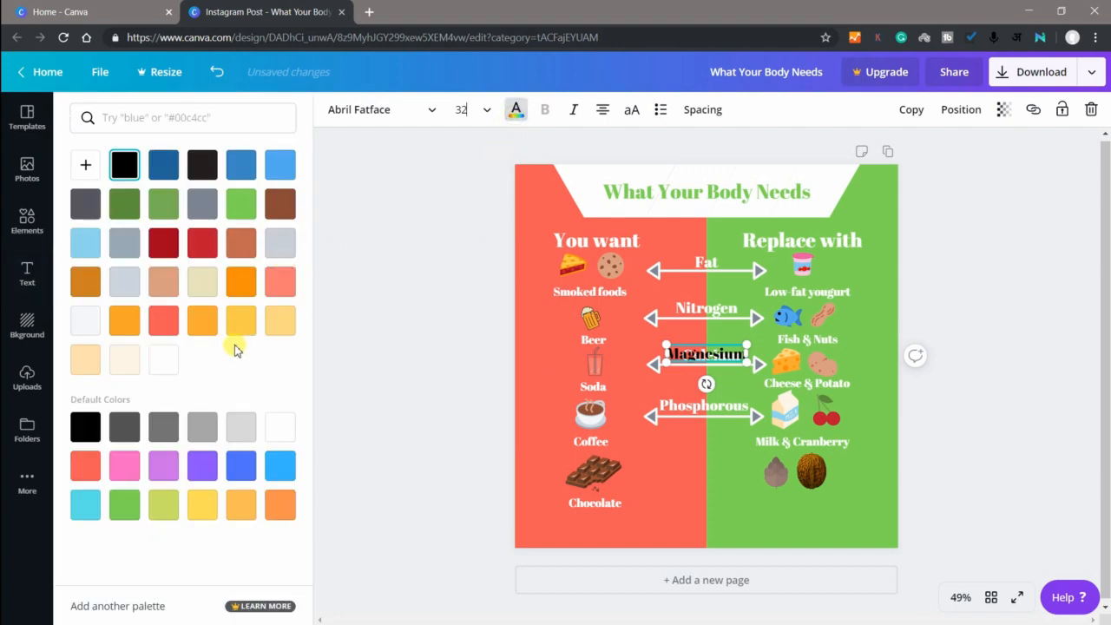
{"action": "left_click", "coordinate": [163, 360]}
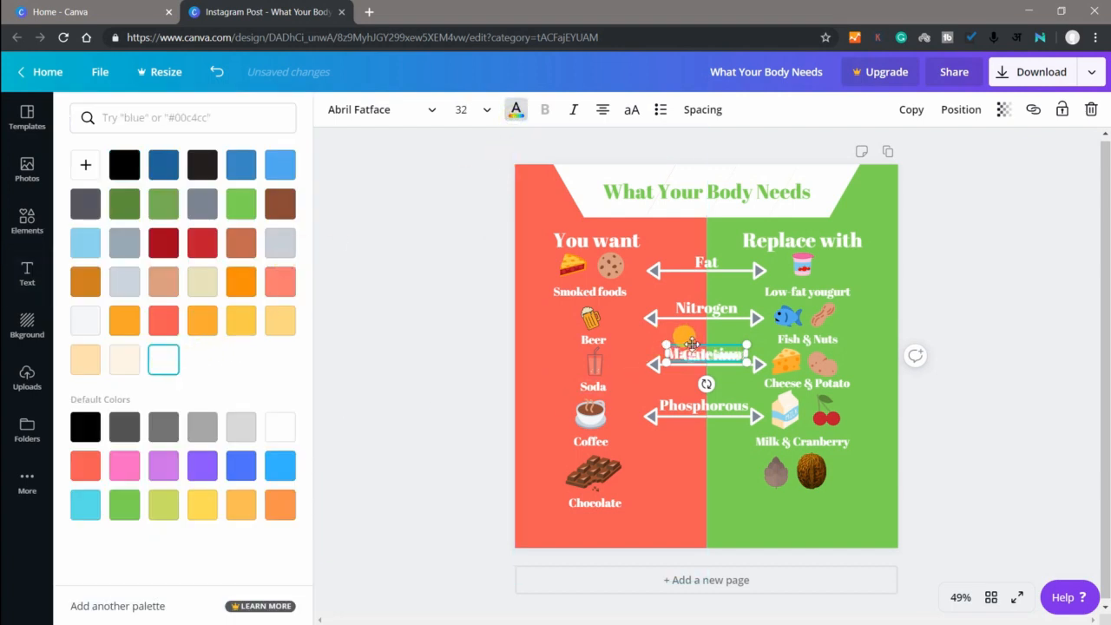
{"action": "left_click_drag", "start_coordinate": [686, 354], "coordinate": [701, 508]}
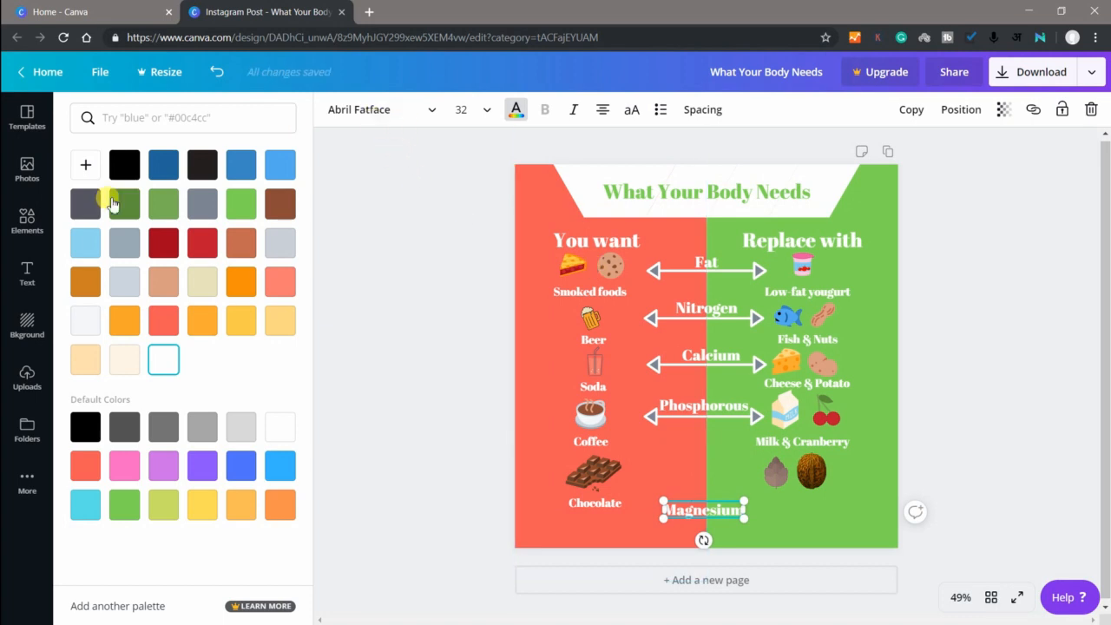
Add a heading to the page and replace its text with "Nuts & Pine"
{"action": "left_click", "coordinate": [50, 264]}
{"action": "left_click", "coordinate": [136, 173]}
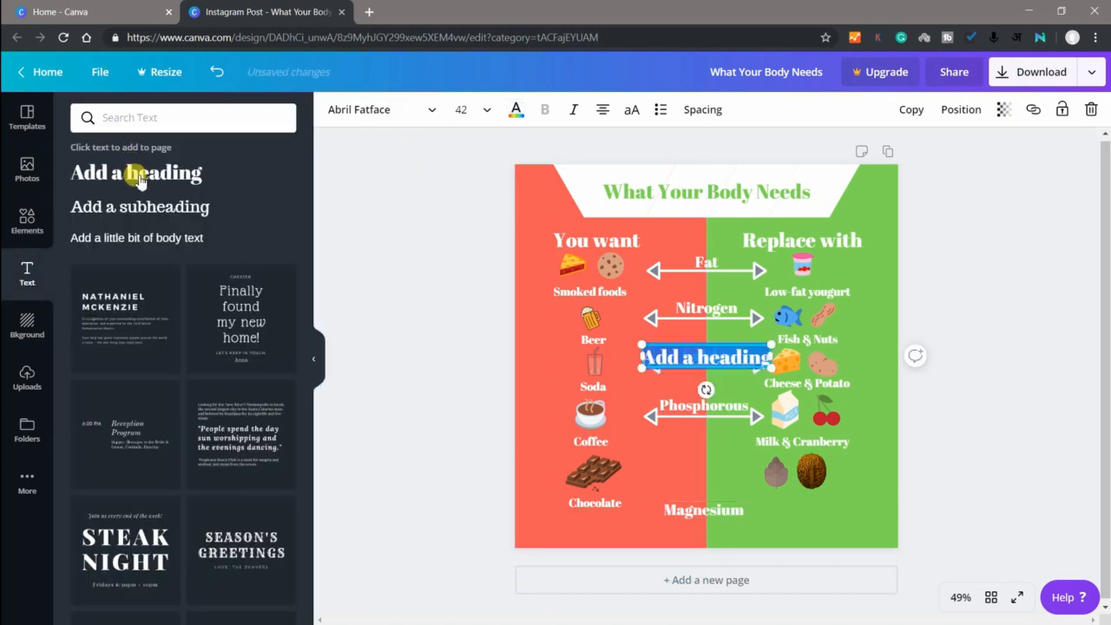
{"action": "type", "text": "Nuts"}
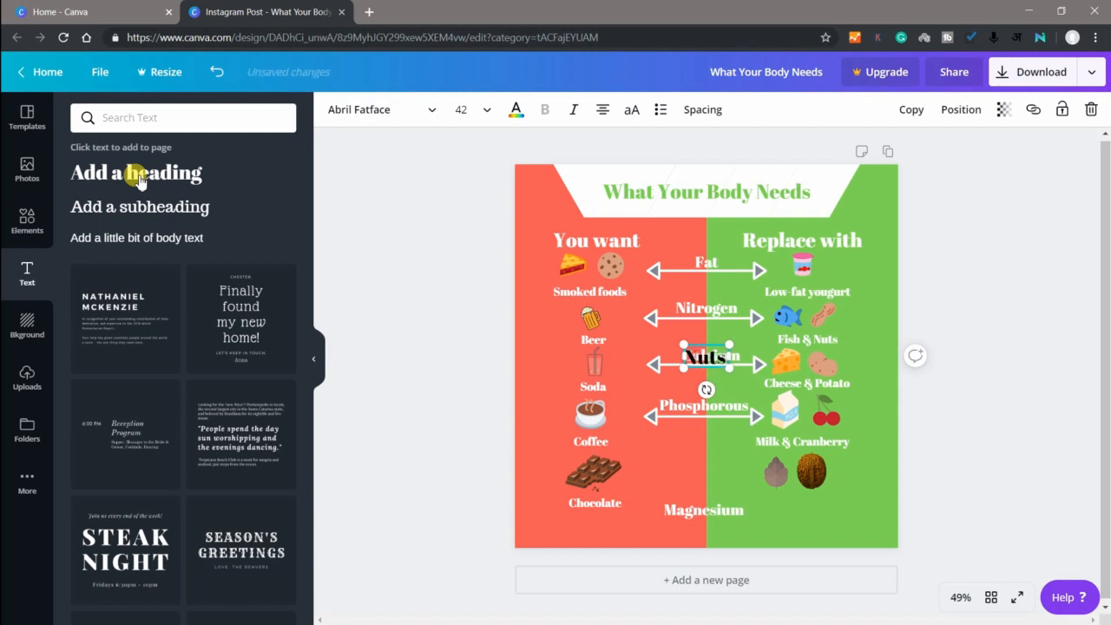
{"action": "type", "text": " & Pine"}
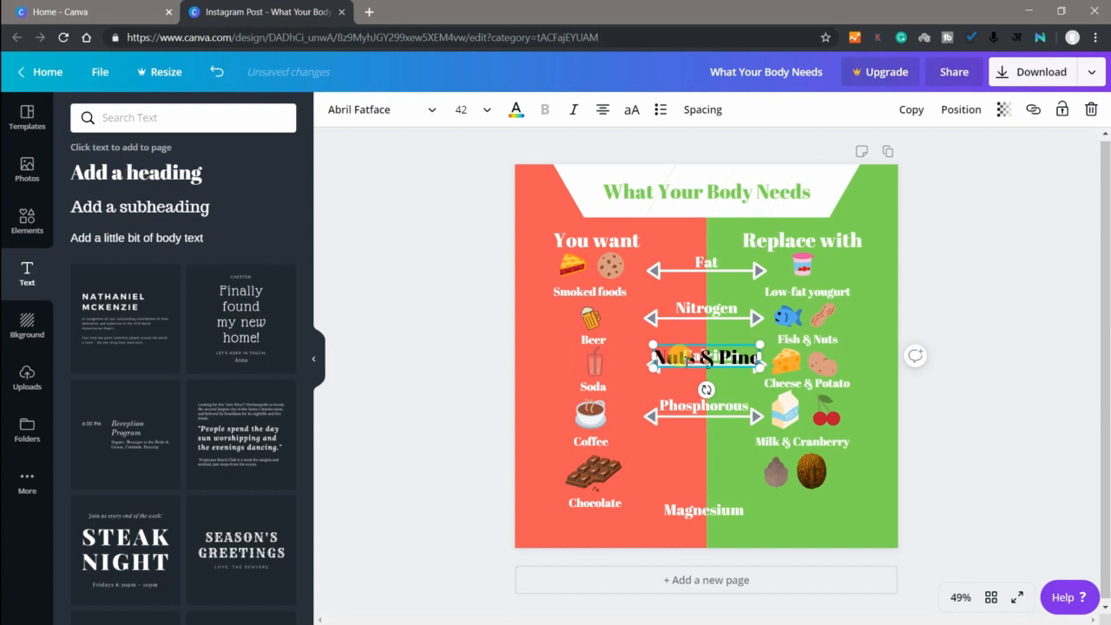
Set the "Nuts & Pine" caption to size 24, color it white, and place it beneath the pine cone and walnut
{"action": "triple_click", "coordinate": [681, 356]}
{"action": "left_click", "coordinate": [465, 110]}
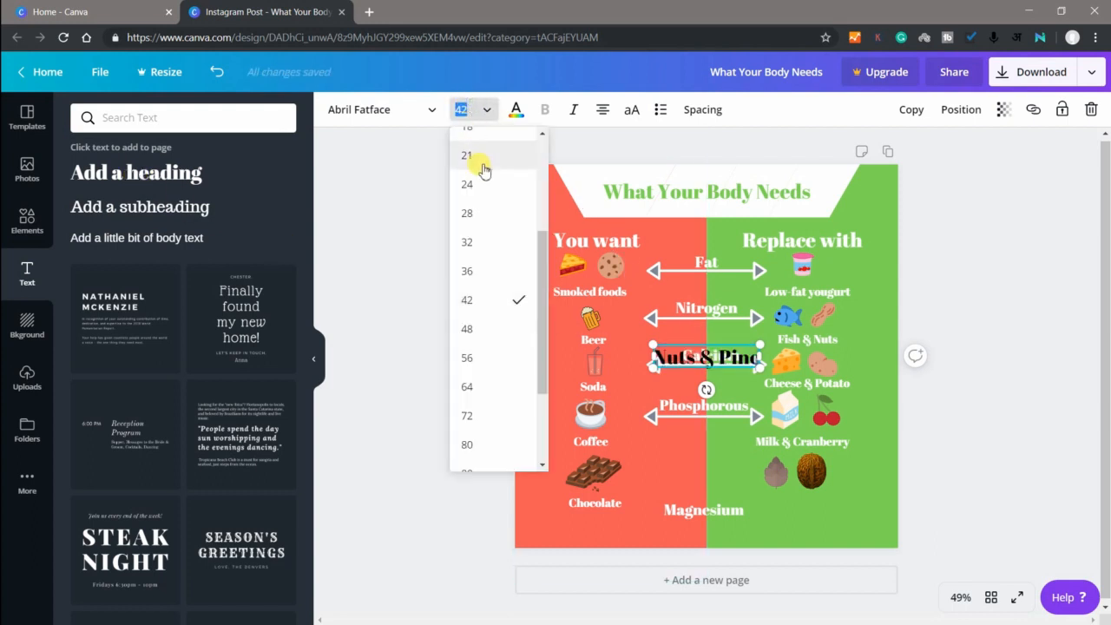
{"action": "left_click", "coordinate": [473, 180]}
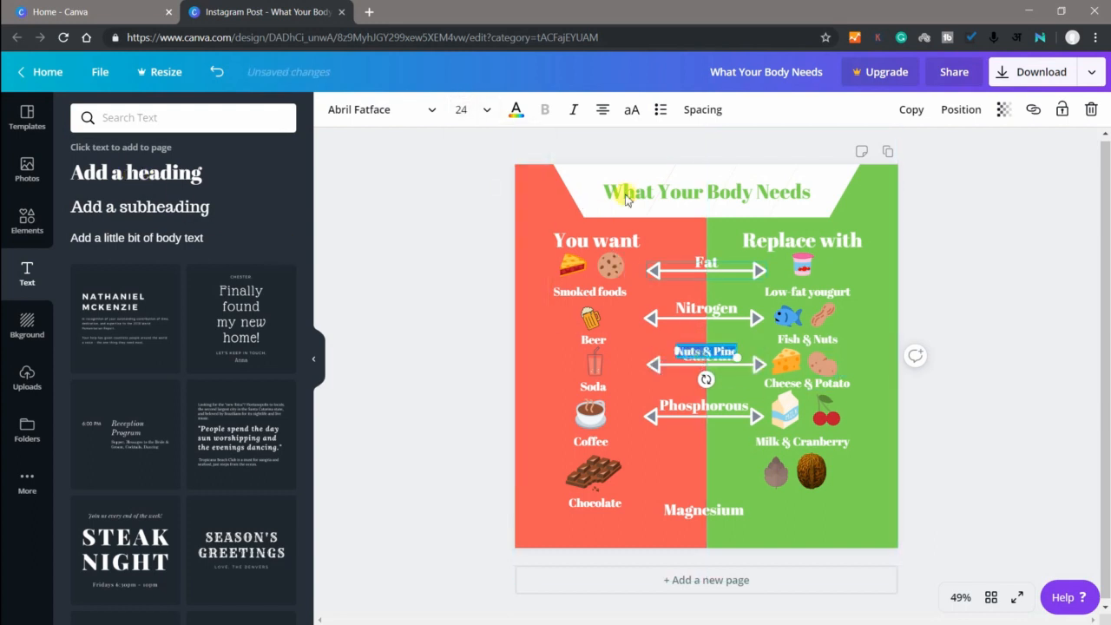
{"action": "left_click", "coordinate": [514, 110]}
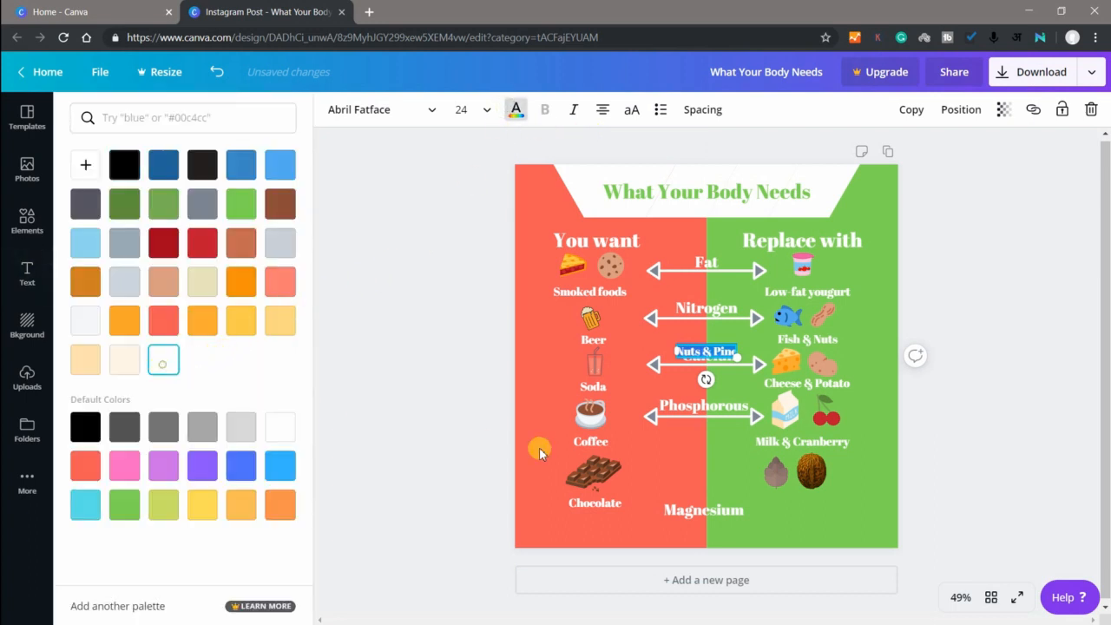
{"action": "left_click_drag", "start_coordinate": [703, 342], "coordinate": [797, 494]}
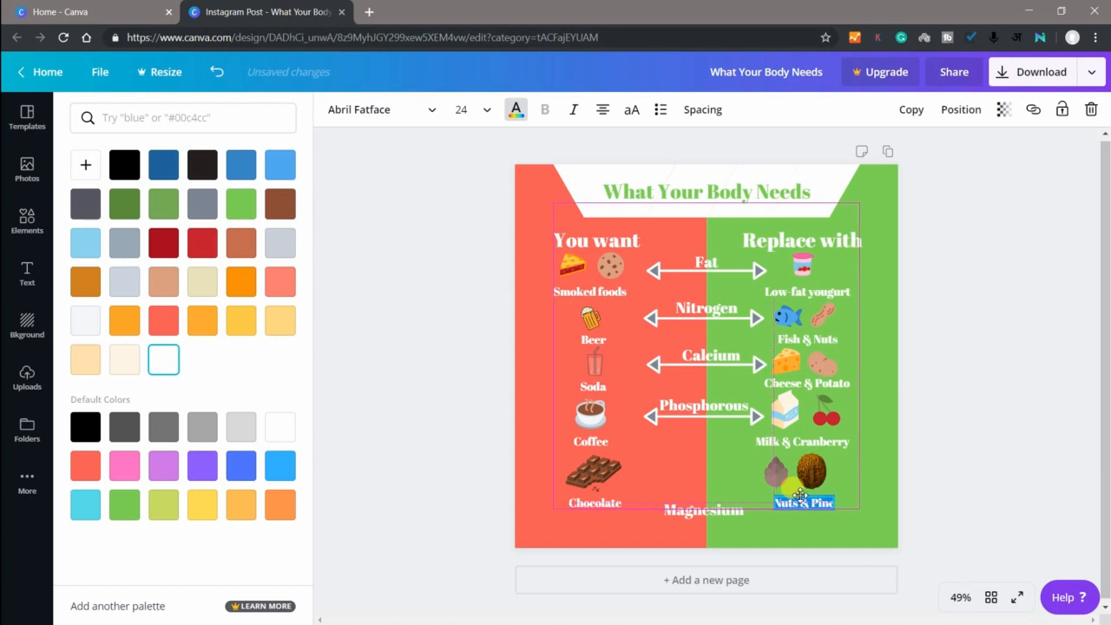
Duplicate the "Calcium" double-headed arrow and place the copy between the chocolate bar and the pine cone
{"action": "left_click", "coordinate": [706, 363]}
{"action": "left_click", "coordinate": [679, 366]}
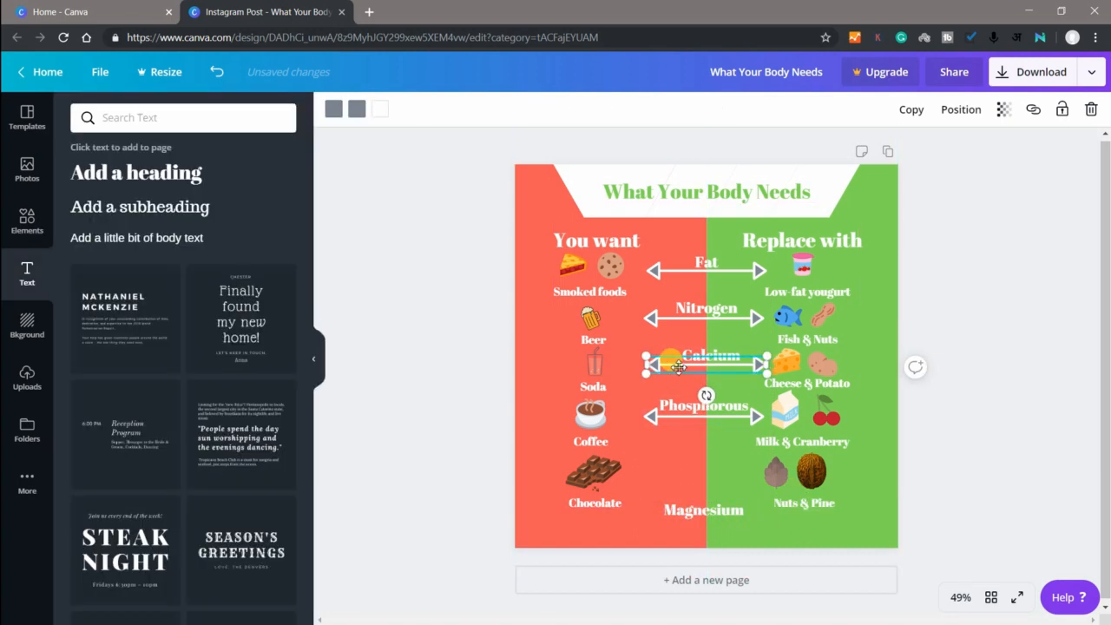
{"action": "left_click_drag", "start_coordinate": [680, 366], "coordinate": [667, 474]}
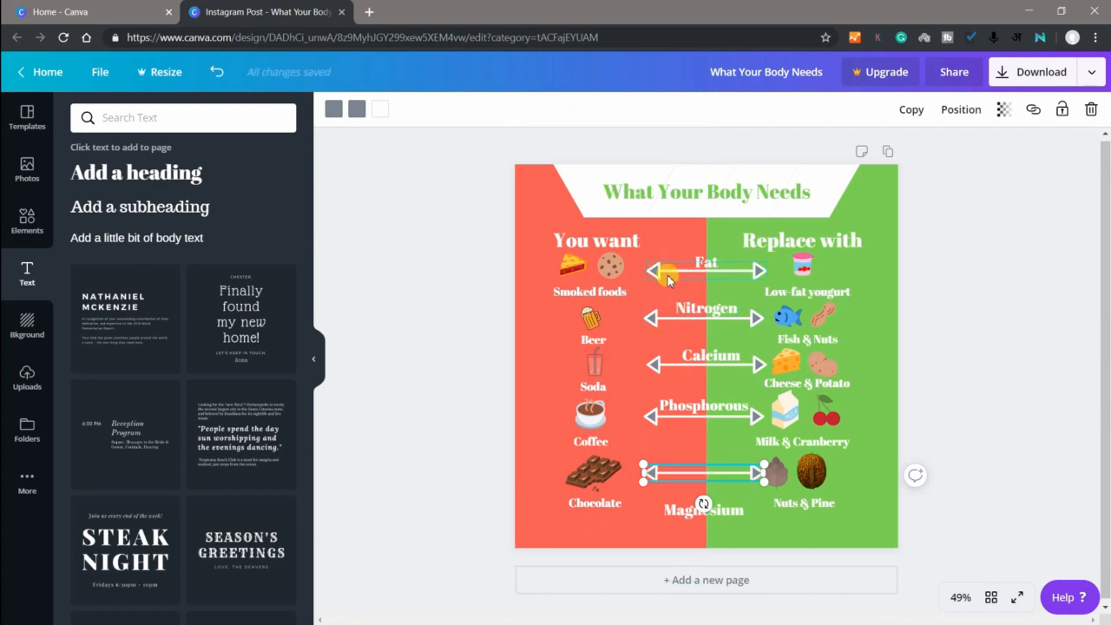
Move the "Magnesium" label up onto the arrow between the chocolate and the pine cone, centered on the page
{"action": "left_click", "coordinate": [681, 515]}
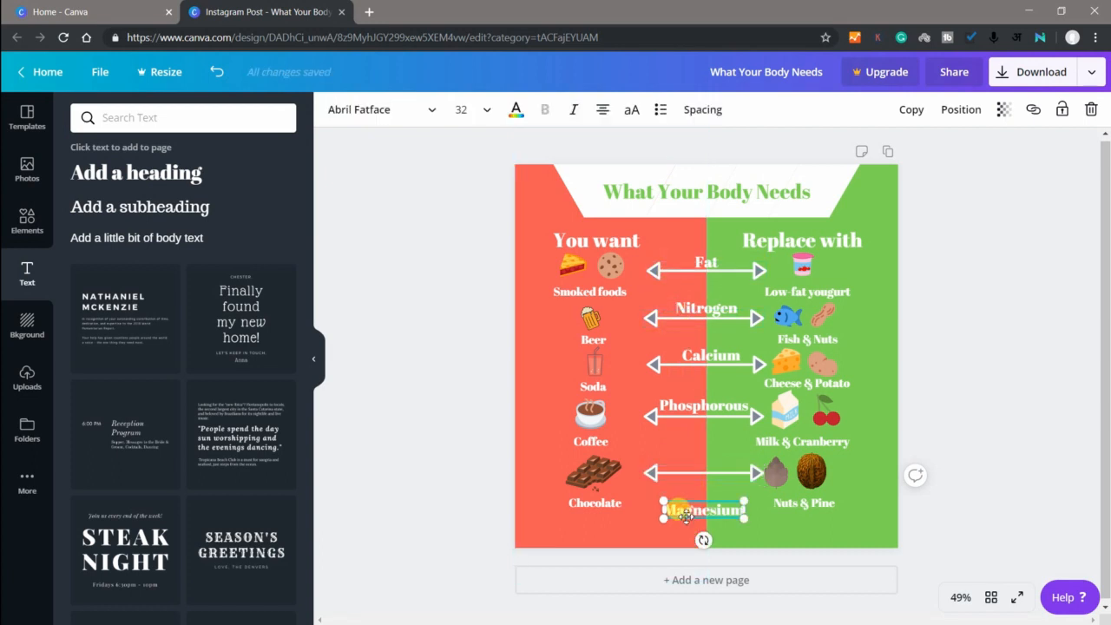
{"action": "left_click_drag", "start_coordinate": [682, 525], "coordinate": [685, 473]}
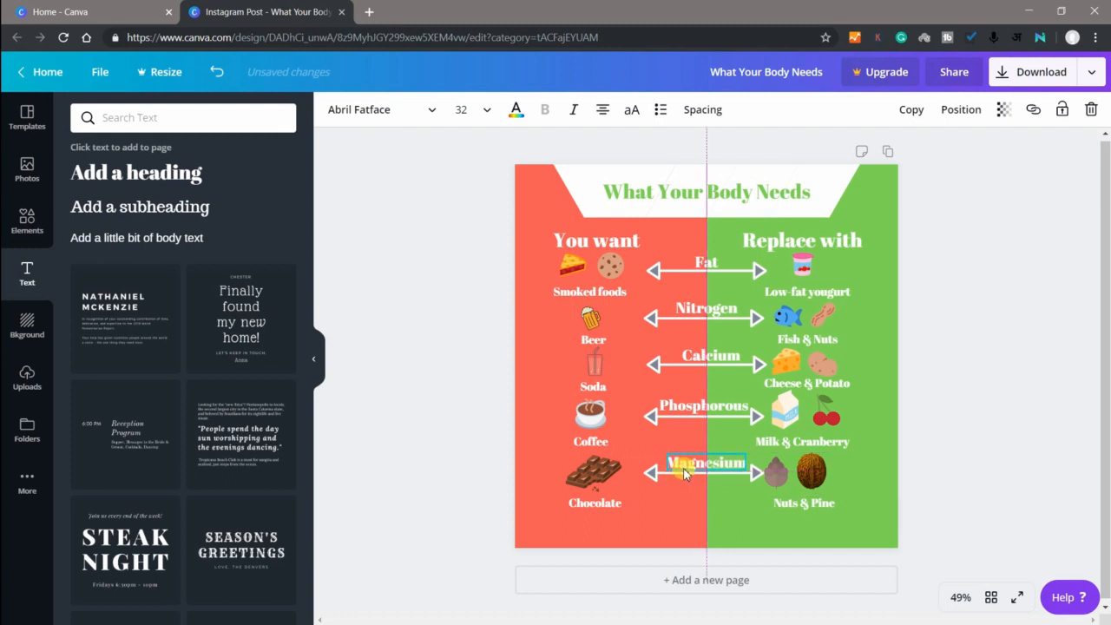
{"action": "left_click", "coordinate": [439, 462]}
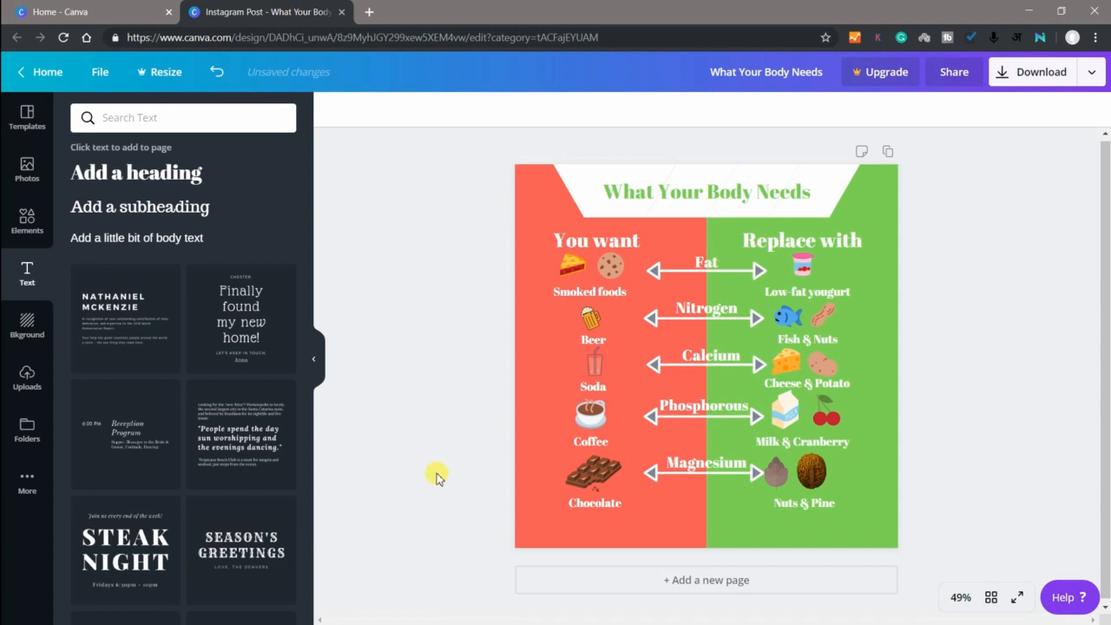
Nudge the "Nuts & Pine" caption slightly left beneath the pine cone and walnut
{"action": "left_click", "coordinate": [798, 502]}
{"action": "left_click_drag", "start_coordinate": [798, 504], "coordinate": [795, 505]}
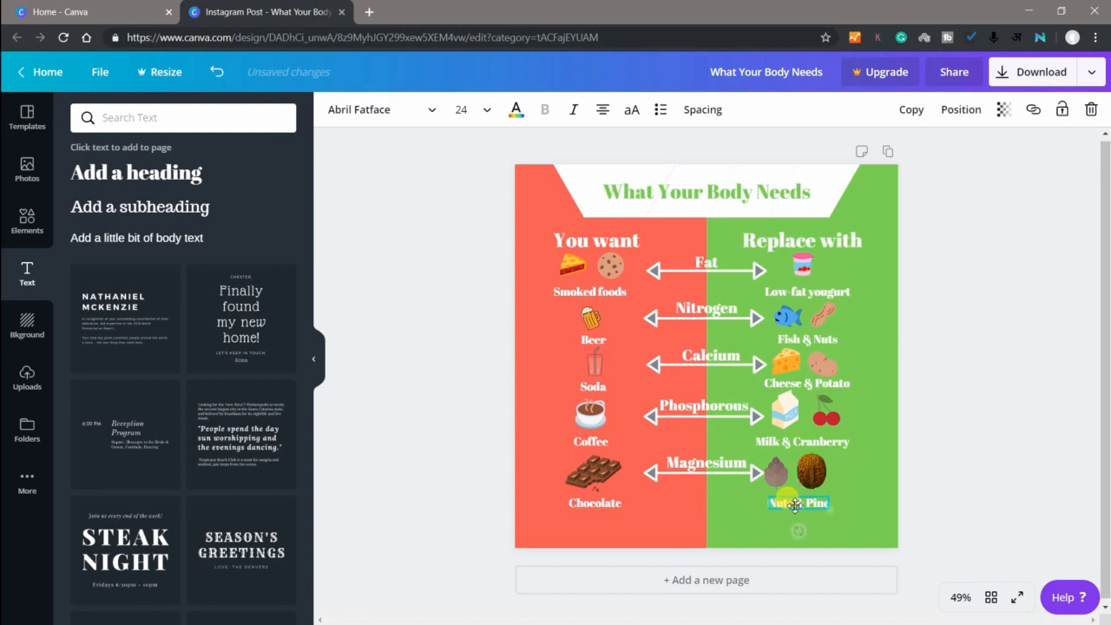
{"action": "left_click", "coordinate": [949, 428]}
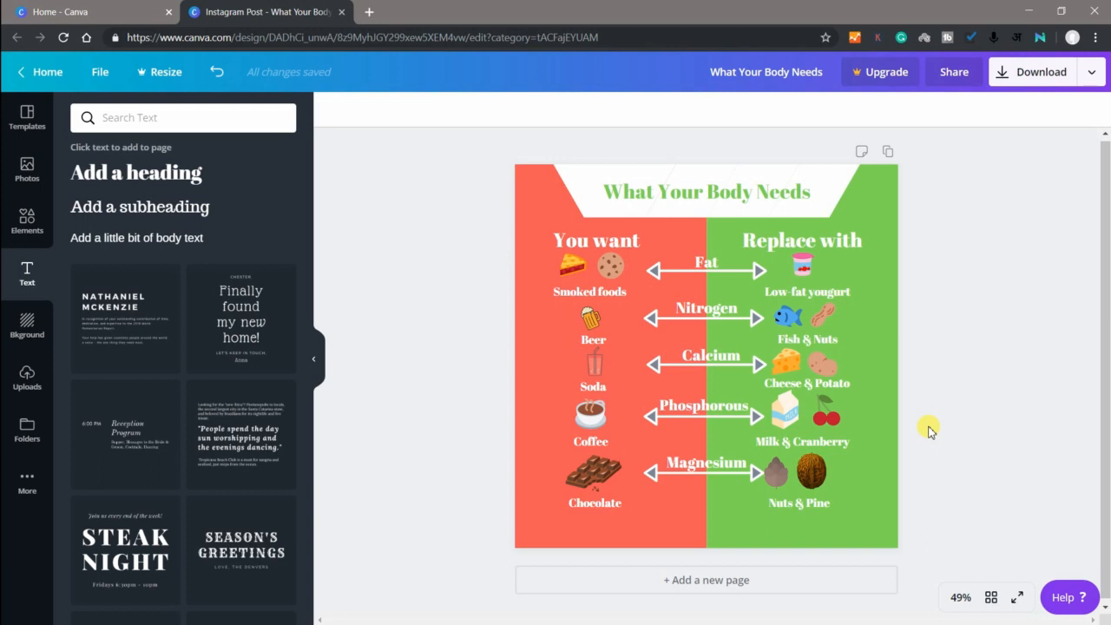
Collapse the side panel and download the finished design with PNG as the file type
{"action": "left_click", "coordinate": [321, 364]}
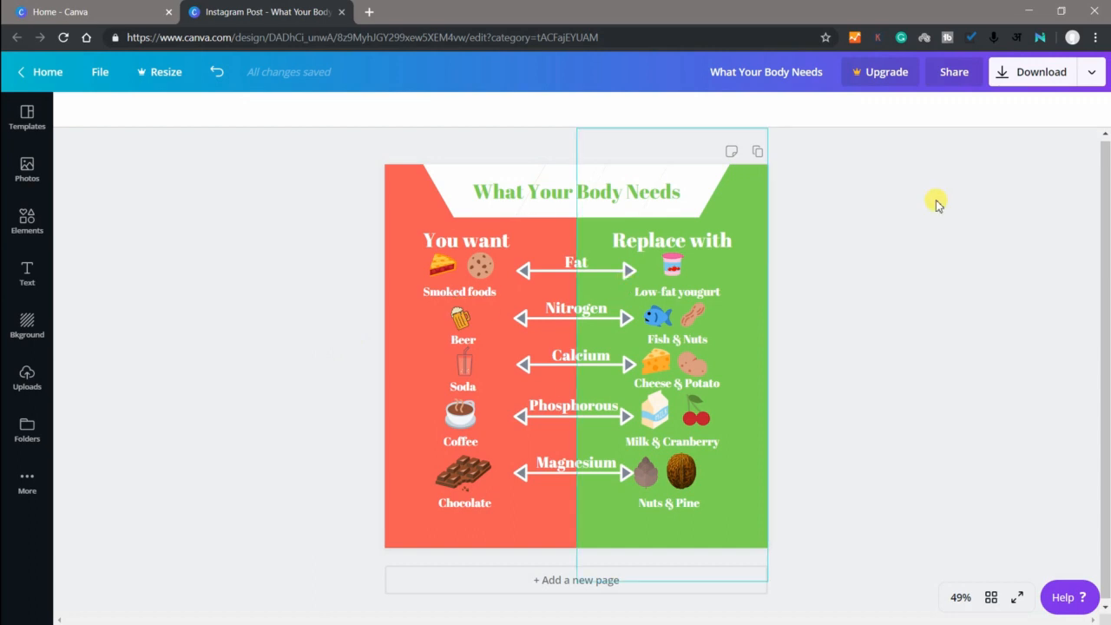
{"action": "left_click", "coordinate": [1044, 78]}
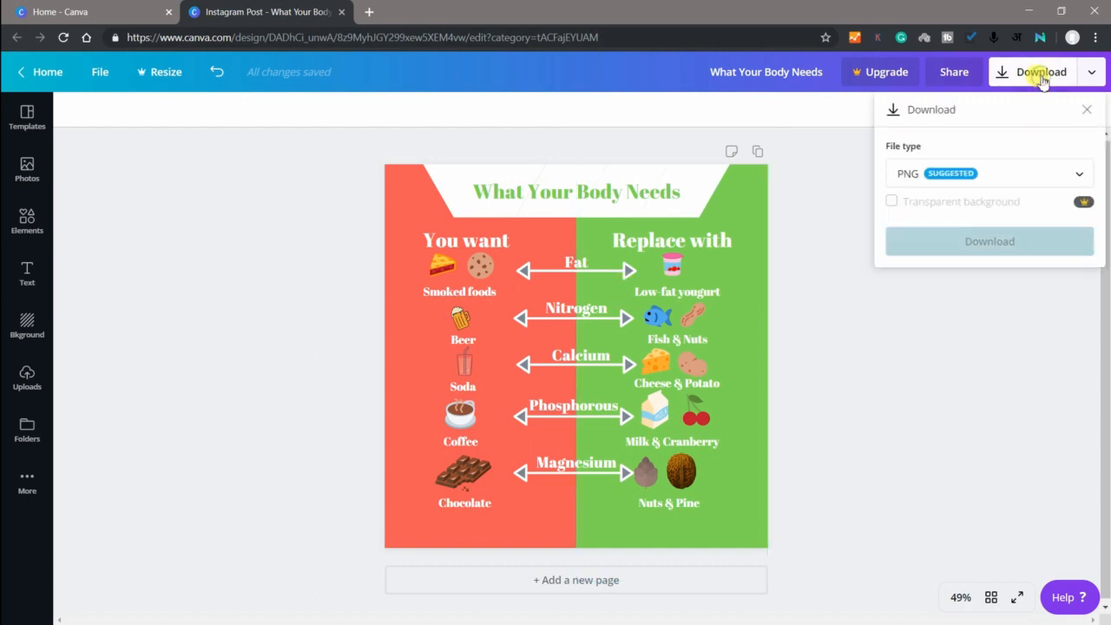
{"action": "left_click", "coordinate": [1002, 178]}
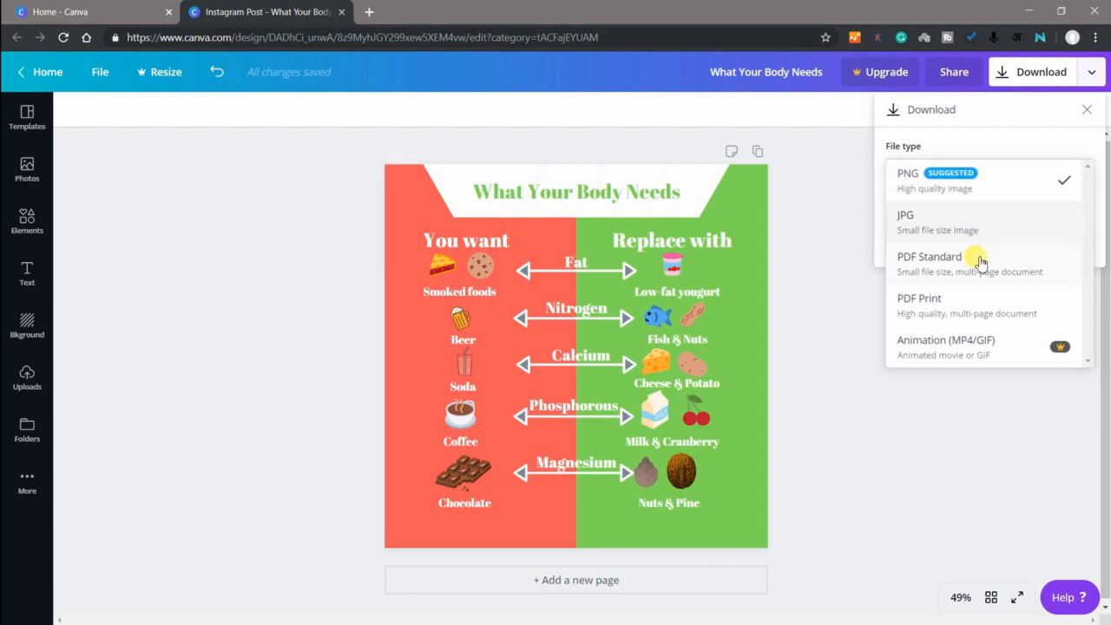
{"action": "left_click", "coordinate": [987, 178]}
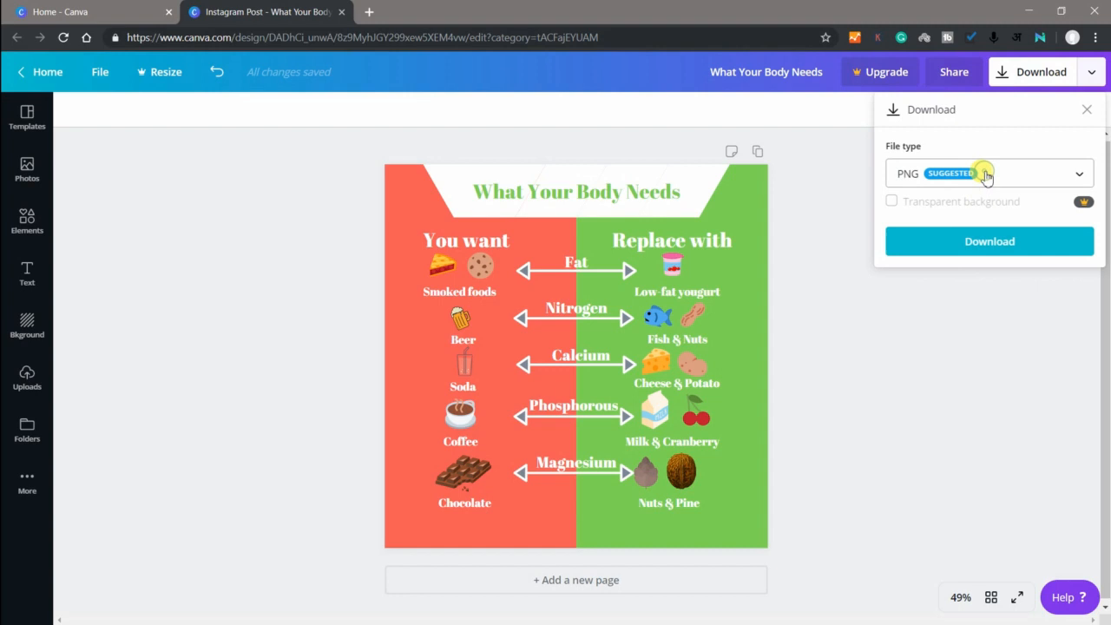
{"action": "left_click", "coordinate": [987, 240]}
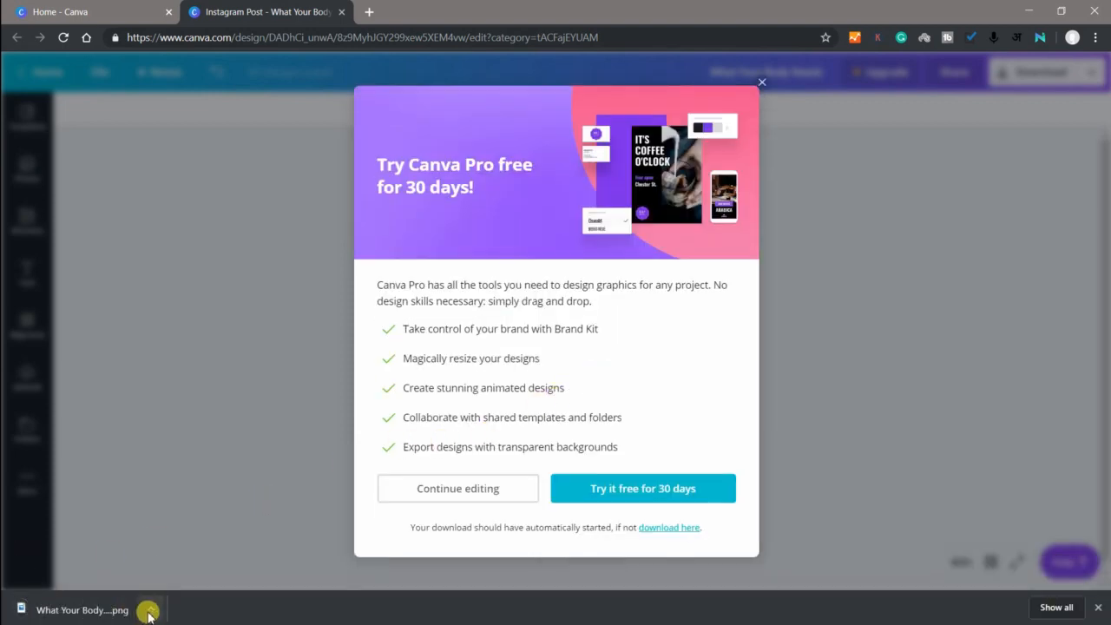
Open the downloaded "What Your Body Needs" PNG file in the image viewer
{"action": "left_click", "coordinate": [150, 614]}
{"action": "left_click", "coordinate": [184, 524]}
{"action": "left_click", "coordinate": [154, 614]}
{"action": "left_click", "coordinate": [171, 513]}
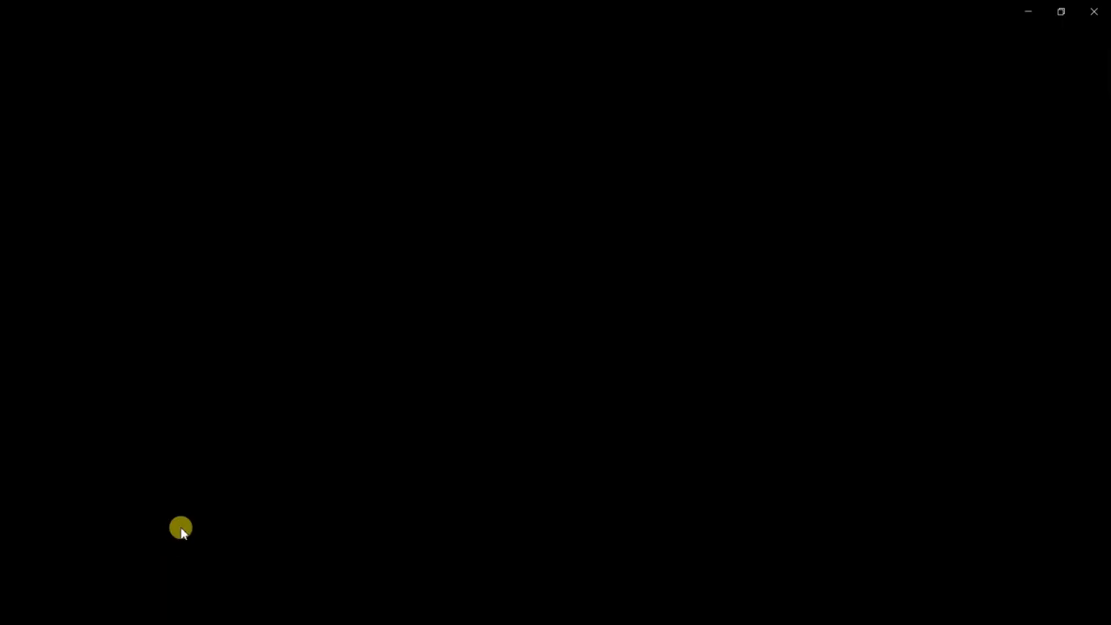